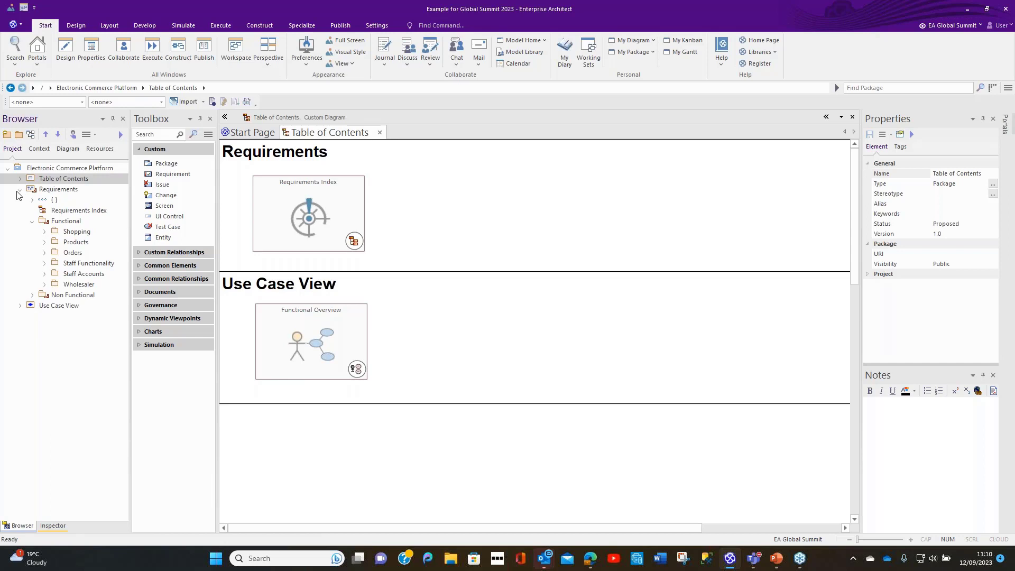
# Step: Collapse the Requirements package and expand Use Case View through Use Case Models down to the contents of Functional Overview, glancing into Actors
pyautogui.click(19, 189)
pyautogui.click(20, 200)
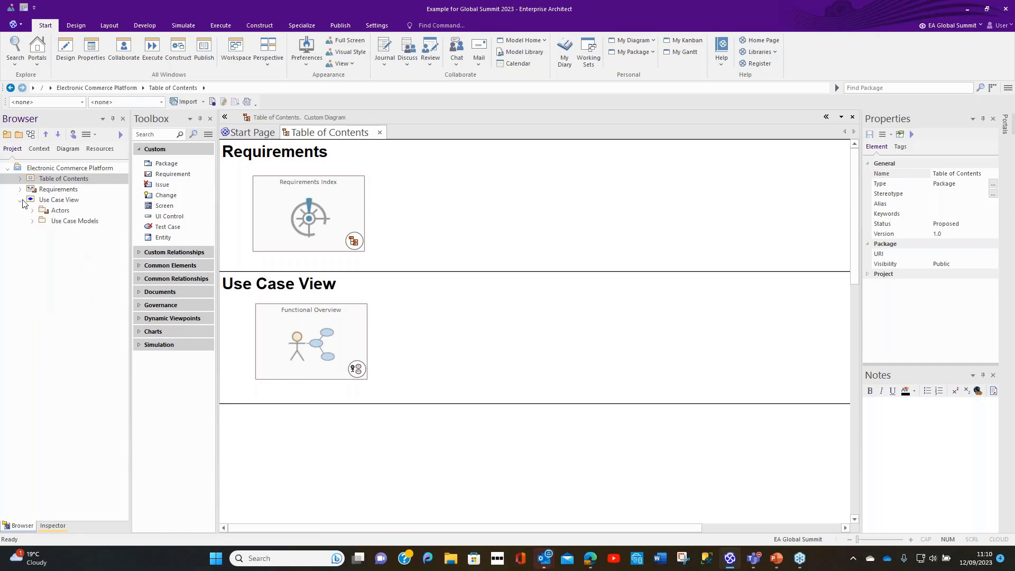
pyautogui.click(32, 211)
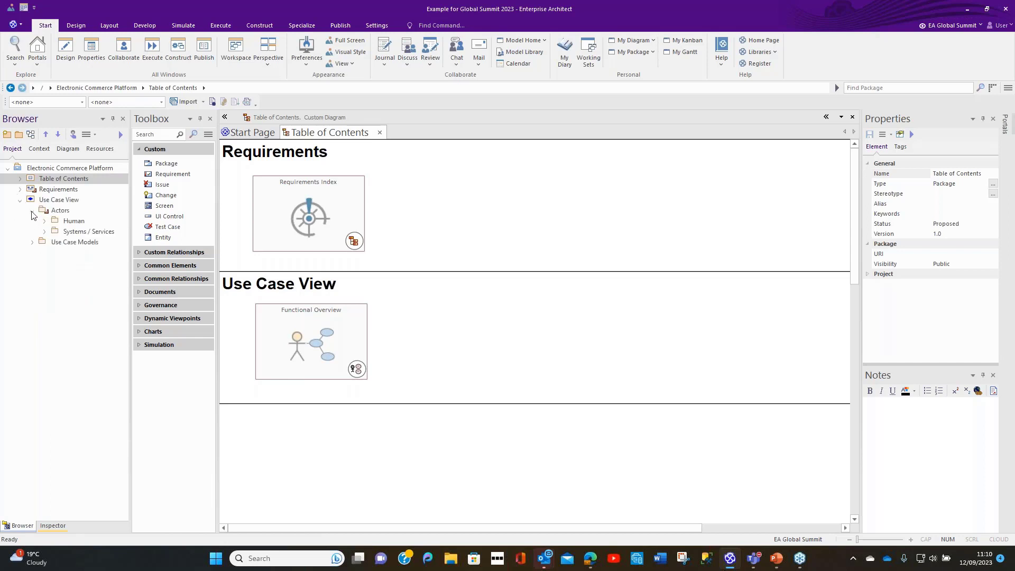
pyautogui.click(32, 210)
pyautogui.click(33, 221)
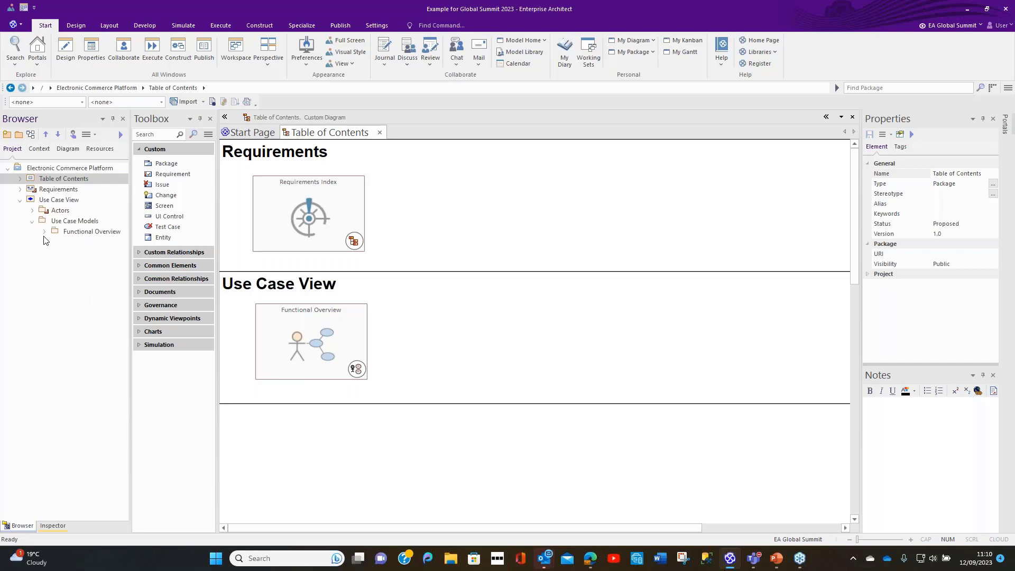
pyautogui.click(44, 232)
# Step: View the Functional Overview use case diagram and its Shopping child diagram, then return to the Table of Contents diagram
pyautogui.click(320, 348)
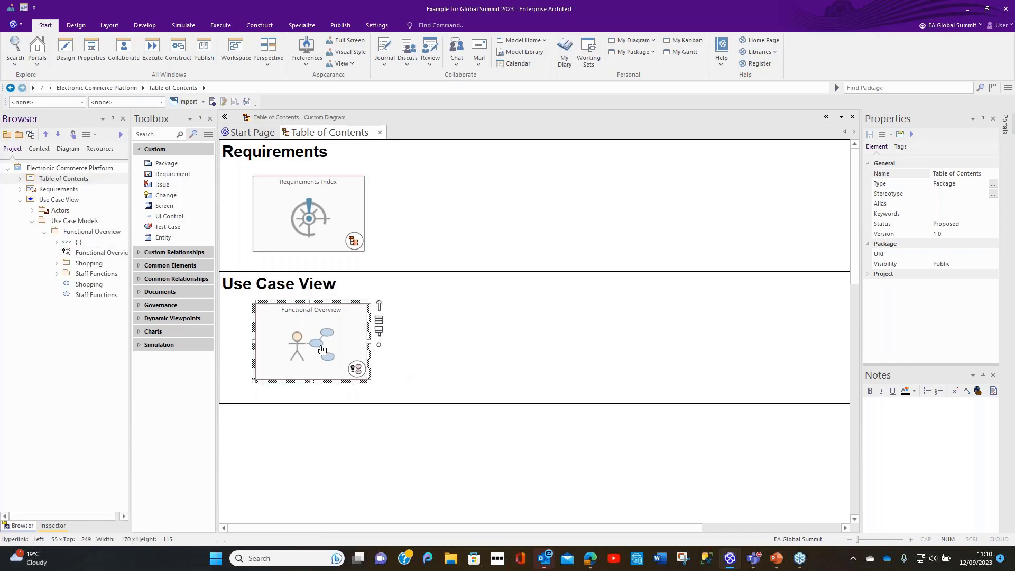
pyautogui.doubleClick(320, 348)
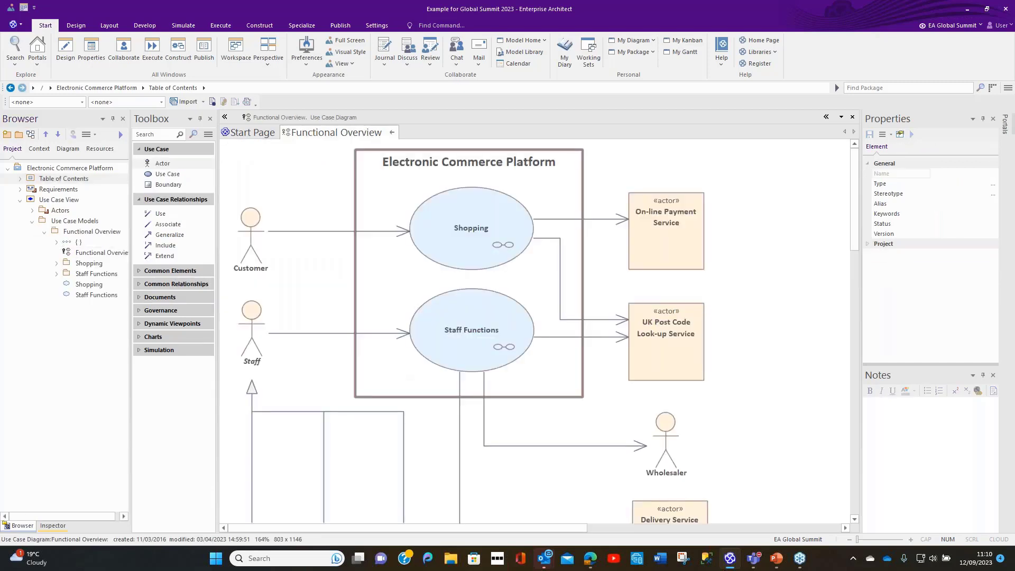
pyautogui.doubleClick(446, 249)
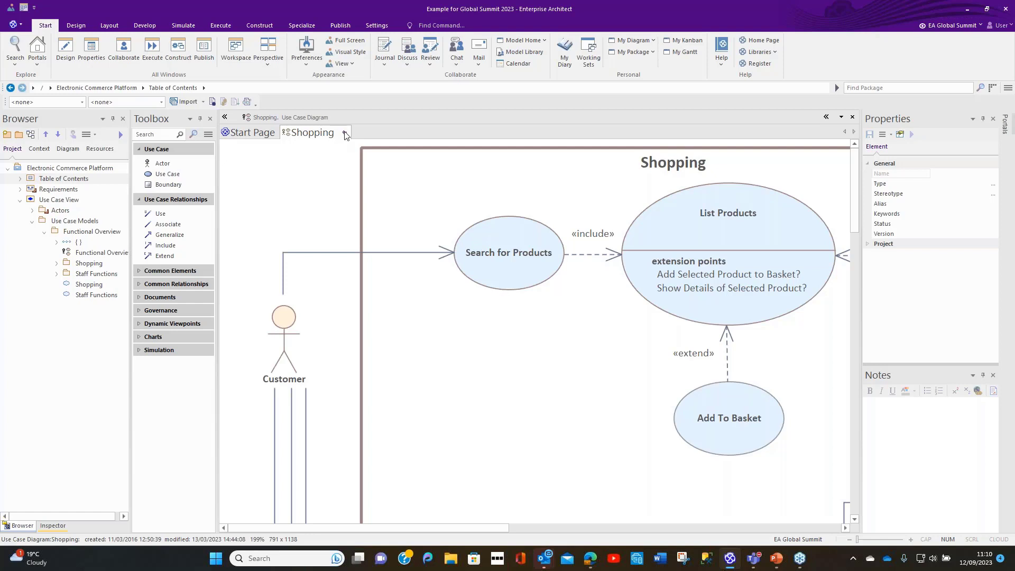
pyautogui.click(345, 133)
pyautogui.click(392, 134)
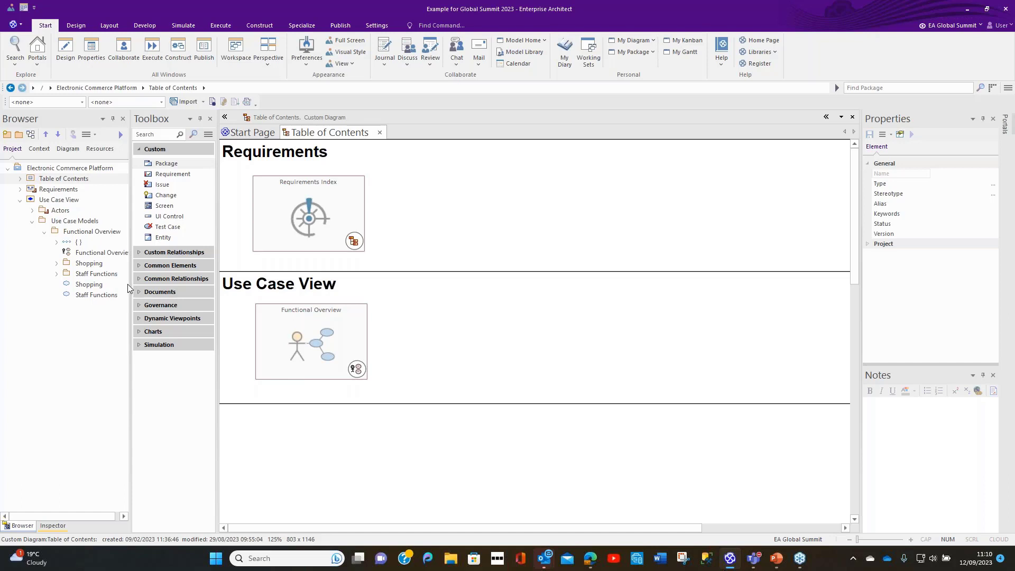
# Step: Widen the project browser, inspect the Functional Overview diagram and the Shopping package contents, then collapse the Functional Overview package
pyautogui.moveTo(128, 289); pyautogui.dragTo(154, 289)
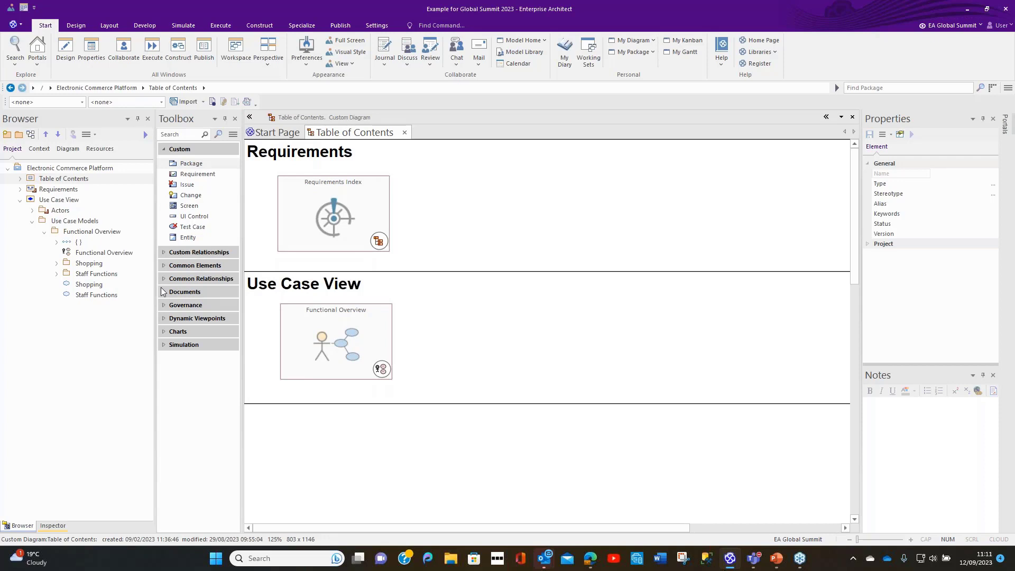
pyautogui.click(90, 254)
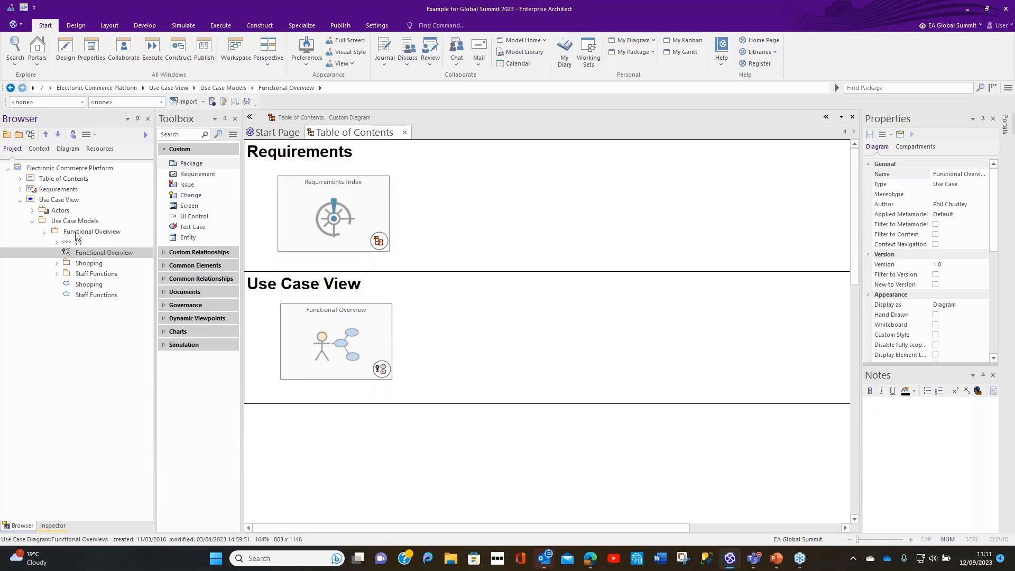
pyautogui.click(56, 264)
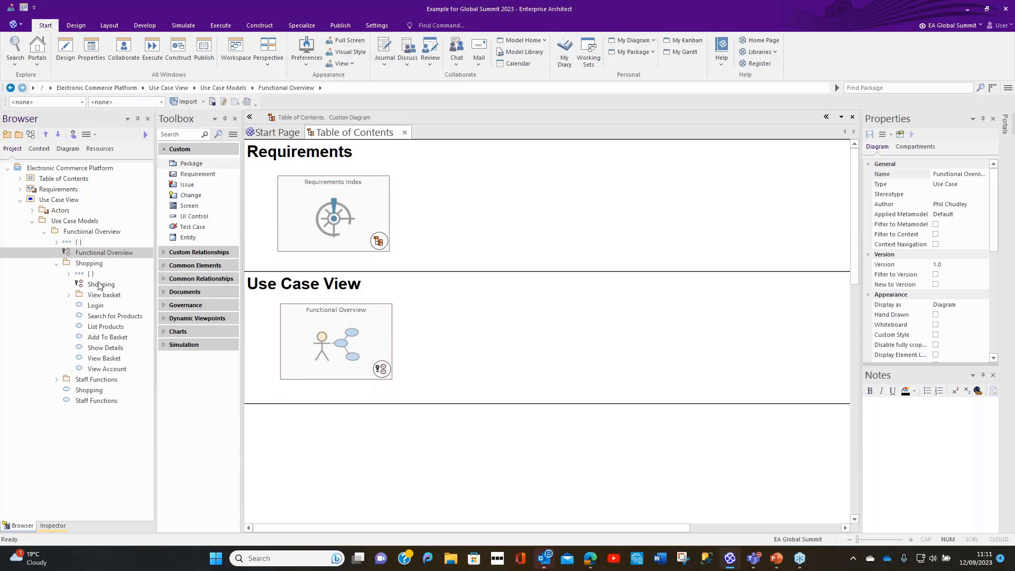
pyautogui.click(45, 232)
pyautogui.click(45, 233)
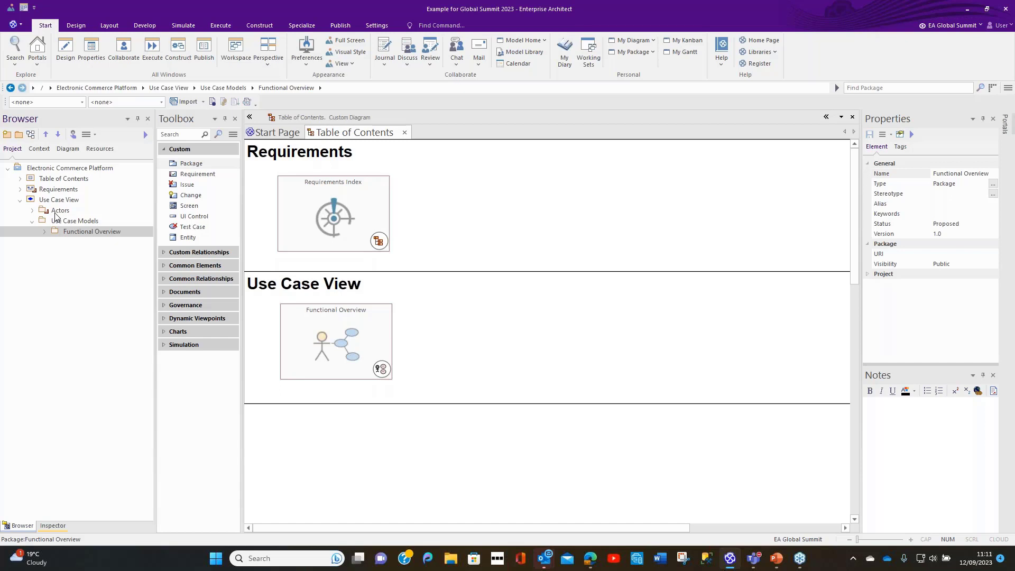
# Step: Create a custom document template named "ECP - Use Case Details" of type Templates in the template group ECP, without copying an existing template
pyautogui.click(99, 149)
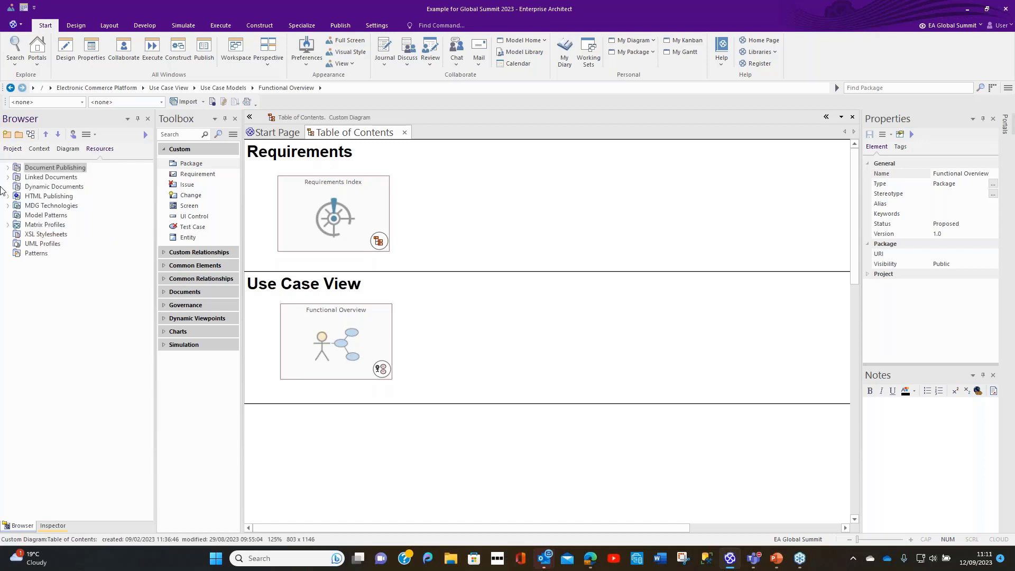
pyautogui.click(7, 168)
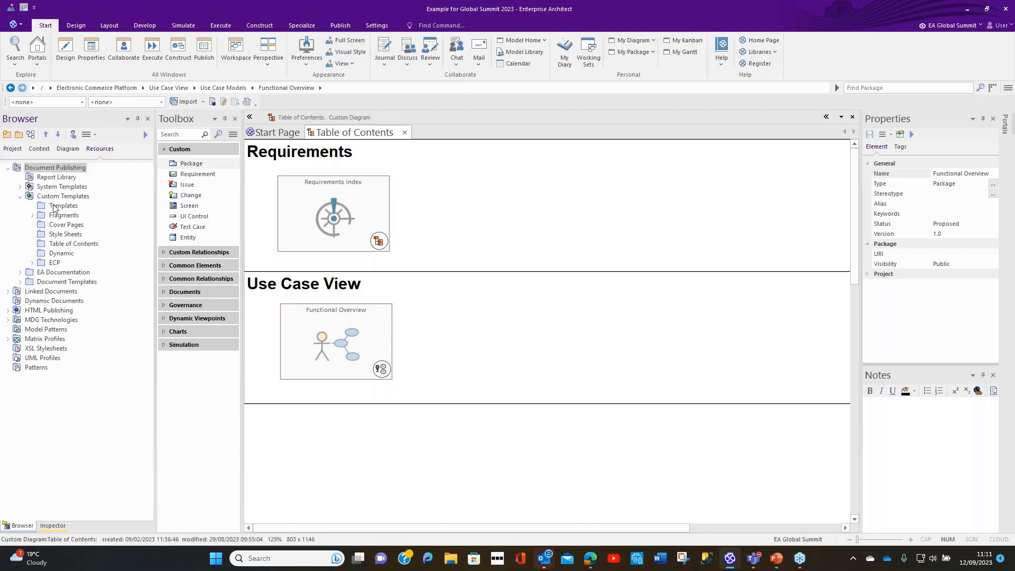
pyautogui.click(53, 197)
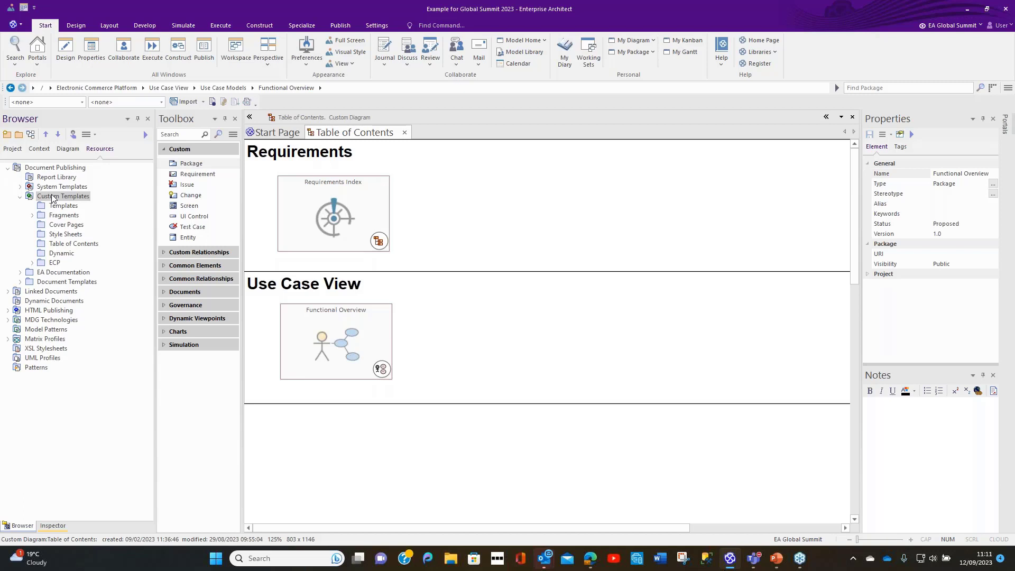
pyautogui.rightClick(54, 198)
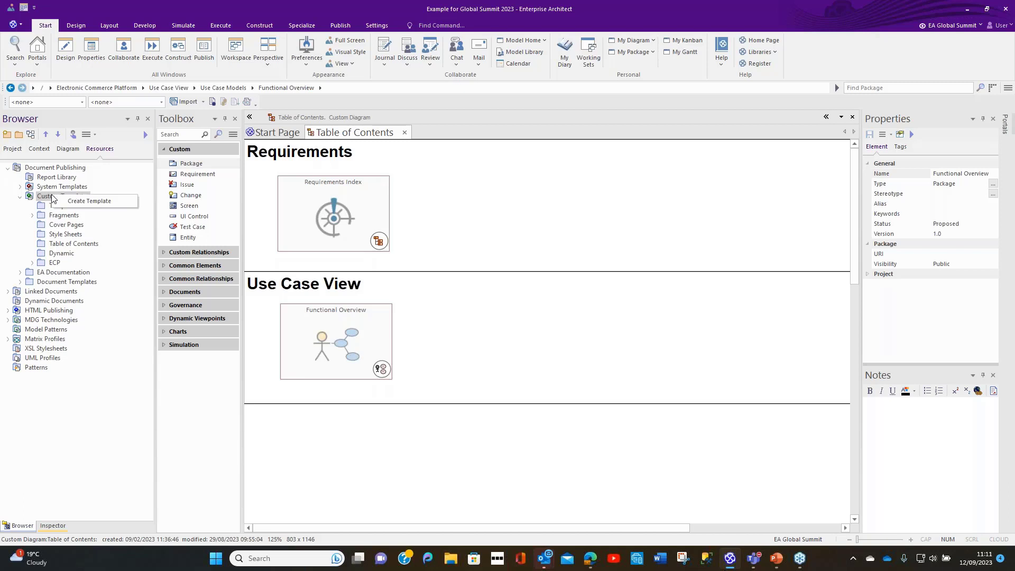
pyautogui.click(79, 203)
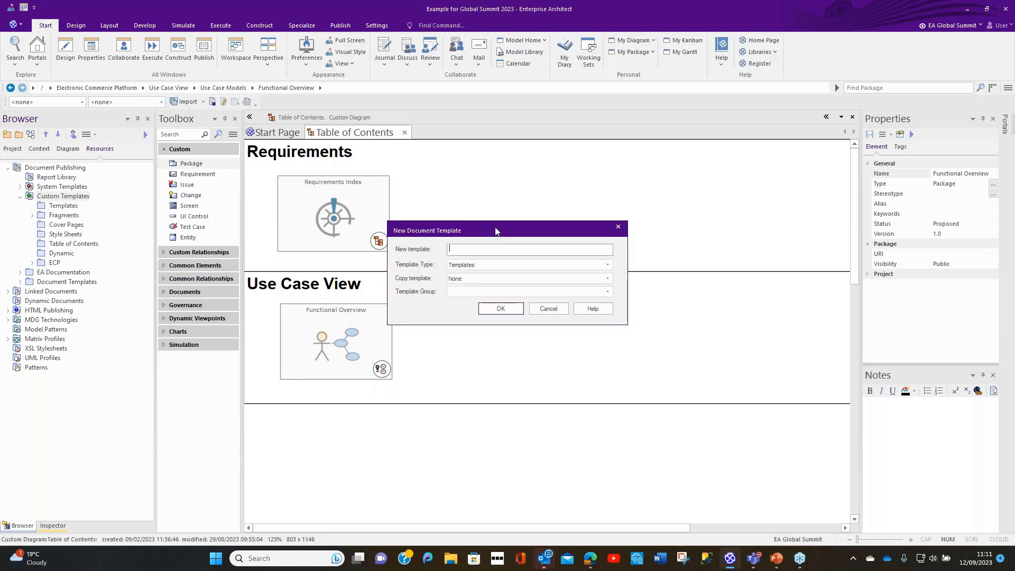
pyautogui.moveTo(496, 233); pyautogui.dragTo(483, 170)
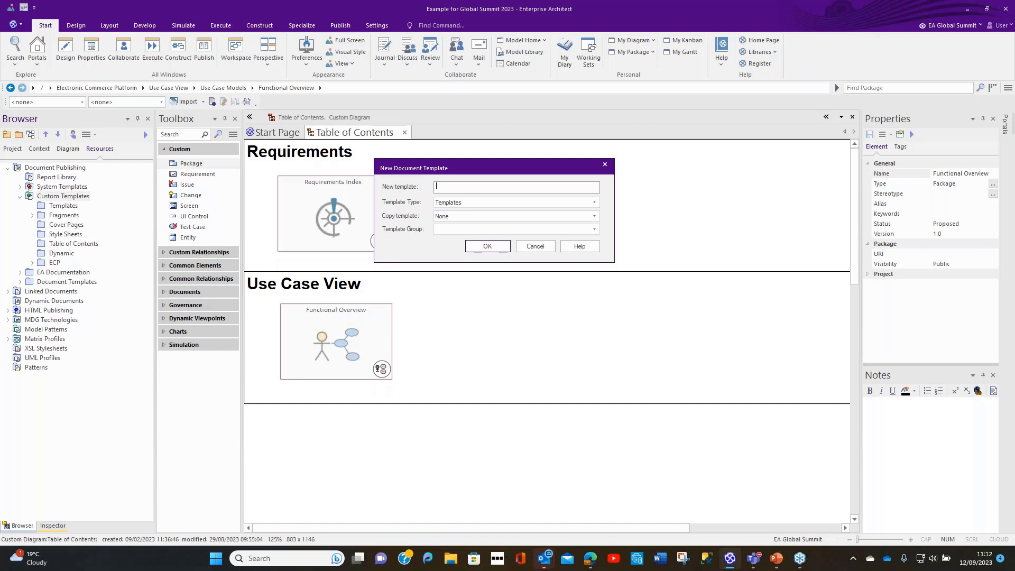
pyautogui.write('EC')
pyautogui.write('P - Use Case Details')
pyautogui.click(499, 229)
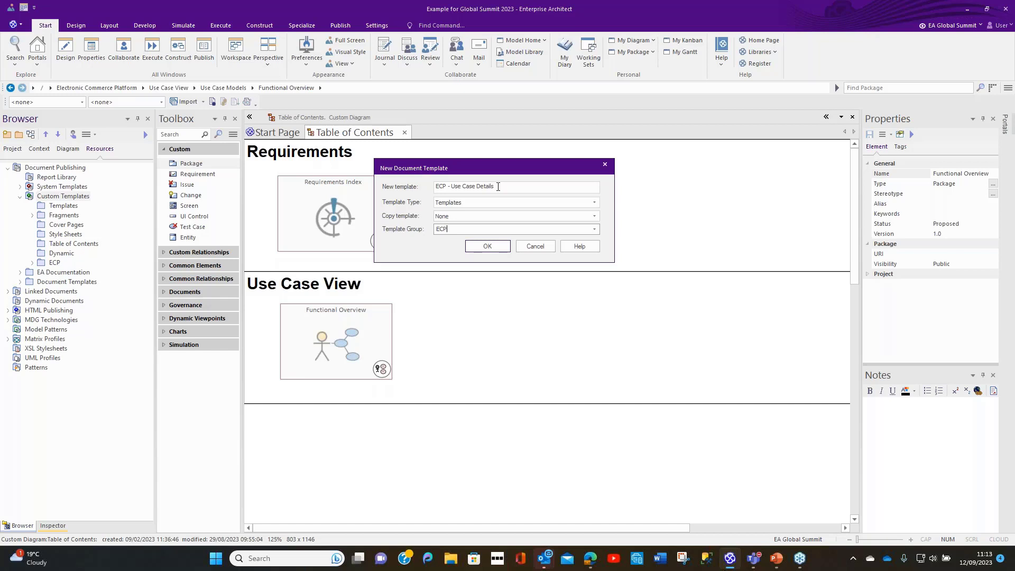
pyautogui.click(483, 248)
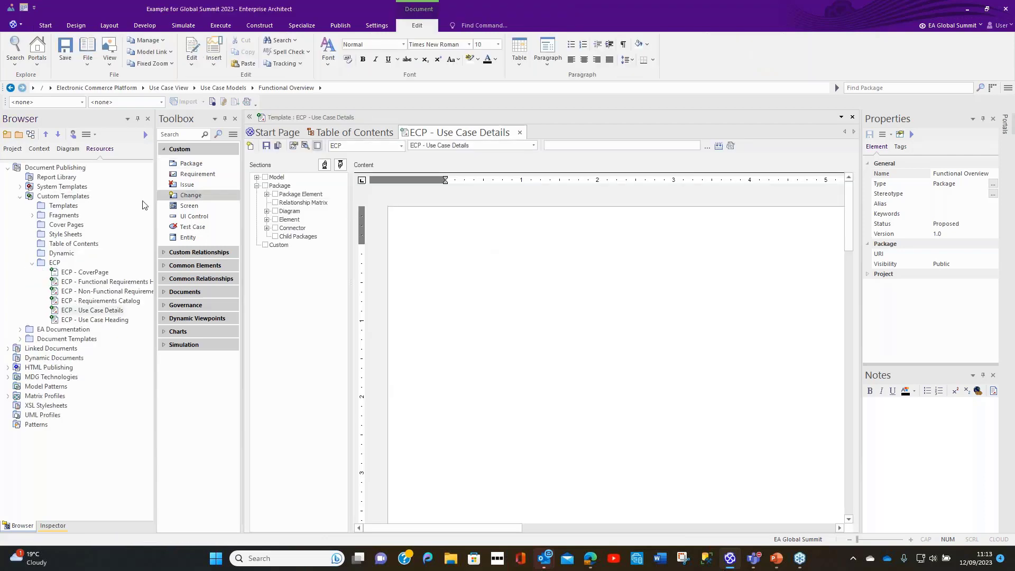
# Step: Narrow the browser and properties areas to enlarge the template editor, and show the paragraph marks
pyautogui.moveTo(154, 227); pyautogui.dragTo(108, 226)
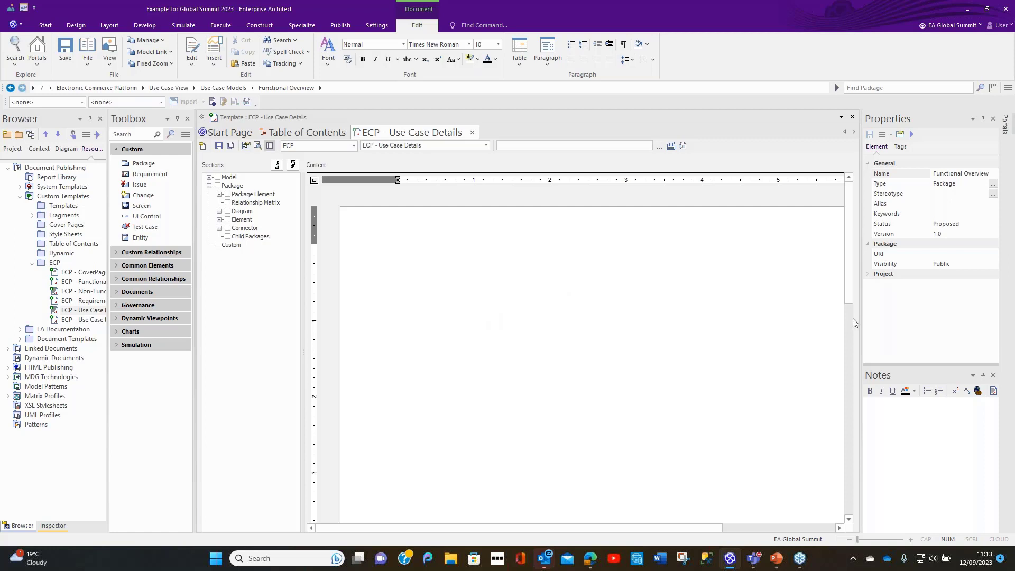
pyautogui.moveTo(862, 321); pyautogui.dragTo(916, 318)
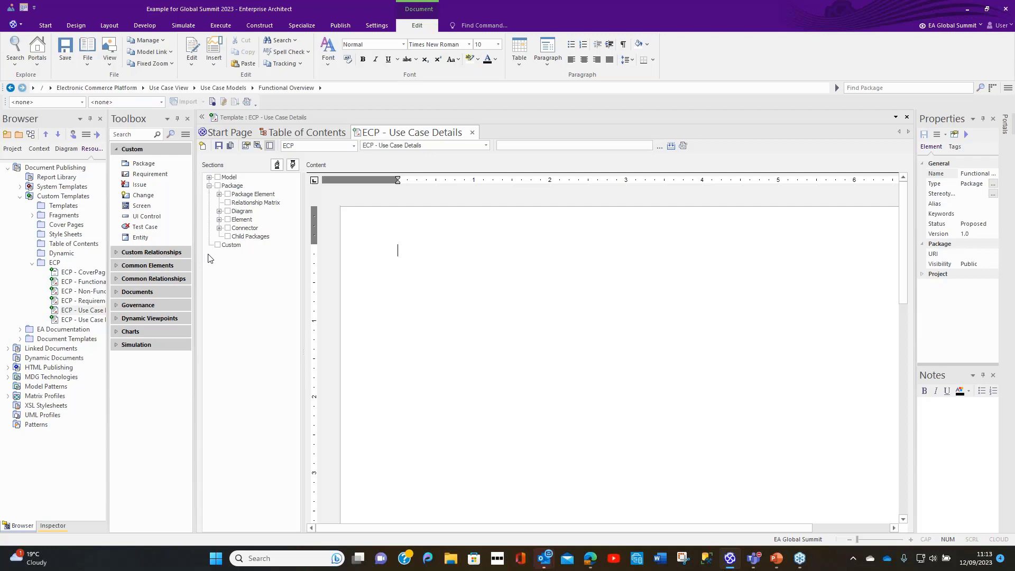
pyautogui.click(626, 46)
# Step: Add the Package section without Child Packages and a nested Diagram section to the template, deleting the blank line between their contents
pyautogui.click(218, 186)
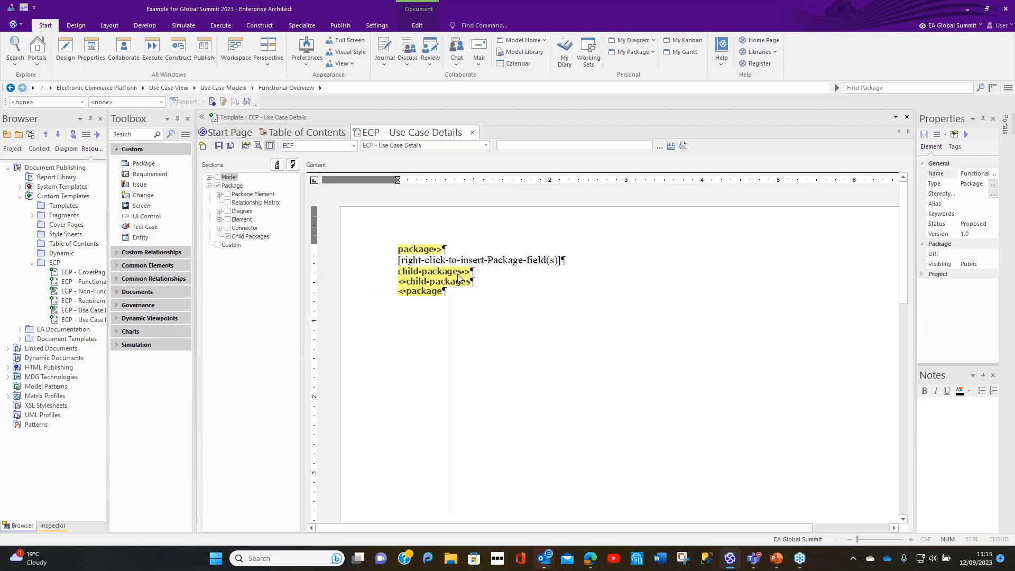
pyautogui.click(228, 237)
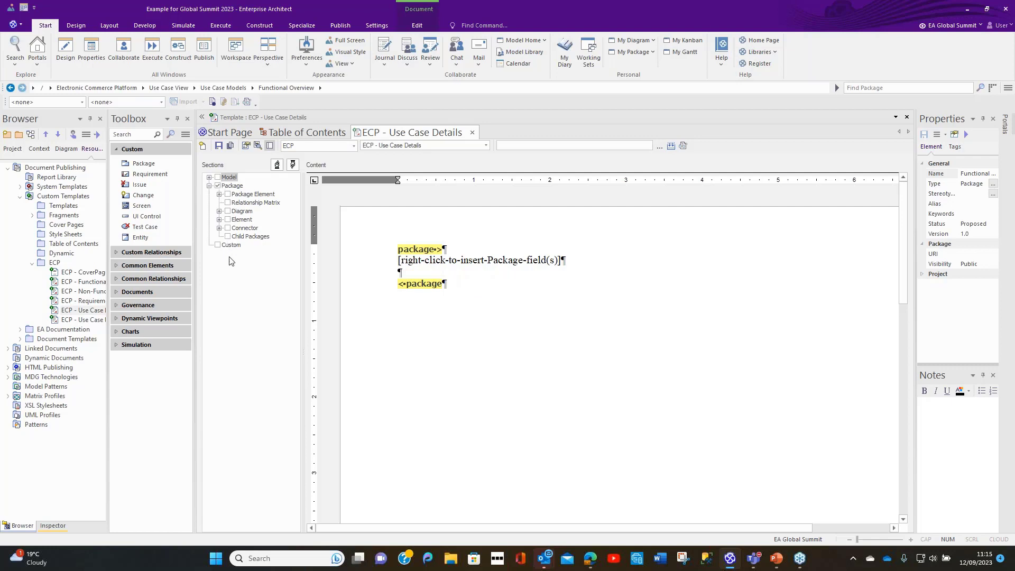
pyautogui.click(228, 211)
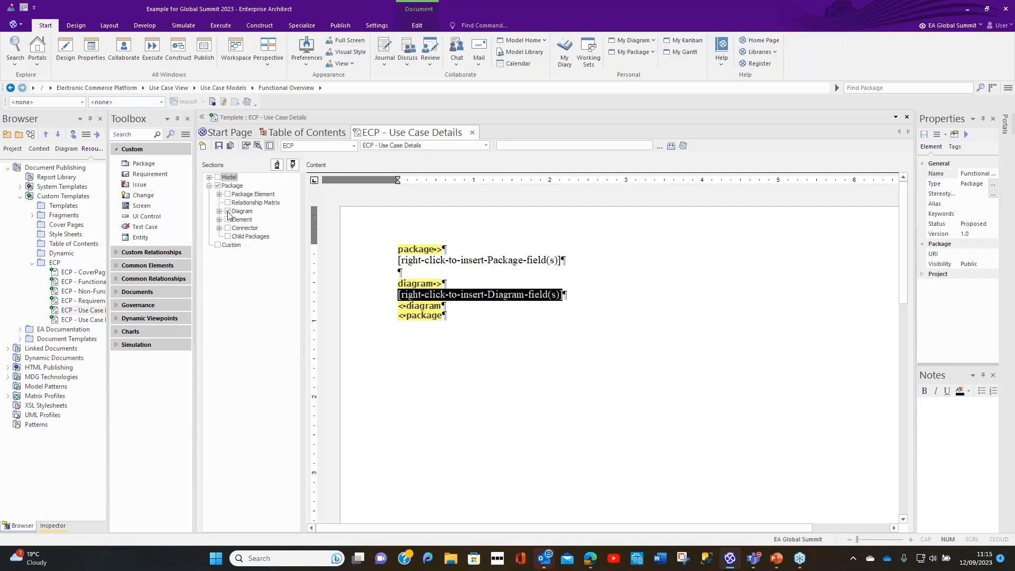
pyautogui.click(561, 408)
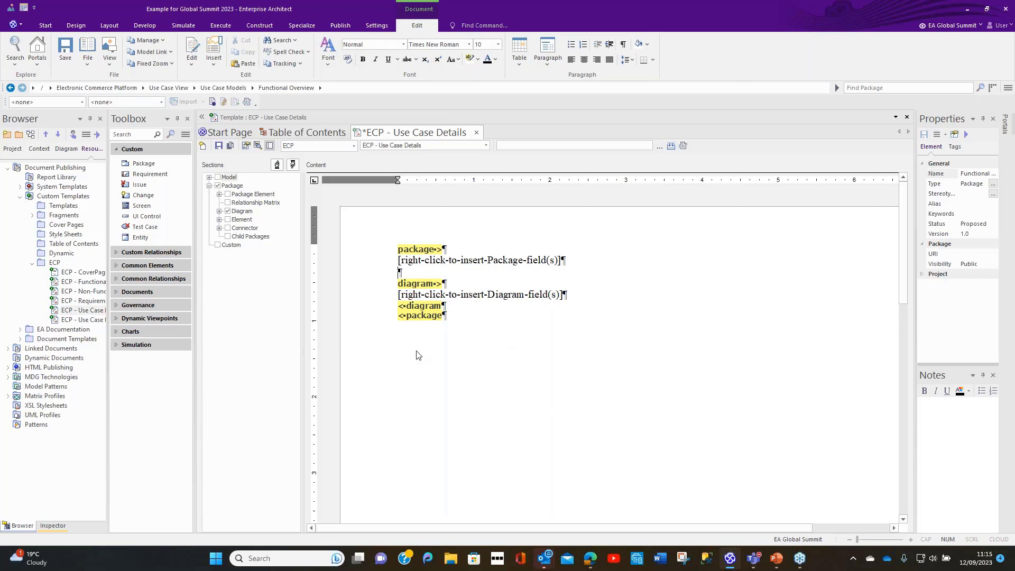
pyautogui.press('Delete')
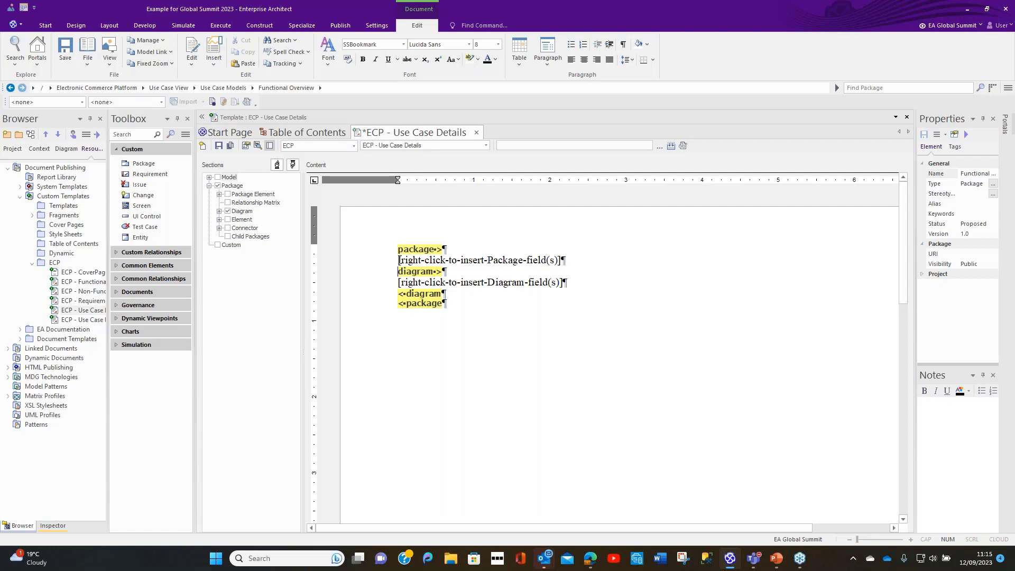
# Step: Replace the placeholder text in the package section with the package Name field
pyautogui.moveTo(400, 260); pyautogui.dragTo(563, 264)
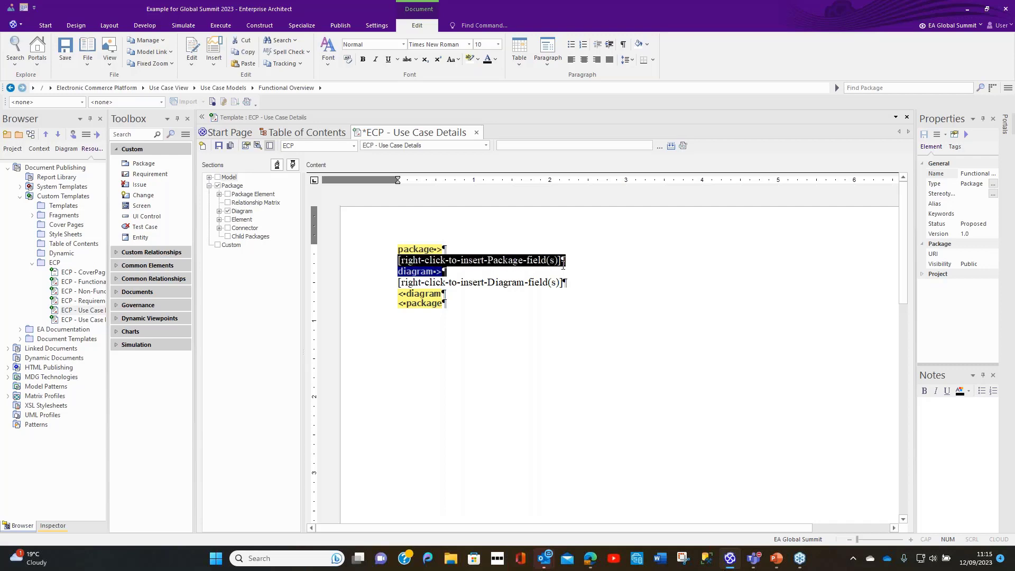
pyautogui.click(570, 262)
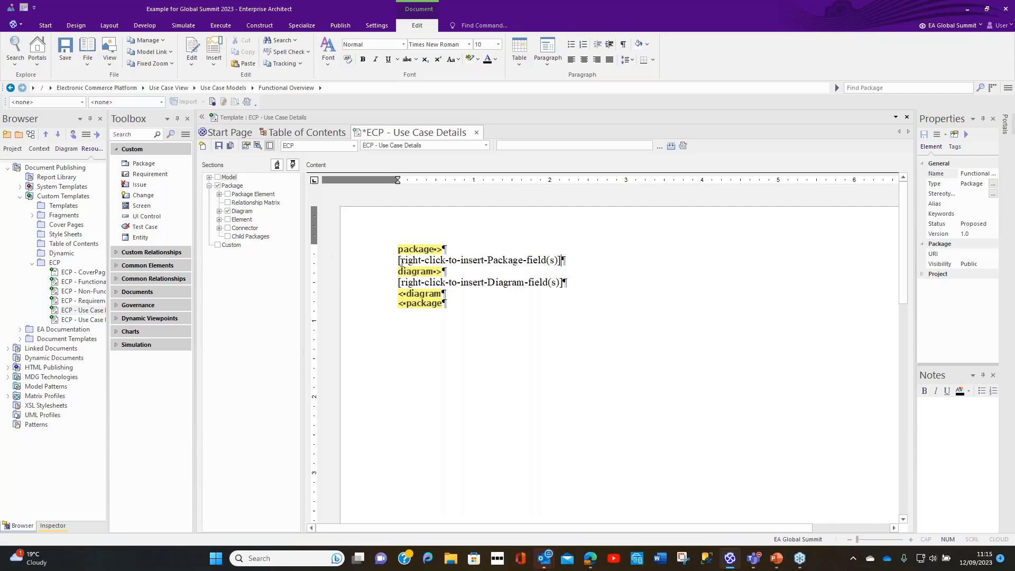
pyautogui.moveTo(400, 260); pyautogui.dragTo(562, 260)
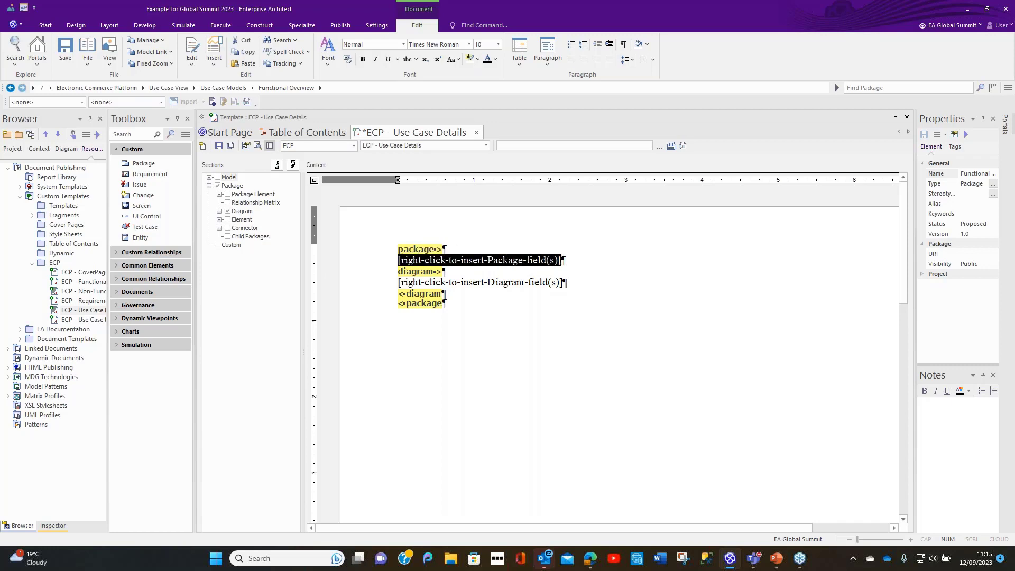
pyautogui.press('Delete')
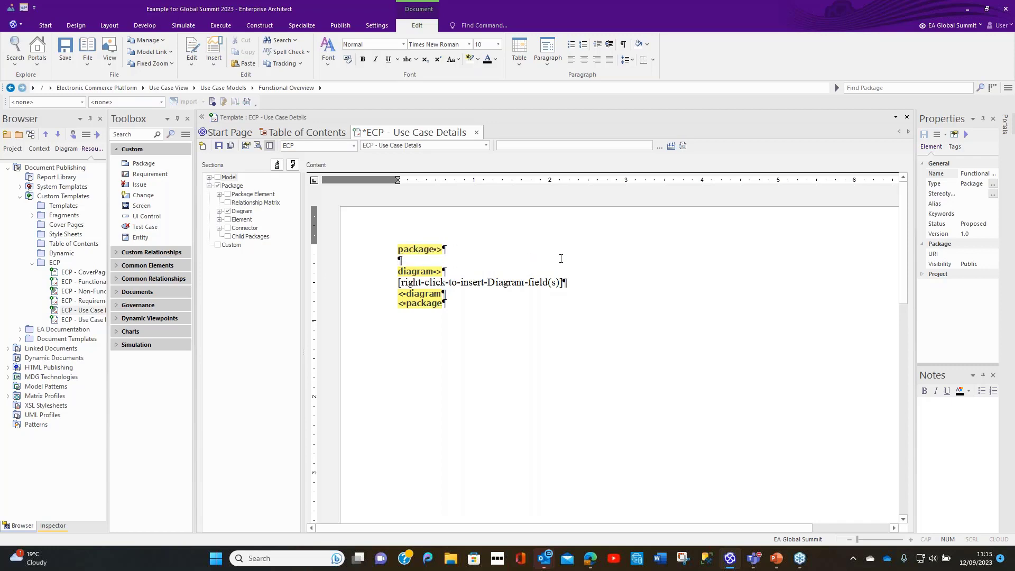
pyautogui.rightClick(398, 260)
pyautogui.moveTo(426, 266)
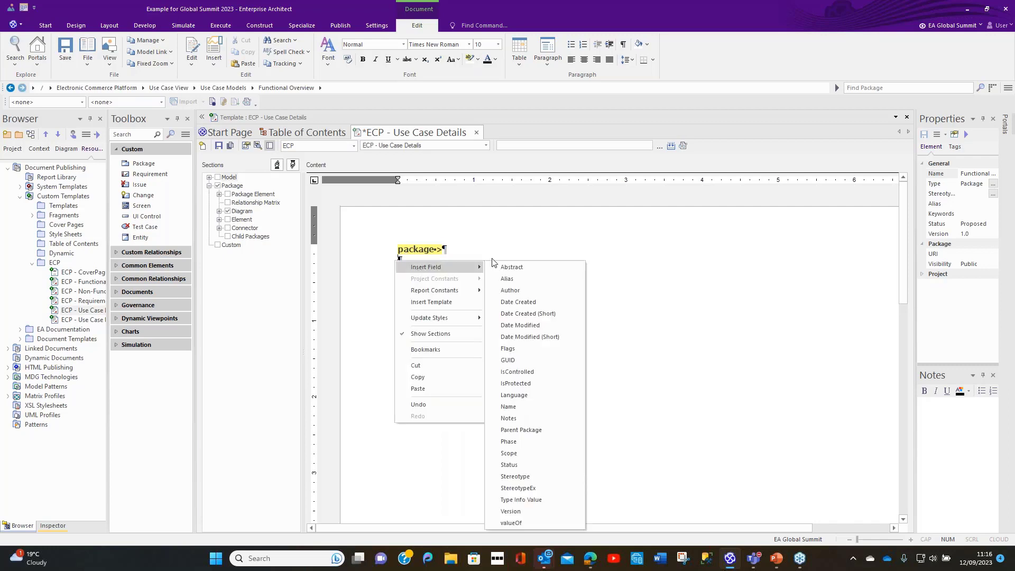
pyautogui.click(505, 407)
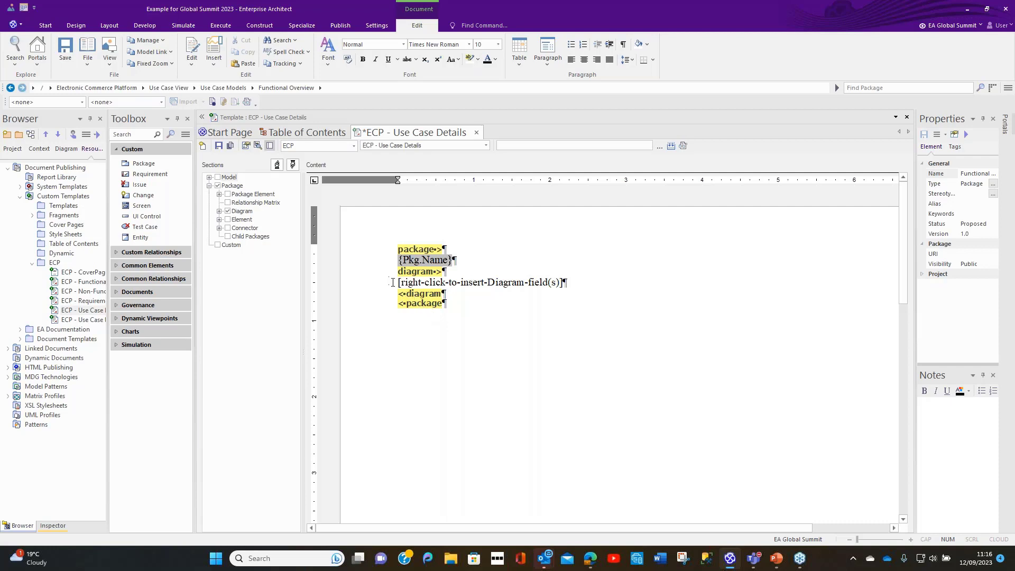
# Step: Replace the placeholder text in the diagram section with the Diagram image field
pyautogui.moveTo(399, 283); pyautogui.dragTo(563, 283)
pyautogui.rightClick(552, 284)
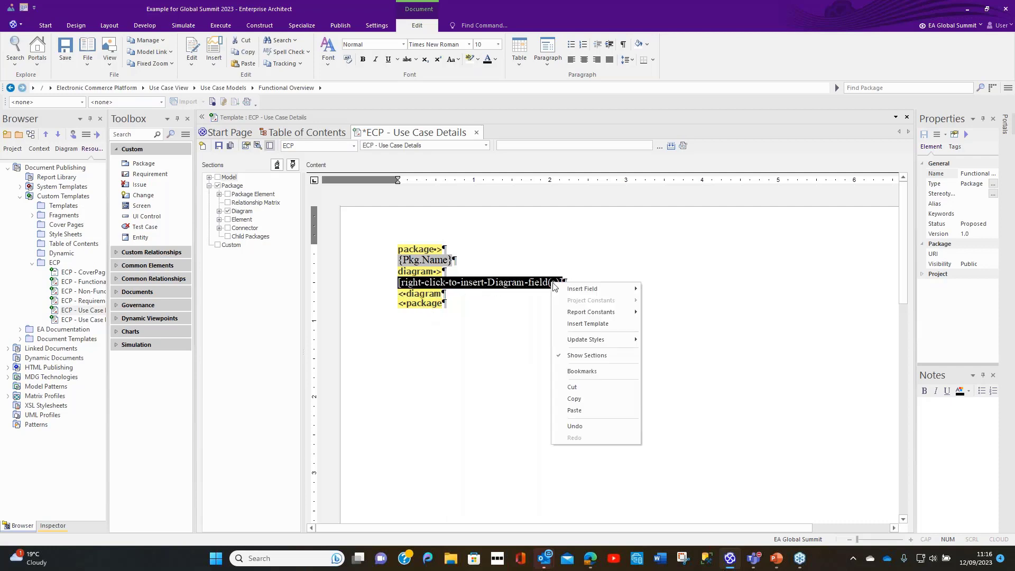
pyautogui.moveTo(582, 292)
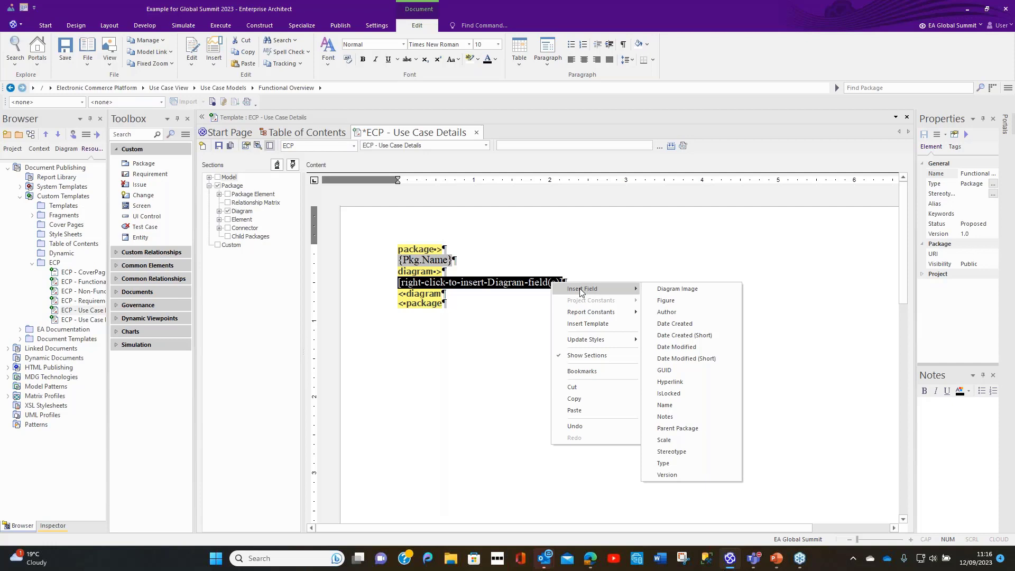
pyautogui.click(662, 291)
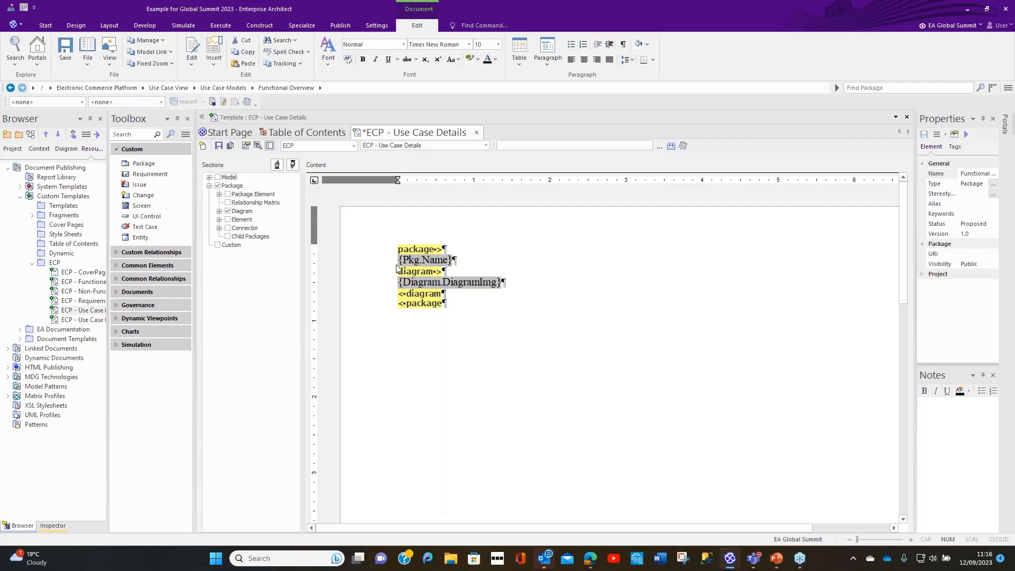
# Step: Apply the Heading 2 style to the package Name field in the template
pyautogui.moveTo(398, 260); pyautogui.dragTo(456, 263)
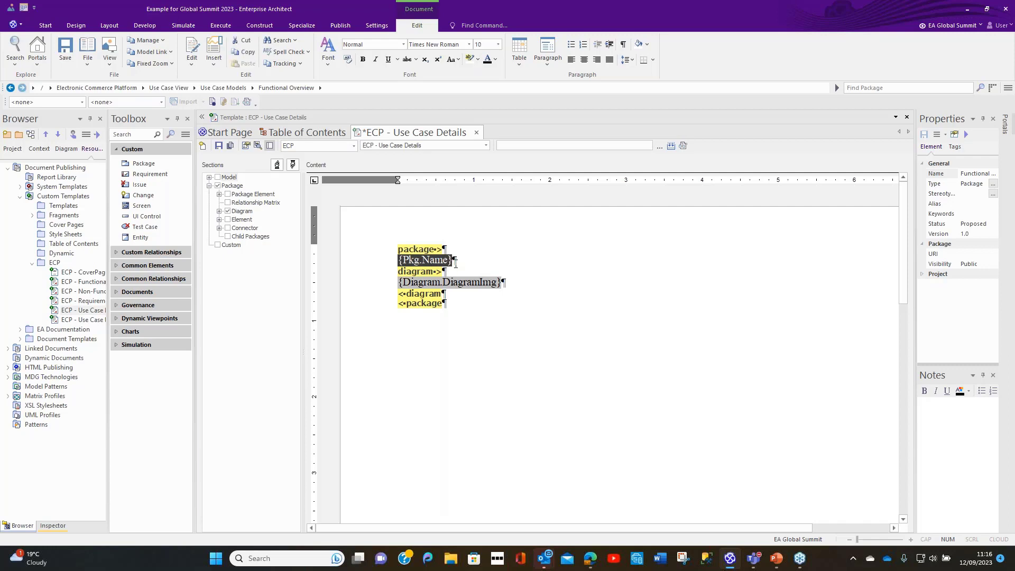
pyautogui.click(404, 46)
pyautogui.click(404, 46)
pyautogui.click(404, 46)
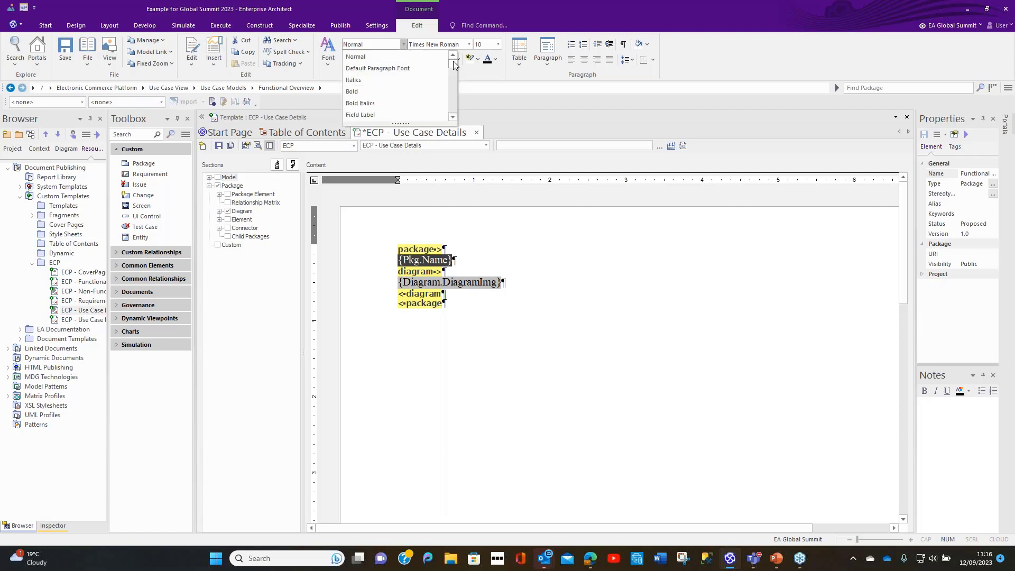
pyautogui.scroll(-2, 446, 76)
pyautogui.scroll(2, 448, 80)
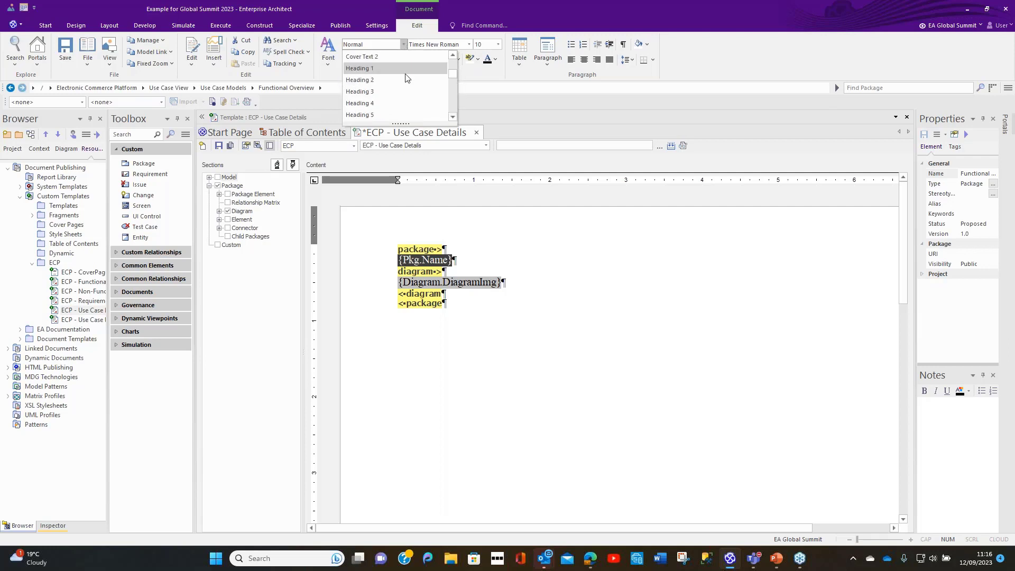
pyautogui.click(380, 79)
pyautogui.click(550, 346)
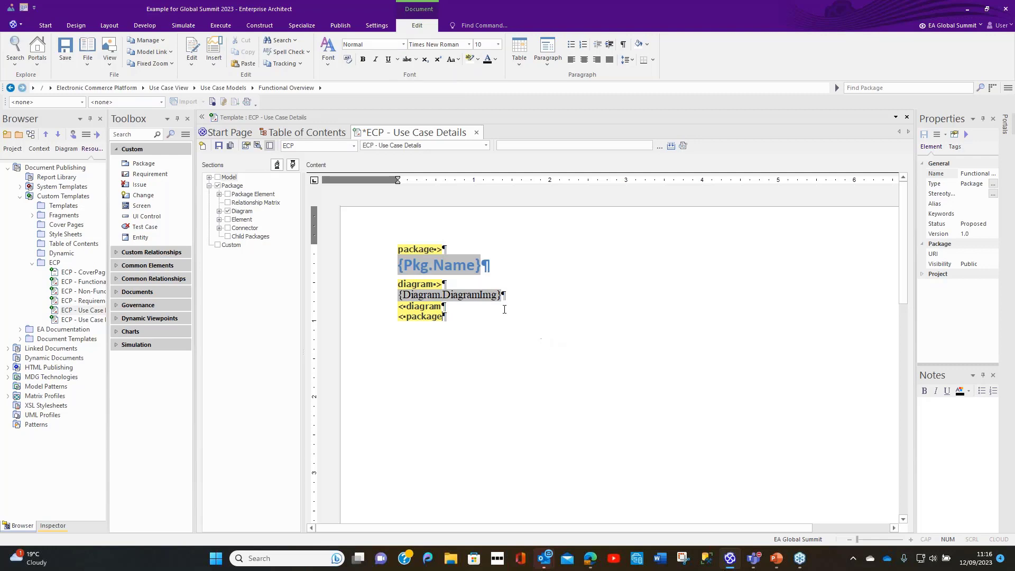
# Step: Centre the diagram image field on the page and save the template
pyautogui.click(488, 294)
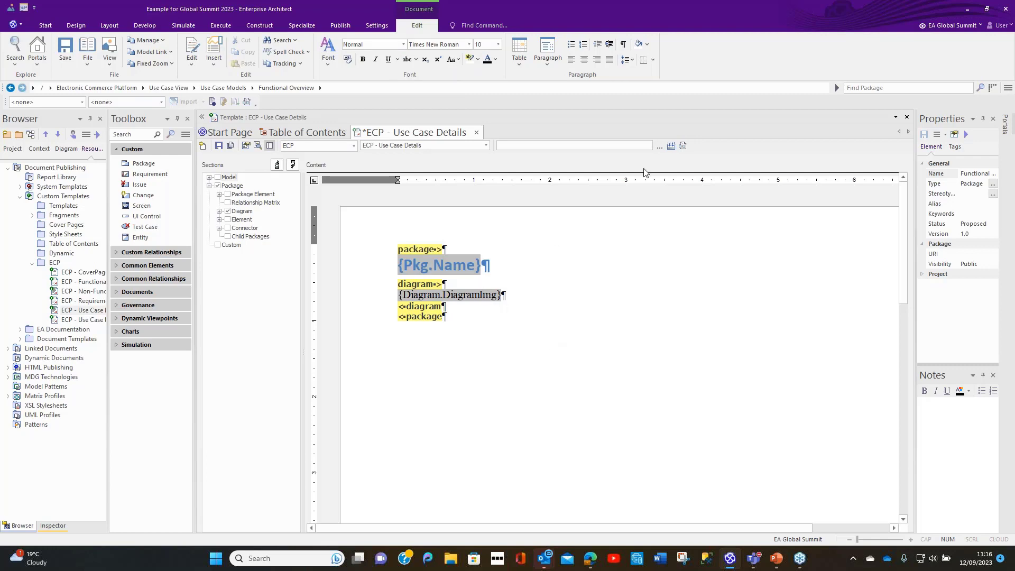
pyautogui.click(584, 61)
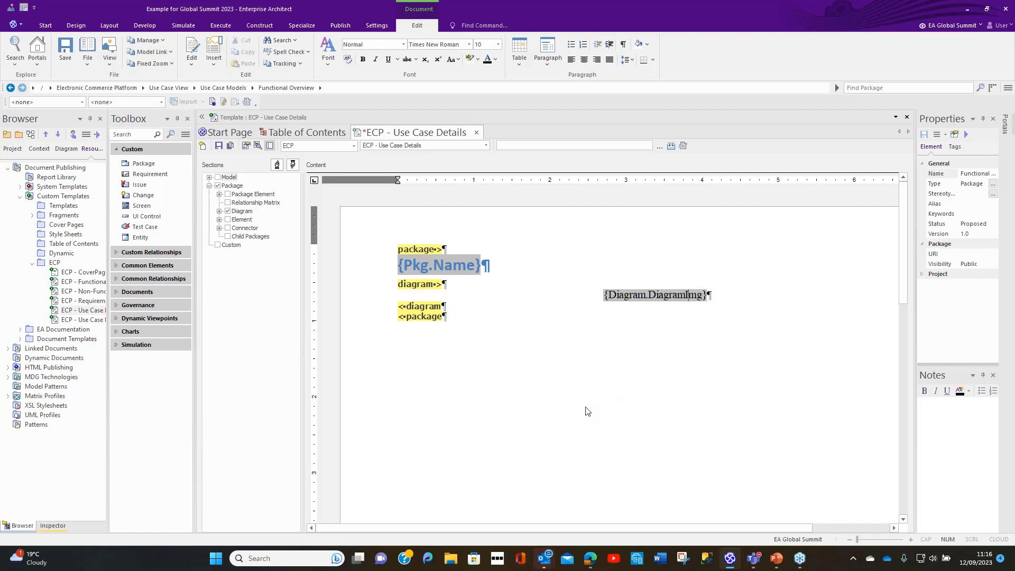
pyautogui.click(218, 146)
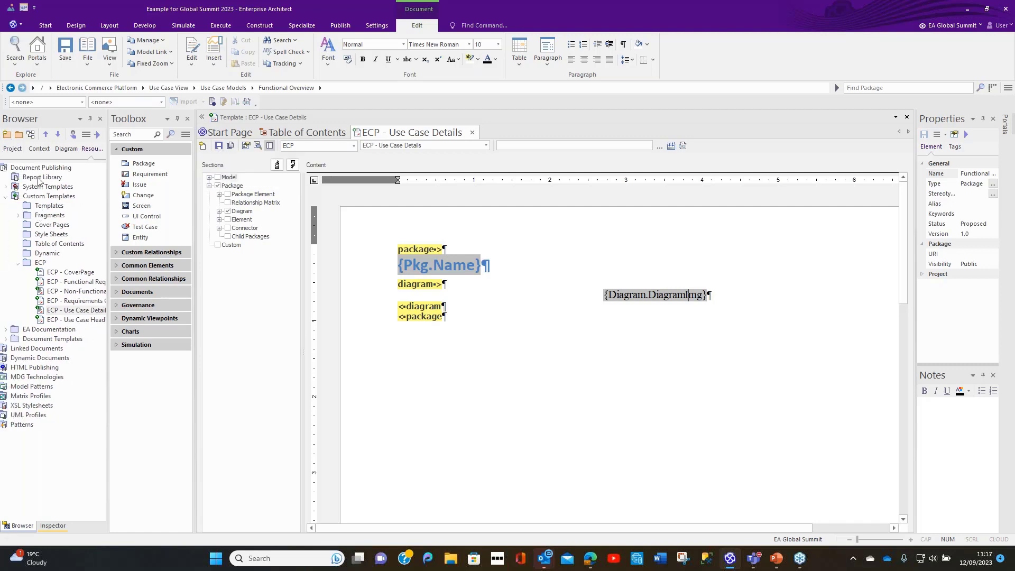
# Step: Open the documentation generator for the Functional Overview package of the Use Case Models
pyautogui.click(13, 152)
pyautogui.click(30, 232)
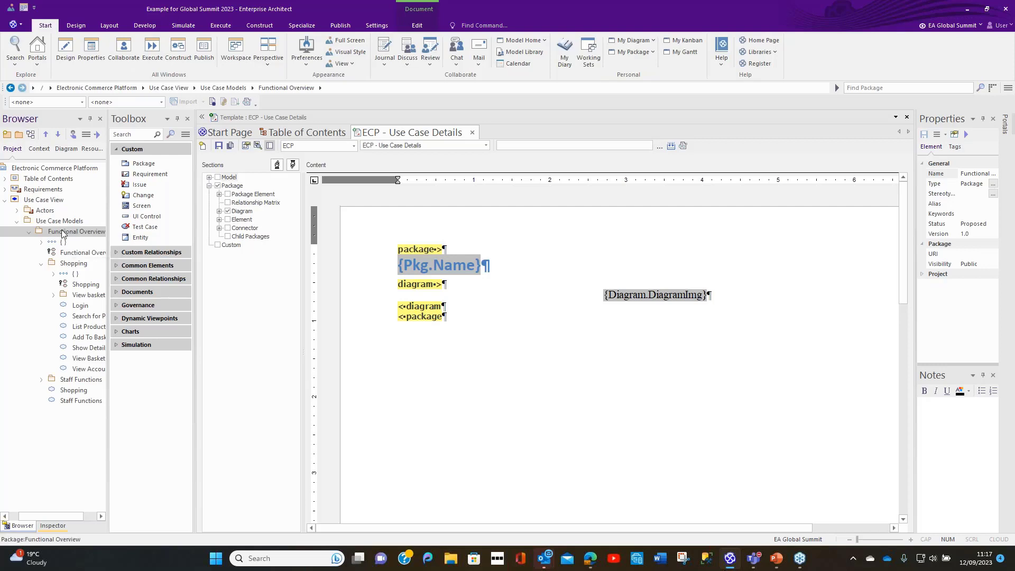
pyautogui.press('F8')
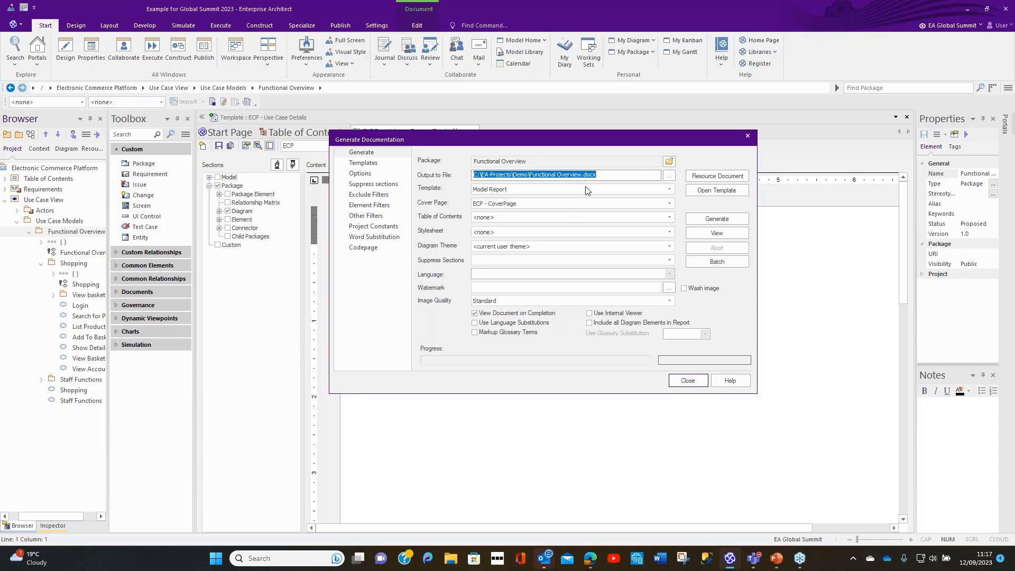
# Step: Set the output file to Functional Overview.docx in C:\EA-Projects\EA Global Summit 2023, agreeing to replace the existing file
pyautogui.click(606, 175)
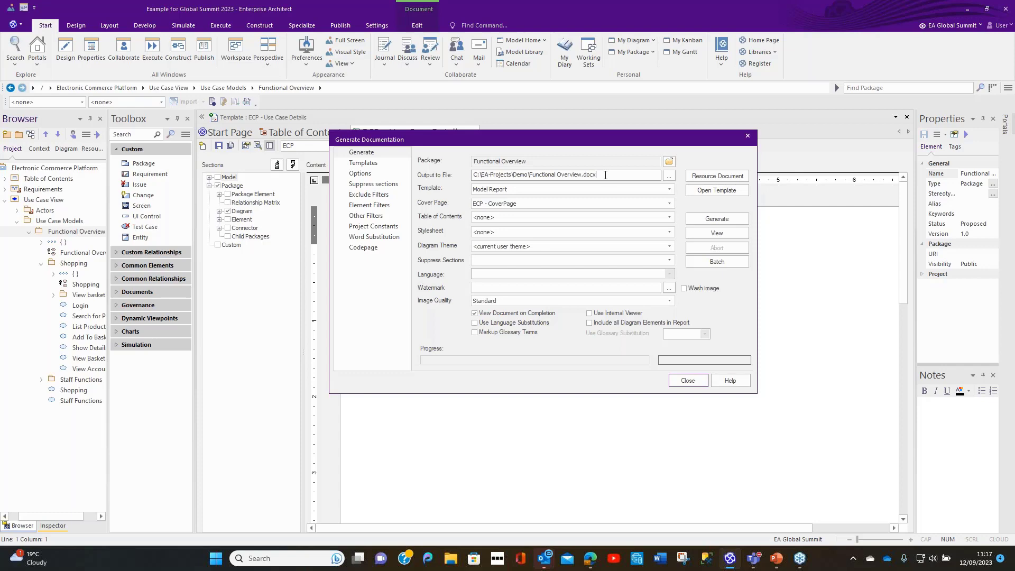
pyautogui.click(669, 176)
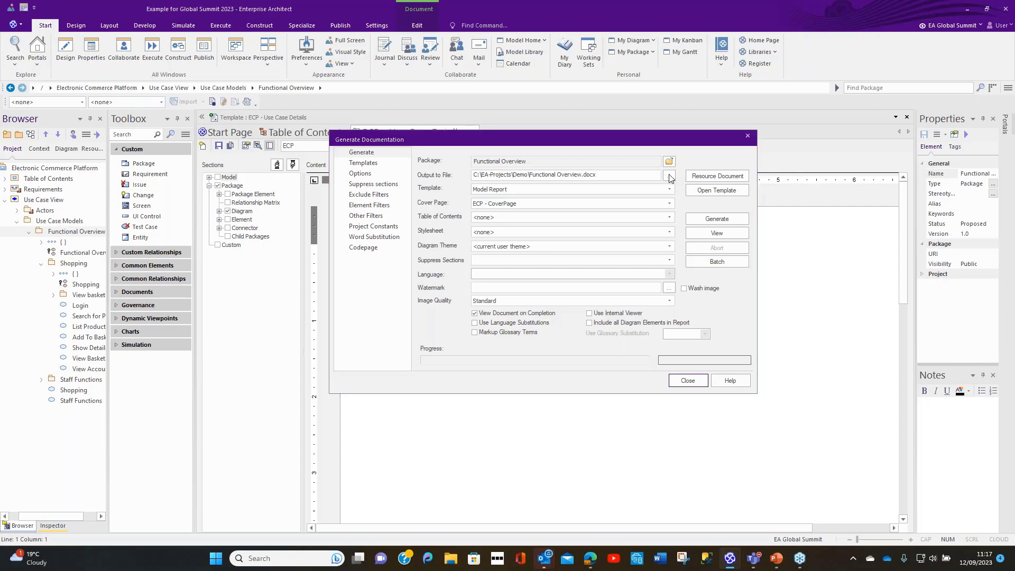
pyautogui.click(567, 157)
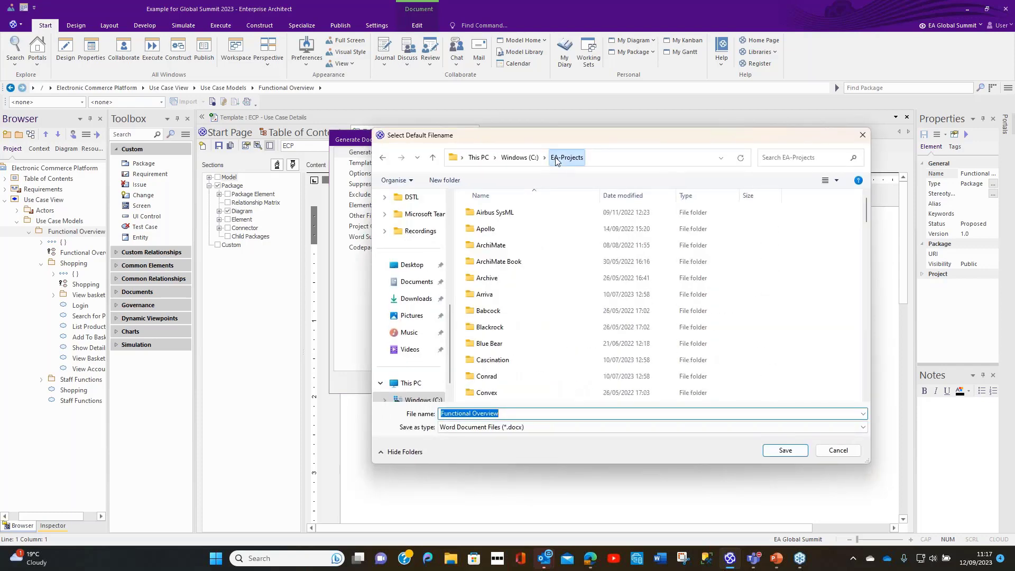
pyautogui.scroll(-3, 516, 299)
pyautogui.scroll(-3, 516, 298)
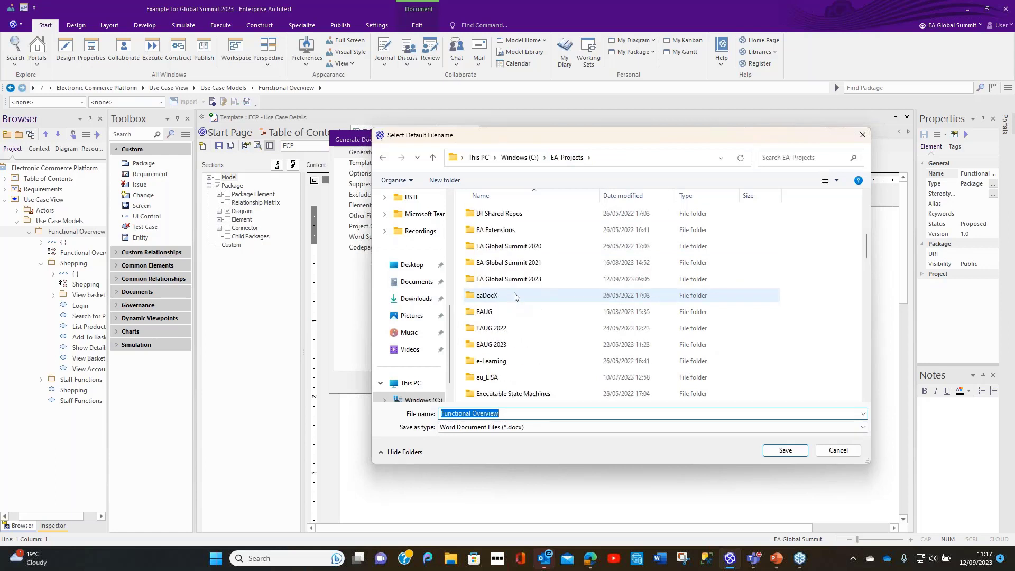
pyautogui.doubleClick(516, 295)
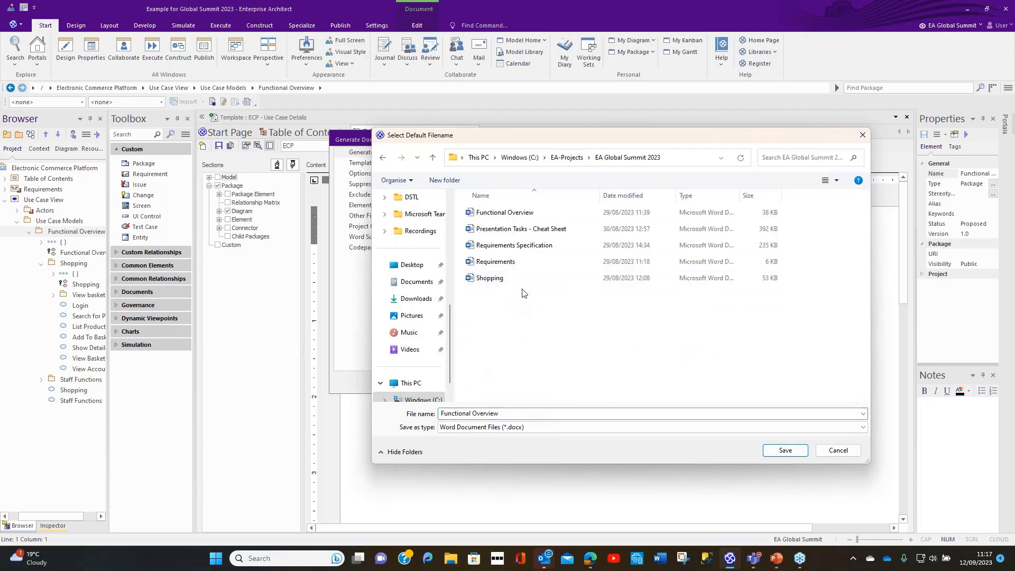
pyautogui.click(784, 450)
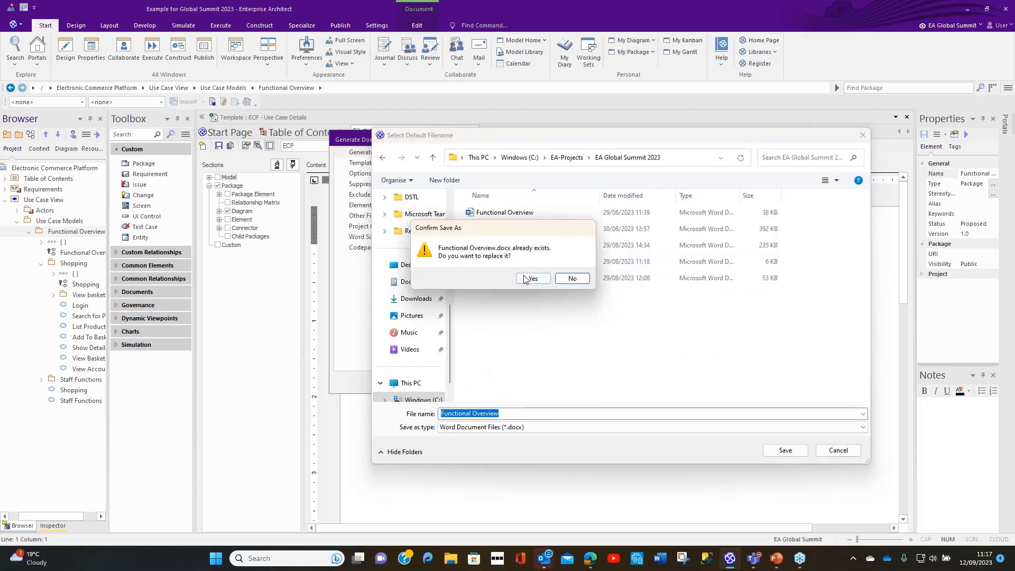
pyautogui.click(534, 279)
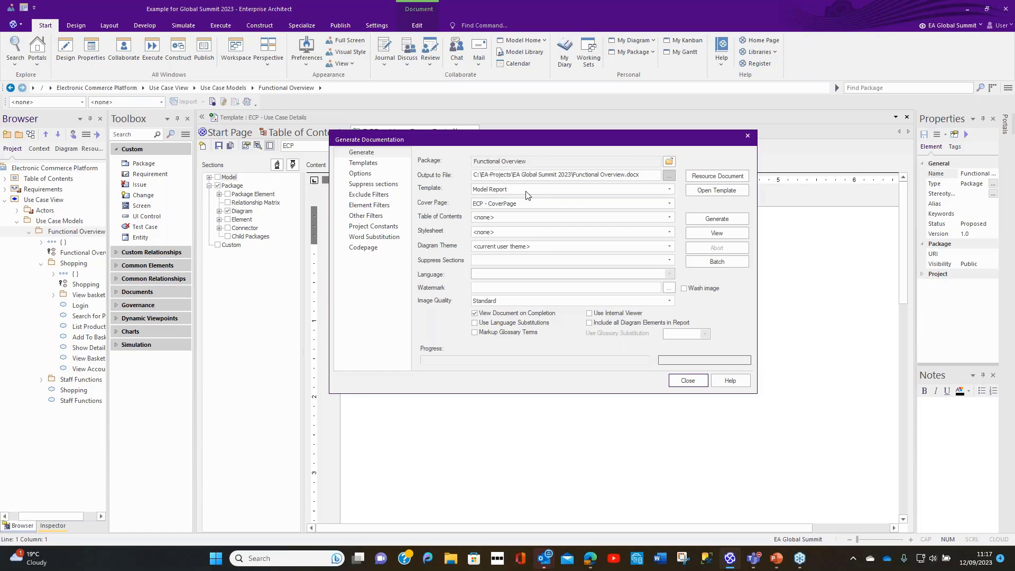
# Step: Generate the document with the template ECP - Use Case Details and the cover page set to <none>
pyautogui.click(670, 190)
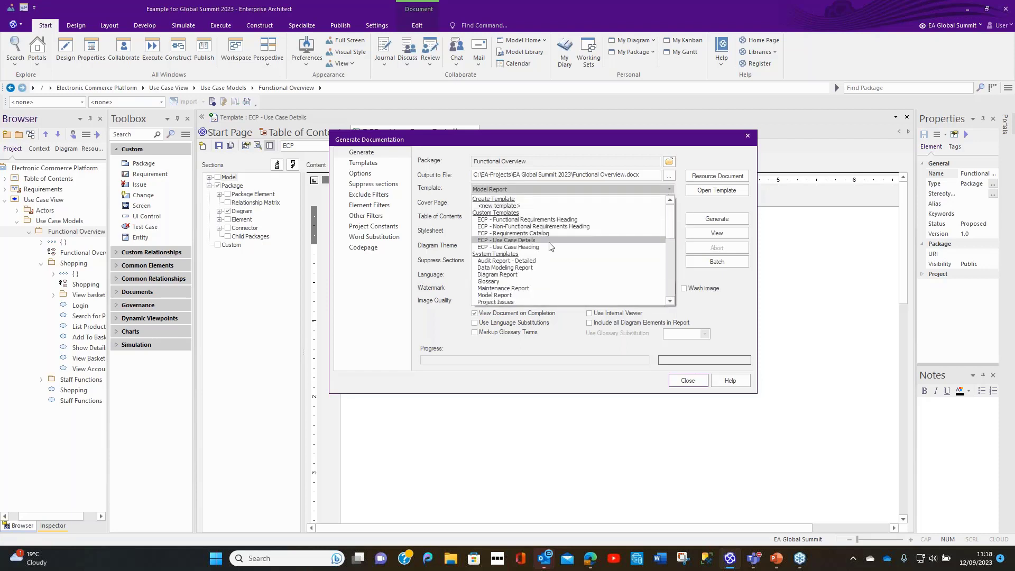
pyautogui.click(551, 247)
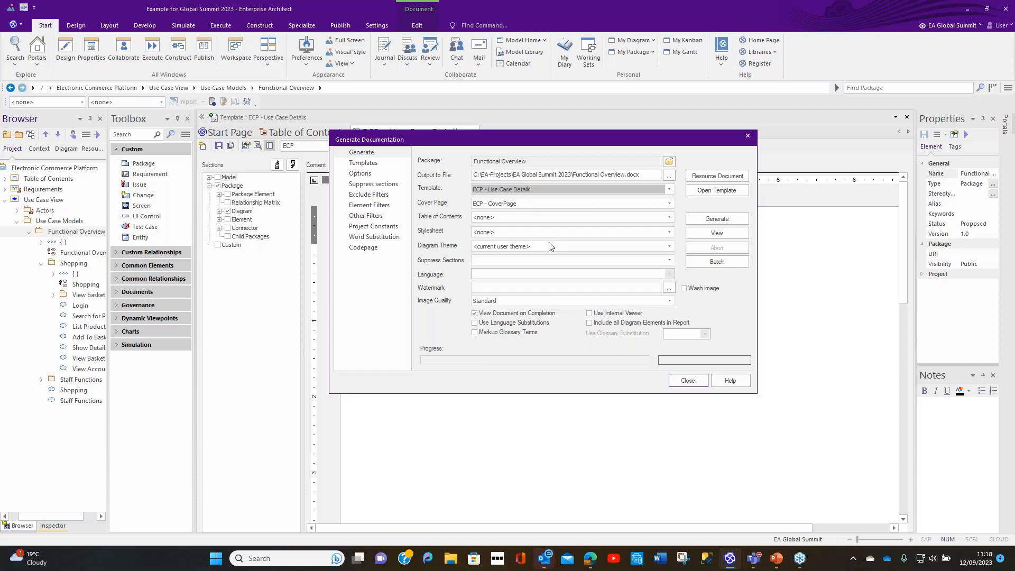
pyautogui.click(670, 205)
pyautogui.click(516, 231)
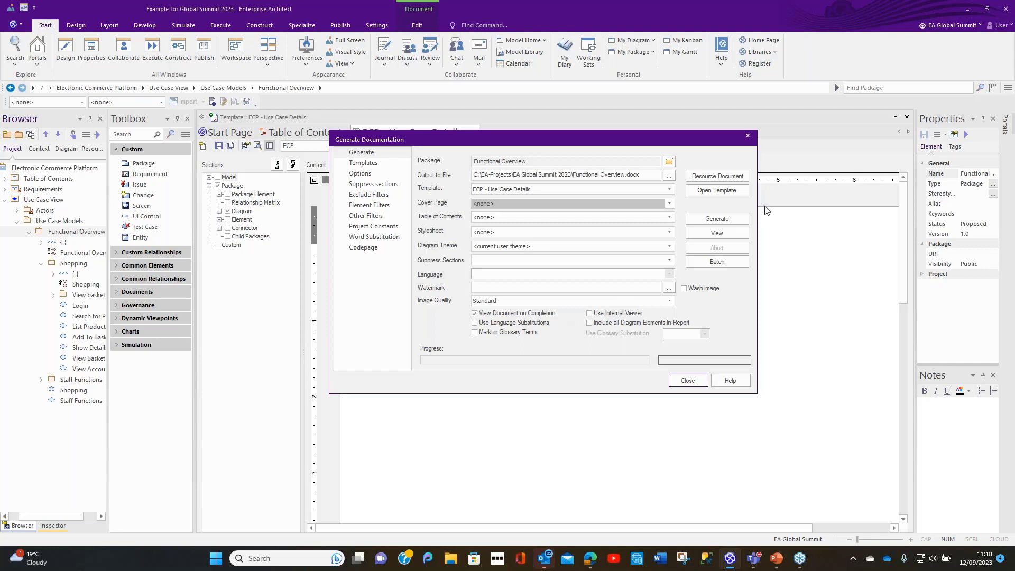
pyautogui.click(714, 221)
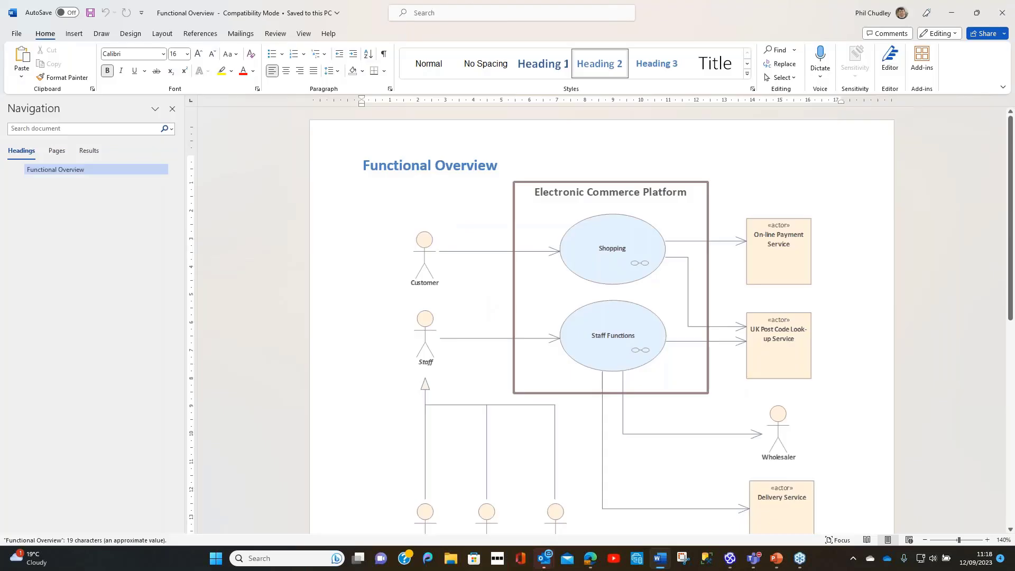
# Step: Review the heading and diagram in the generated Word document, then close it and the documentation generator
pyautogui.scroll(-3, 711, 221)
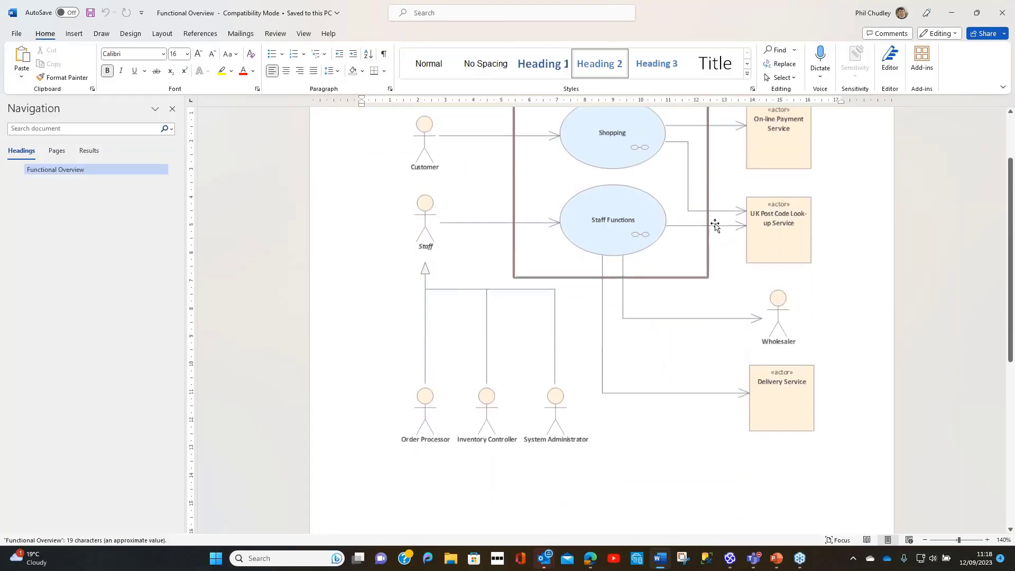
pyautogui.scroll(3, 715, 226)
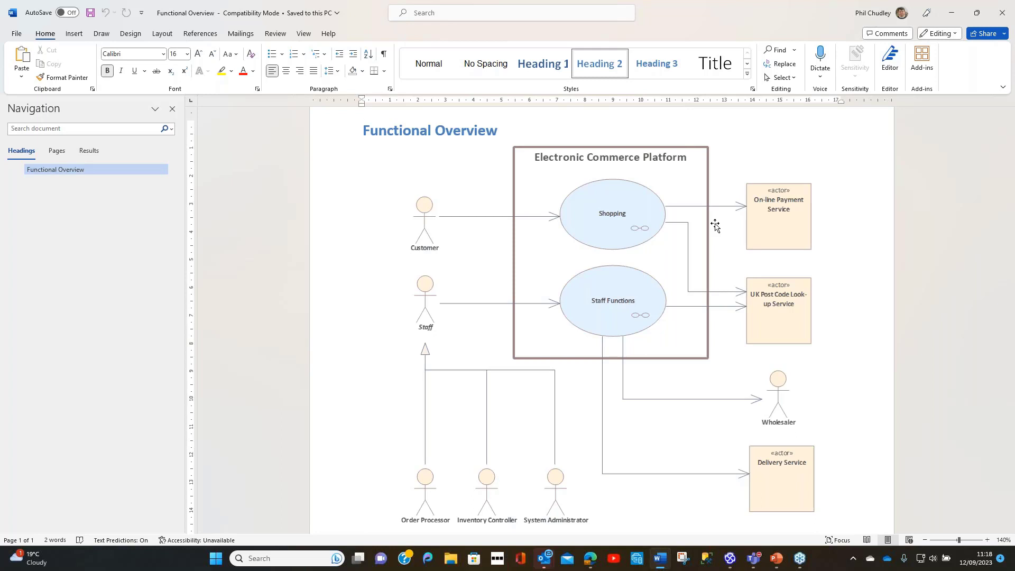
pyautogui.click(1004, 16)
pyautogui.click(1003, 16)
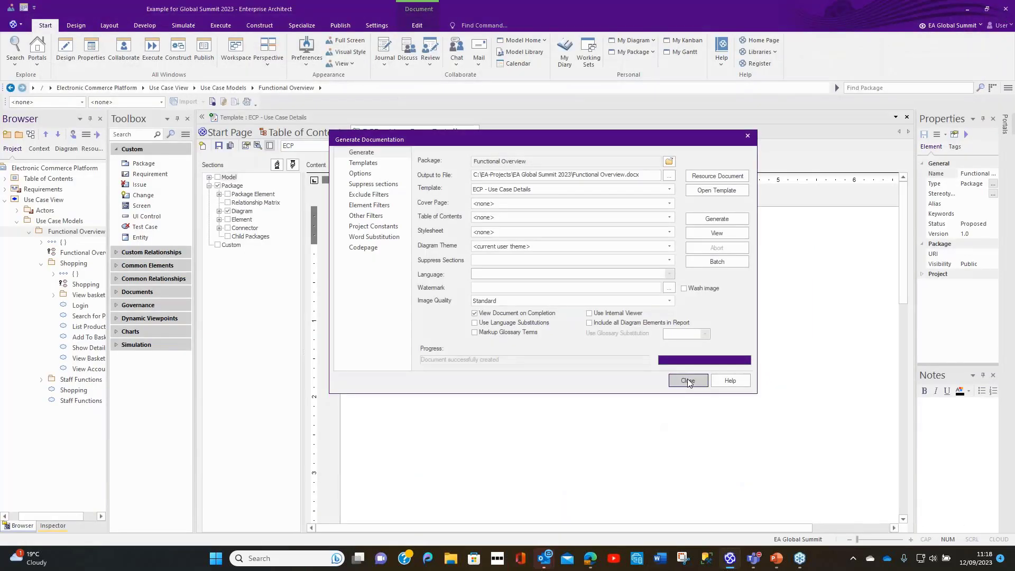
pyautogui.click(688, 382)
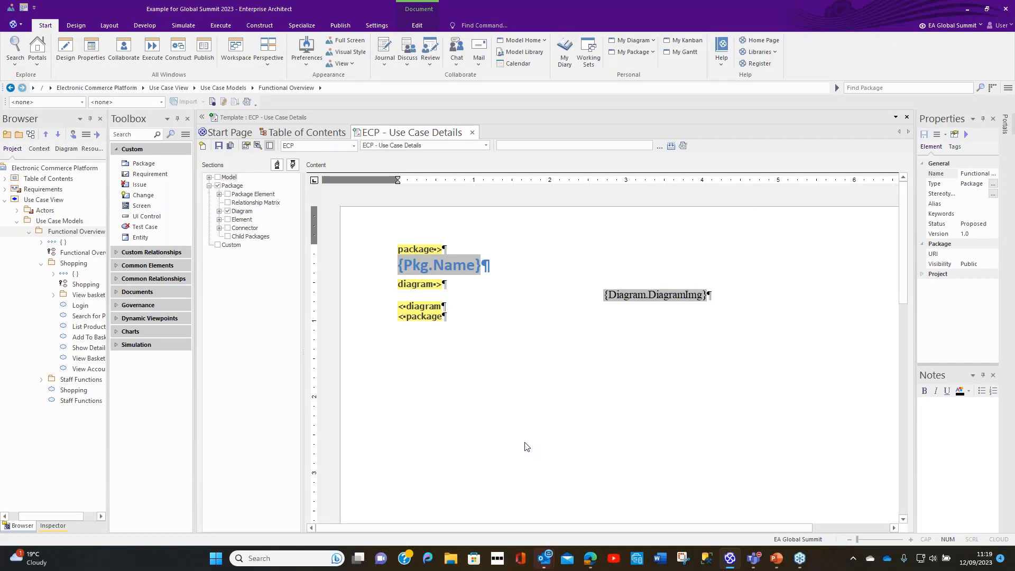
# Step: Examine the document generation options in the Functional Overview diagram's properties, and leave them without changes
pyautogui.doubleClick(71, 254)
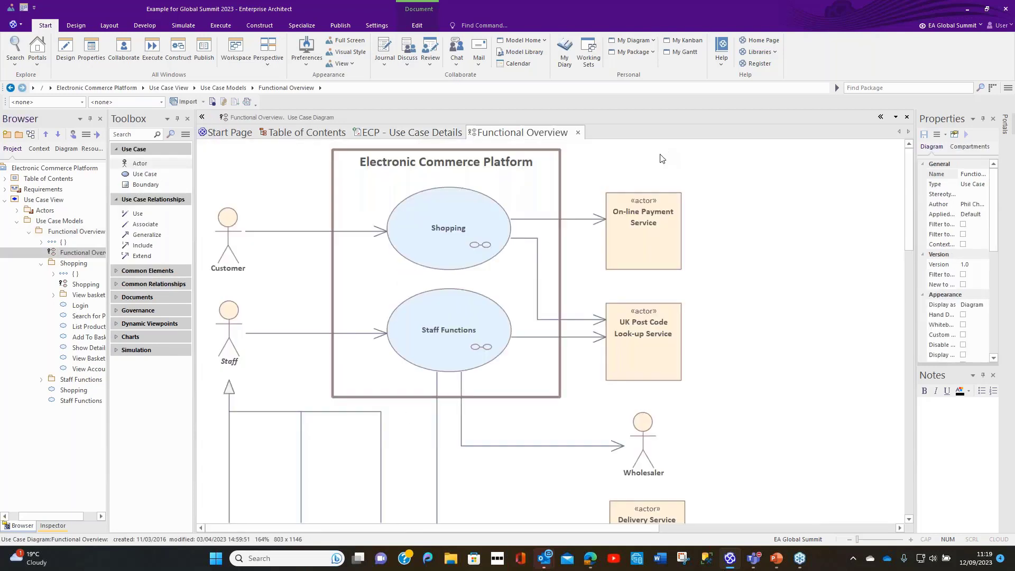
pyautogui.doubleClick(662, 159)
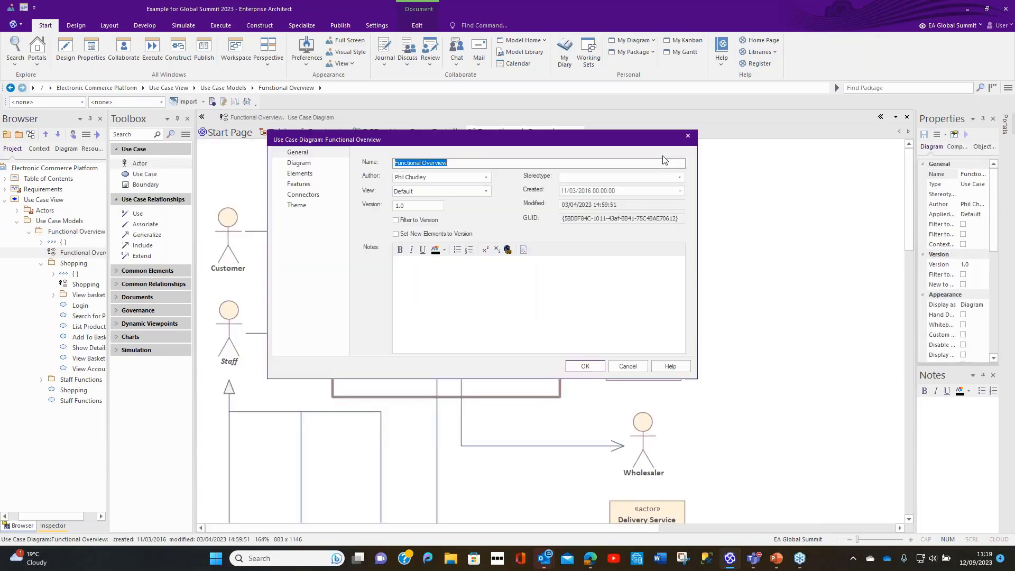
pyautogui.click(299, 163)
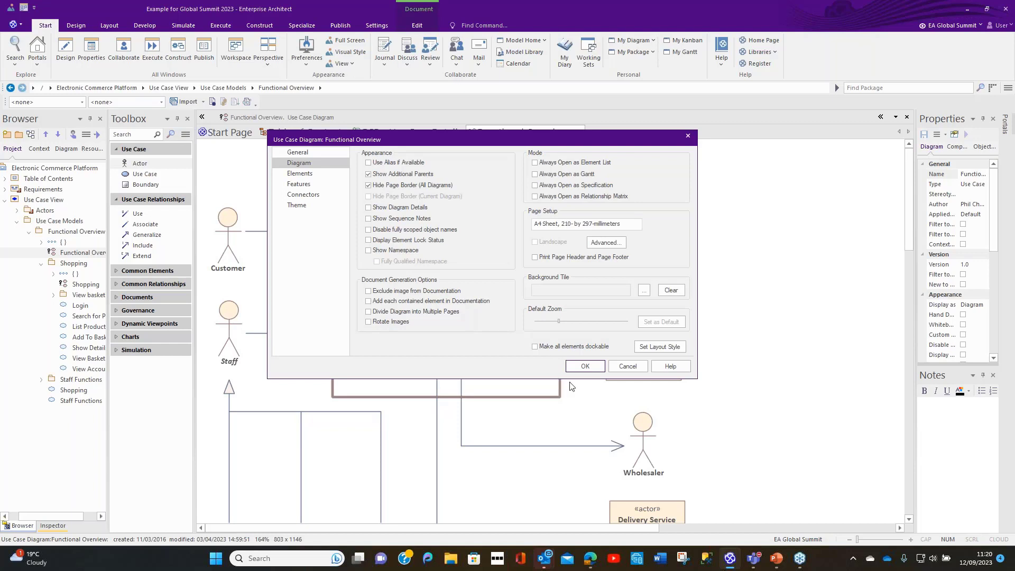
pyautogui.click(621, 369)
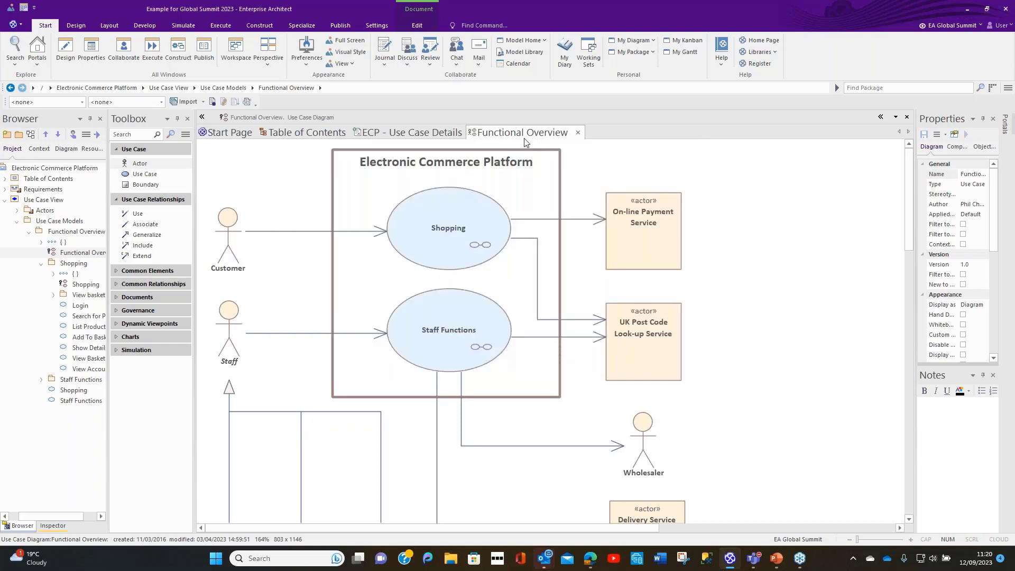
# Step: Return to the ECP - Use Case Details template, expand its Element section, and widen the section tree to show the full names
pyautogui.click(436, 134)
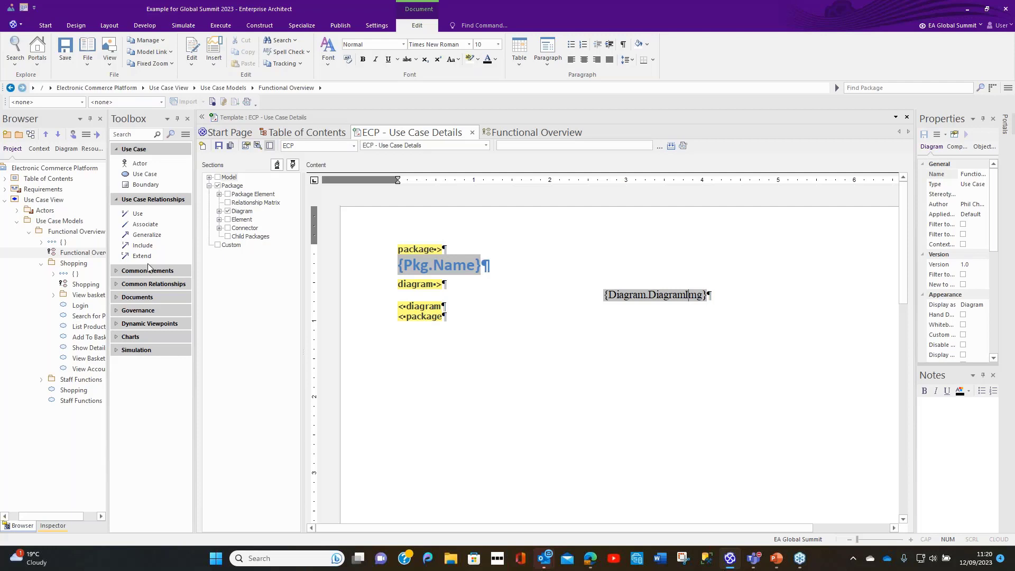
pyautogui.click(219, 220)
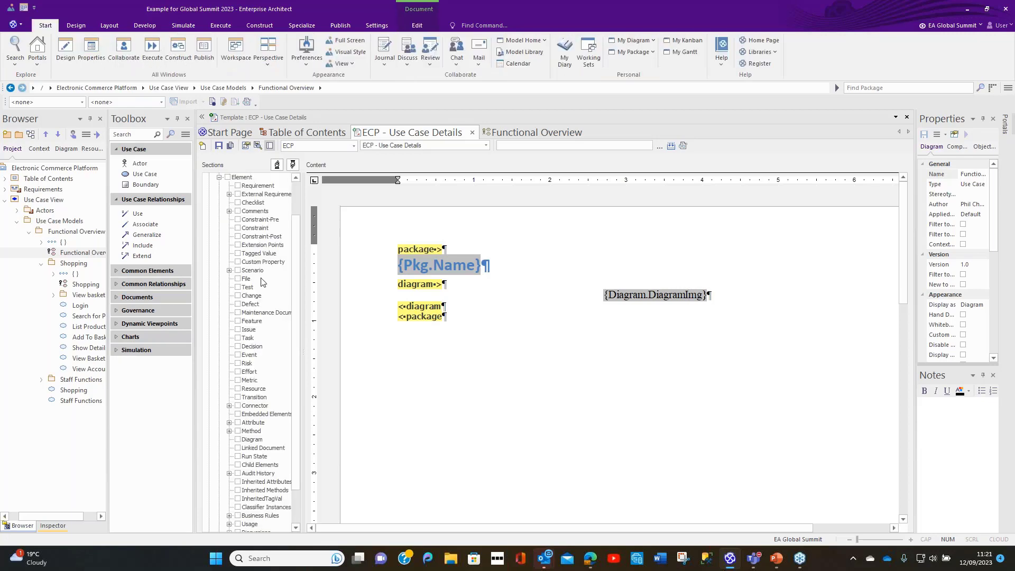
pyautogui.scroll(-1, 293, 273)
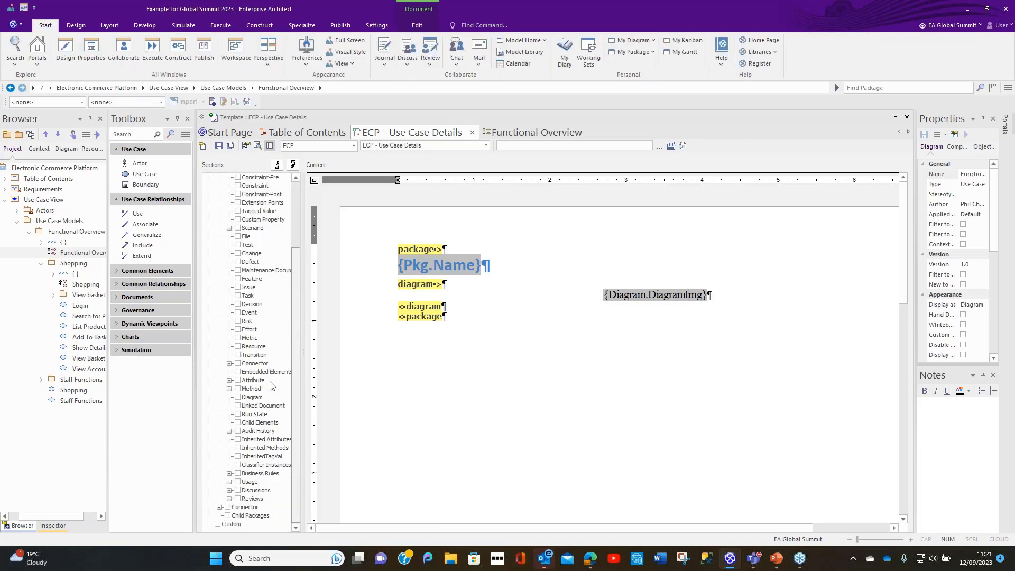
pyautogui.scroll(2, 291, 275)
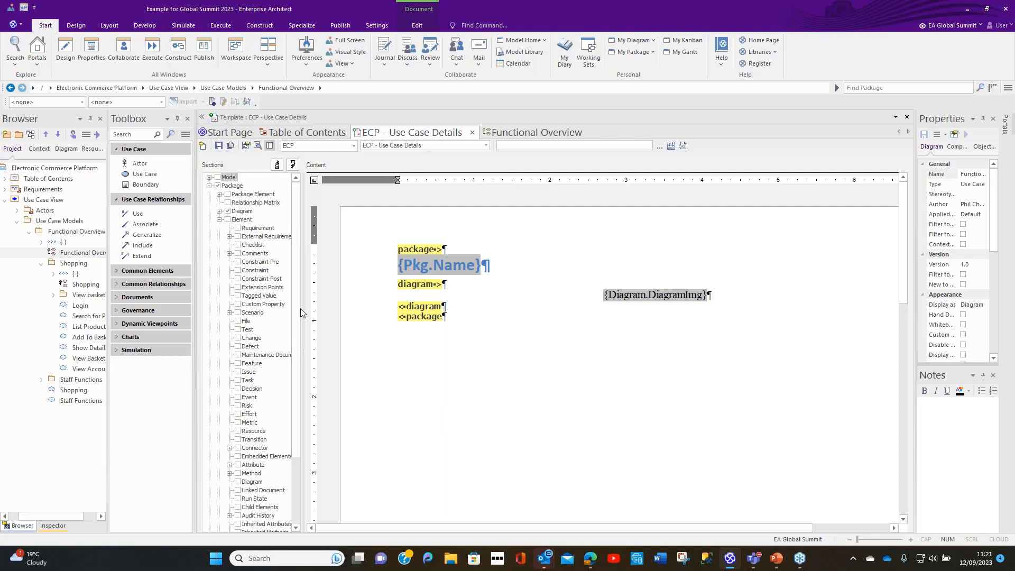
pyautogui.moveTo(301, 311); pyautogui.dragTo(317, 306)
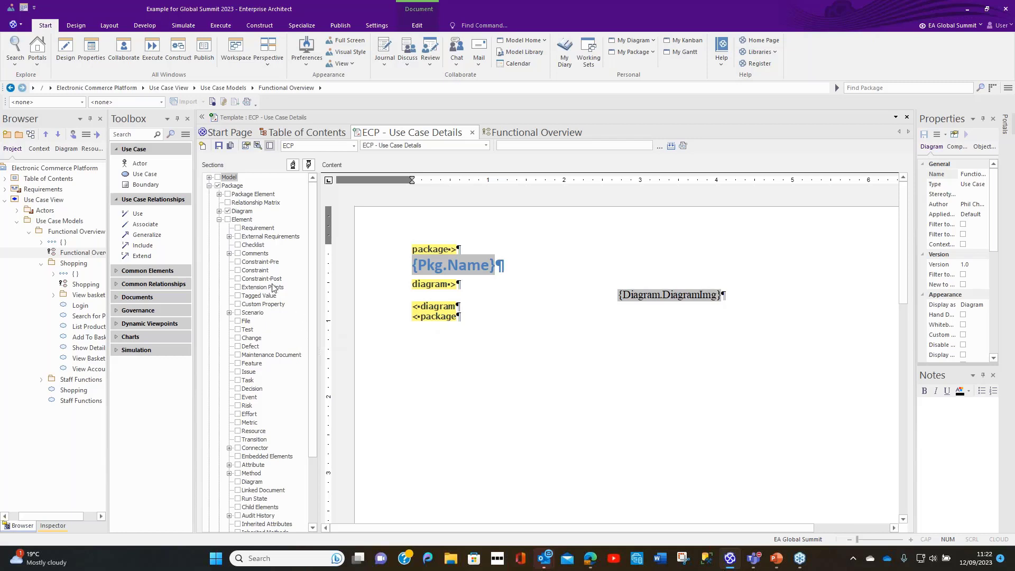
# Step: Move the External Requirements section down the Element section order to just below Scenario
pyautogui.click(258, 238)
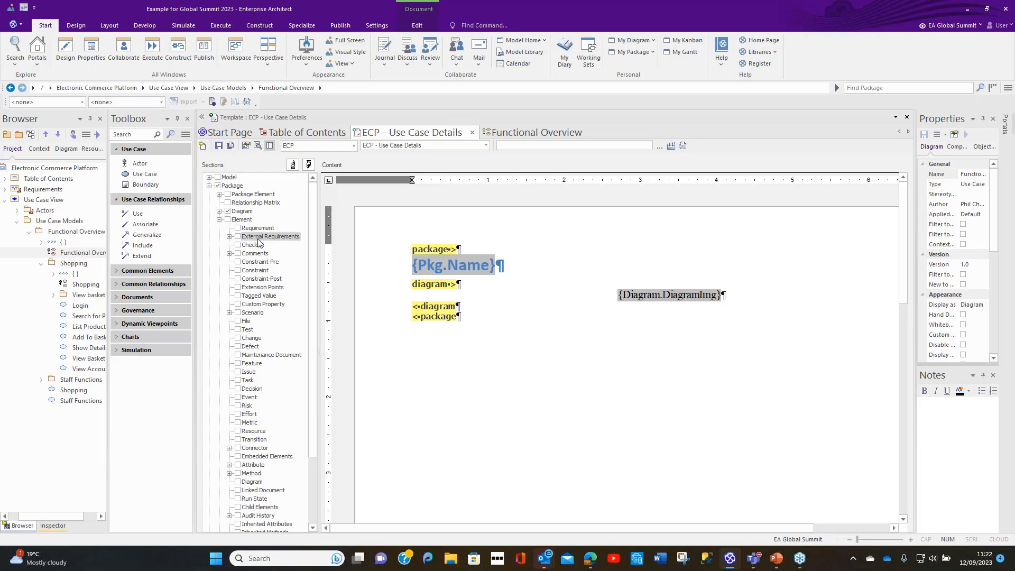
pyautogui.click(310, 165)
pyautogui.click(310, 164)
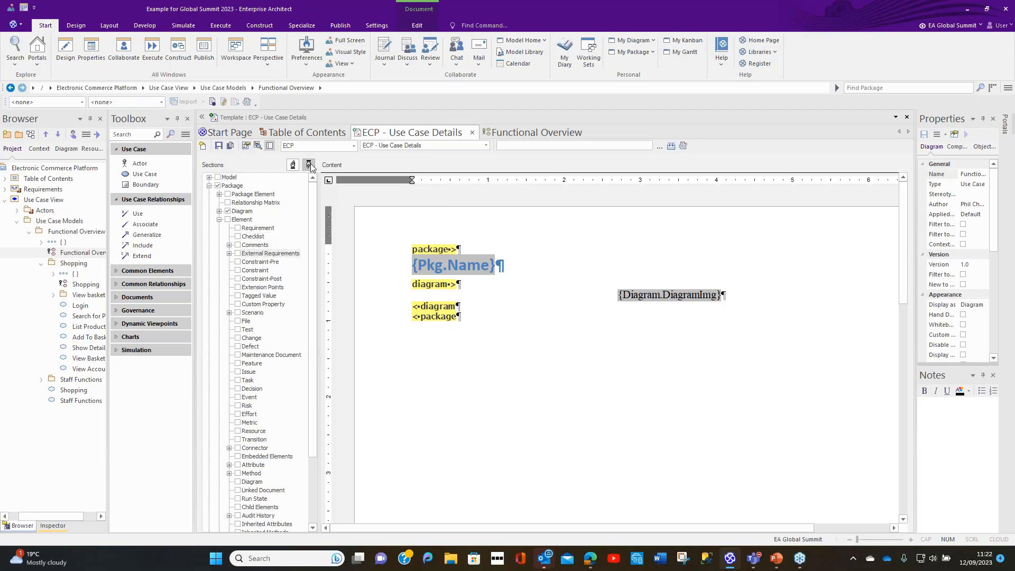
pyautogui.click(309, 164)
pyautogui.click(309, 165)
pyautogui.click(309, 164)
pyautogui.click(309, 165)
pyautogui.click(309, 164)
pyautogui.click(310, 165)
pyautogui.click(309, 164)
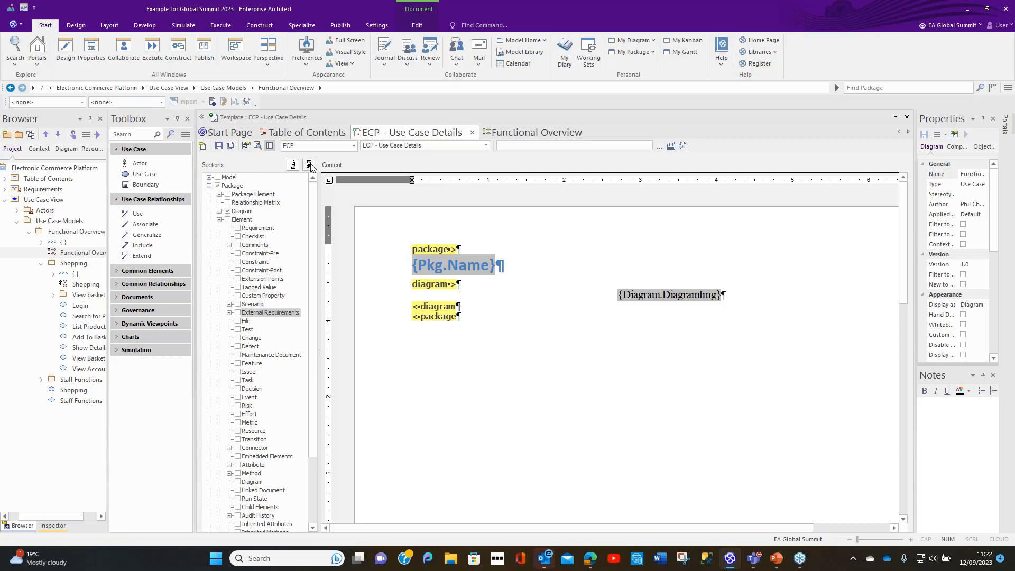
# Step: Move the Scenario section up so it sits directly after Constraint-Pre within the Element section
pyautogui.click(246, 306)
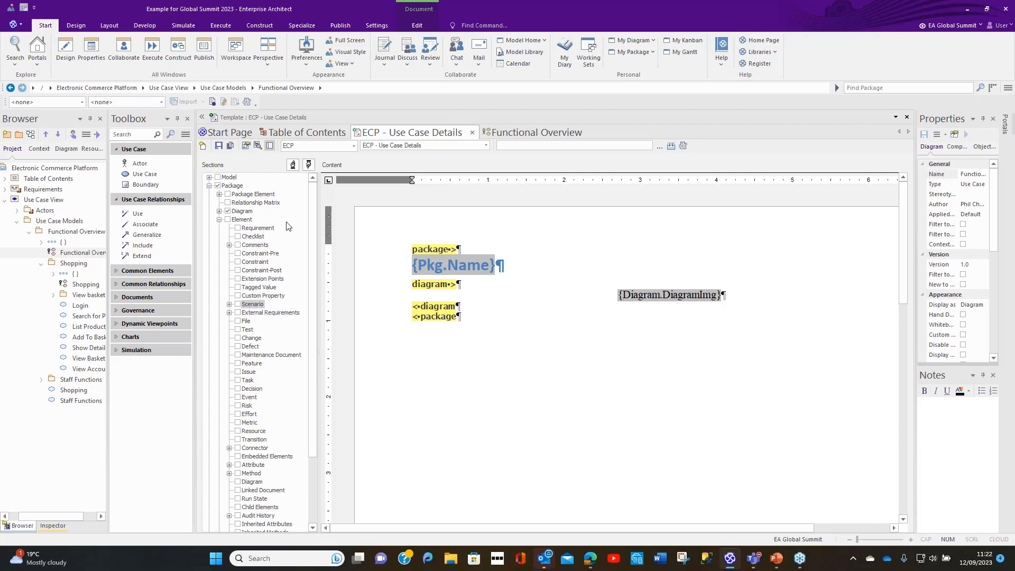
pyautogui.click(294, 165)
pyautogui.click(294, 164)
pyautogui.click(293, 164)
pyautogui.click(293, 164)
pyautogui.click(294, 165)
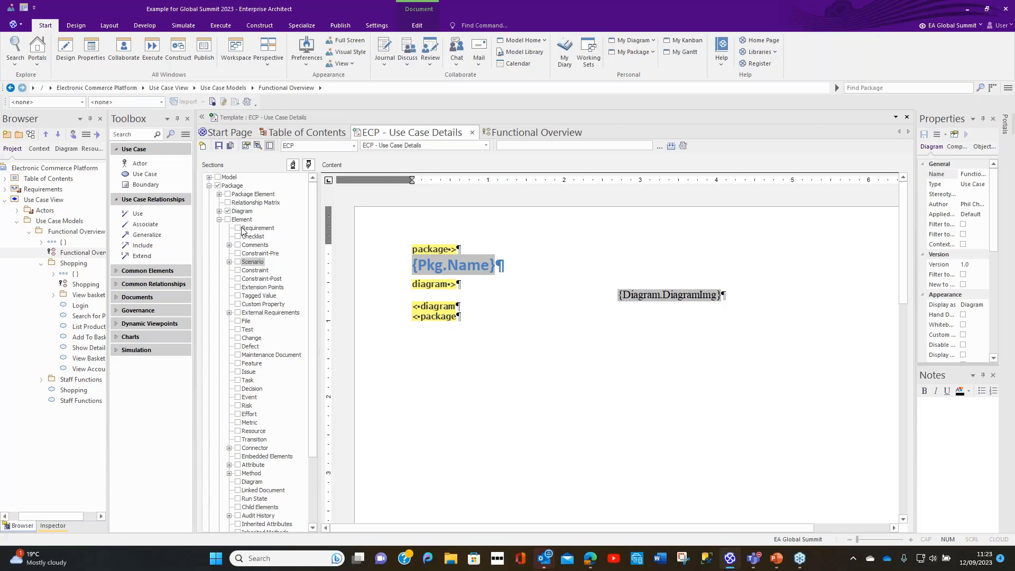
# Step: Include the Element section in the template, but exclude its Child Elements subsection
pyautogui.click(228, 220)
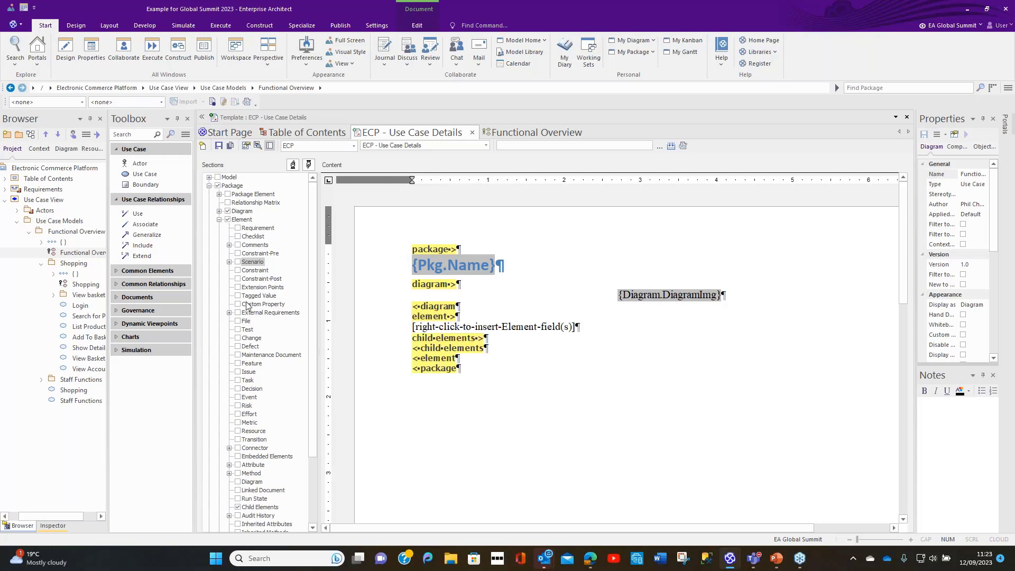
pyautogui.scroll(-2, 245, 336)
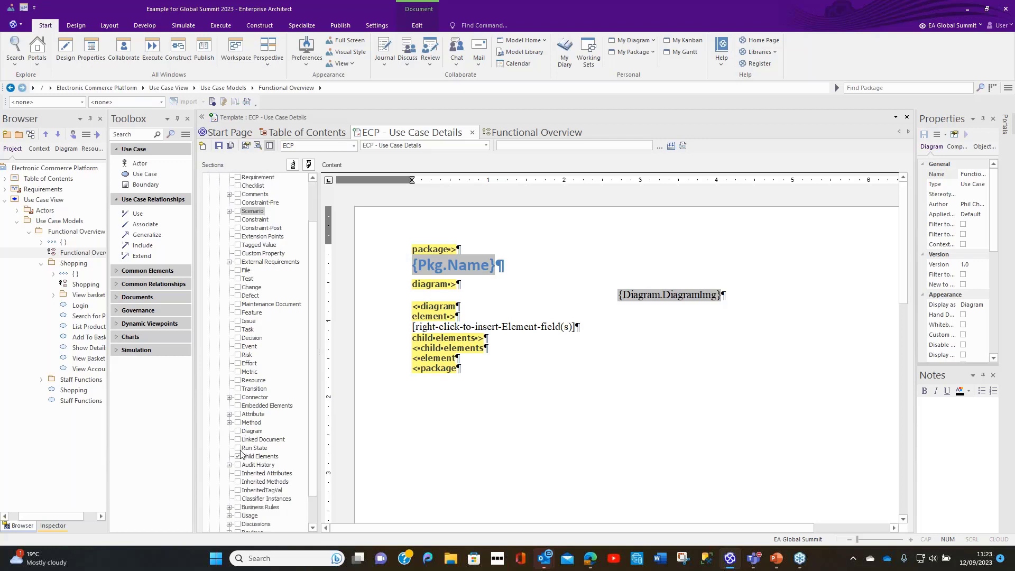
pyautogui.click(238, 457)
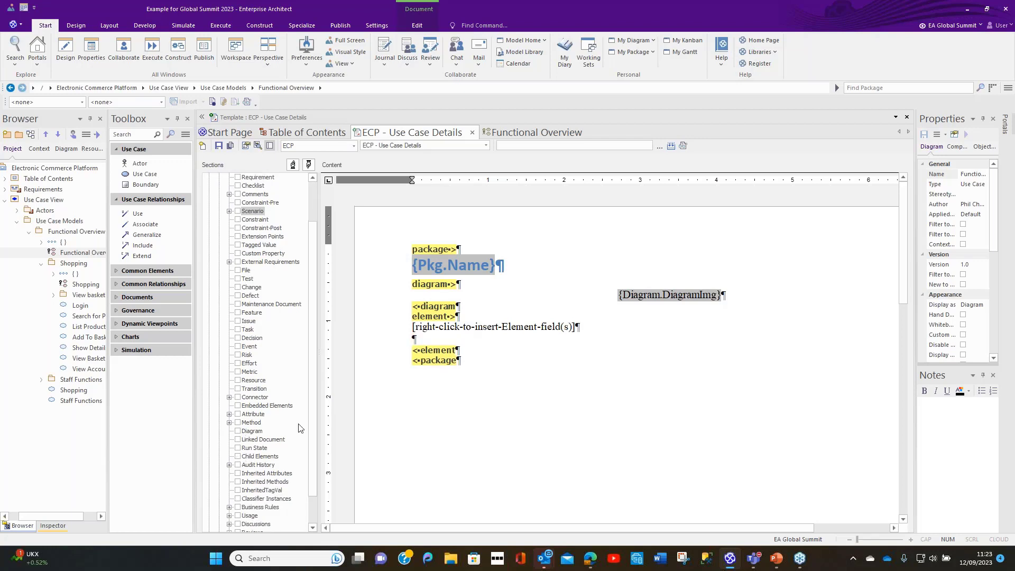
pyautogui.scroll(2, 300, 427)
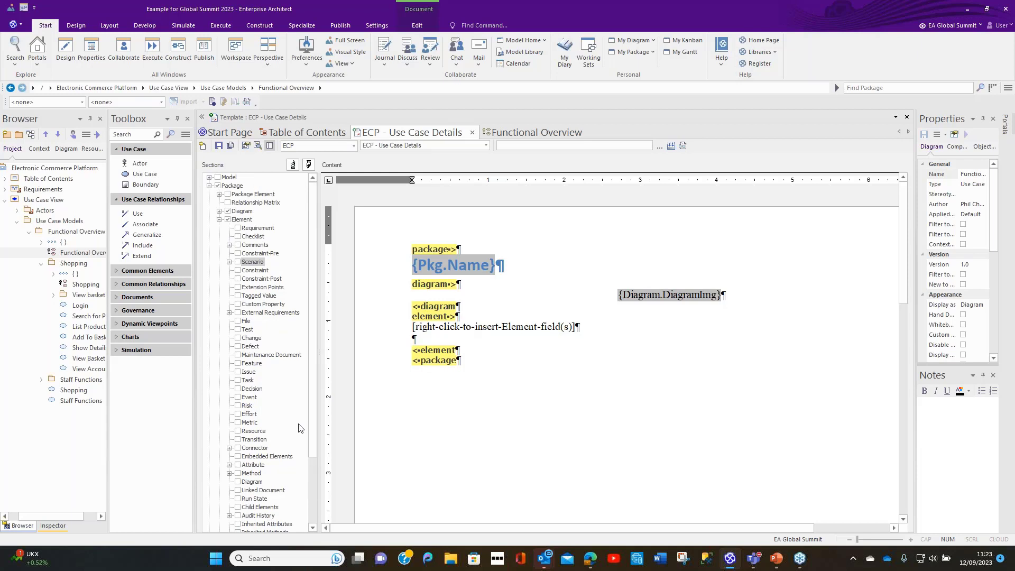
# Step: Add the Constraint-Pre, Scenario, Structured Scenarios, Constraint-Post and External Requirements sections to the Element section
pyautogui.click(238, 255)
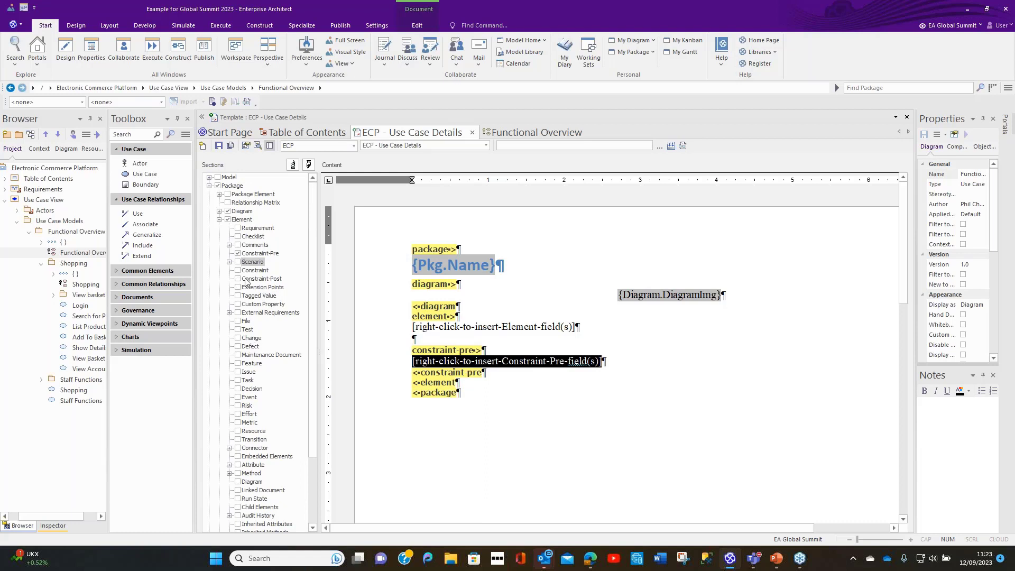
pyautogui.click(230, 262)
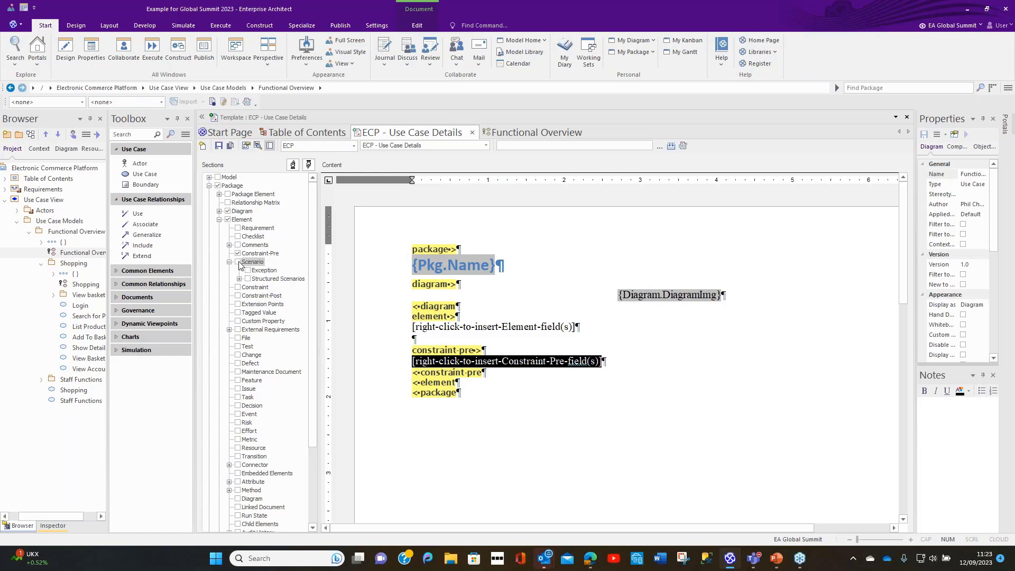
pyautogui.click(238, 262)
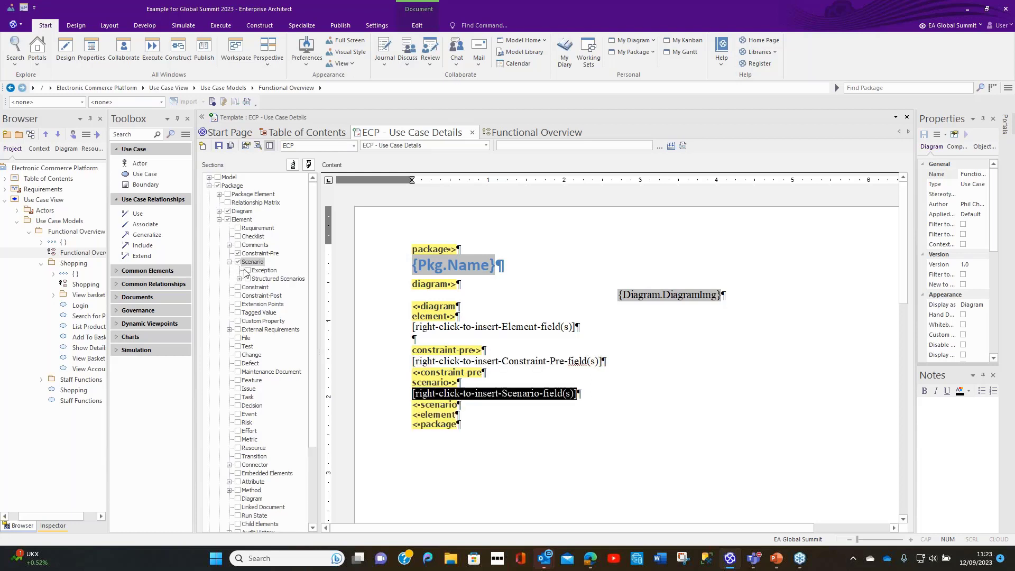
pyautogui.click(248, 279)
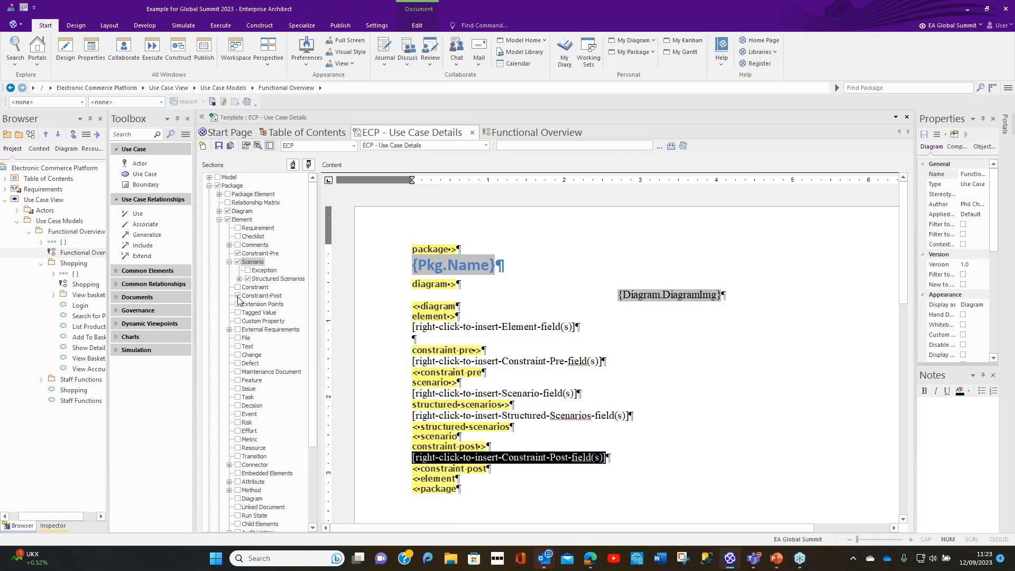
pyautogui.click(238, 330)
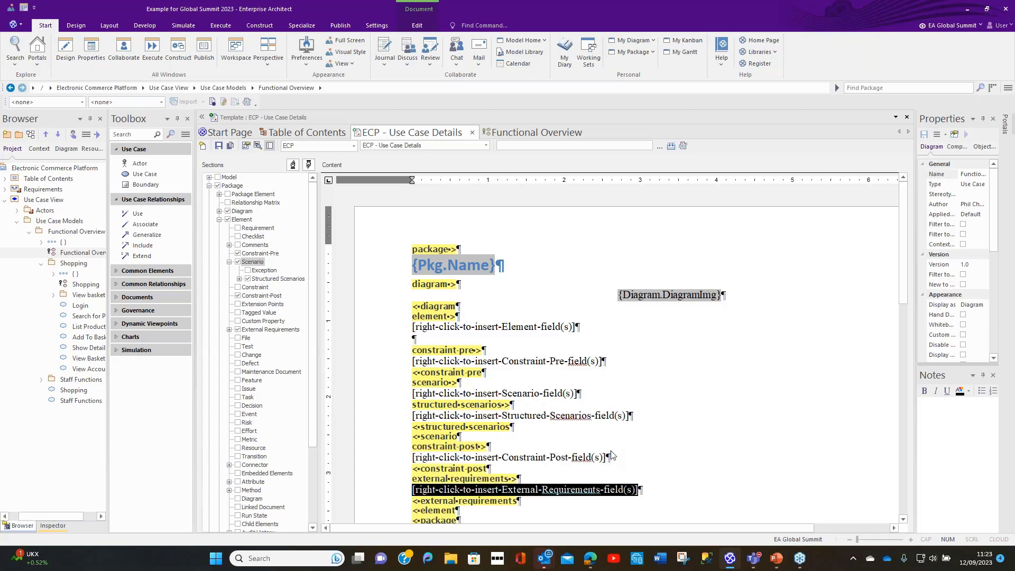
# Step: Add a blank line at the start of the element section and the text "Details of Use Cases" on a new line just before it
pyautogui.scroll(-3, 692, 462)
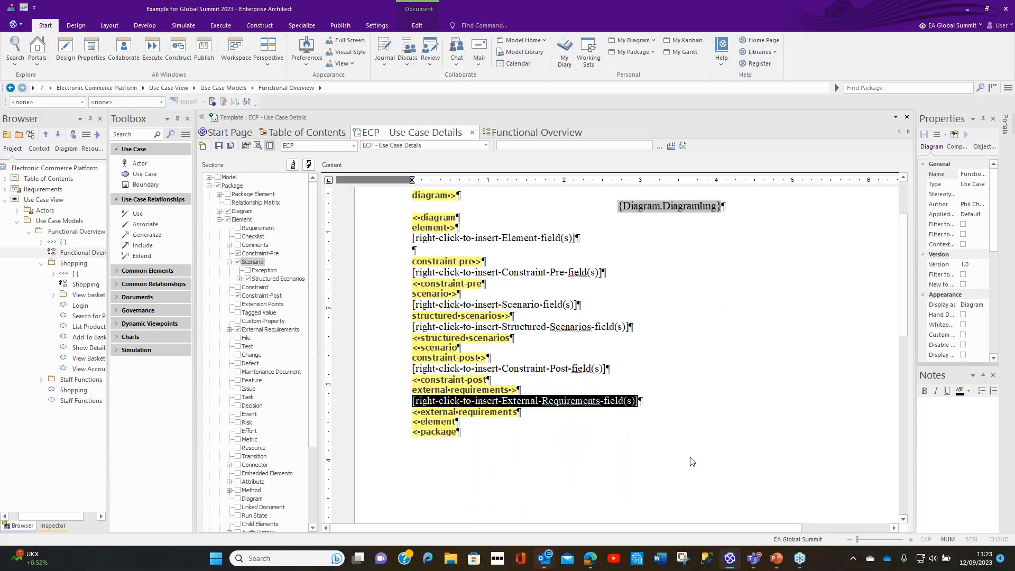
pyautogui.click(415, 242)
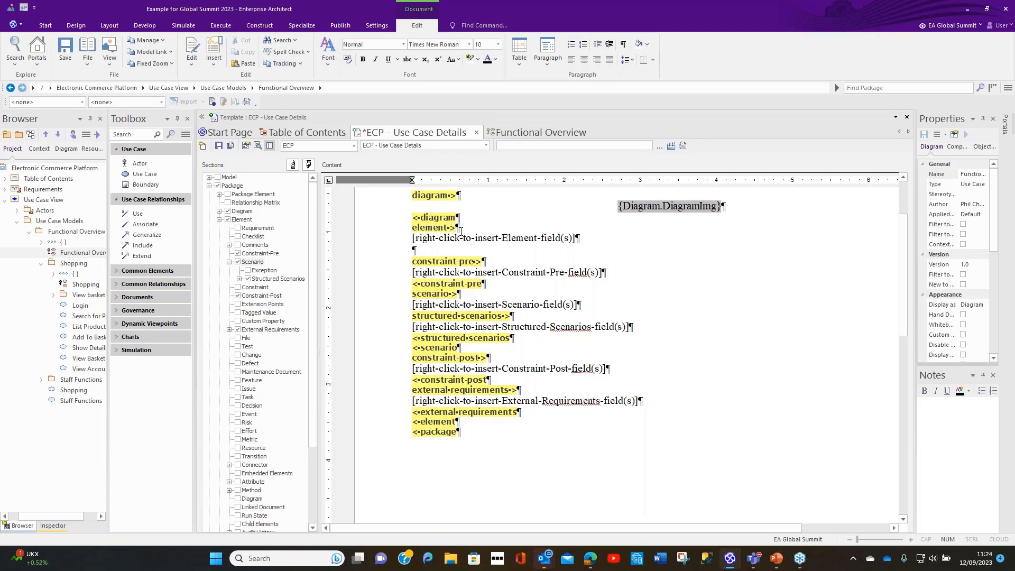
pyautogui.press('Return')
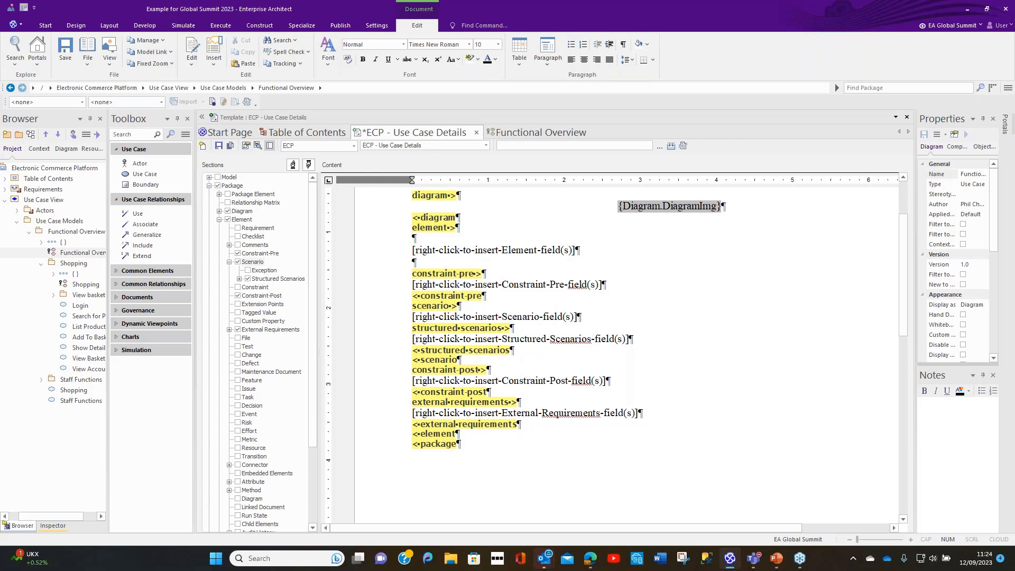
pyautogui.press('Return')
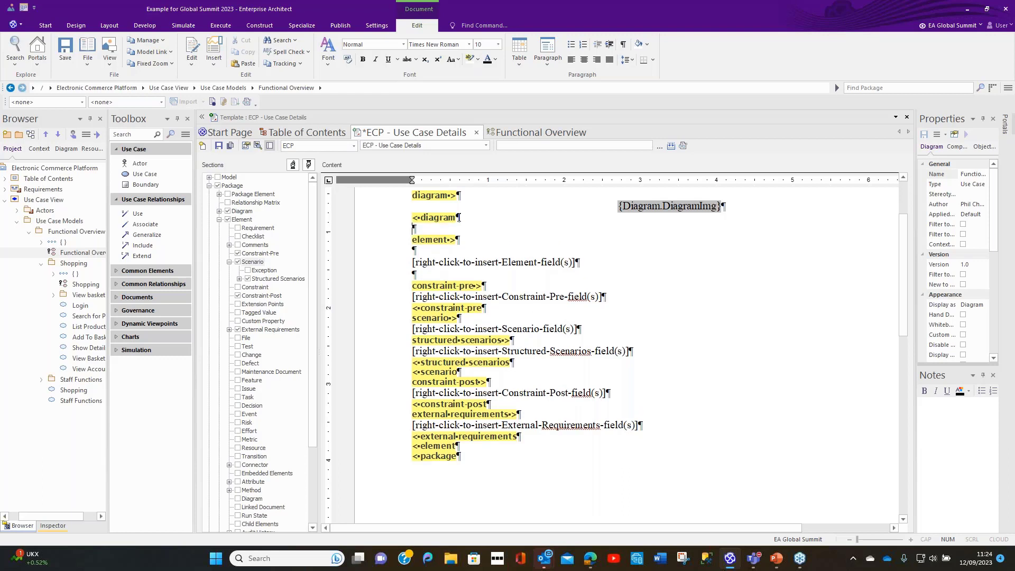
pyautogui.write('Details of Use Cases')
# Step: Add the label "Pre-Conditions:" with a blank line after it, between the Element field placeholder and the constraint-pre section
pyautogui.moveTo(413, 263); pyautogui.dragTo(578, 264)
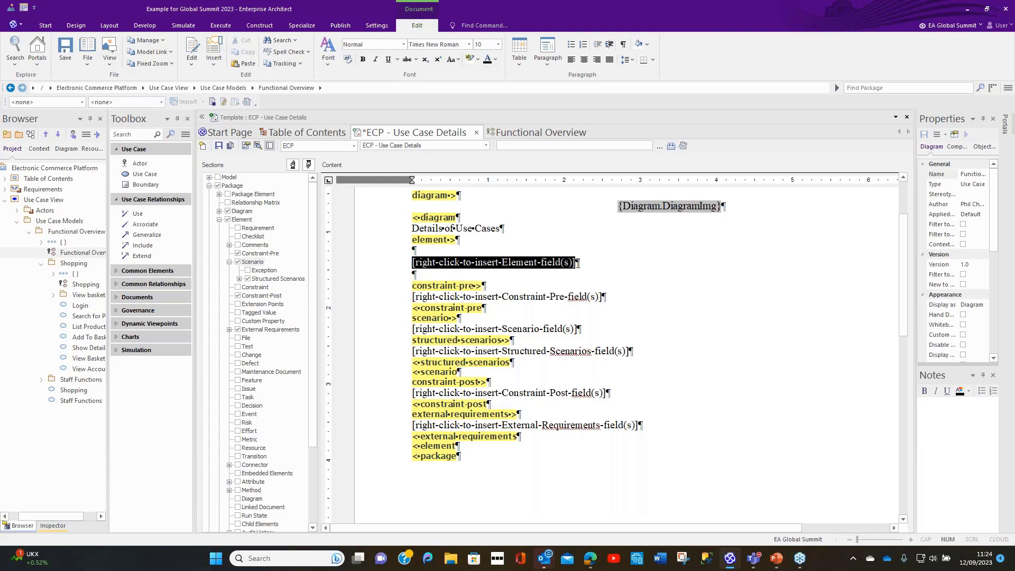
pyautogui.click(614, 276)
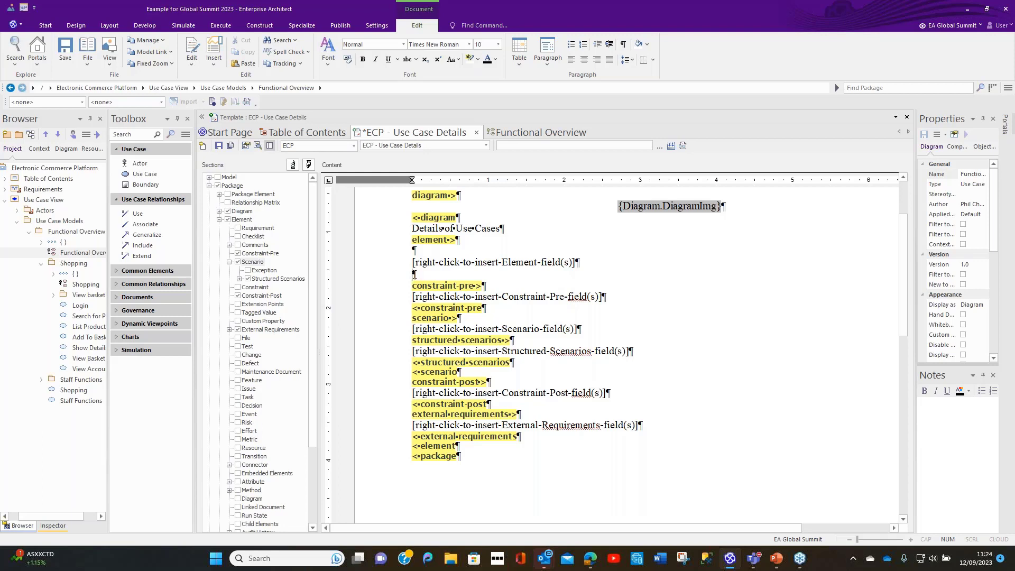
pyautogui.press('Return')
pyautogui.write('Pre-Co')
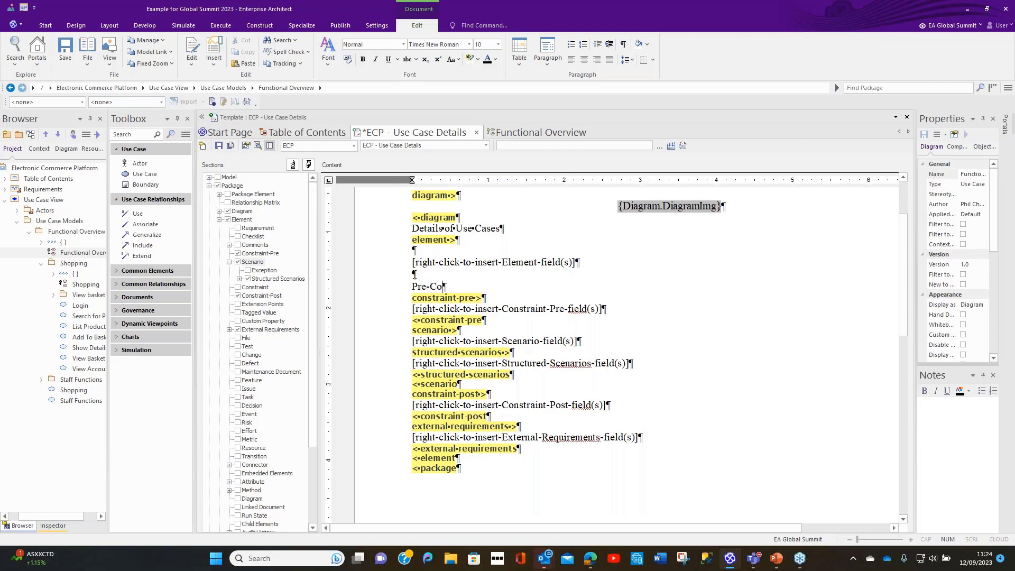
pyautogui.write('mdis')
pyautogui.press('BackSpace')
pyautogui.press('BackSpace')
pyautogui.press('BackSpace')
pyautogui.press('BackSpace')
pyautogui.press('BackSpace')
pyautogui.press('BackSpace')
pyautogui.write('Conditions:')
pyautogui.press('Return')
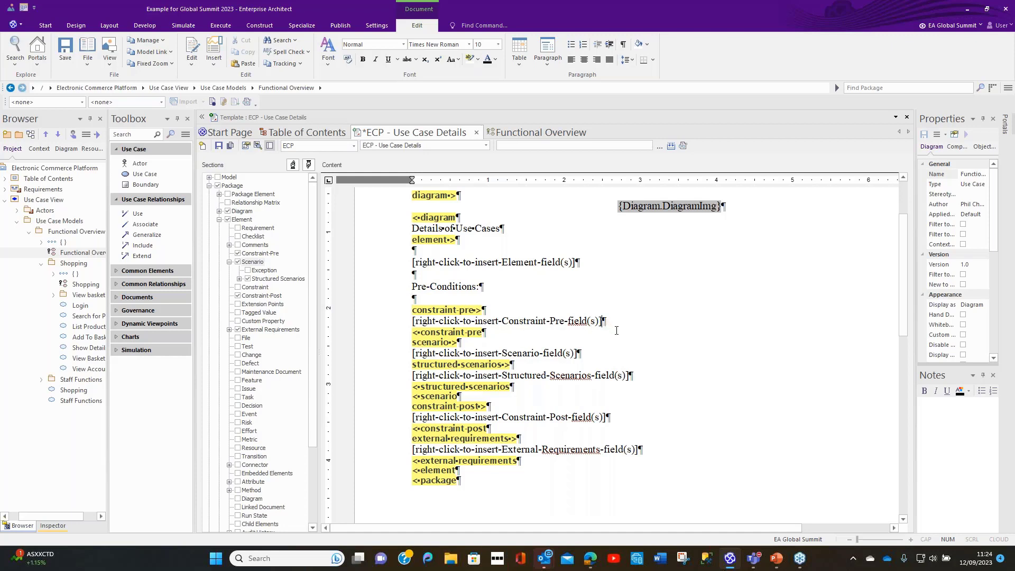
# Step: Add the label "Scenarios" below the Constraint-Pre field placeholder, with a blank line before and after it
pyautogui.press('Return')
pyautogui.press('Return')
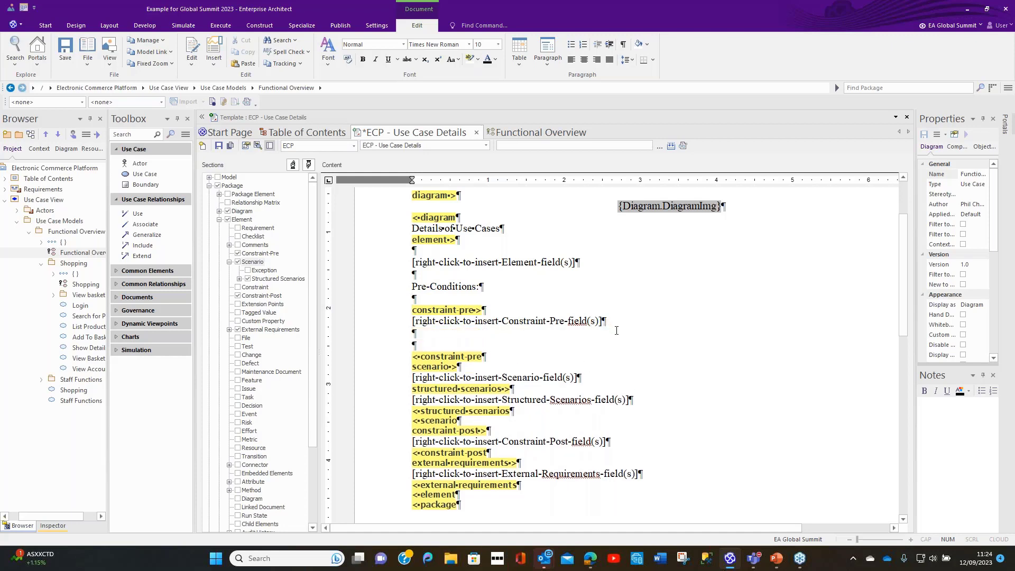
pyautogui.write('Scenarion')
pyautogui.press('BackSpace')
pyautogui.write('s')
pyautogui.press('Return')
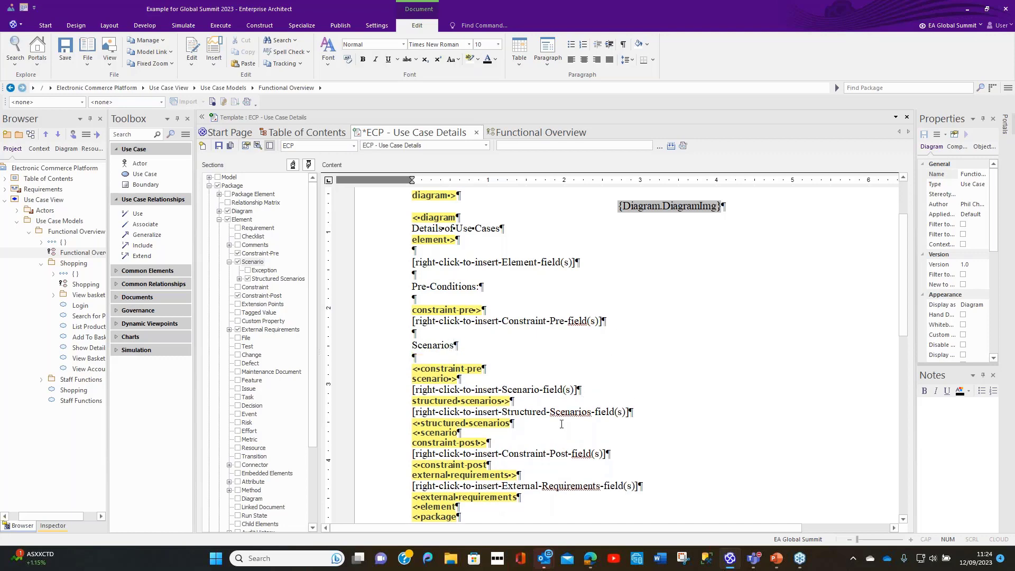
# Step: Add the label "Post Conditions:" between the scenario and constraint-post sections, with a blank line before and after it
pyautogui.scroll(-3, 562, 425)
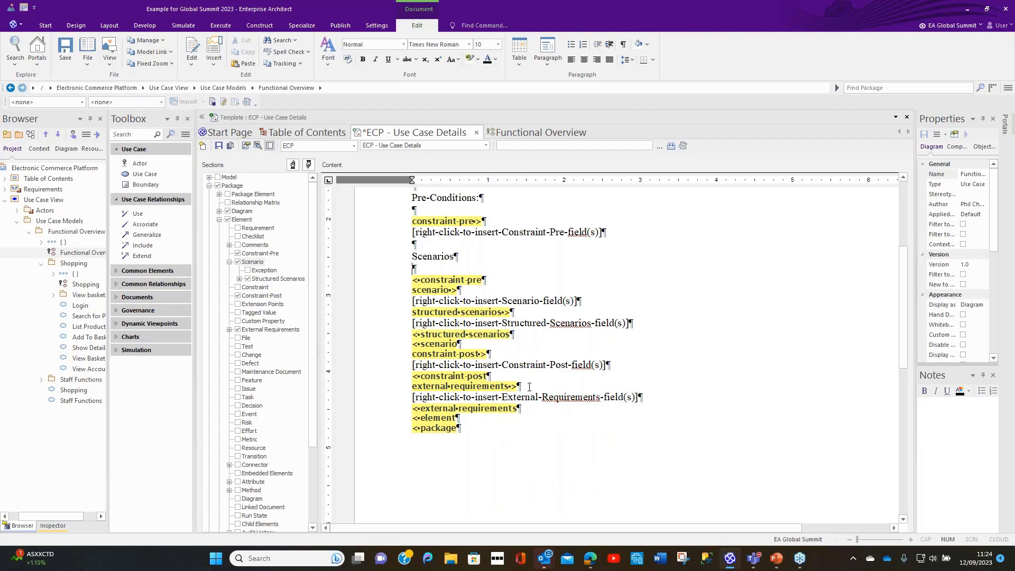
pyautogui.click(459, 344)
pyautogui.press('Return')
pyautogui.press('Return')
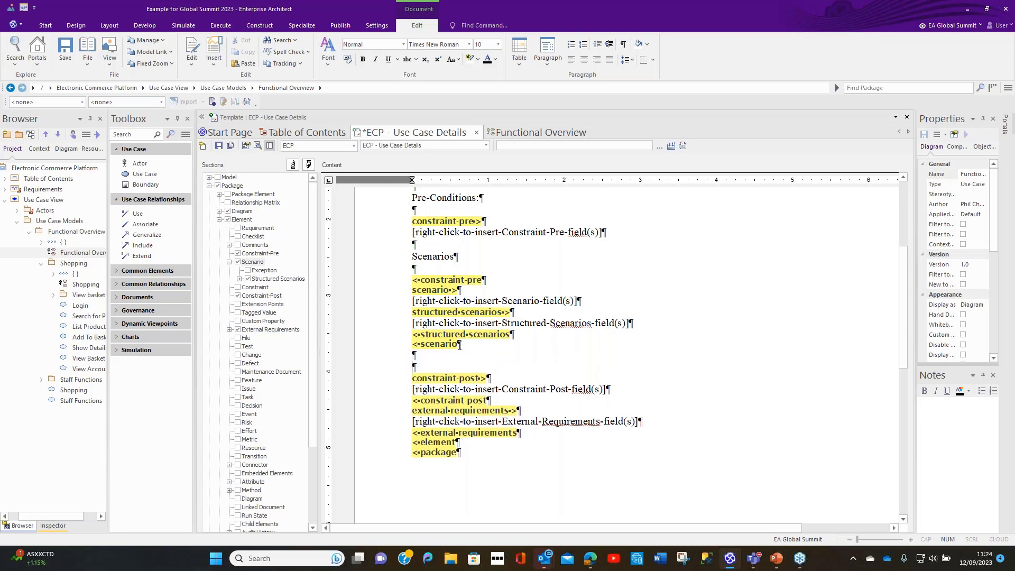
pyautogui.write('Post Conditions:')
pyautogui.press('Return')
# Step: Add the label "Realises the following requirements:" before the external requirements section, with a blank line before and after it
pyautogui.scroll(-3, 459, 345)
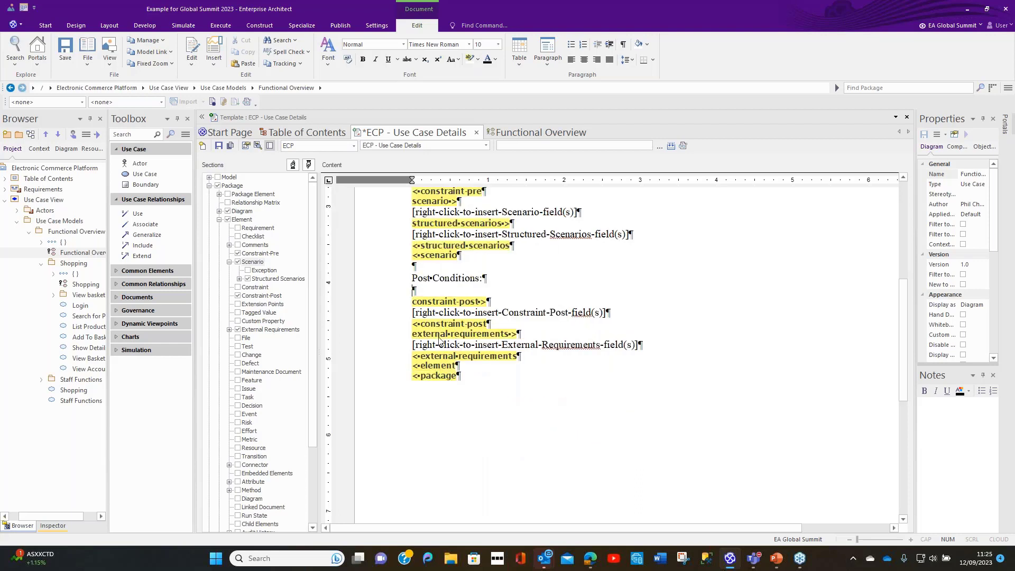
pyautogui.click(489, 324)
pyautogui.press('Return')
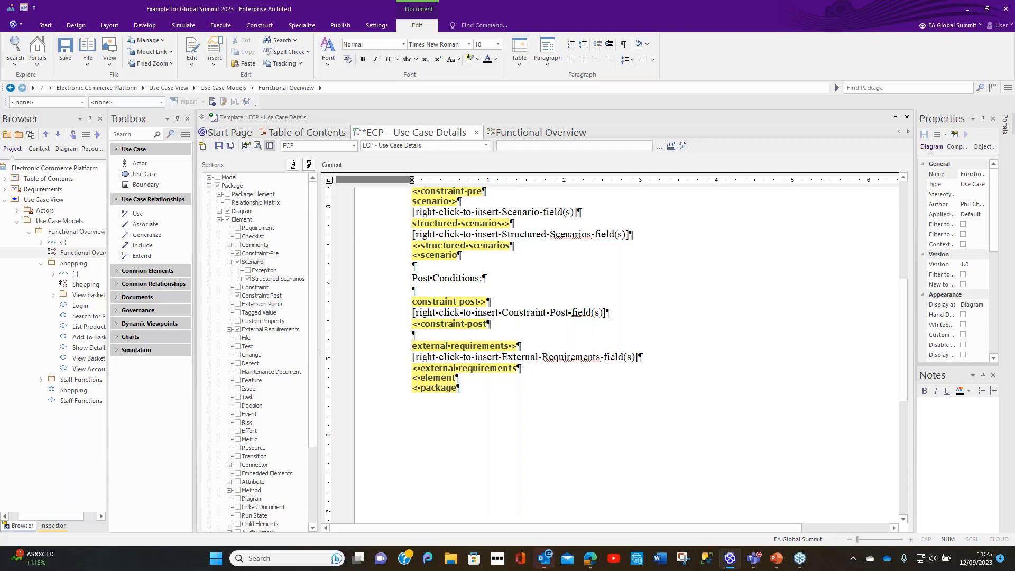
pyautogui.press('Return')
pyautogui.write('Realises ')
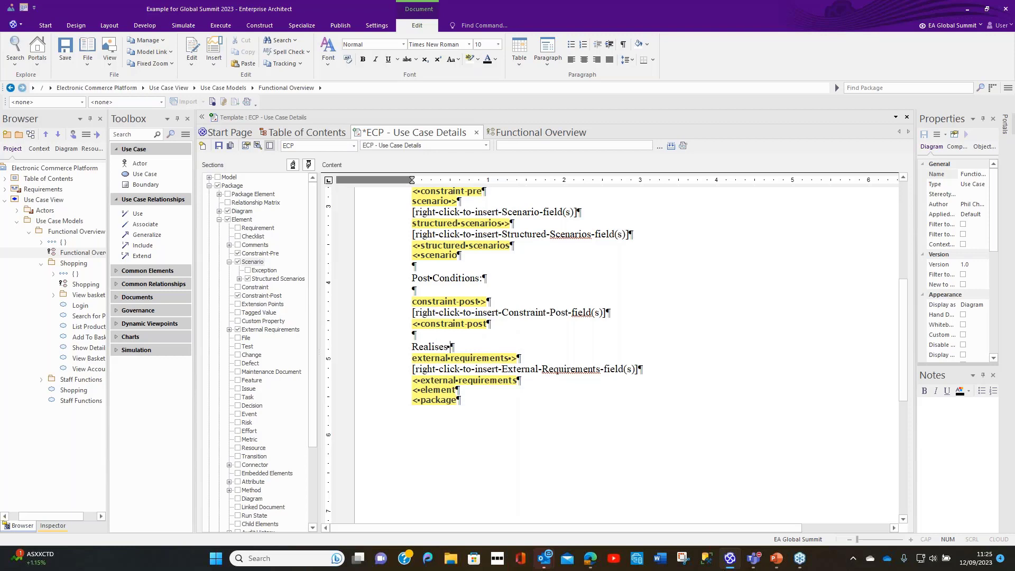
pyautogui.write('the following ')
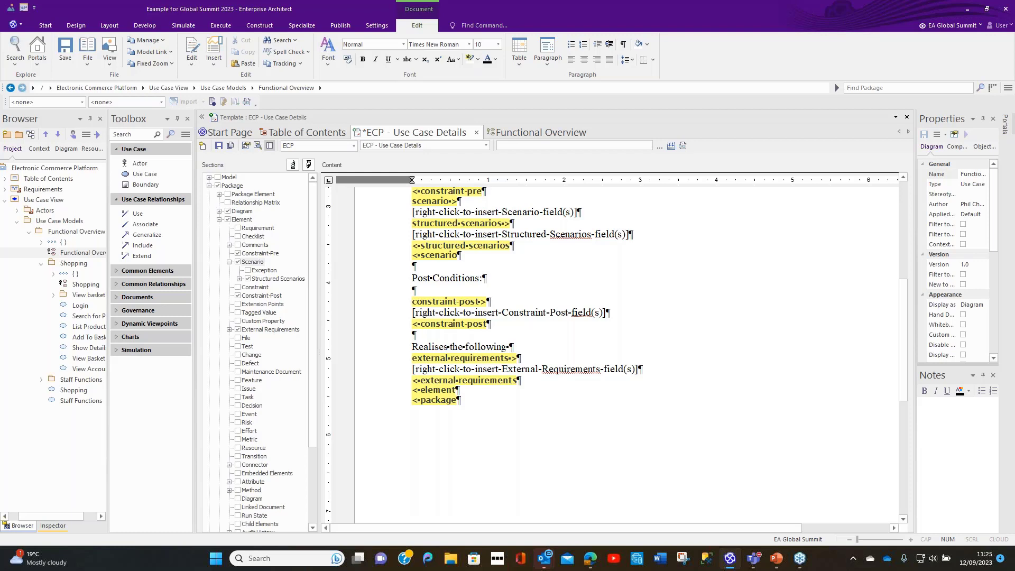
pyautogui.write('requirements:')
pyautogui.press('Return')
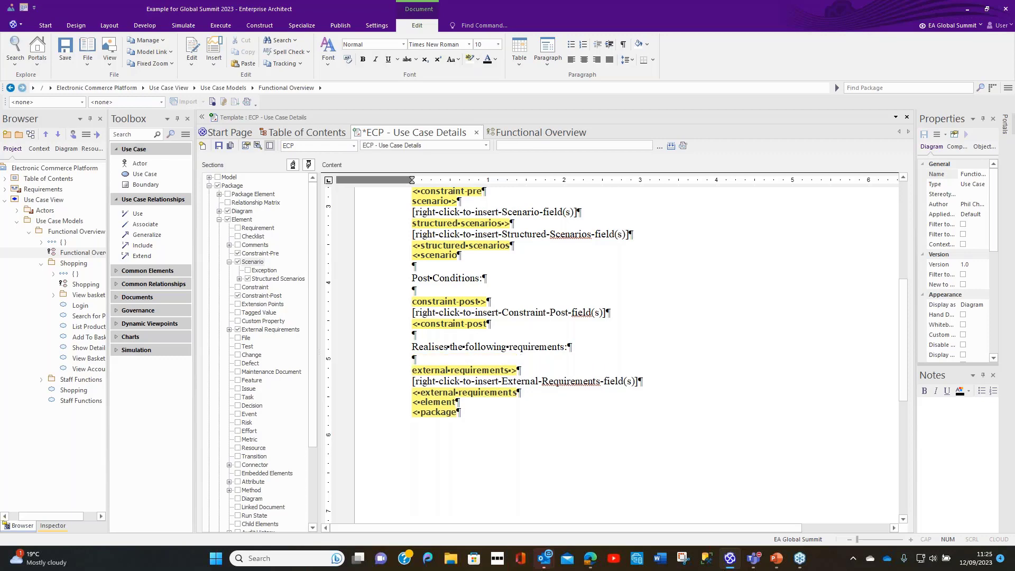
# Step: Replace the Element field placeholder above the Pre-Conditions label with a table of 2 rows and 2 columns
pyautogui.scroll(5, 608, 349)
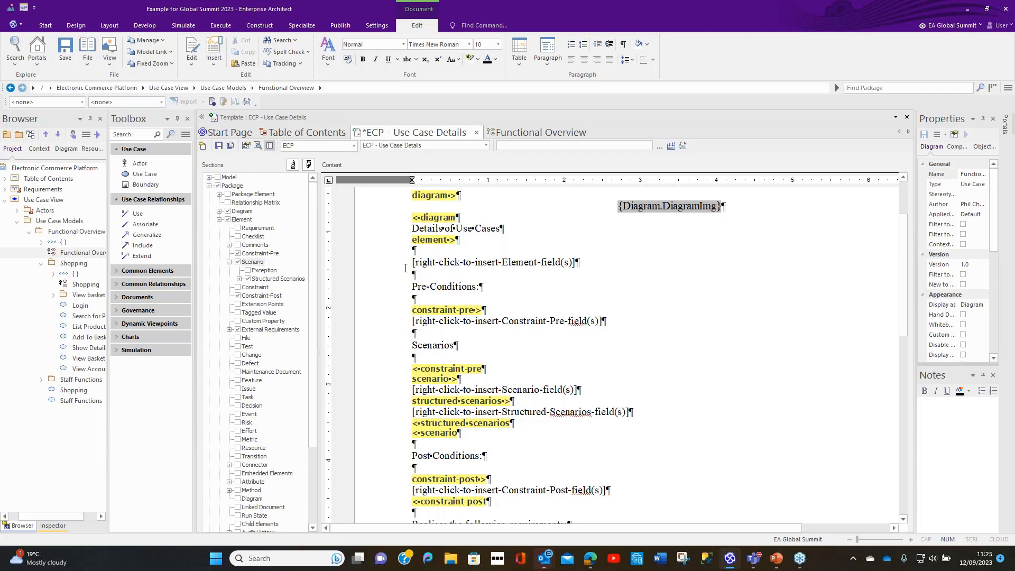
pyautogui.moveTo(412, 262); pyautogui.dragTo(575, 259)
pyautogui.press('Delete')
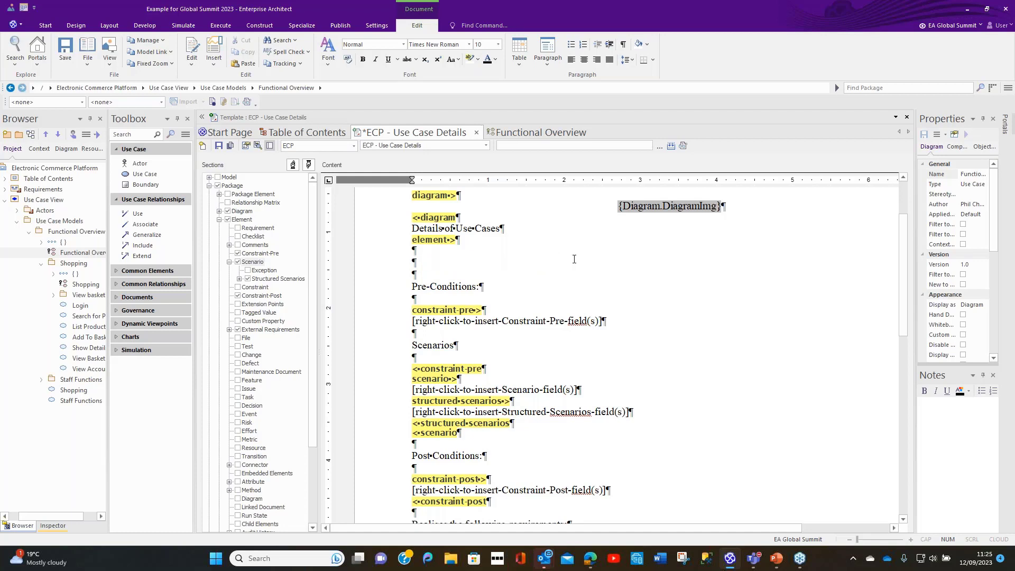
pyautogui.click(523, 59)
pyautogui.click(541, 78)
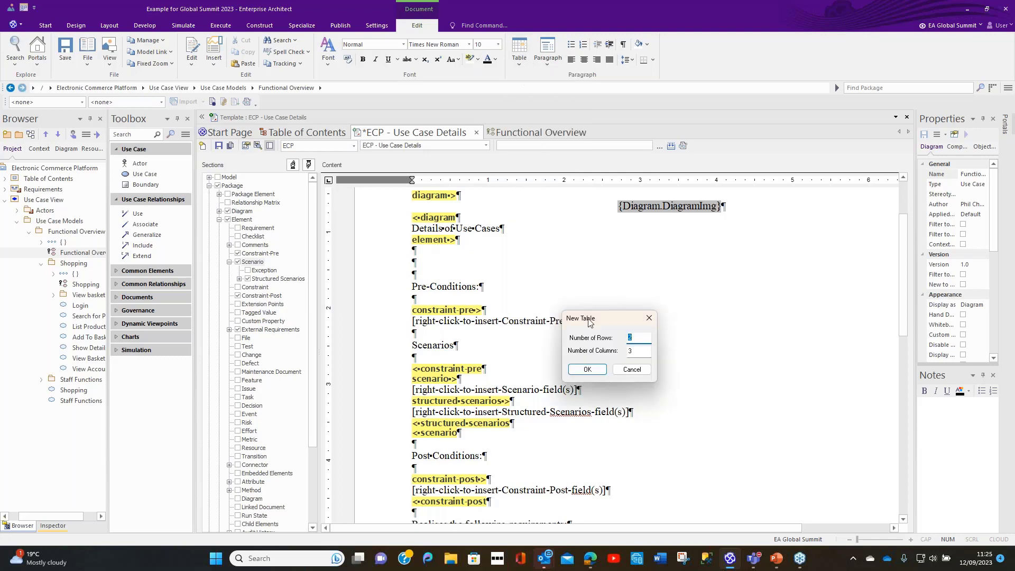
pyautogui.click(640, 351)
pyautogui.write('2')
pyautogui.click(588, 369)
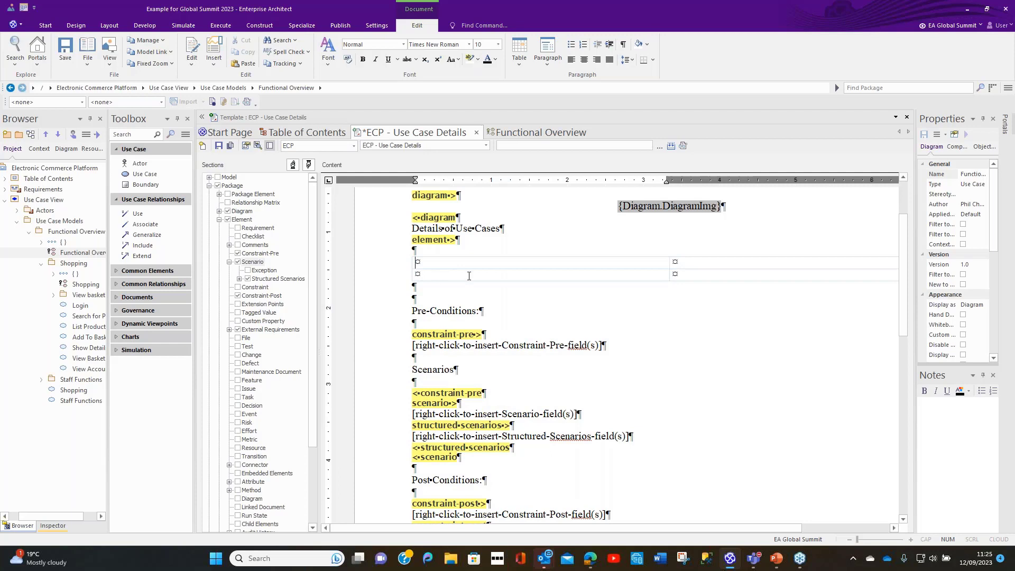
# Step: Add a third row to the table and label the first-column cells Name, Author and Notes
pyautogui.click(522, 60)
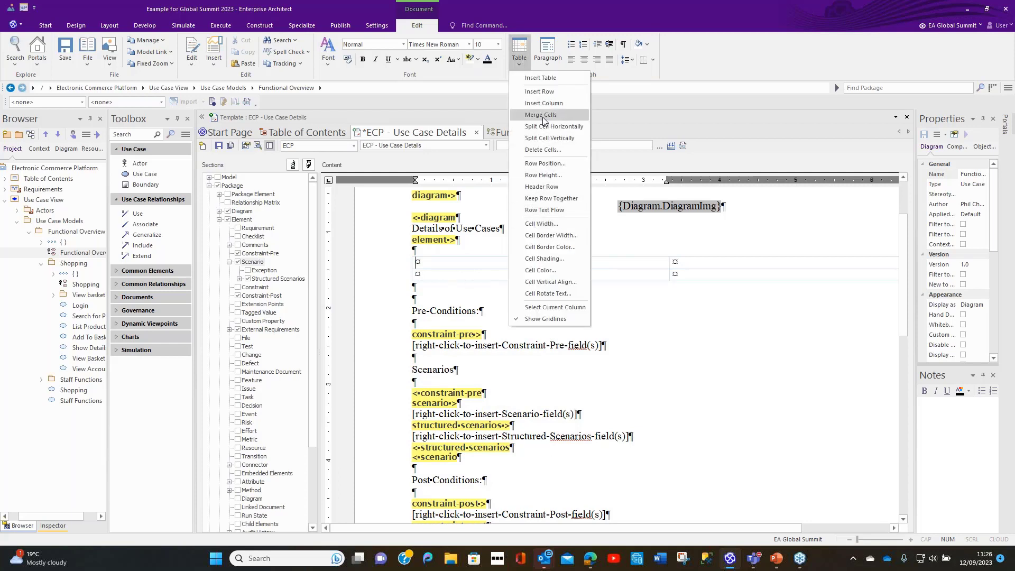
pyautogui.click(544, 92)
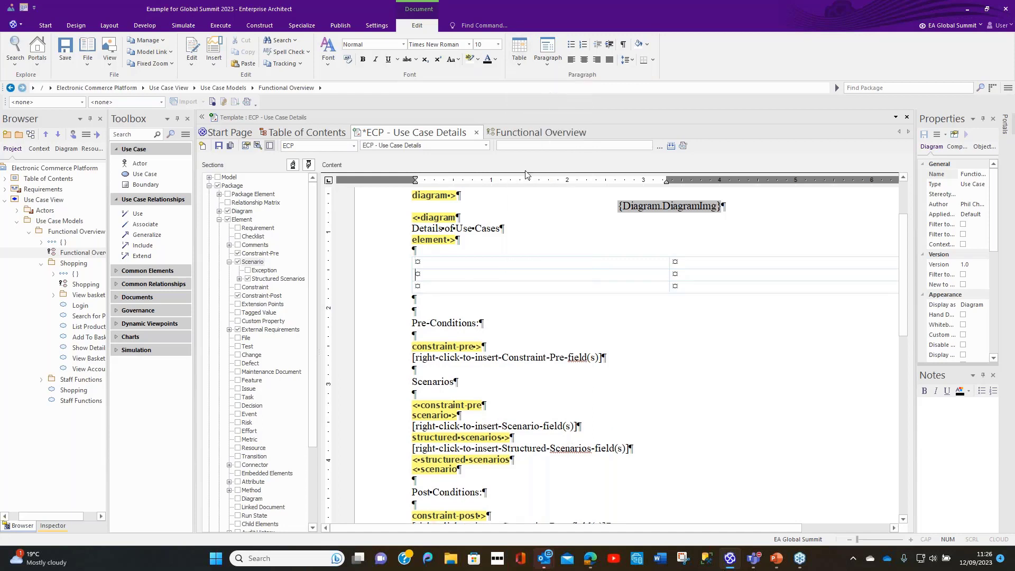
pyautogui.click(420, 263)
pyautogui.write('Name')
pyautogui.click(417, 275)
pyautogui.write('Author')
pyautogui.write('Notes')
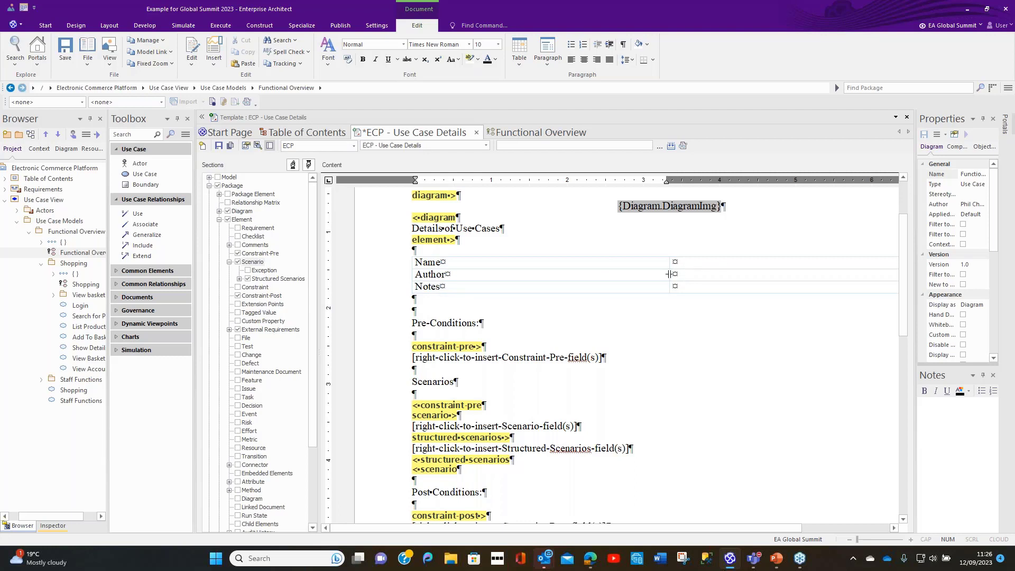
# Step: Narrow the table's label column to just fit its labels and insert the element Name field beside the Name label
pyautogui.moveTo(661, 276); pyautogui.dragTo(476, 286)
pyautogui.click(480, 276)
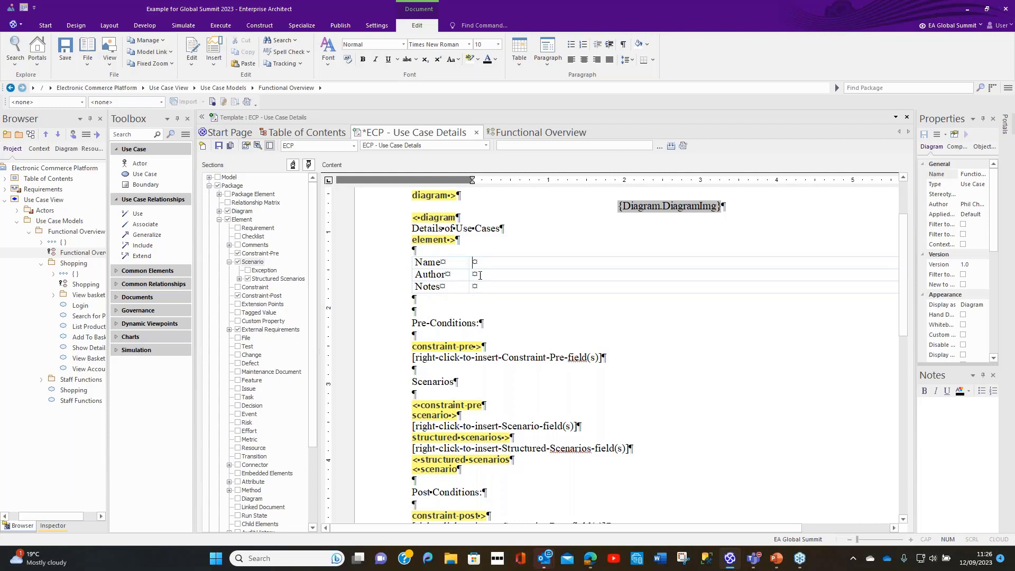
pyautogui.rightClick(475, 266)
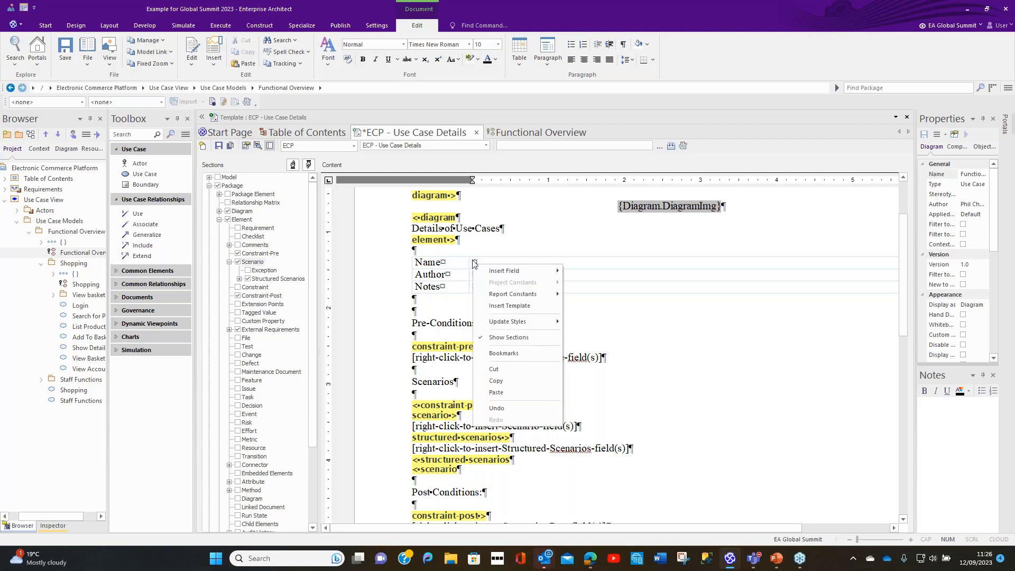
pyautogui.moveTo(496, 273)
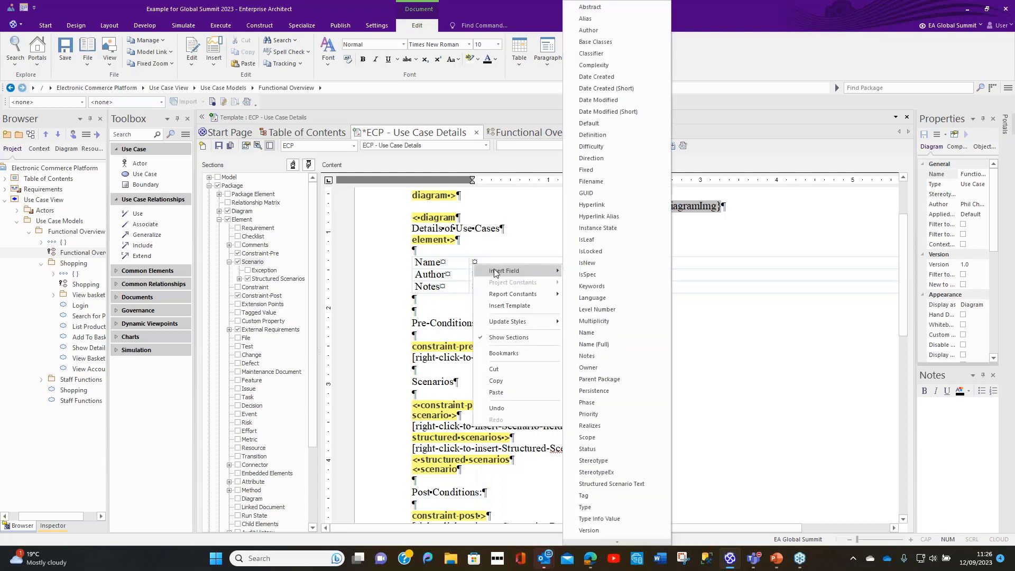
pyautogui.click(648, 332)
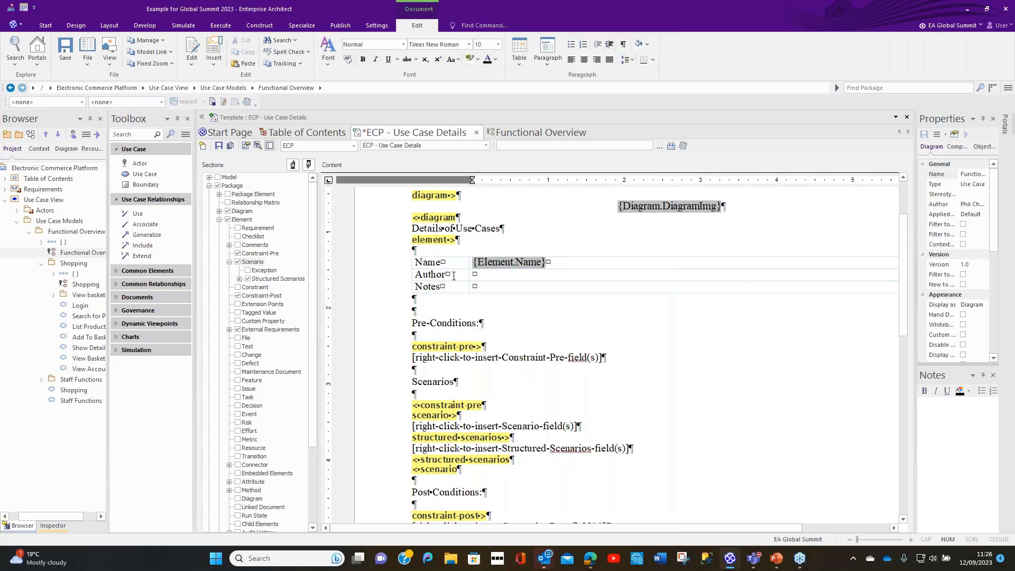
# Step: Insert the element Author and Notes fields beside their labels, and remove one blank line below the table
pyautogui.rightClick(473, 276)
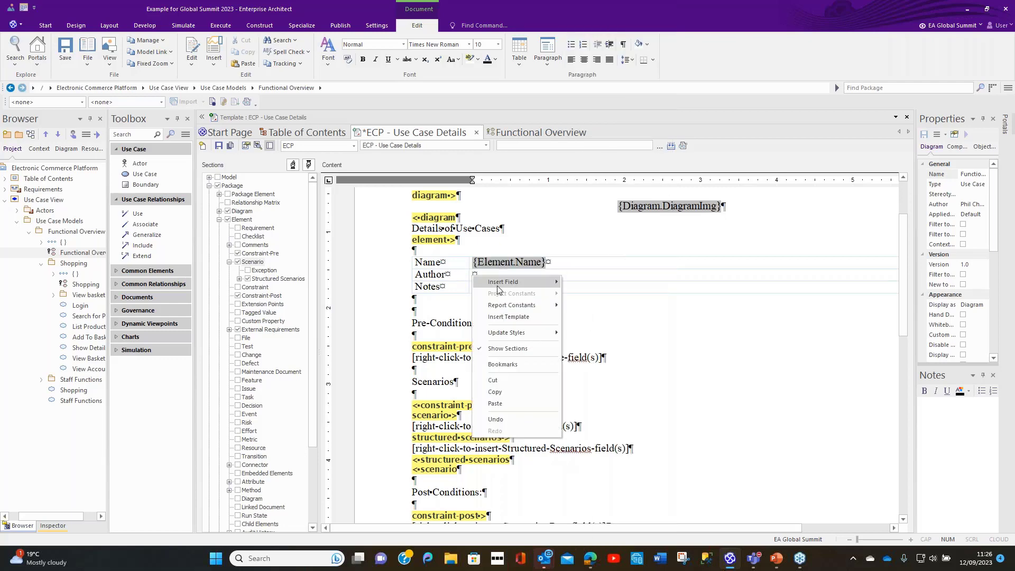
pyautogui.moveTo(499, 283)
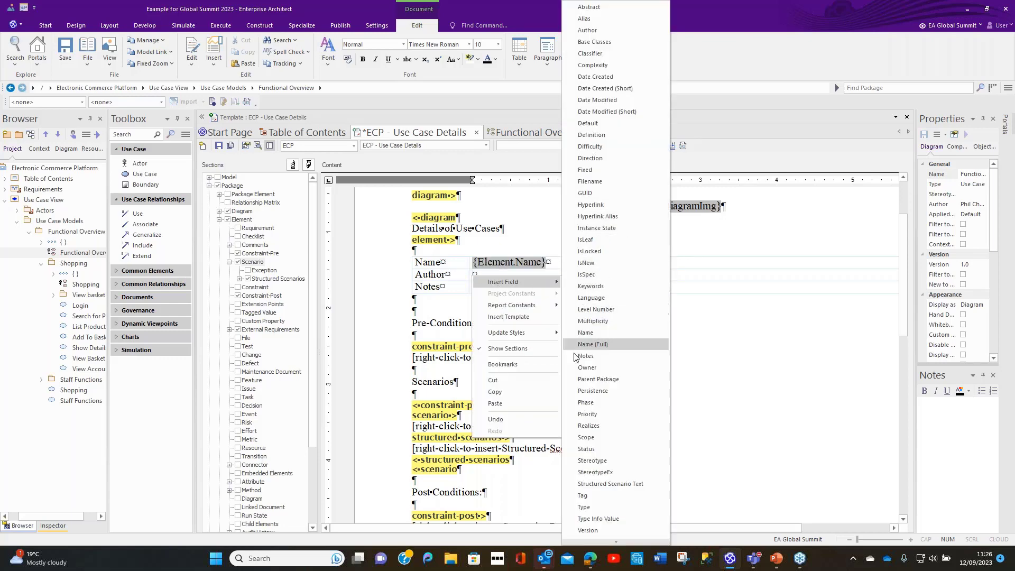
pyautogui.click(572, 32)
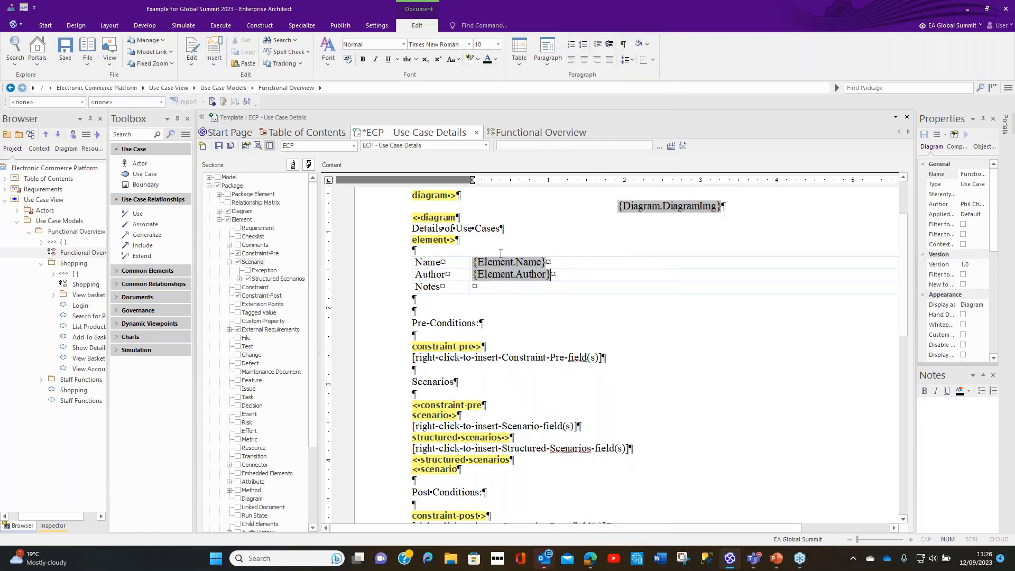
pyautogui.rightClick(474, 287)
pyautogui.moveTo(508, 293)
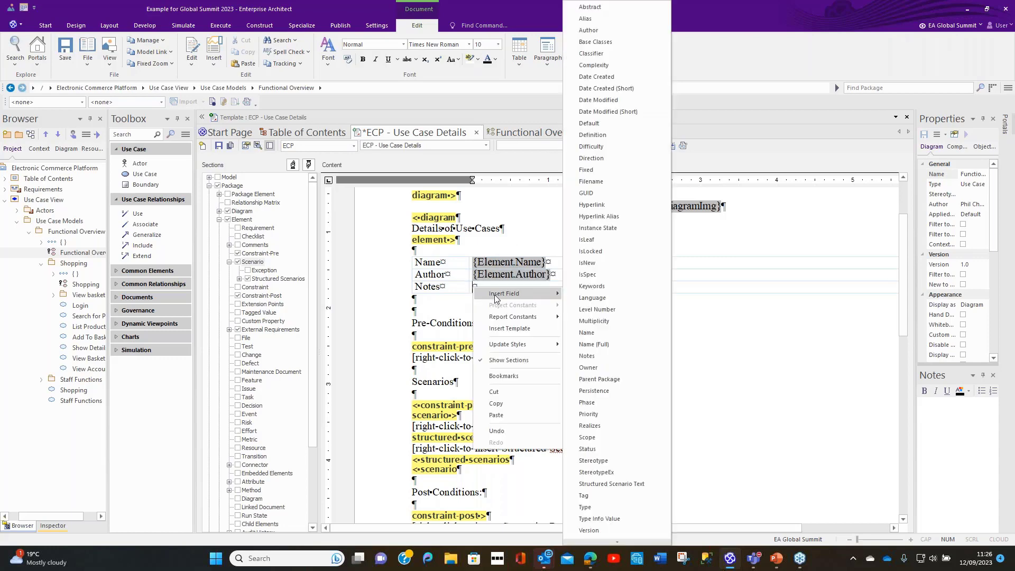
pyautogui.click(629, 355)
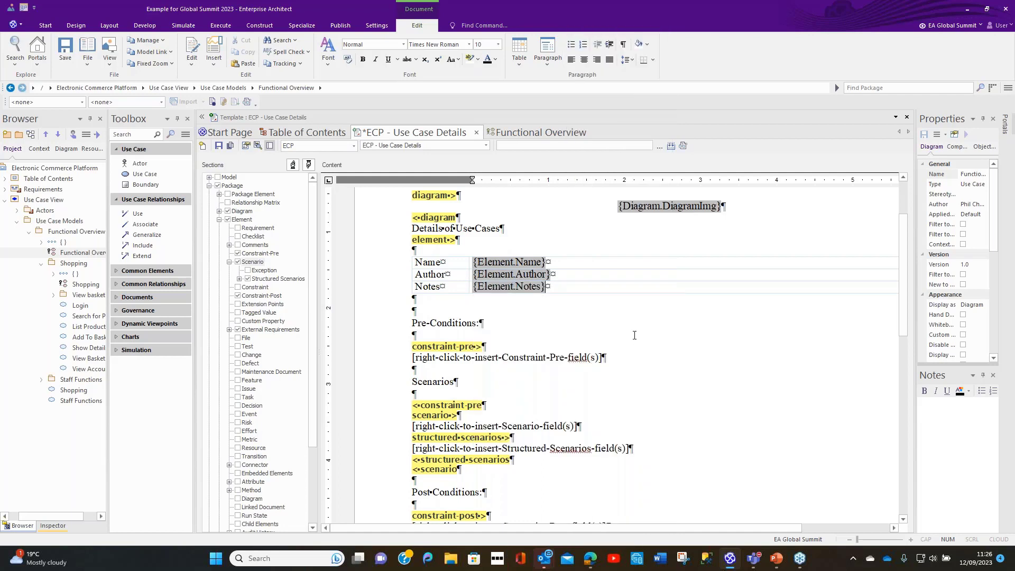
pyautogui.click(413, 298)
pyautogui.press('Delete')
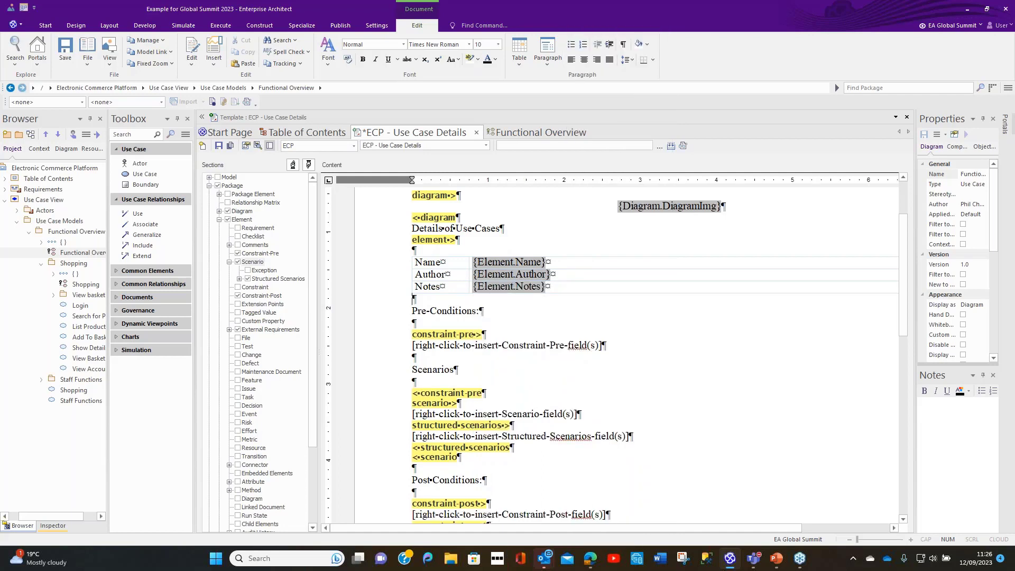
# Step: Set the border width of all the table's cells to 5 twips on the top, bottom, left and right
pyautogui.moveTo(416, 263); pyautogui.dragTo(577, 288)
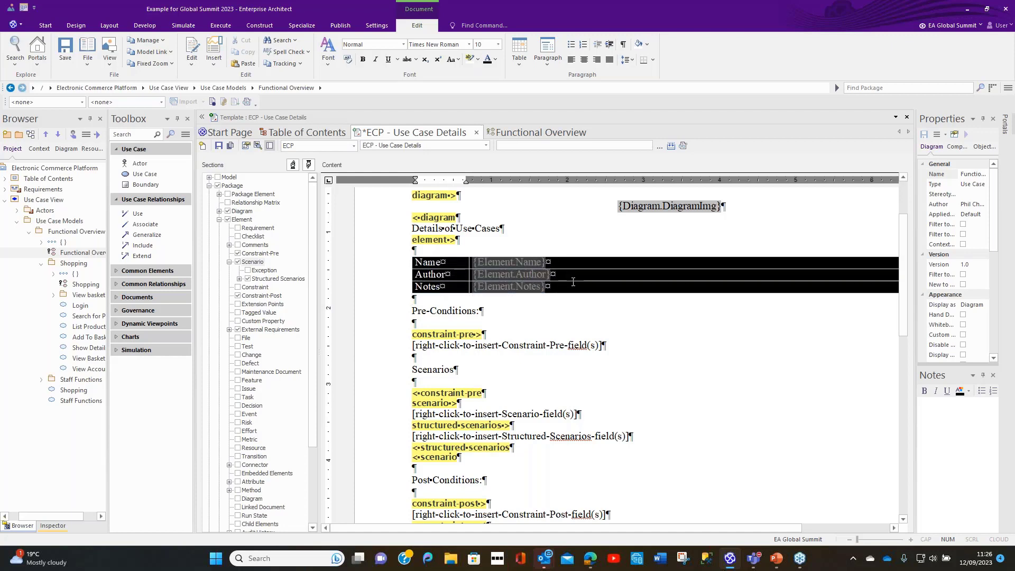
pyautogui.click(519, 59)
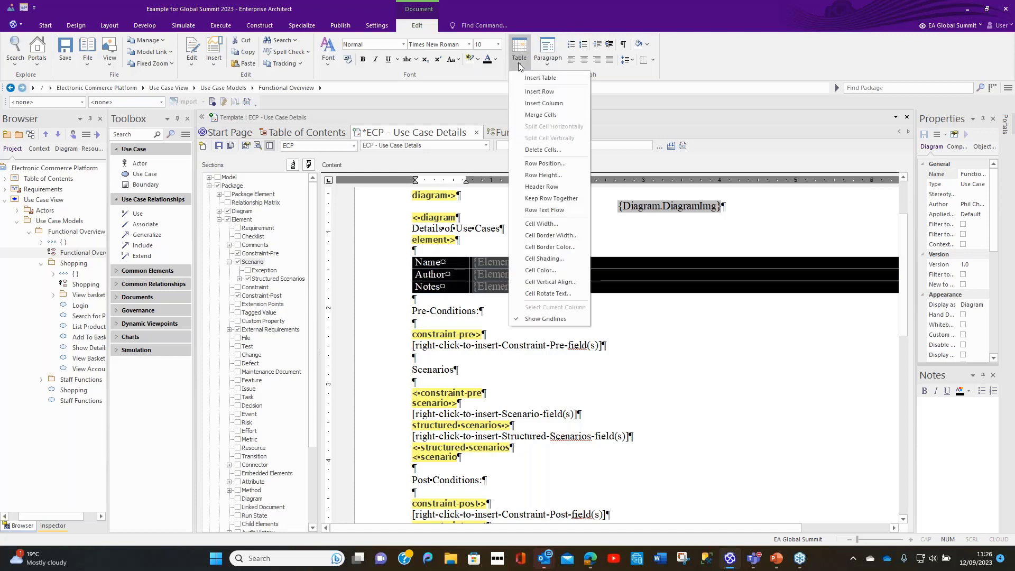
pyautogui.click(537, 235)
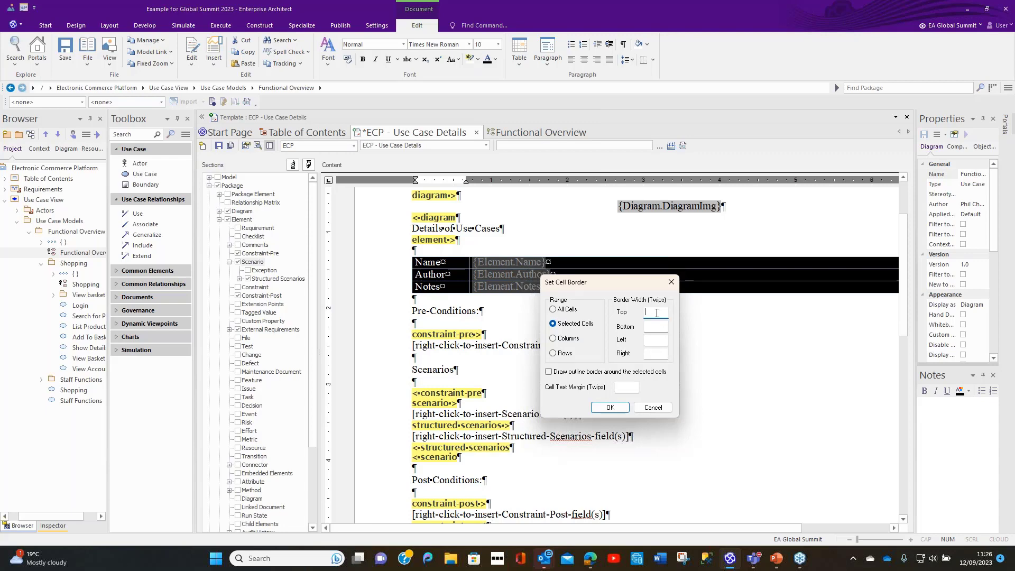
pyautogui.write('5')
pyautogui.click(662, 325)
pyautogui.write('5')
pyautogui.click(658, 337)
pyautogui.write('5')
pyautogui.click(658, 353)
pyautogui.write('5')
pyautogui.click(610, 407)
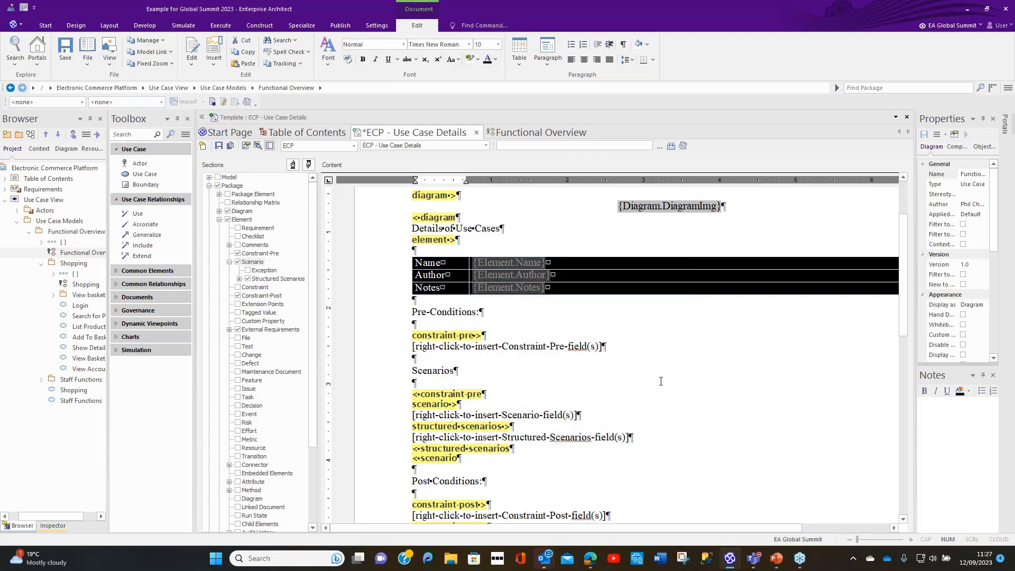
pyautogui.click(663, 364)
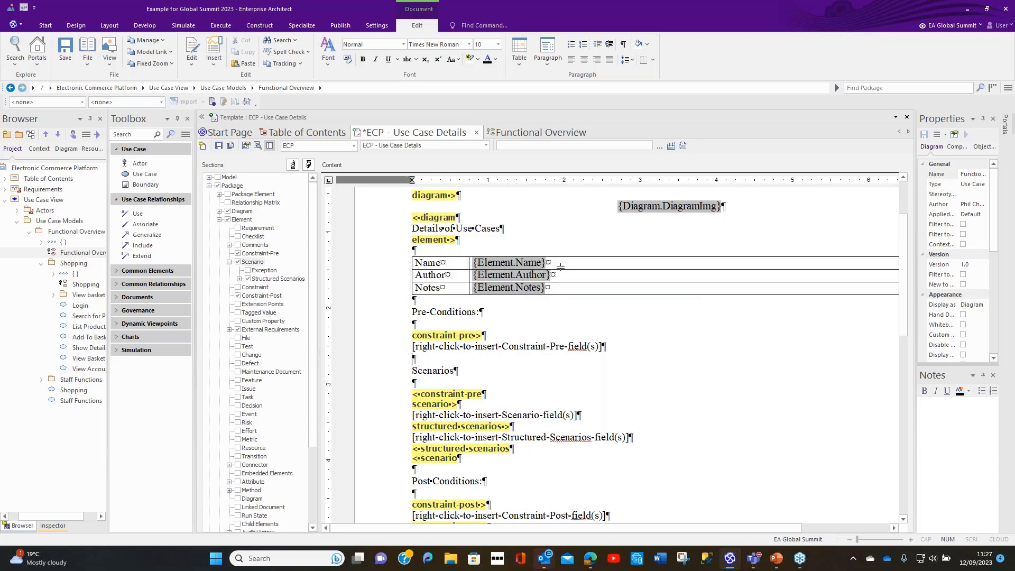
# Step: Fill the Name, Author and Notes label cells with orange, using red 255, green 152 and blue 53
pyautogui.moveTo(561, 264); pyautogui.dragTo(558, 286)
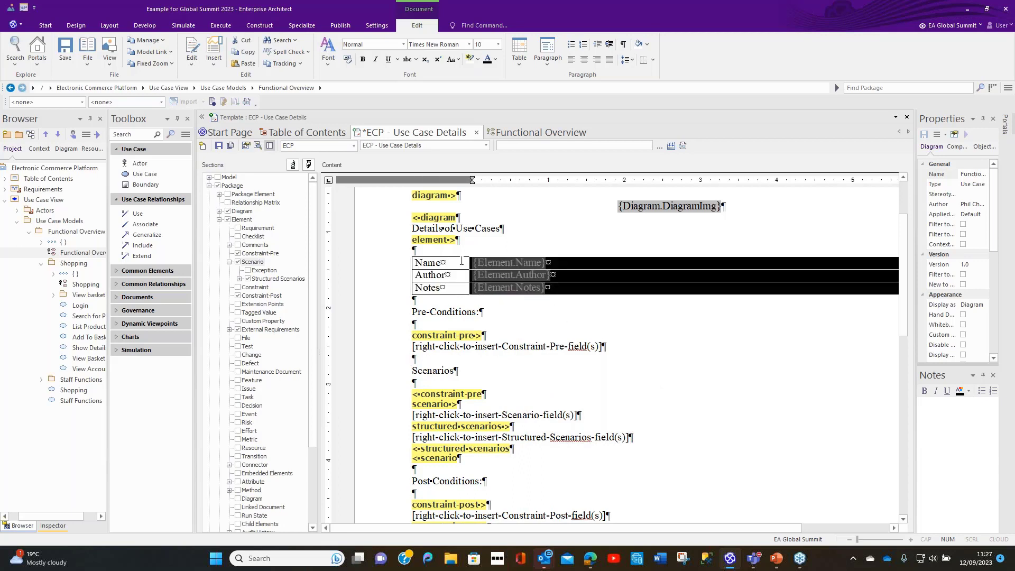
pyautogui.moveTo(462, 261); pyautogui.dragTo(456, 288)
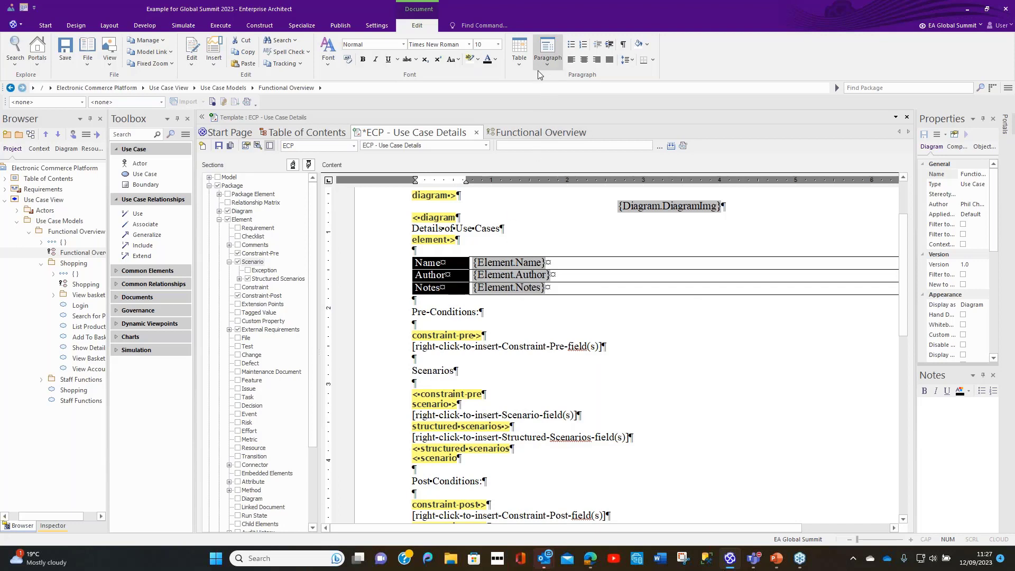
pyautogui.click(523, 64)
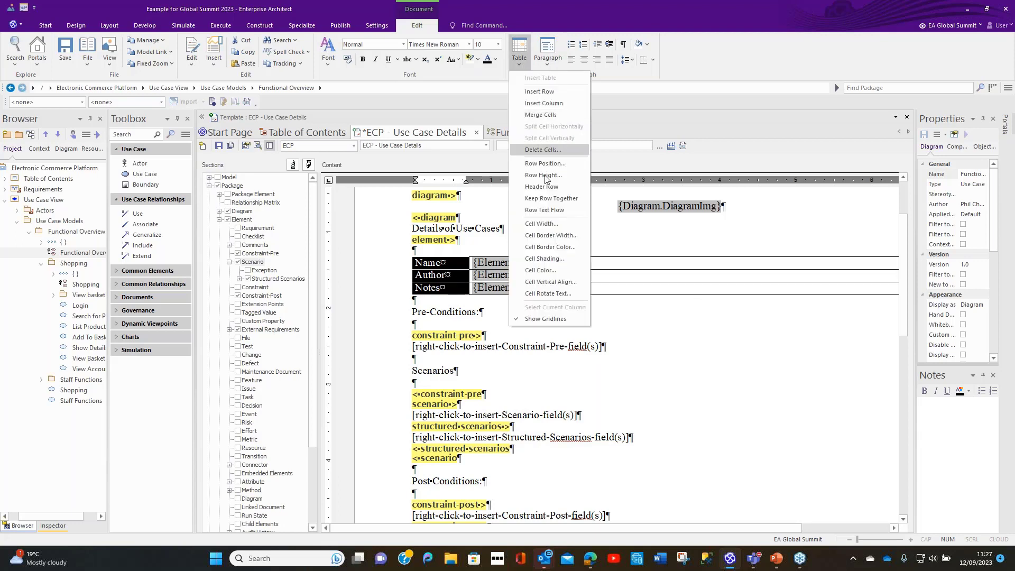
pyautogui.click(531, 271)
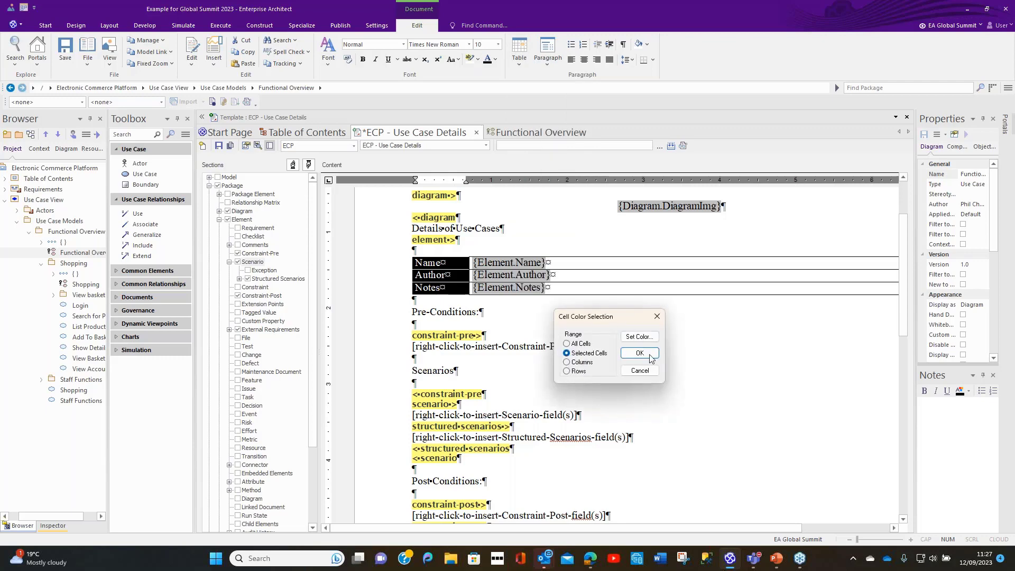
pyautogui.click(637, 337)
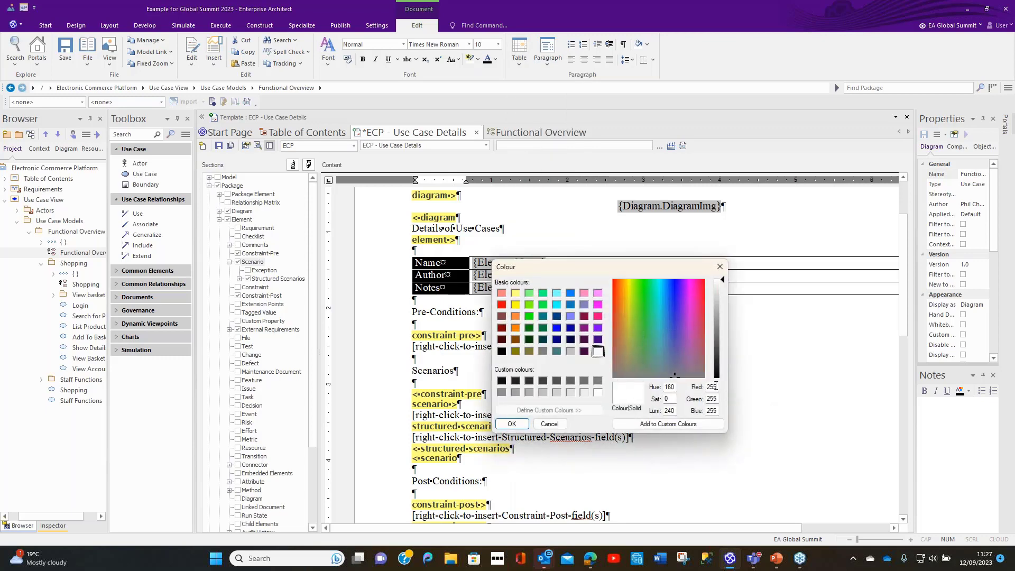
pyautogui.moveTo(717, 387); pyautogui.dragTo(697, 404)
pyautogui.write('152')
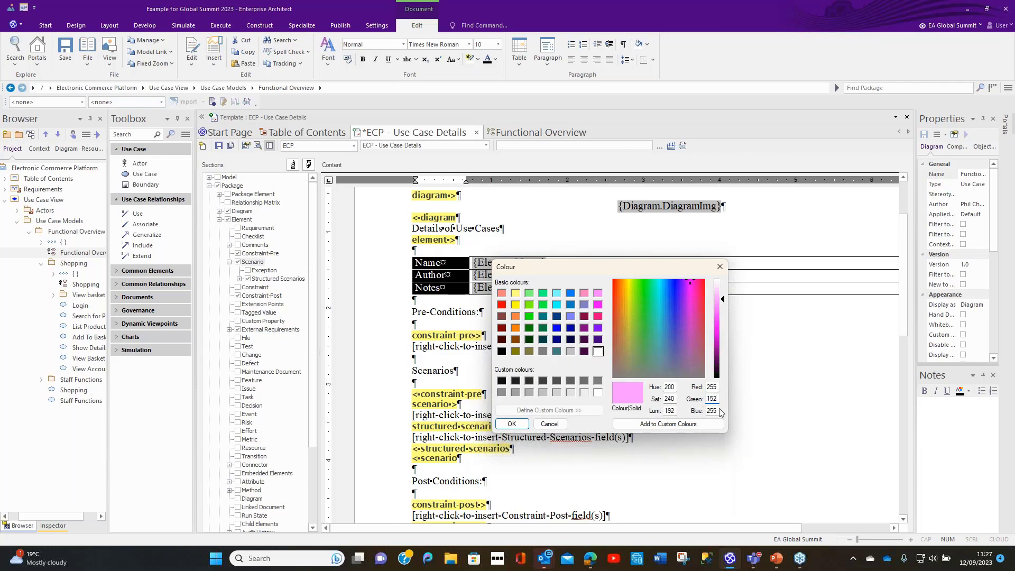
pyautogui.moveTo(717, 411); pyautogui.dragTo(705, 412)
pyautogui.write('53')
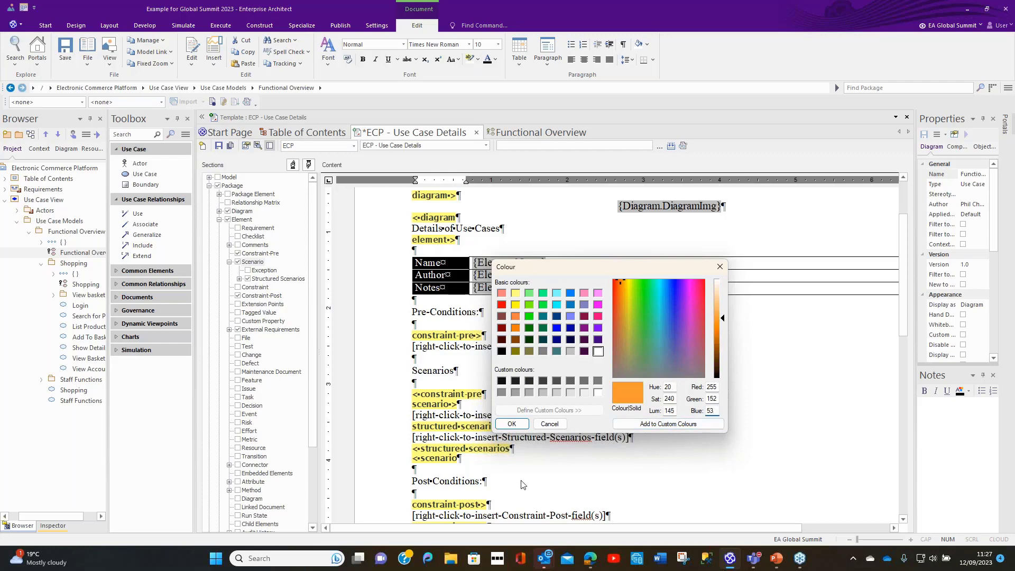
pyautogui.click(515, 425)
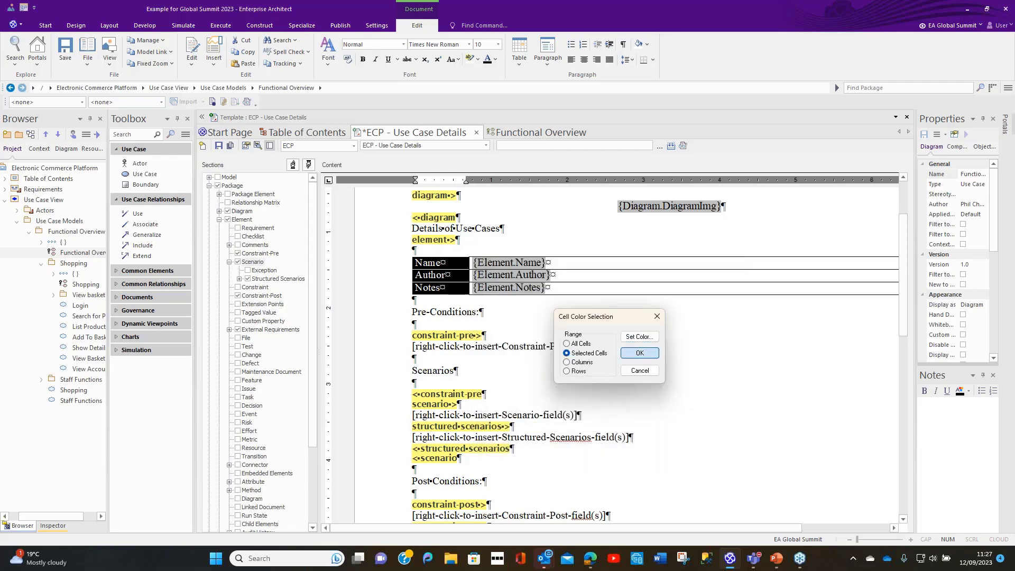
pyautogui.click(640, 353)
# Step: Change the text colour of the Name, Author and Notes labels to white
pyautogui.moveTo(461, 263); pyautogui.dragTo(457, 288)
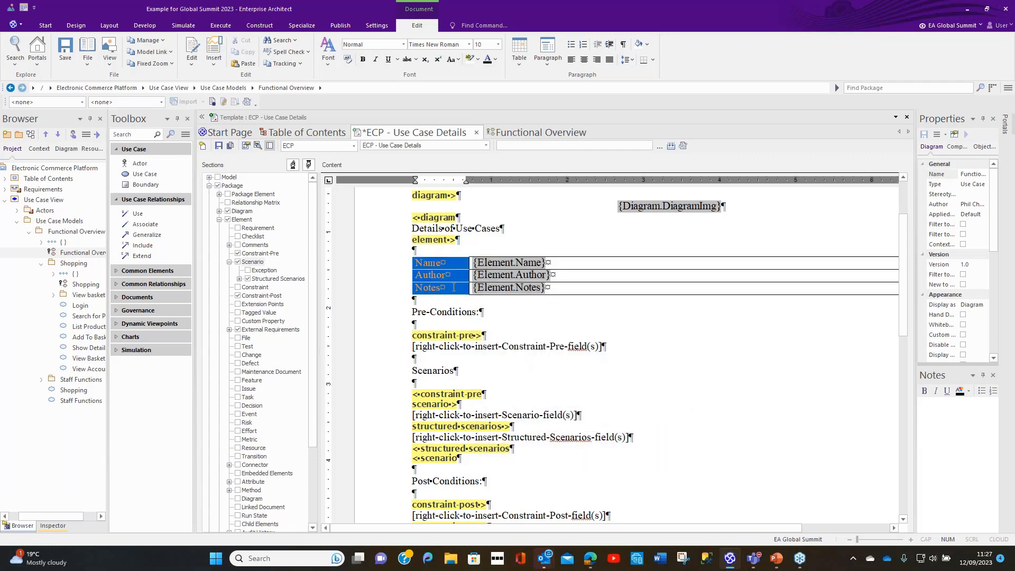
pyautogui.click(496, 60)
pyautogui.click(487, 163)
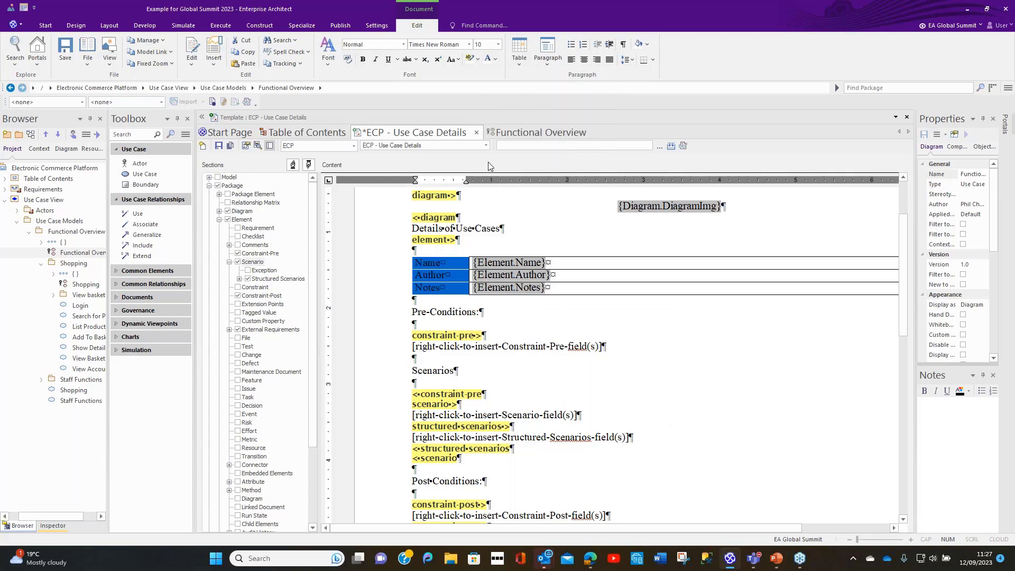
pyautogui.click(644, 329)
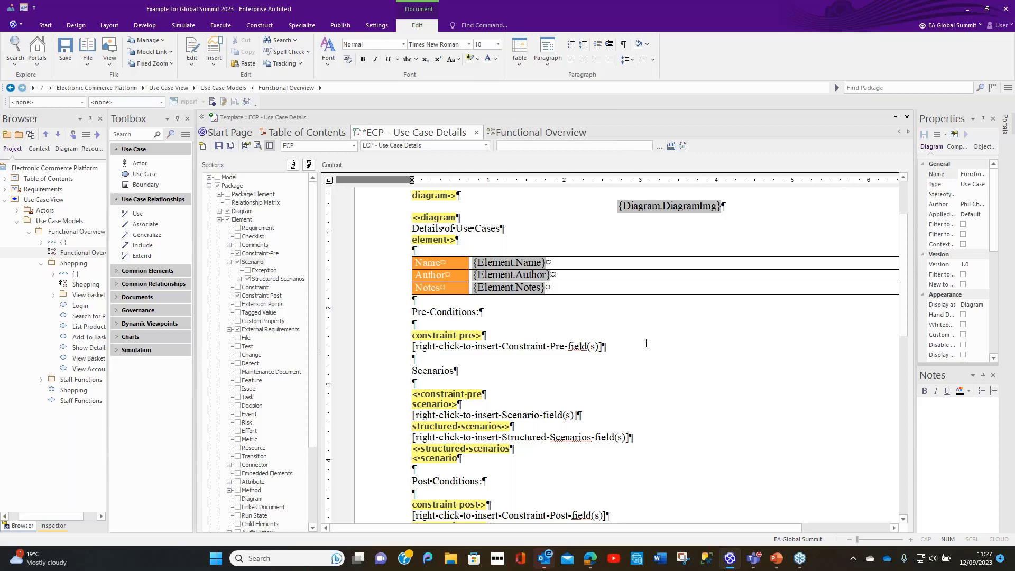
# Step: Replace the placeholder in the constraint-pre section under Pre-Conditions with the constraint's Name field
pyautogui.scroll(-3, 647, 350)
pyautogui.scroll(3, 648, 350)
pyautogui.moveTo(413, 348); pyautogui.dragTo(587, 350)
pyautogui.rightClick(587, 349)
pyautogui.moveTo(630, 351)
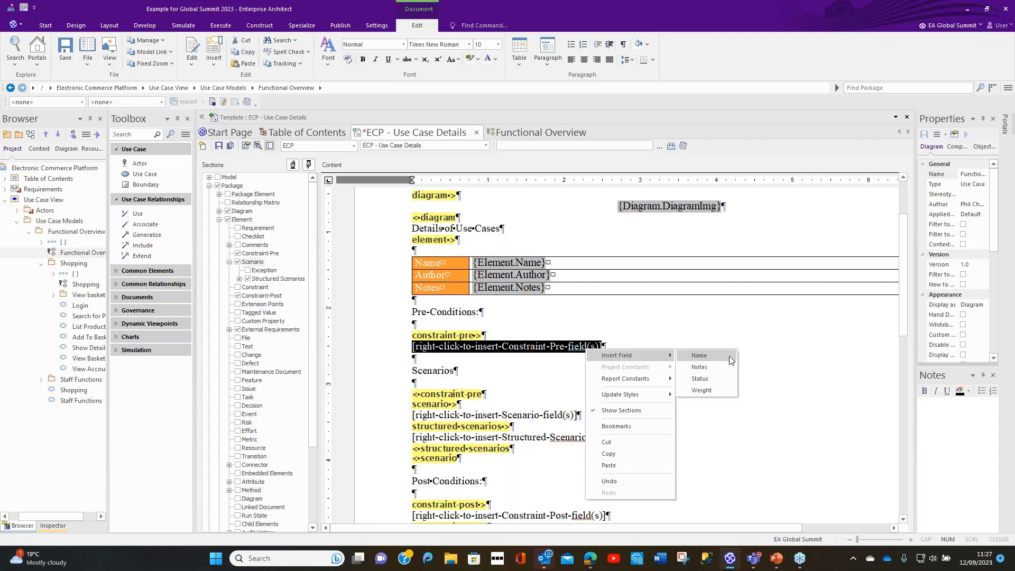
pyautogui.click(729, 356)
# Step: Replace the scenario section's placeholder with the Scenario field followed by a space and the Type field
pyautogui.scroll(-3, 474, 408)
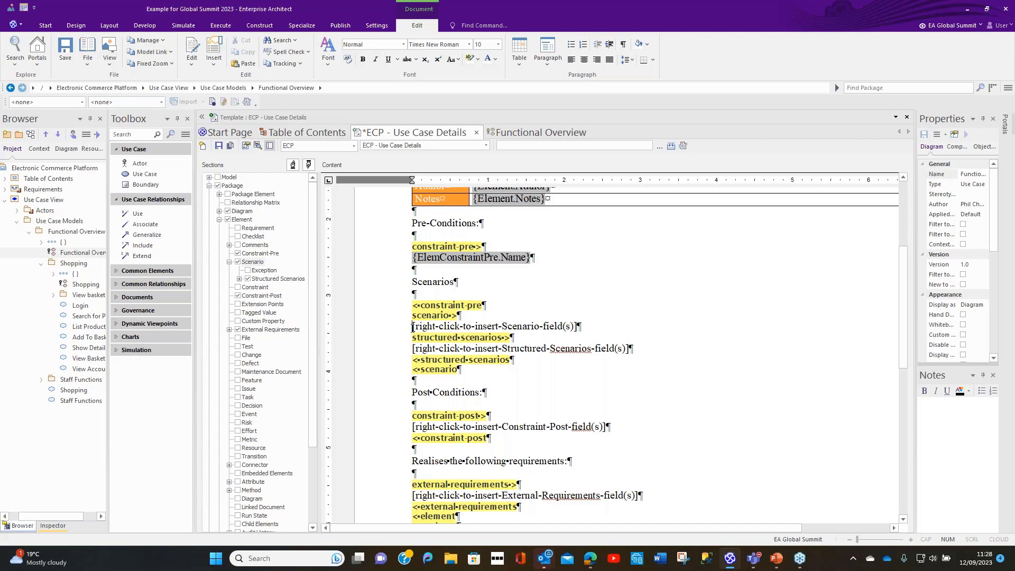
pyautogui.moveTo(413, 327); pyautogui.dragTo(565, 339)
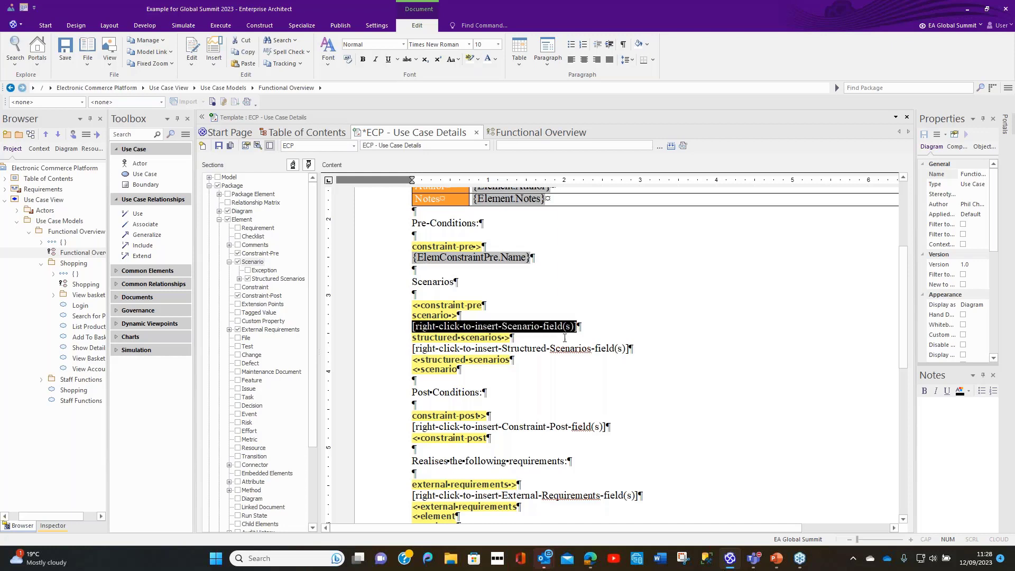
pyautogui.rightClick(559, 330)
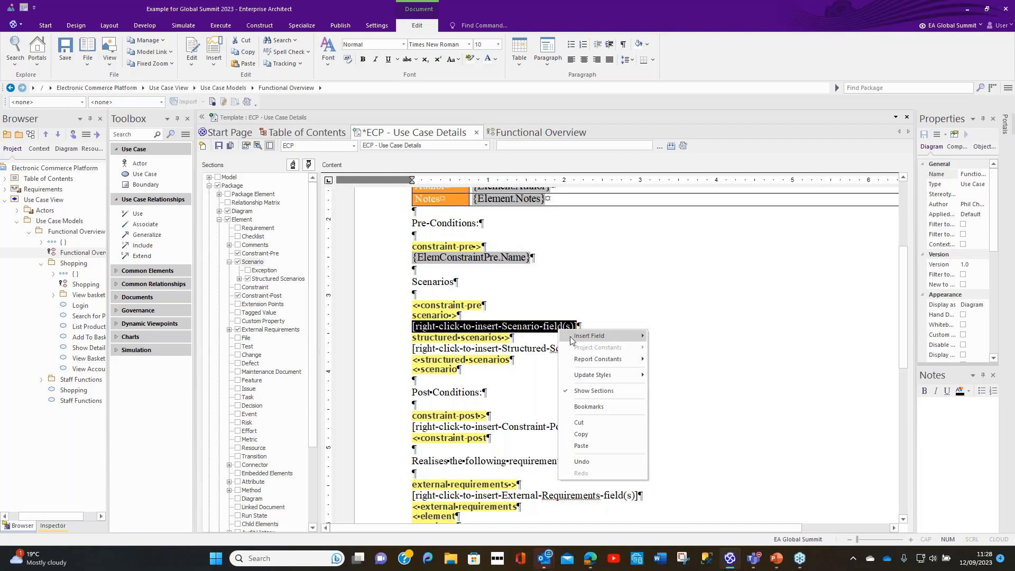
pyautogui.moveTo(573, 341)
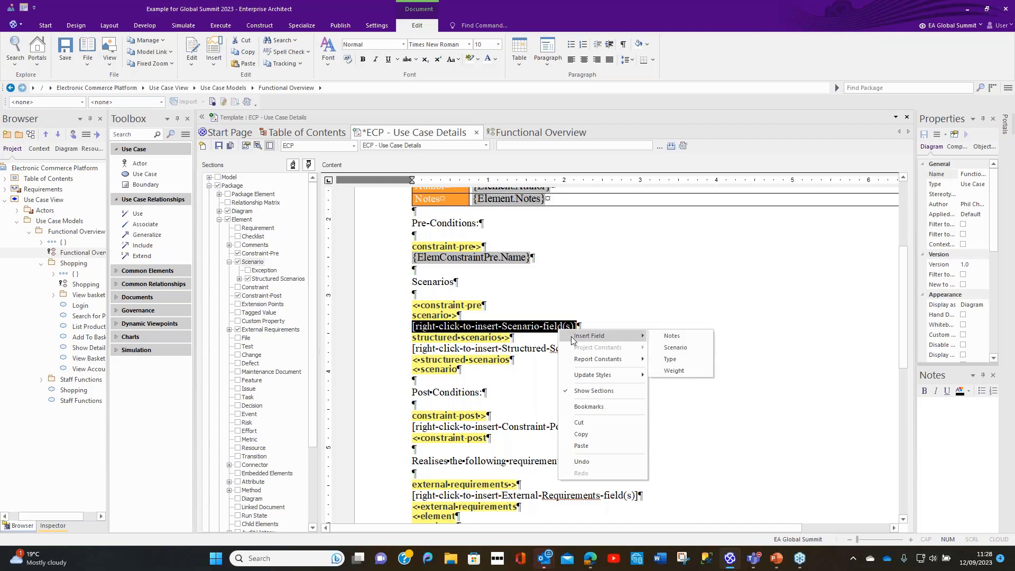
pyautogui.click(676, 348)
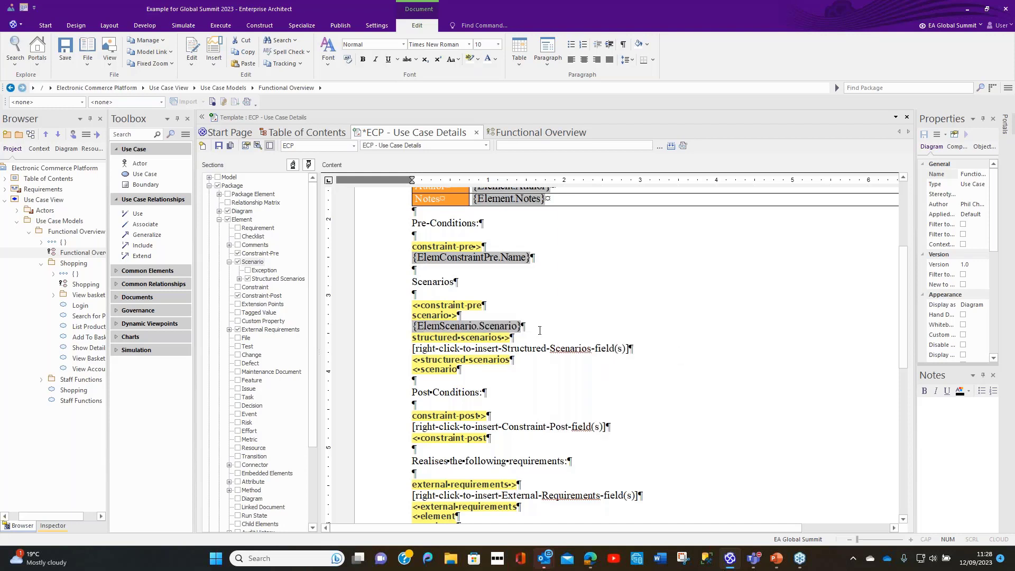
pyautogui.click(522, 330)
pyautogui.rightClick(525, 326)
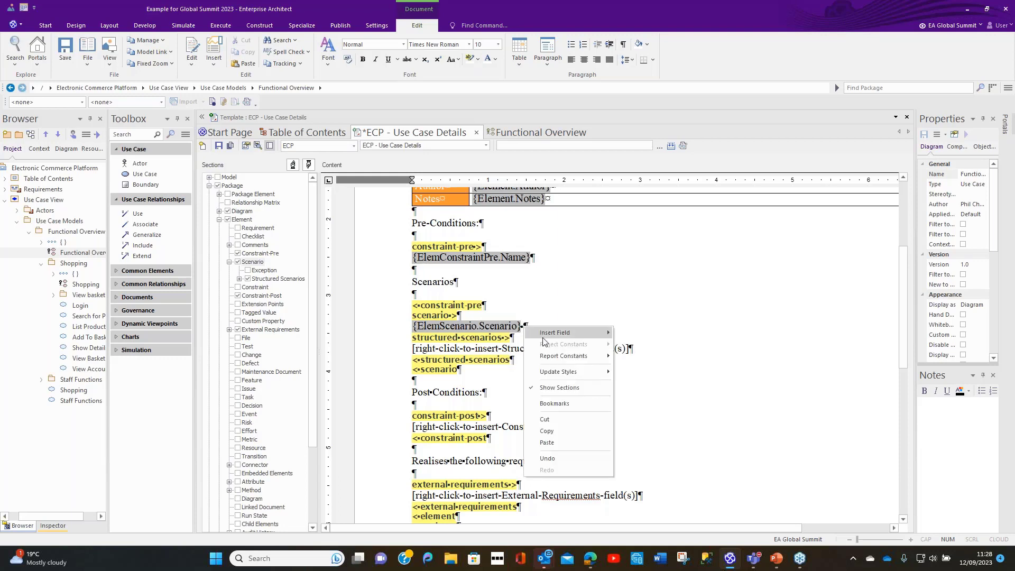
pyautogui.moveTo(558, 334)
pyautogui.click(639, 356)
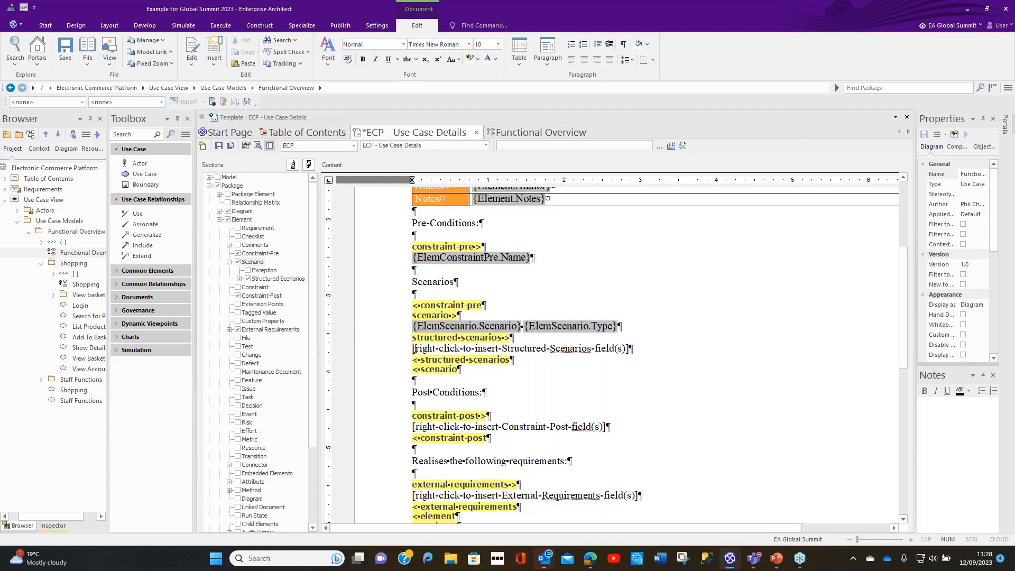
# Step: Replace the structured scenarios placeholder with a table of 2 rows and 3 columns, and remove the blank line below it
pyautogui.moveTo(413, 349); pyautogui.dragTo(627, 345)
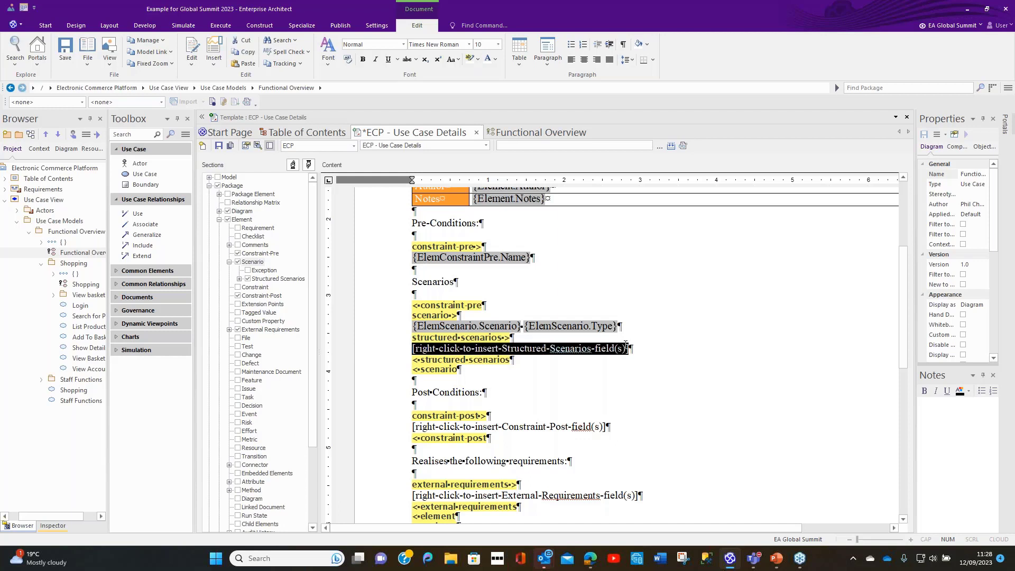
pyautogui.press('Delete')
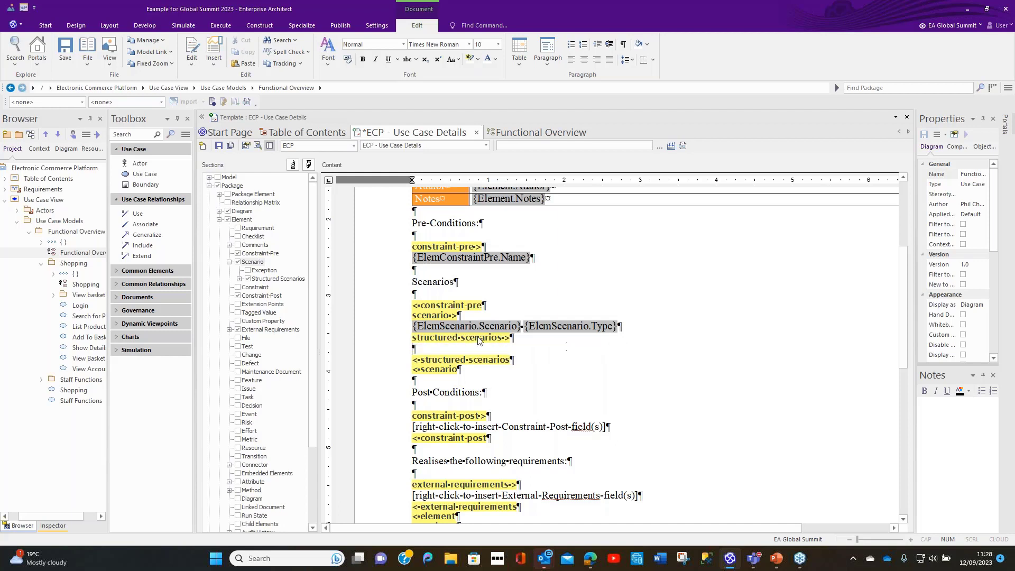
pyautogui.click(519, 55)
pyautogui.click(540, 77)
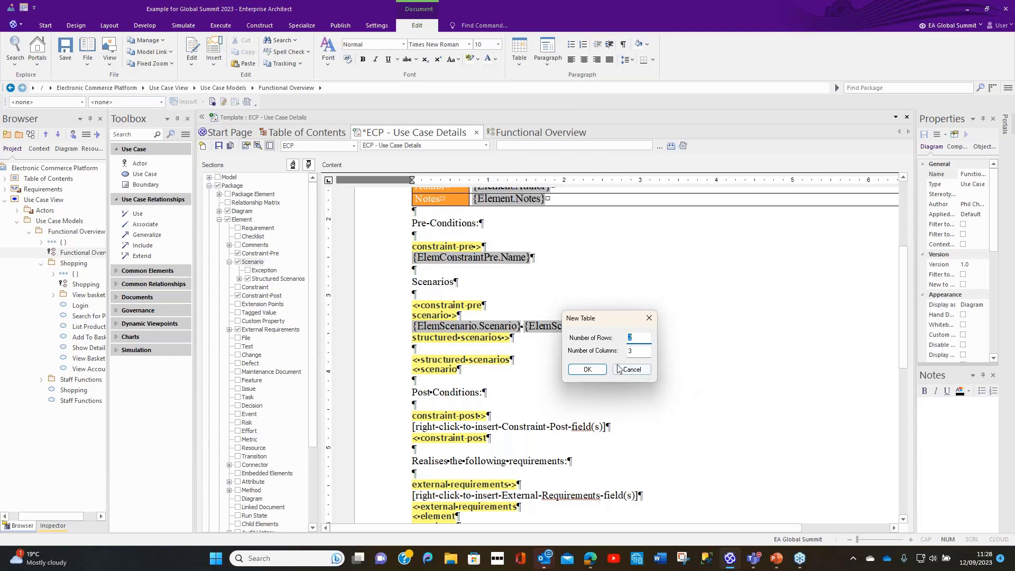
pyautogui.click(583, 370)
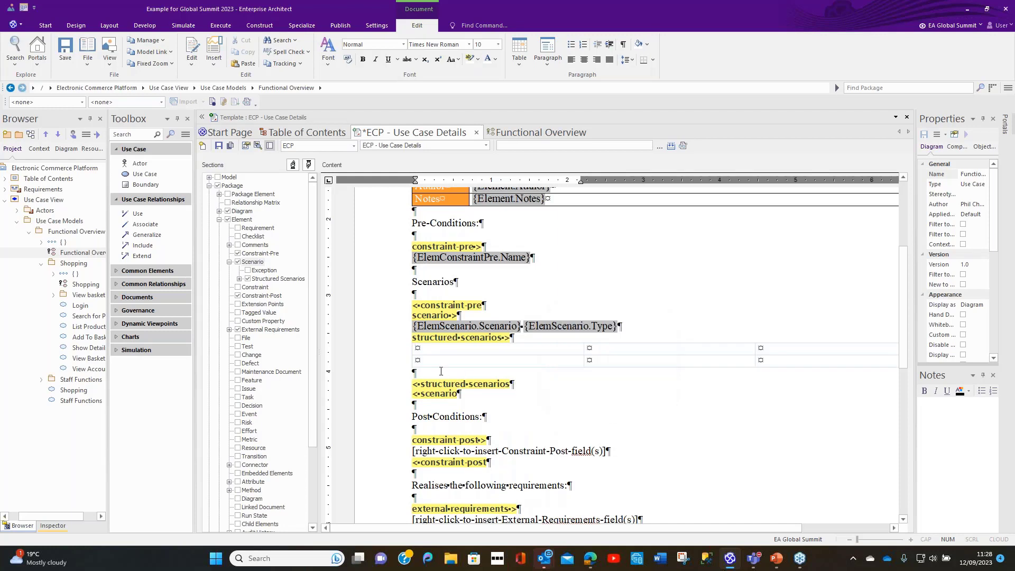
pyautogui.click(412, 373)
pyautogui.press('BackSpace')
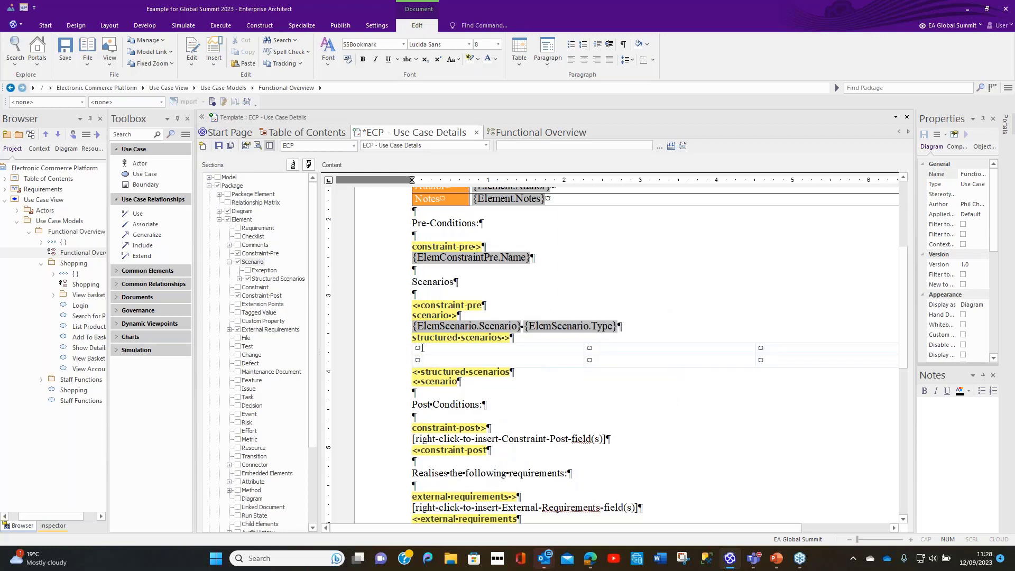
# Step: Enter Who, Step and Action as the structured scenarios table's column headings, and narrow the Who and Step columns
pyautogui.click(417, 349)
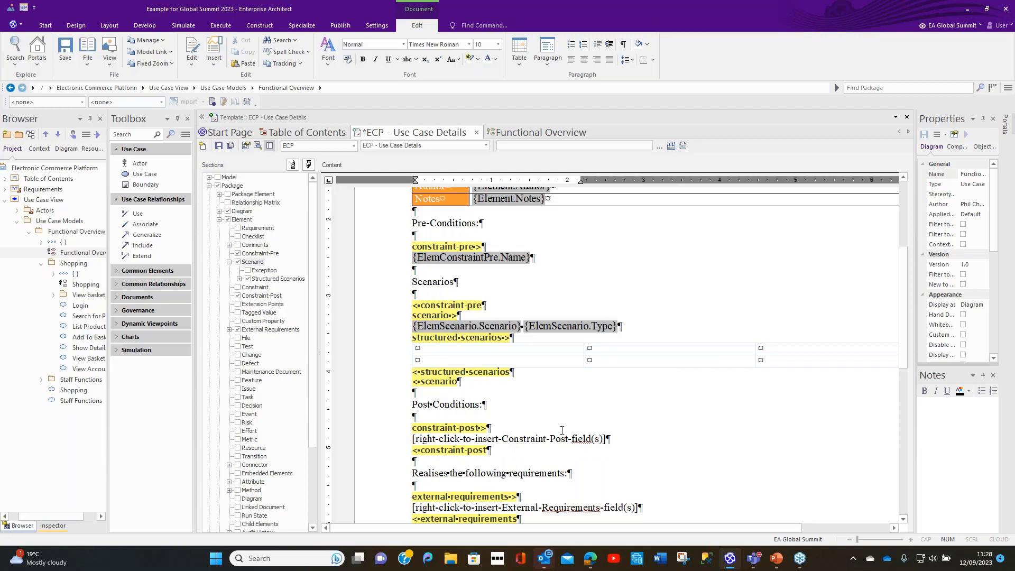
pyautogui.write('Who')
pyautogui.click(590, 348)
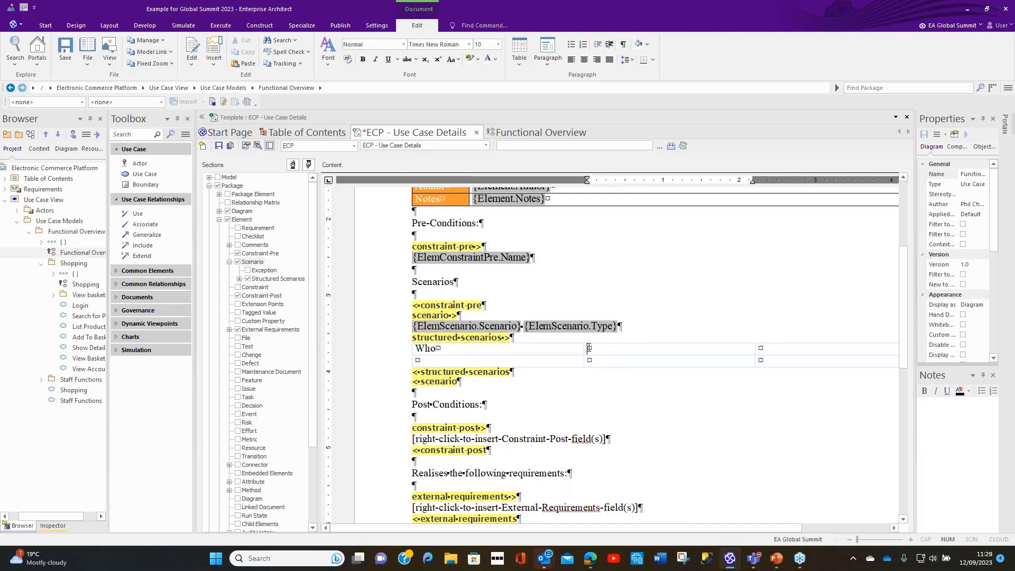
pyautogui.write('Step')
pyautogui.click(766, 349)
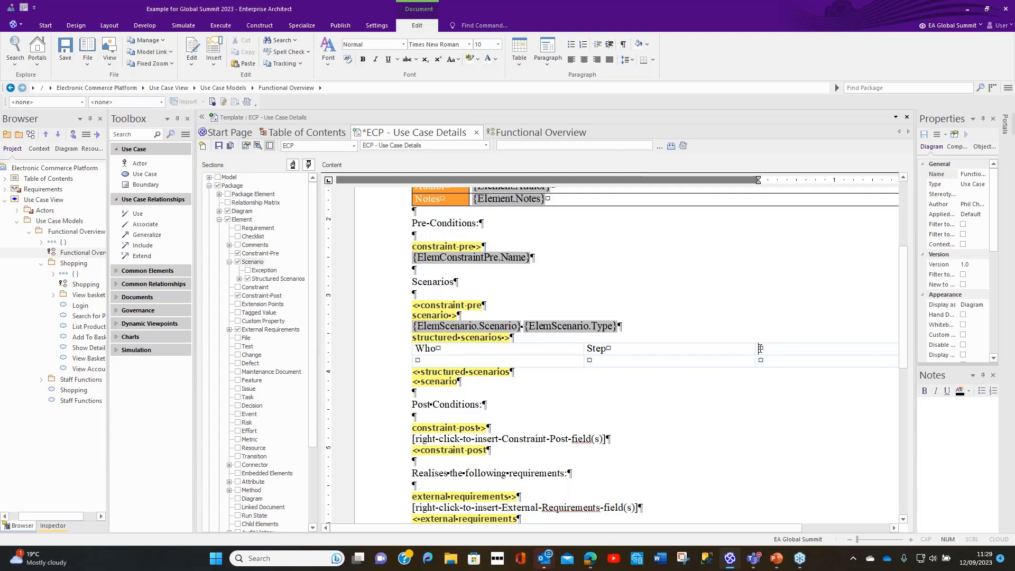
pyautogui.write('Action')
pyautogui.moveTo(541, 353); pyautogui.dragTo(521, 358)
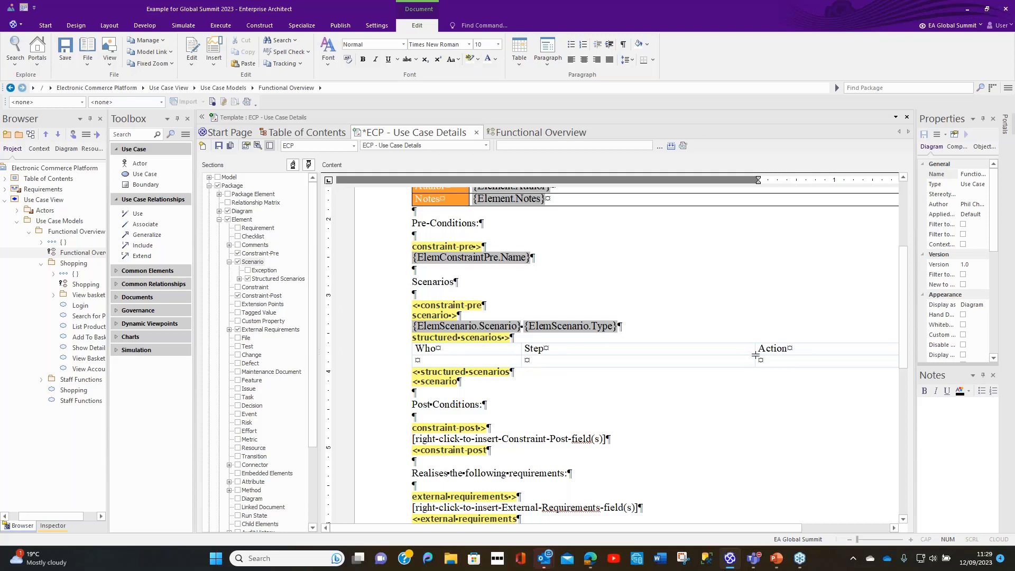
pyautogui.moveTo(603, 349); pyautogui.dragTo(603, 349)
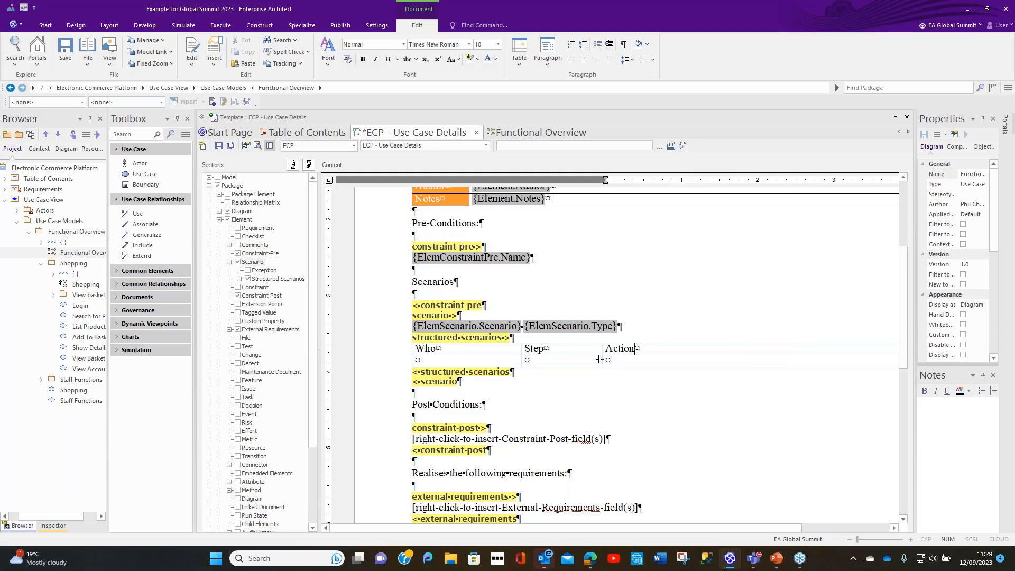
# Step: Insert the structured scenario fields Type, Step and Action in the second row beneath Who, Step and Action respectively
pyautogui.click(417, 361)
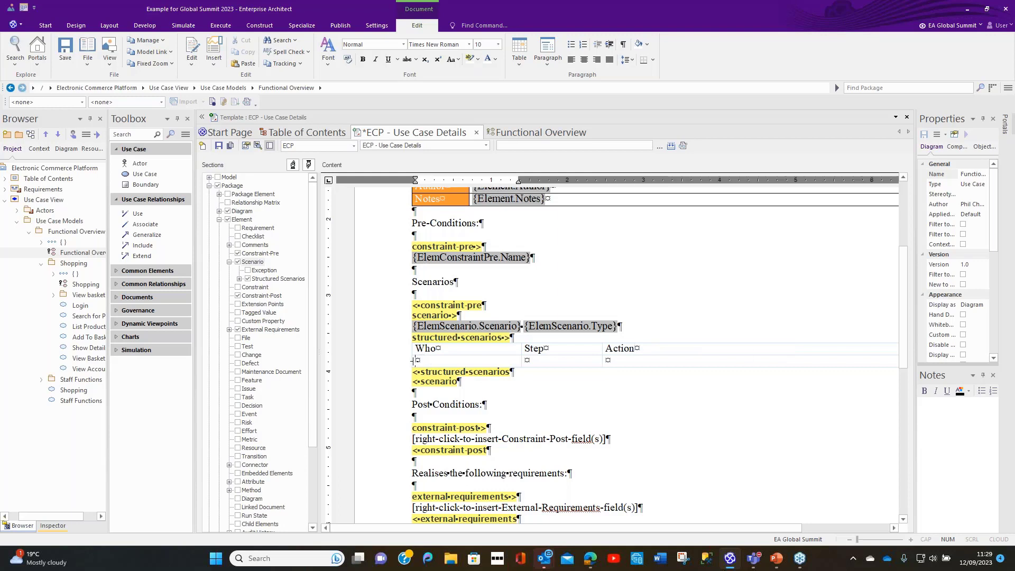
pyautogui.rightClick(414, 362)
pyautogui.moveTo(471, 371)
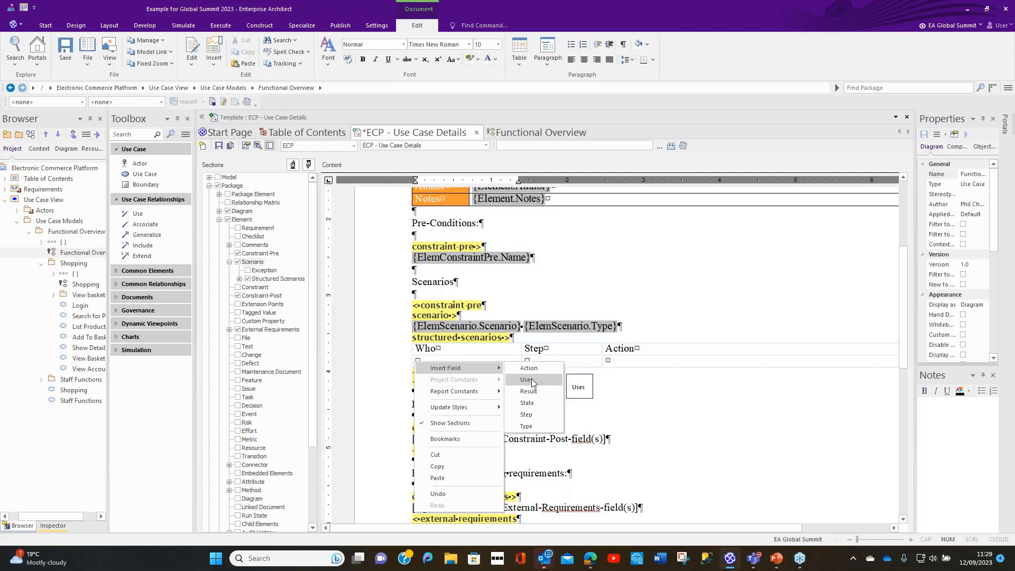
pyautogui.click(526, 426)
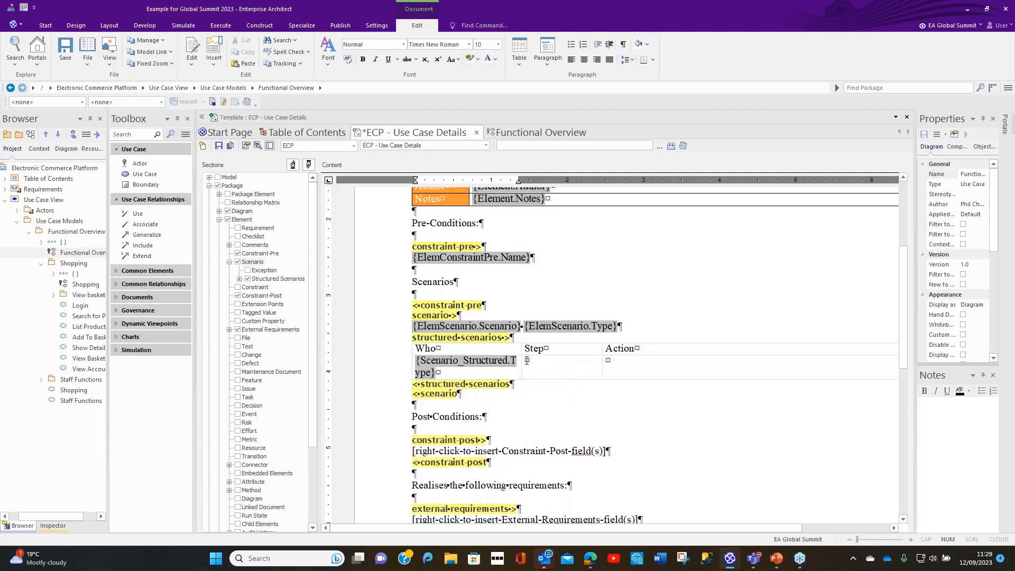
pyautogui.rightClick(526, 361)
pyautogui.moveTo(560, 367)
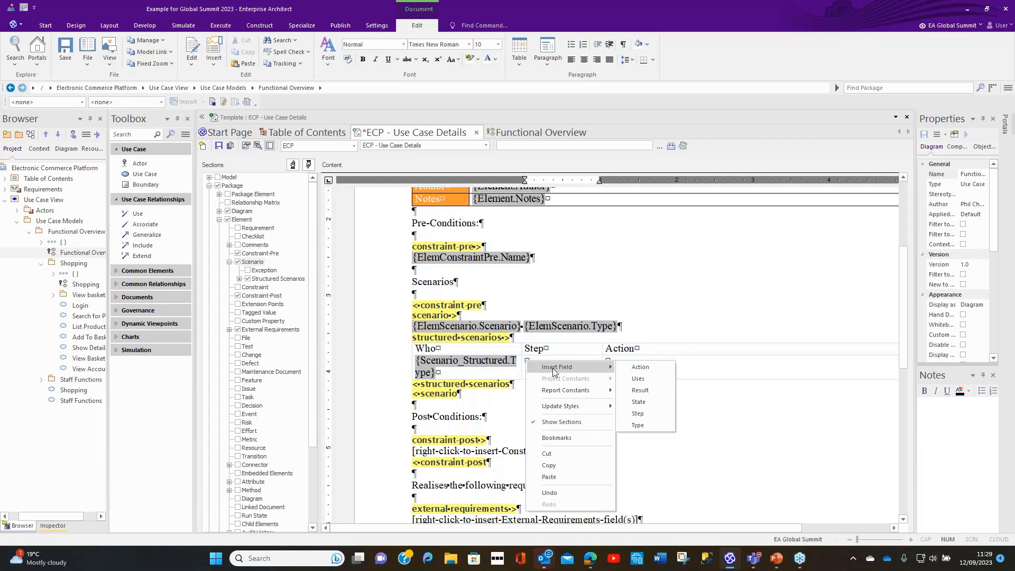
pyautogui.click(658, 412)
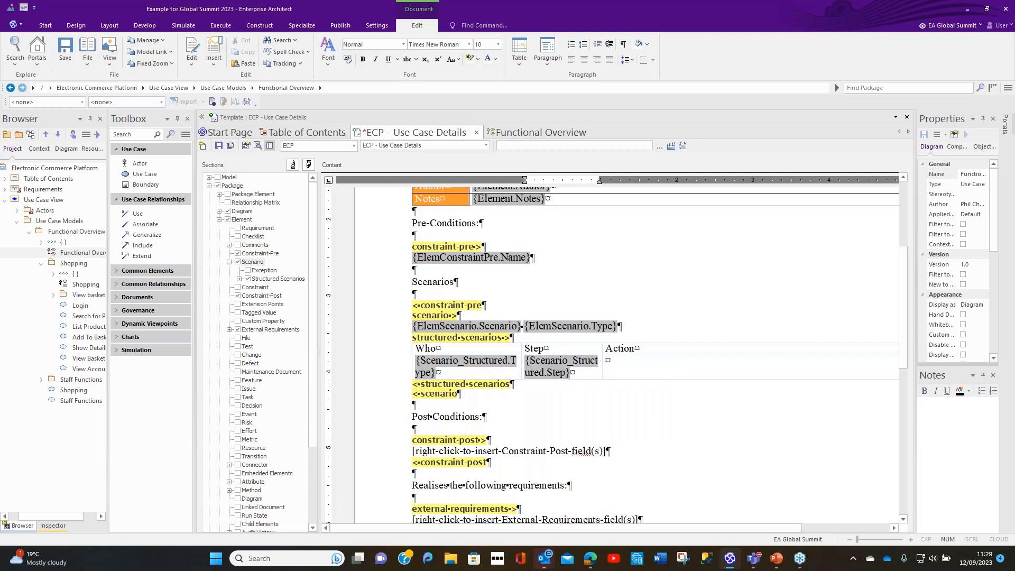
pyautogui.rightClick(607, 362)
pyautogui.moveTo(687, 368)
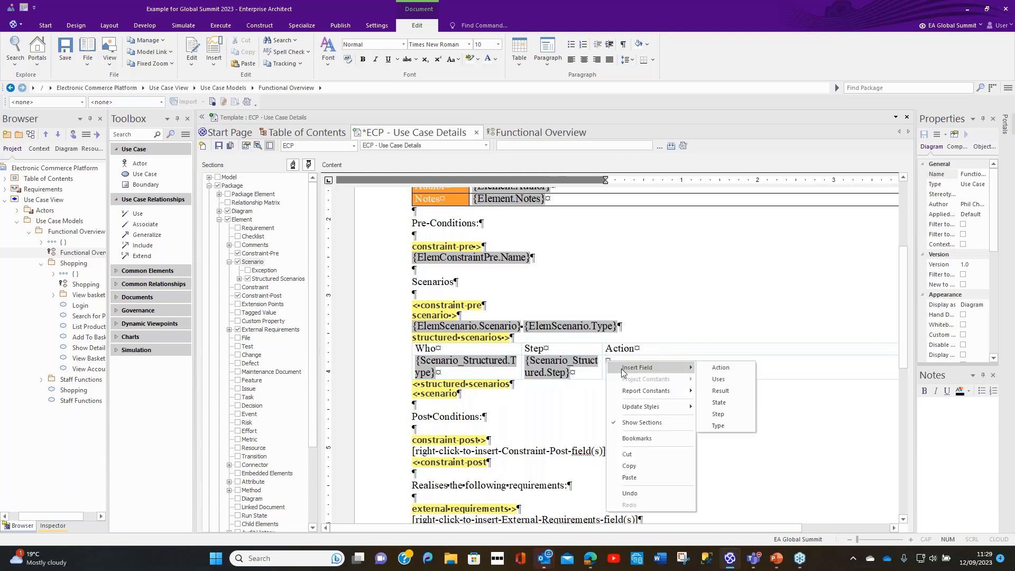
pyautogui.click(720, 367)
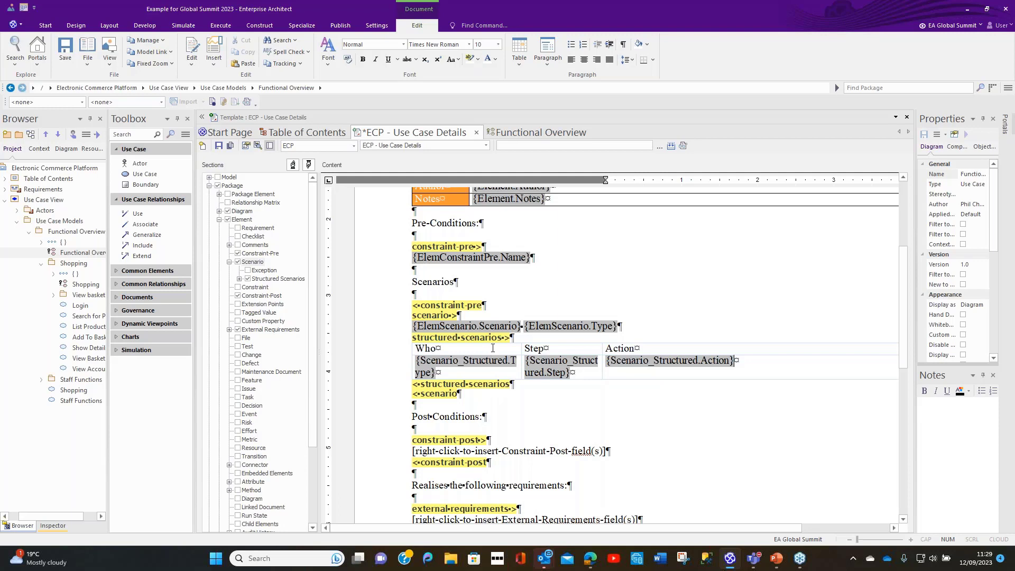
# Step: Set the border width of all cells in the structured scenarios table to 5 twips
pyautogui.moveTo(490, 349); pyautogui.dragTo(661, 349)
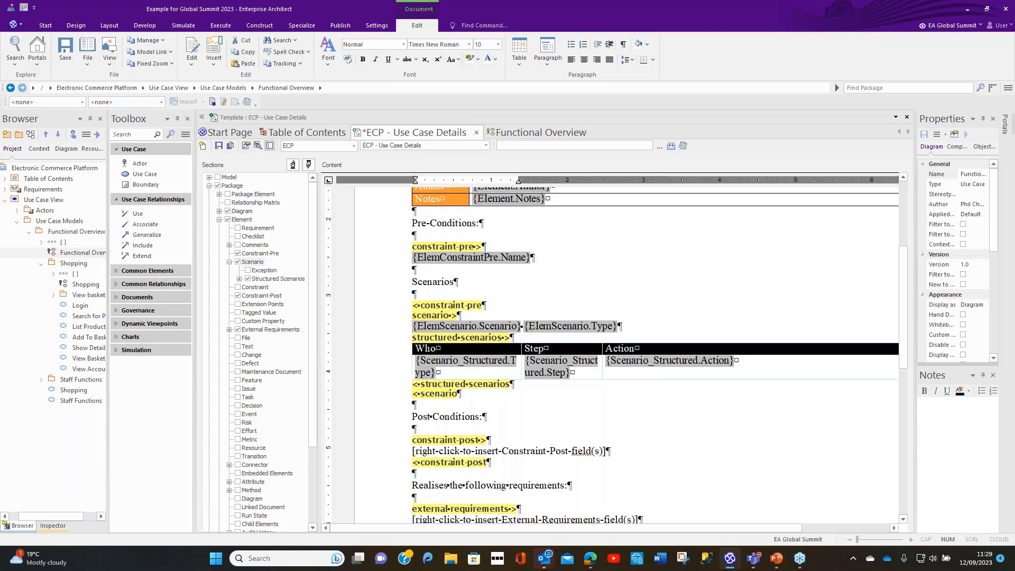
pyautogui.click(518, 67)
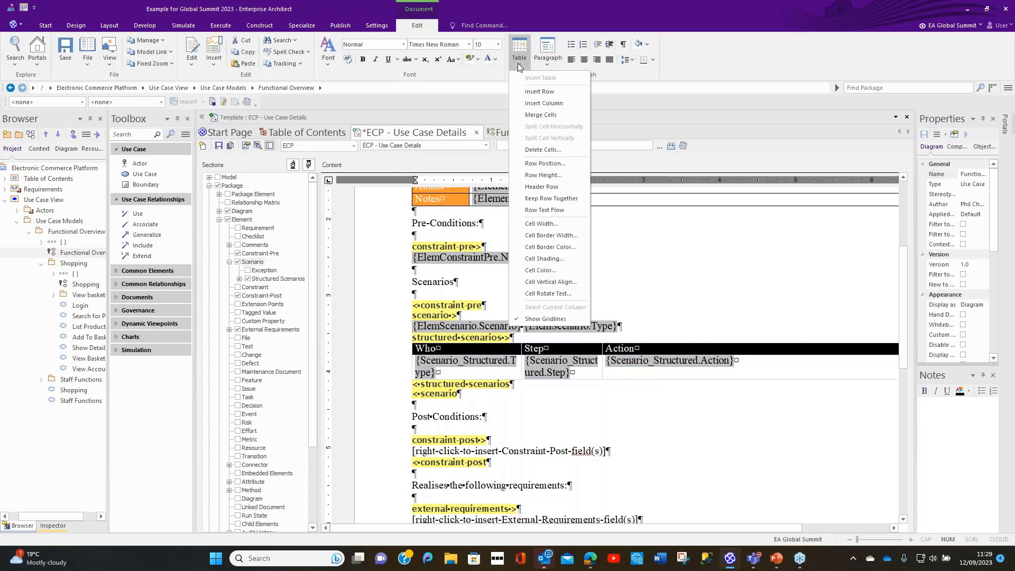
pyautogui.click(529, 236)
pyautogui.click(554, 310)
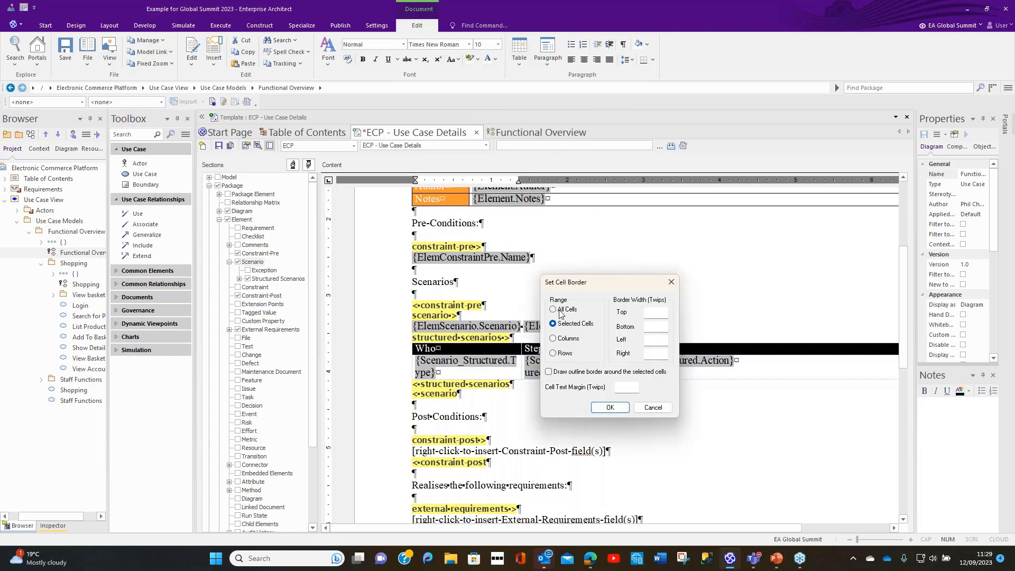
pyautogui.click(664, 317)
pyautogui.press('Tab')
pyautogui.write('5')
pyautogui.press('Tab')
pyautogui.write('5')
pyautogui.press('Tab')
pyautogui.write('5')
pyautogui.click(610, 408)
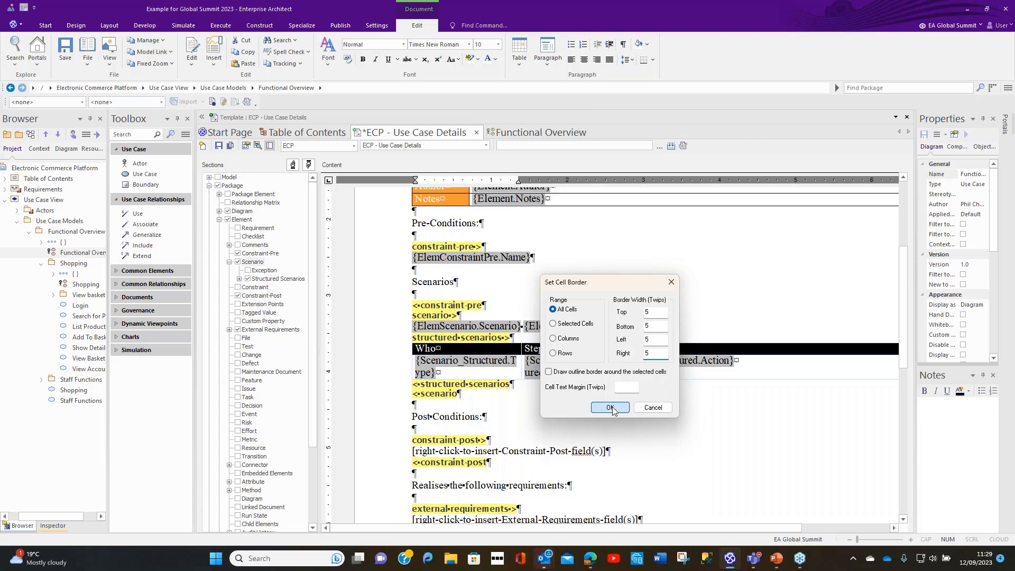
pyautogui.click(720, 413)
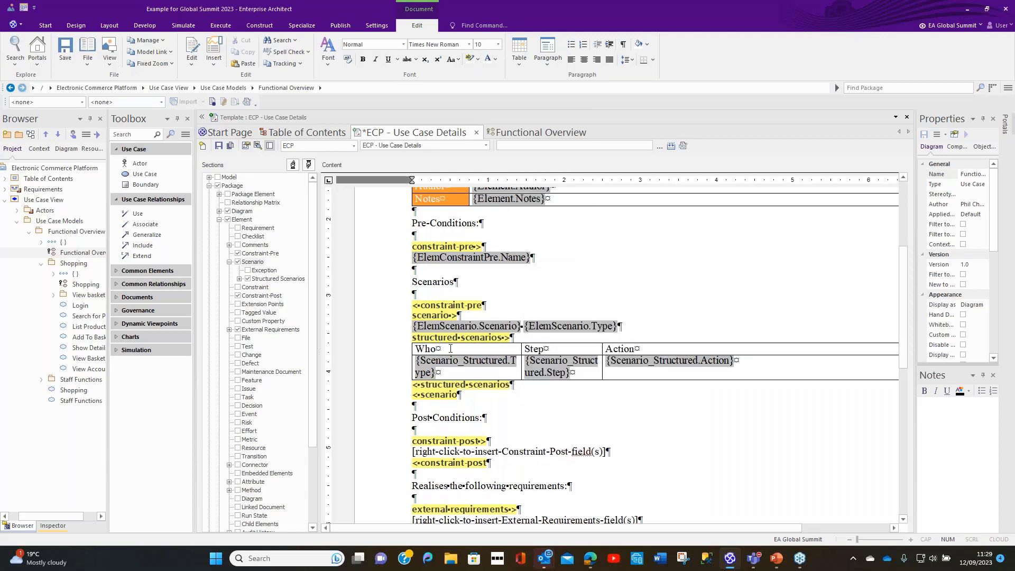
# Step: Fill the structured scenarios table's heading row with orange, using red 255, green 152 and blue 53
pyautogui.moveTo(421, 349); pyautogui.dragTo(683, 352)
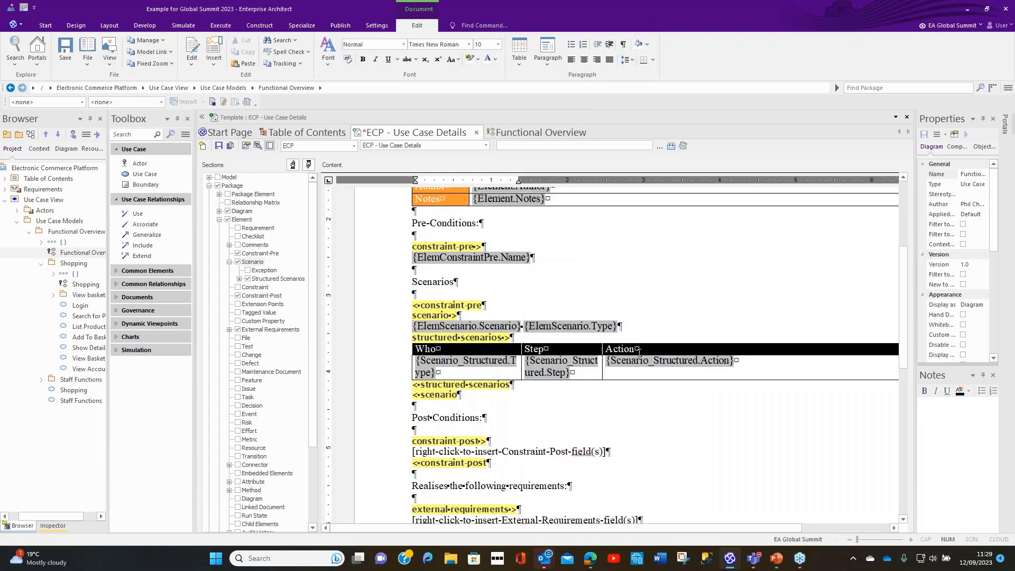
pyautogui.click(525, 62)
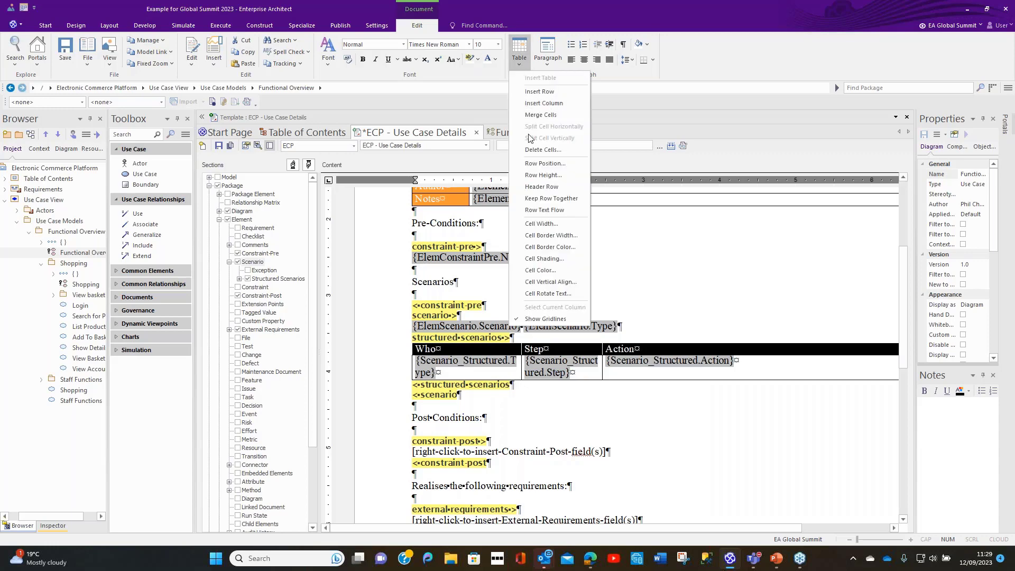
pyautogui.click(526, 271)
pyautogui.click(629, 343)
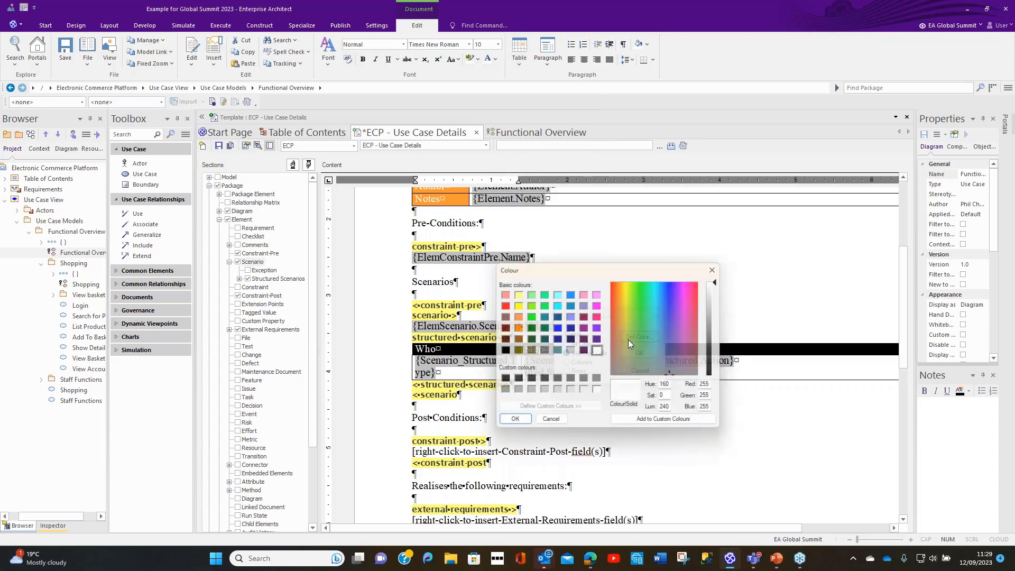
pyautogui.doubleClick(712, 399)
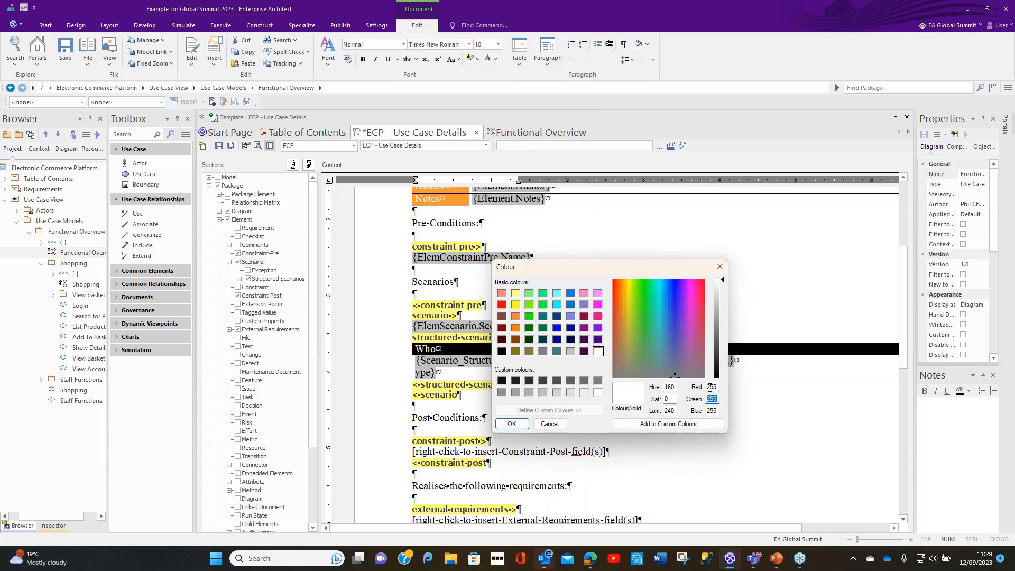
pyautogui.write('152')
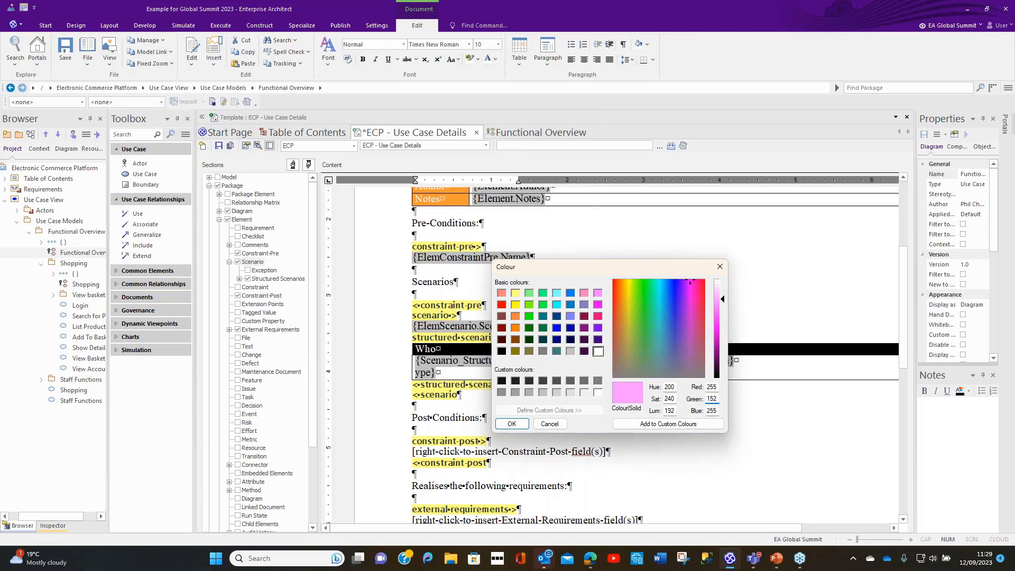
pyautogui.press('Tab')
pyautogui.write('53')
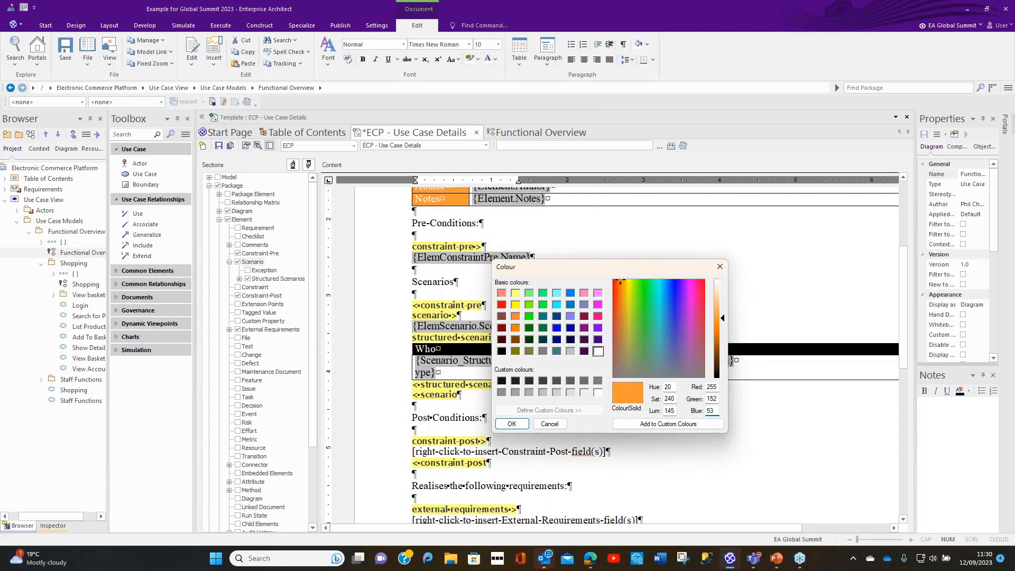
pyautogui.click(511, 424)
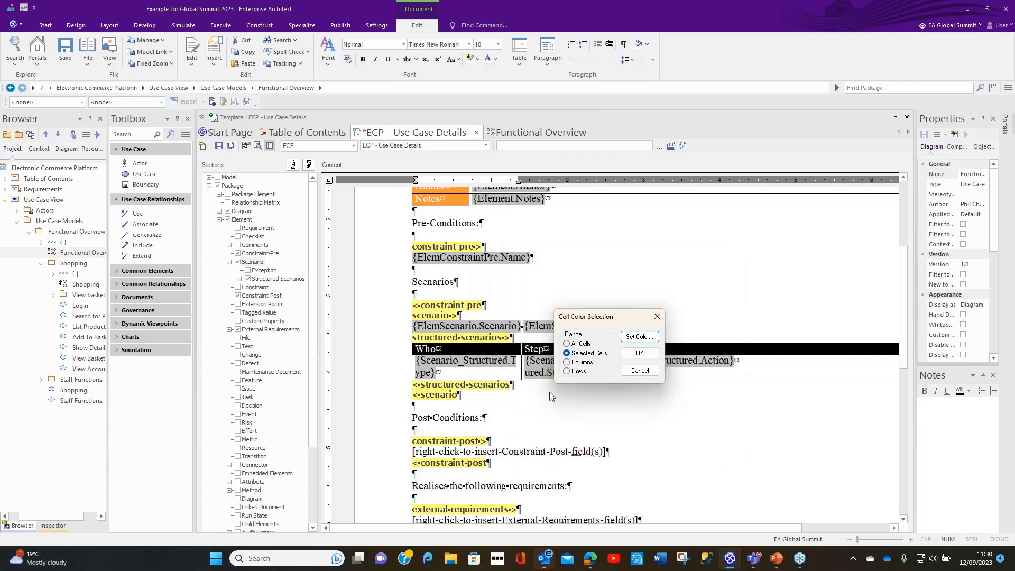
pyautogui.click(650, 358)
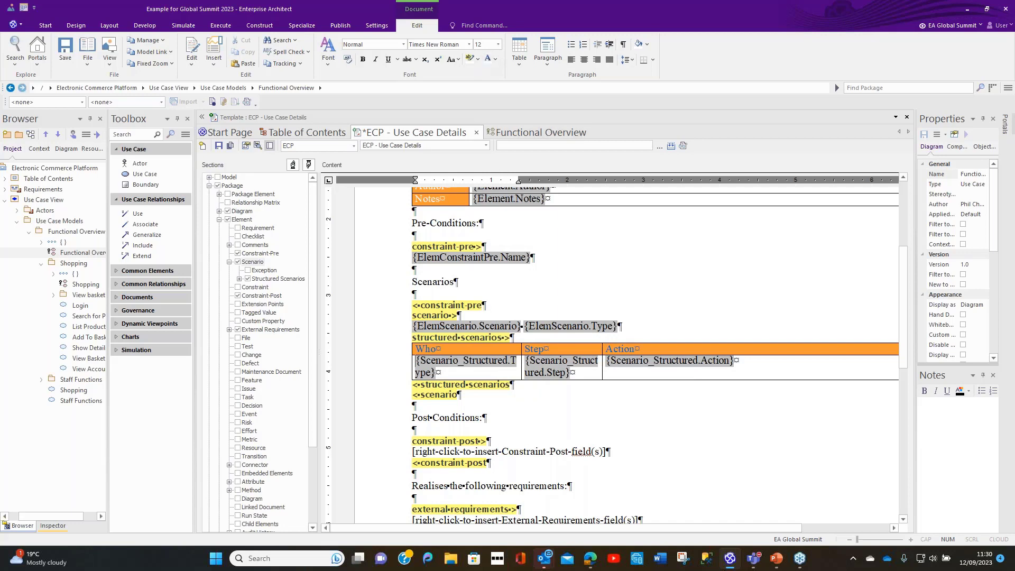
# Step: Set the text colour of the Who, Step and Action headings to white
pyautogui.click(423, 360)
pyautogui.click(441, 351)
pyautogui.moveTo(418, 348); pyautogui.dragTo(634, 351)
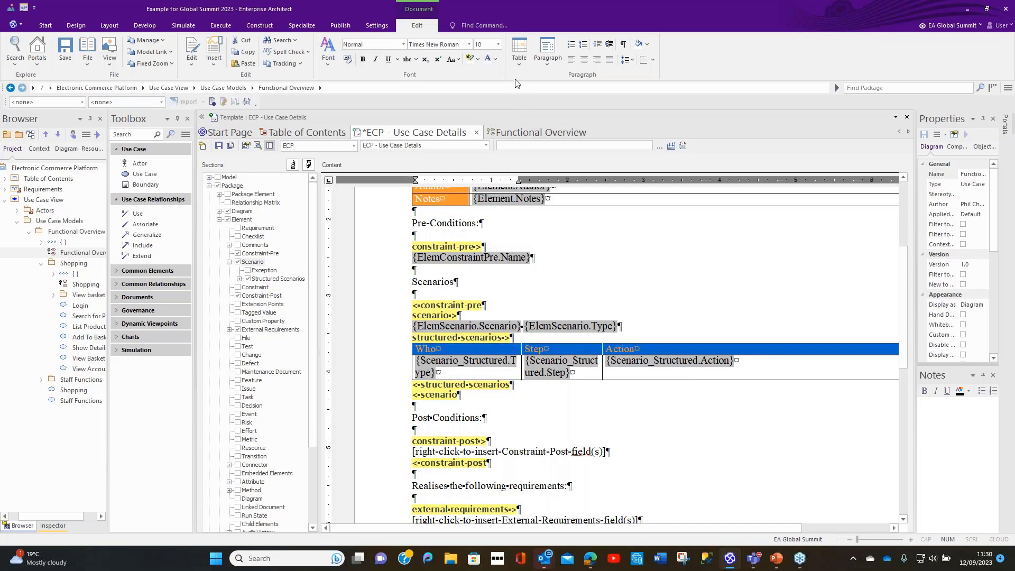
pyautogui.click(696, 399)
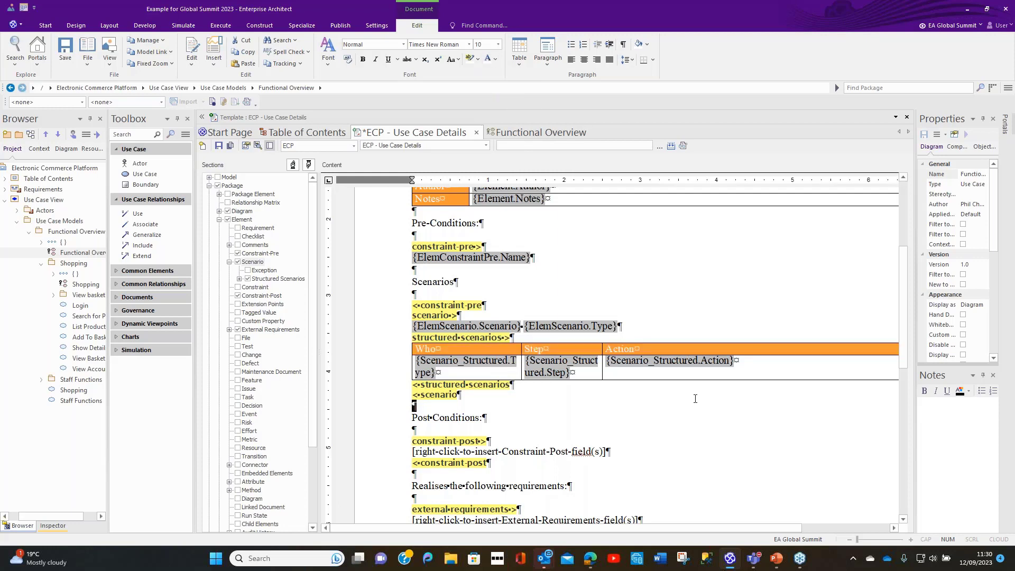
# Step: Mark the Who, Step and Action row as the structured scenarios table's header row
pyautogui.click(672, 347)
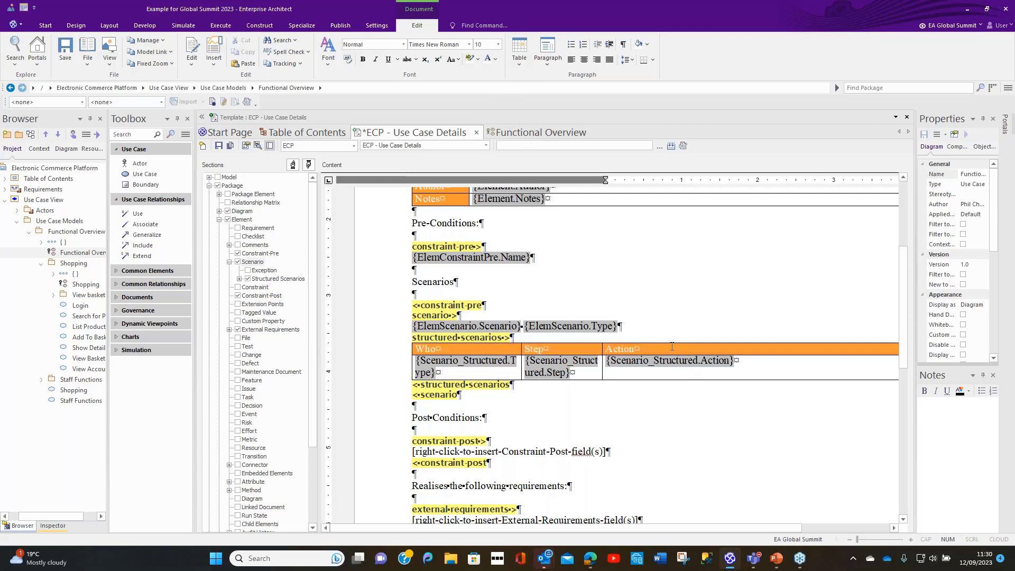
pyautogui.click(526, 62)
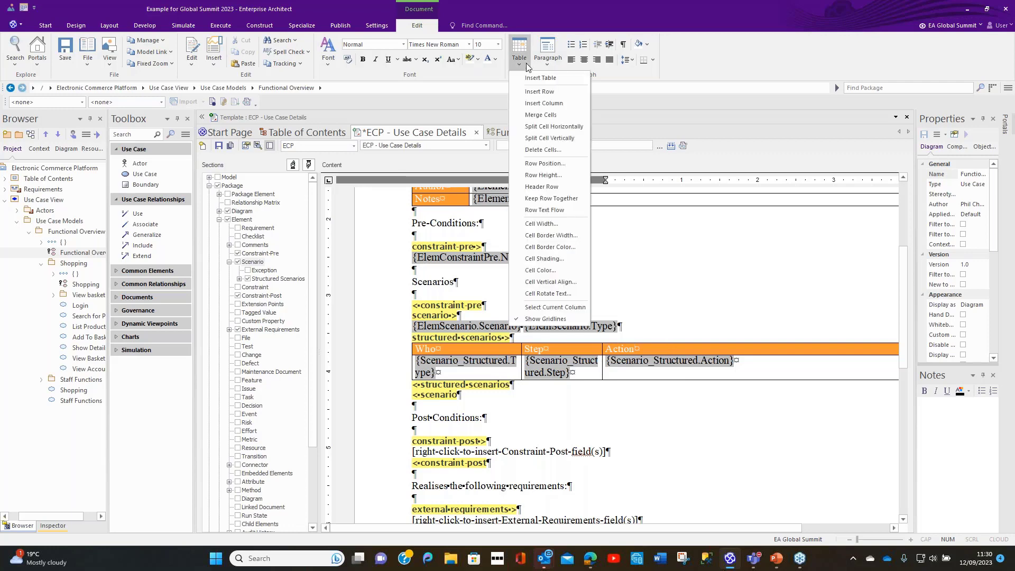
pyautogui.click(529, 188)
# Step: Replace the constraint-post placeholder under Post Conditions with the Name field
pyautogui.scroll(-3, 646, 401)
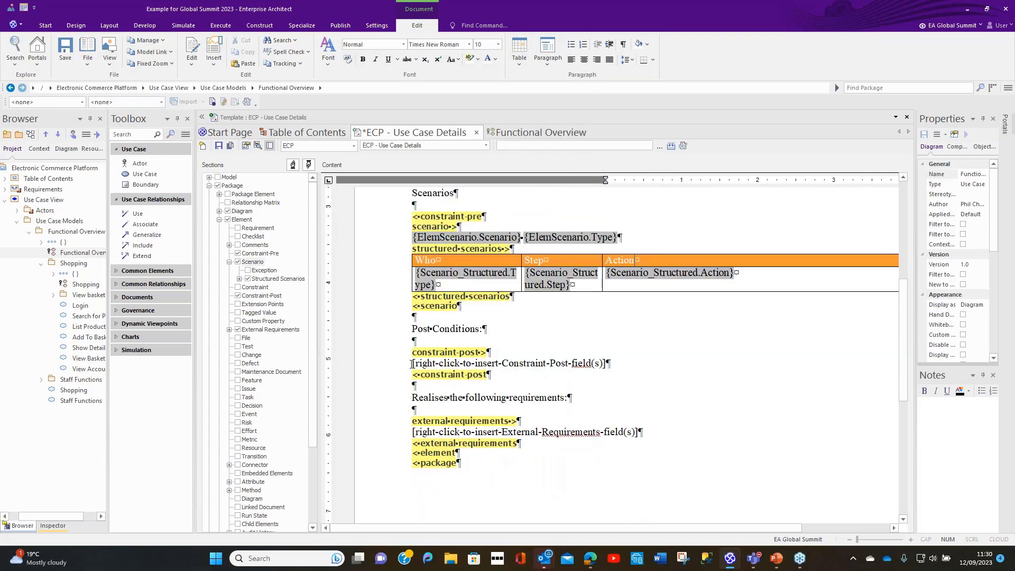
pyautogui.moveTo(412, 363); pyautogui.dragTo(582, 360)
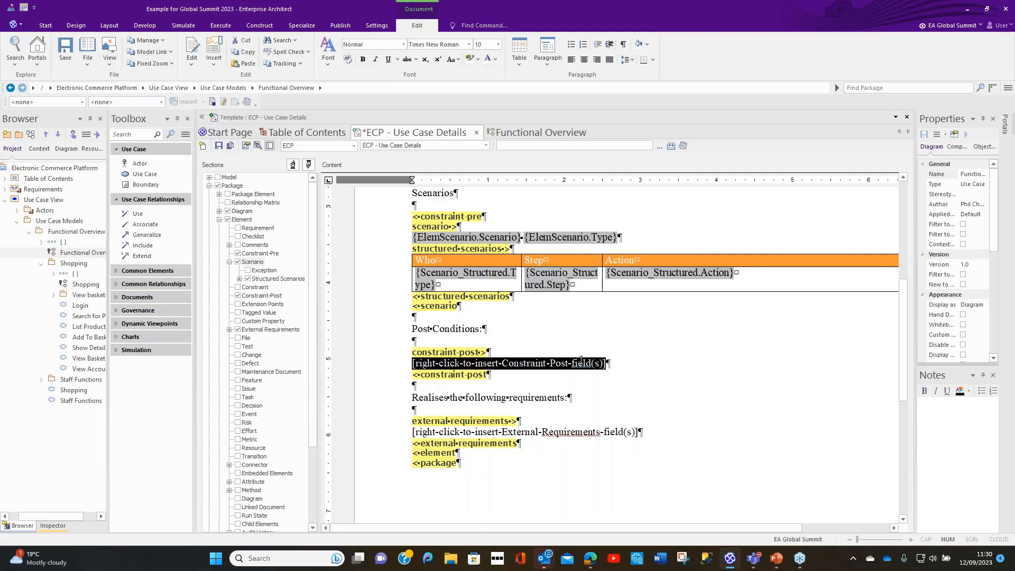
pyautogui.rightClick(581, 360)
pyautogui.moveTo(599, 369)
pyautogui.click(720, 374)
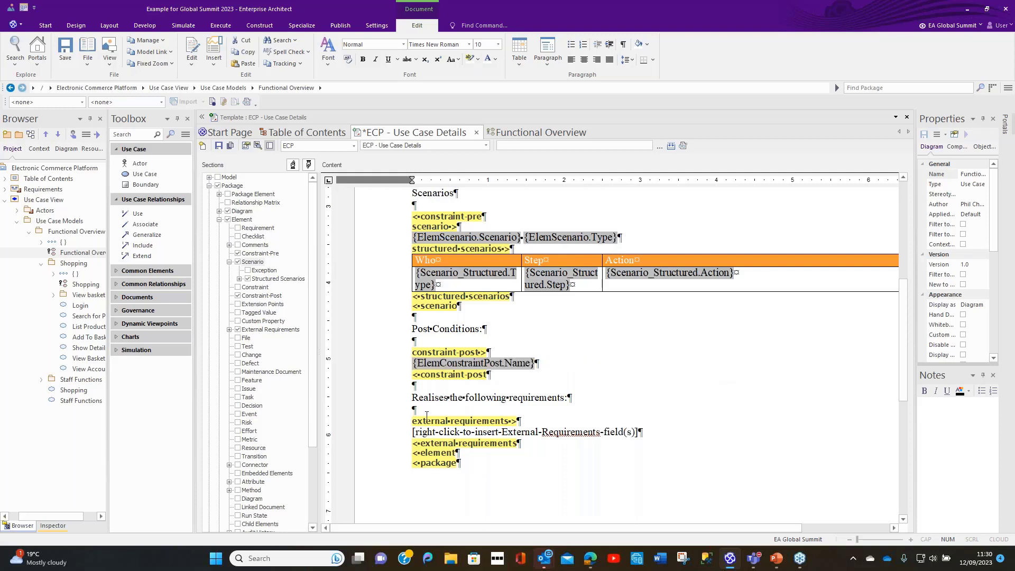
# Step: Replace the external requirements placeholder with a table of 2 rows and 2 columns
pyautogui.moveTo(413, 432); pyautogui.dragTo(638, 431)
pyautogui.press('Delete')
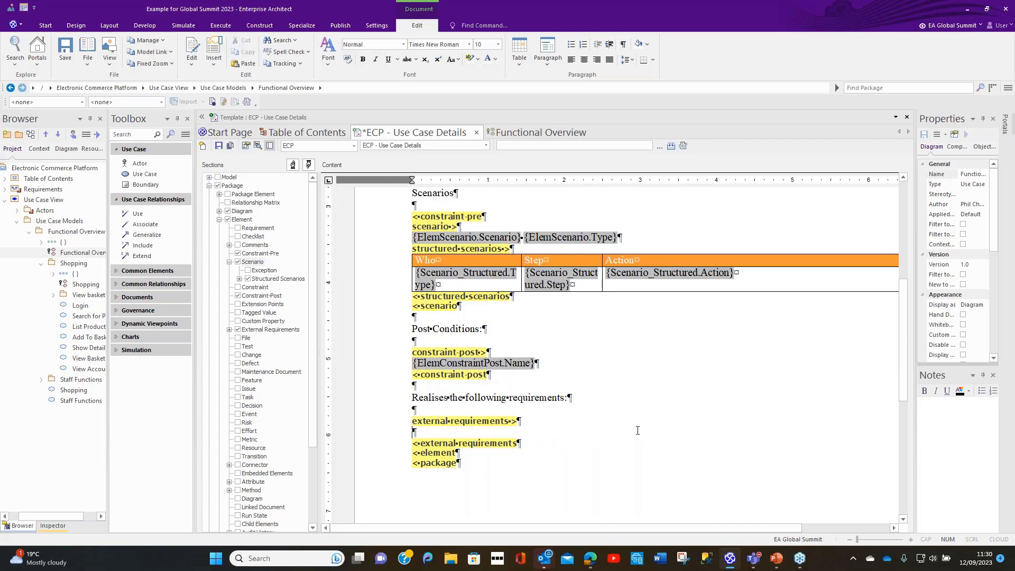
pyautogui.click(522, 62)
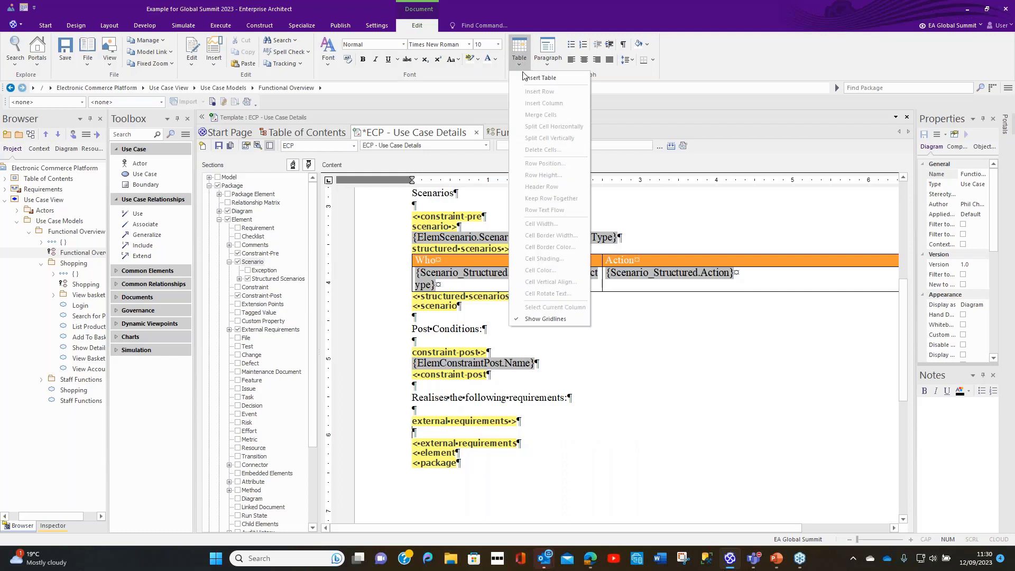
pyautogui.click(525, 80)
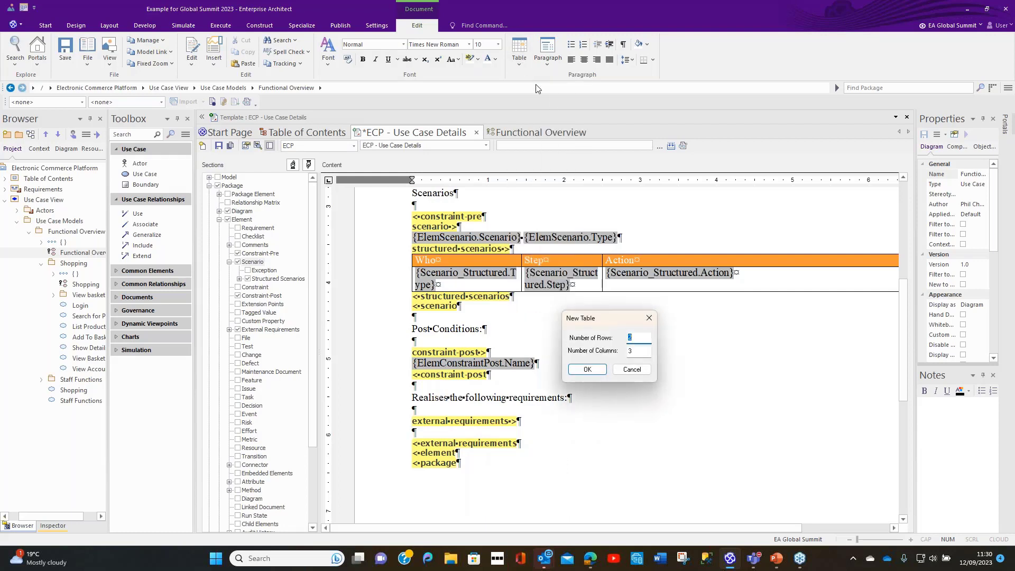
pyautogui.doubleClick(628, 352)
pyautogui.write('2')
pyautogui.click(587, 369)
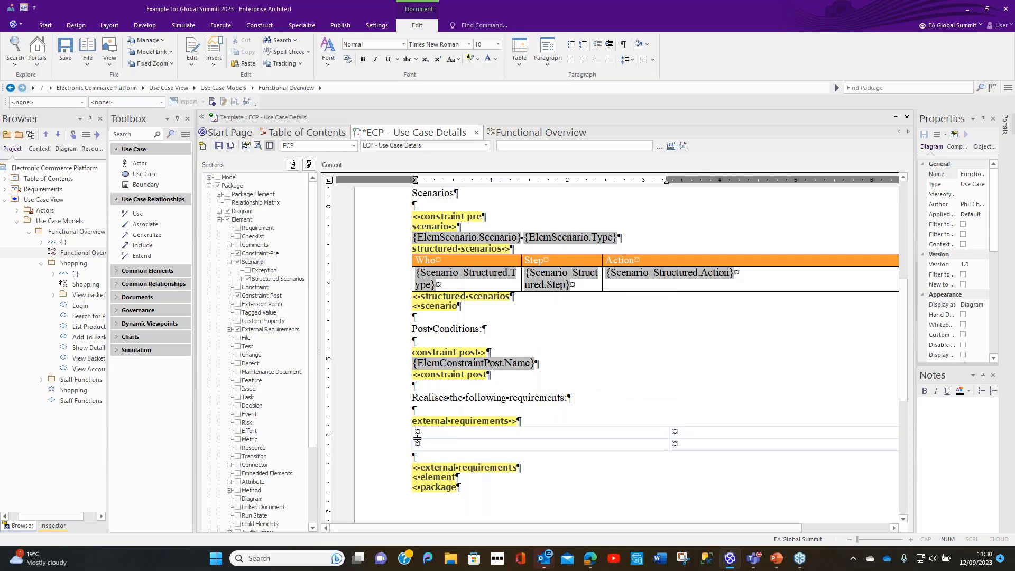
# Step: Enter Name and Description as the external requirements table's column headings, and narrow the Name column
pyautogui.rightClick(417, 437)
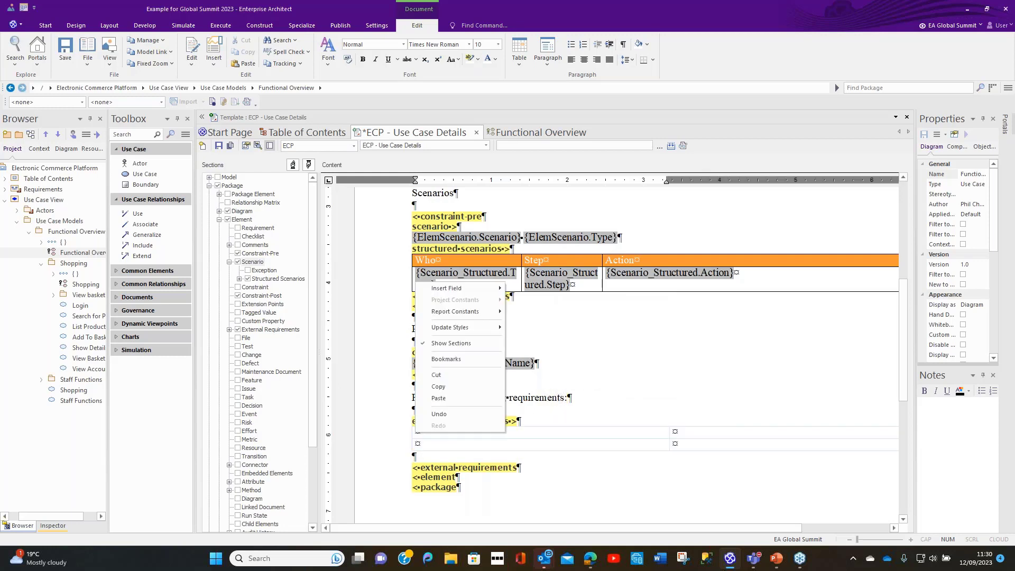
pyautogui.click(535, 440)
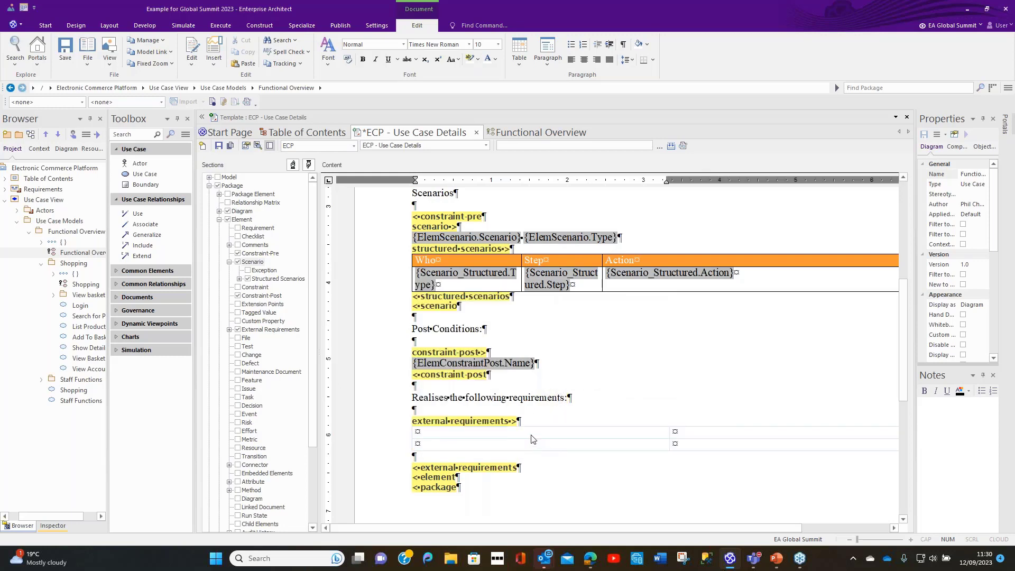
pyautogui.click(421, 431)
pyautogui.write('Name')
pyautogui.click(676, 432)
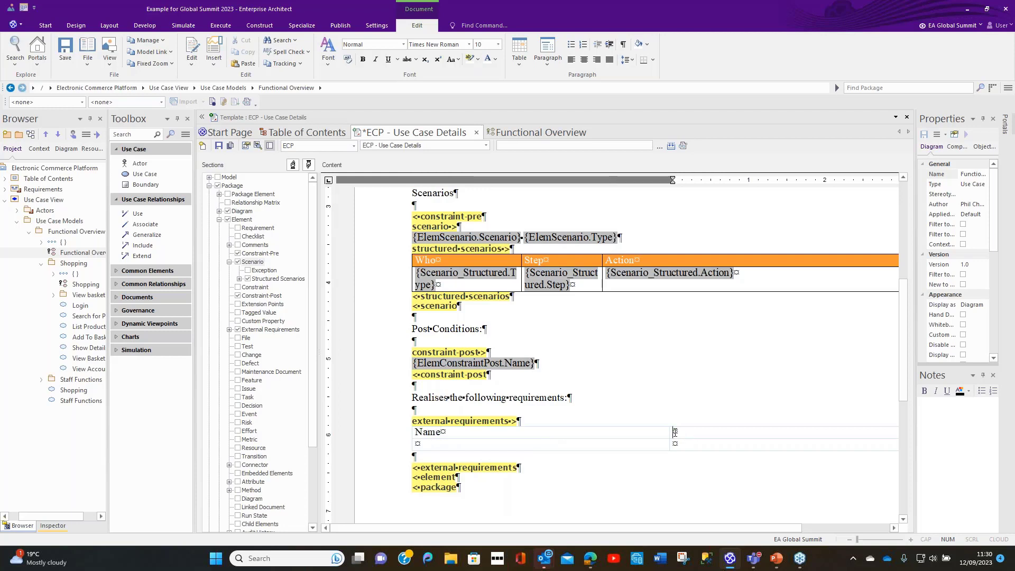
pyautogui.write('Description')
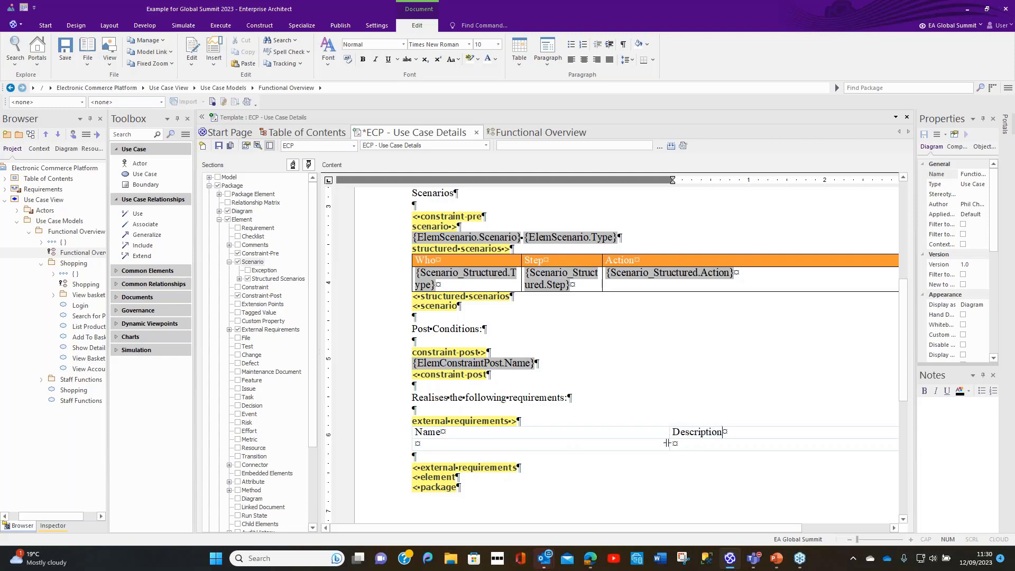
pyautogui.moveTo(670, 438); pyautogui.dragTo(577, 444)
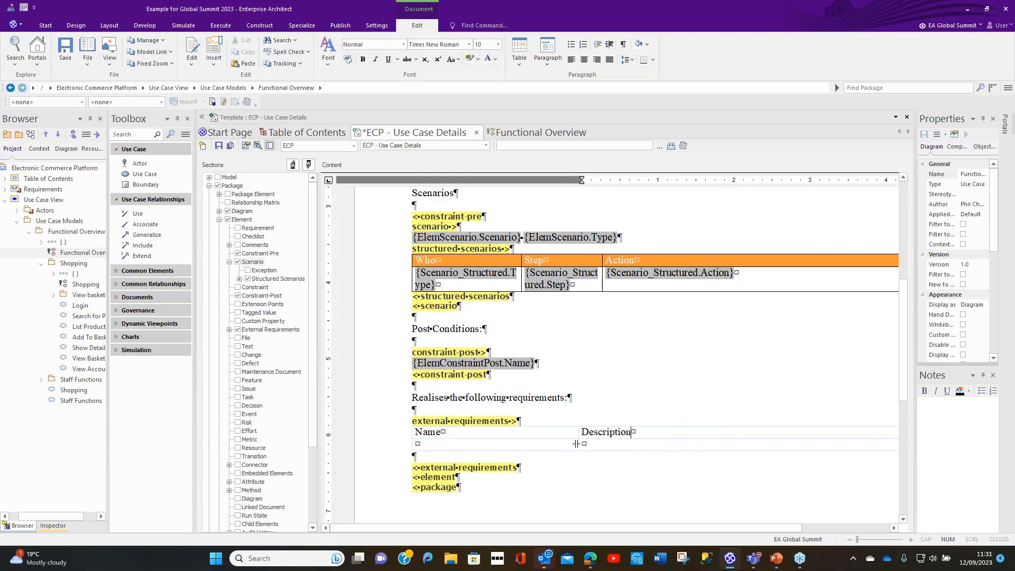
# Step: Insert the external requirement fields Name and Notes in the second row beneath Name and Description respectively
pyautogui.rightClick(419, 442)
pyautogui.moveTo(446, 300)
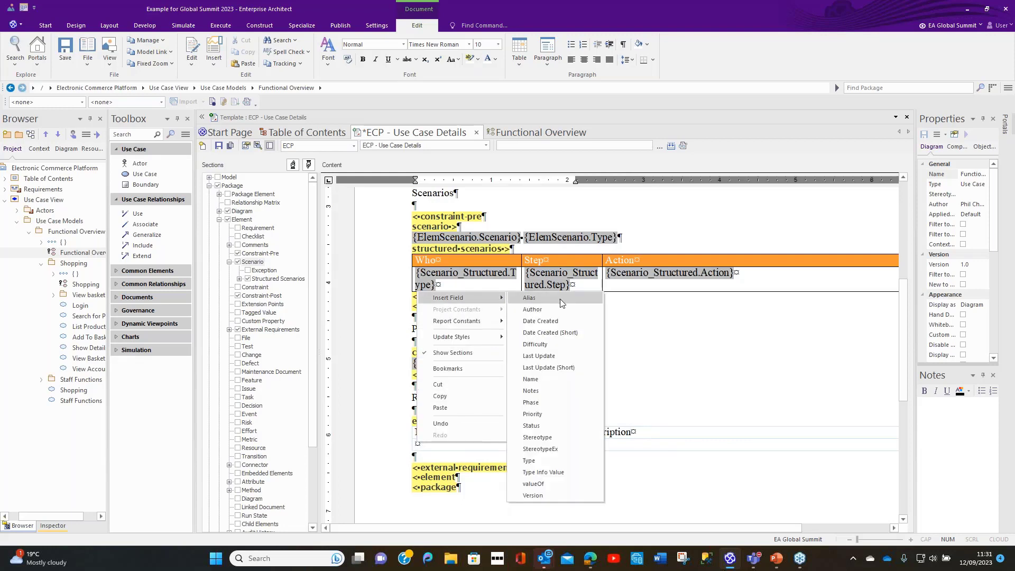
pyautogui.click(534, 380)
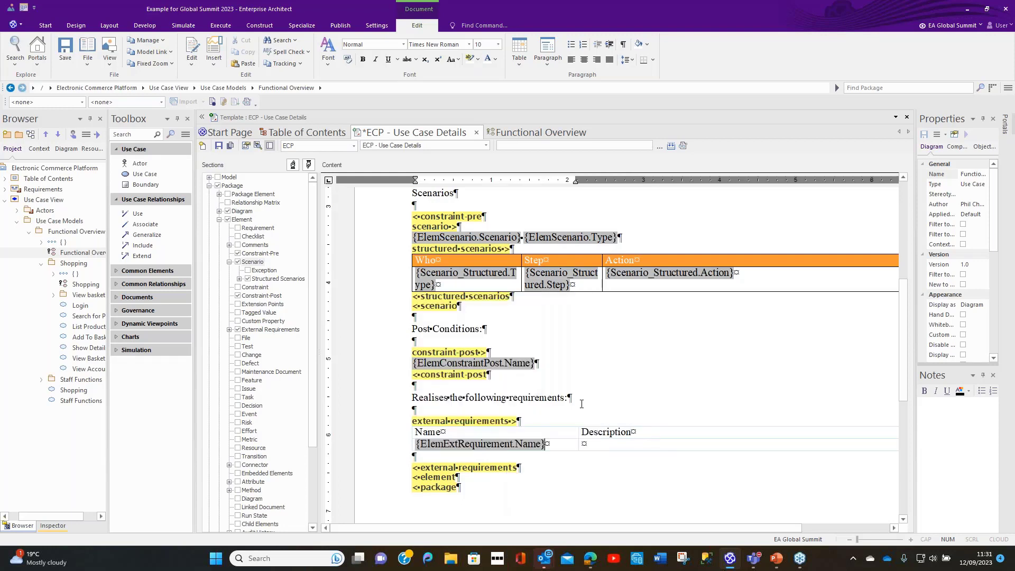
pyautogui.rightClick(584, 443)
pyautogui.moveTo(614, 299)
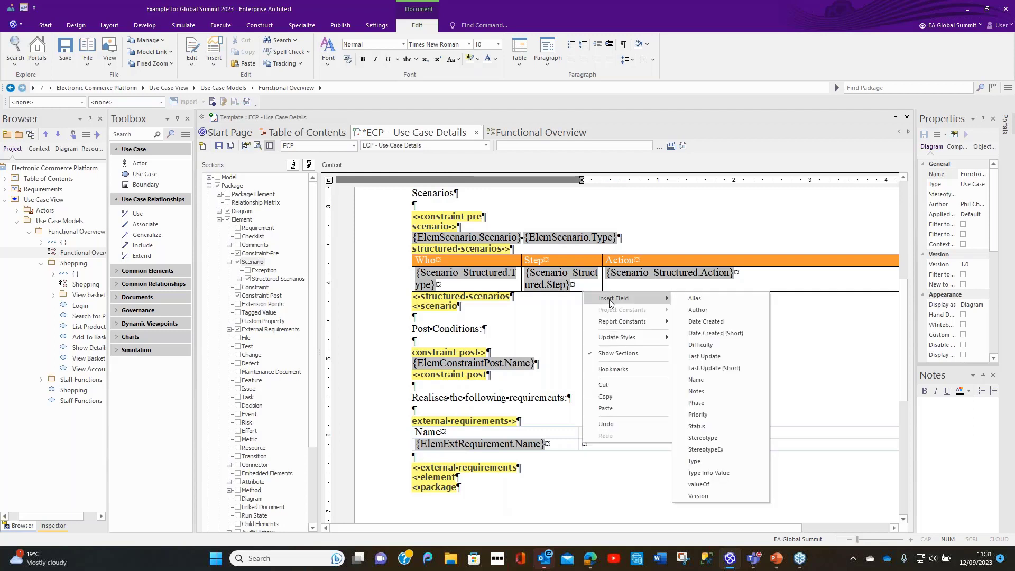
pyautogui.click(697, 391)
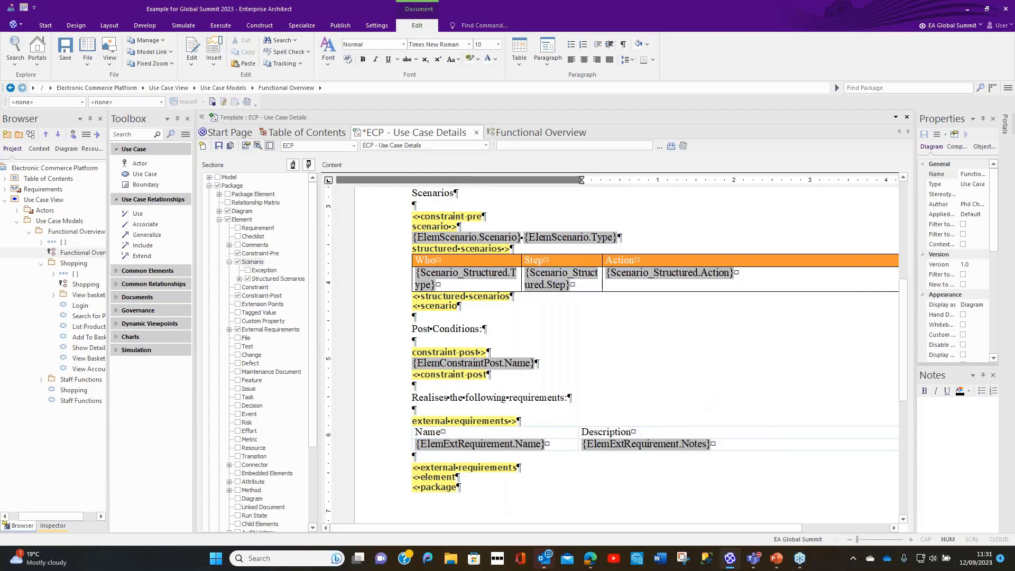
pyautogui.doubleClick(537, 433)
pyautogui.moveTo(538, 433); pyautogui.dragTo(624, 444)
pyautogui.click(519, 62)
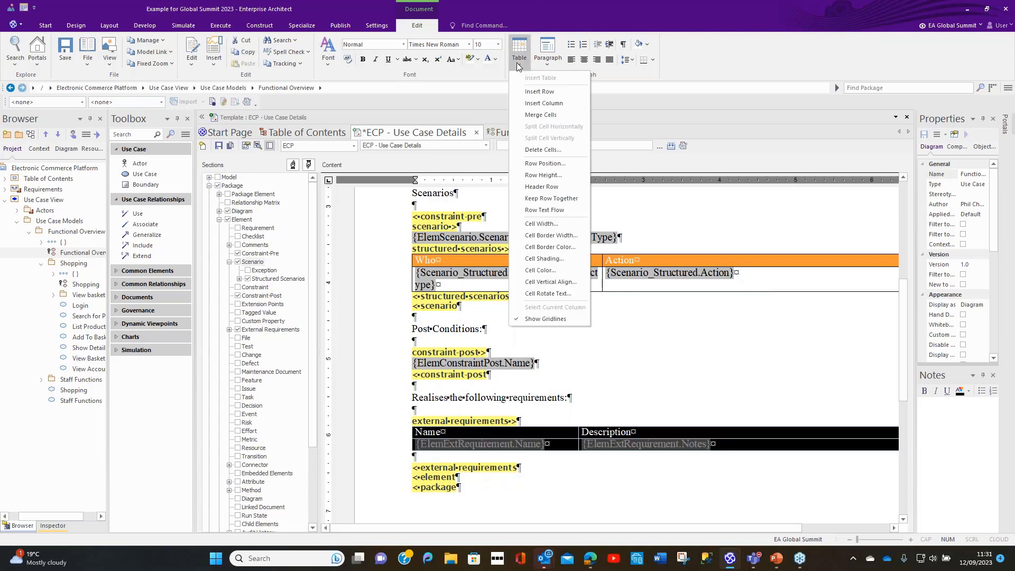
pyautogui.click(535, 249)
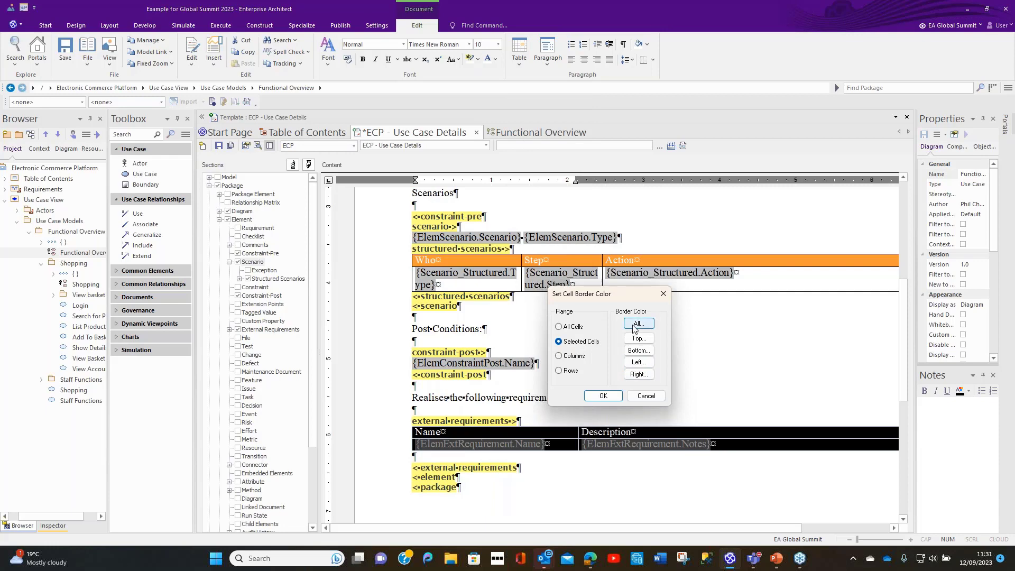
pyautogui.click(643, 396)
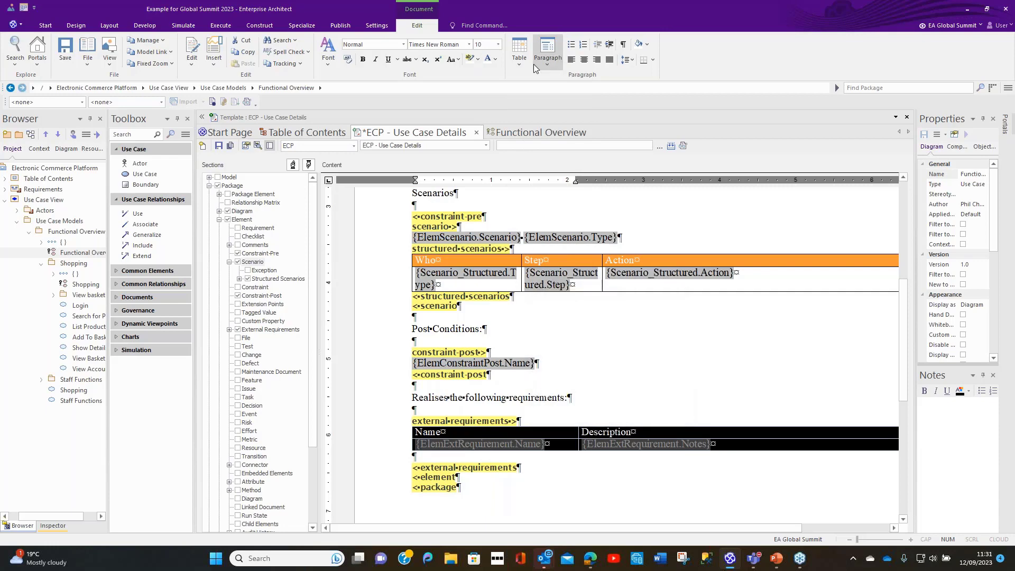
# Step: Set the border width of all cells in the external requirements table to 5 twips
pyautogui.click(519, 58)
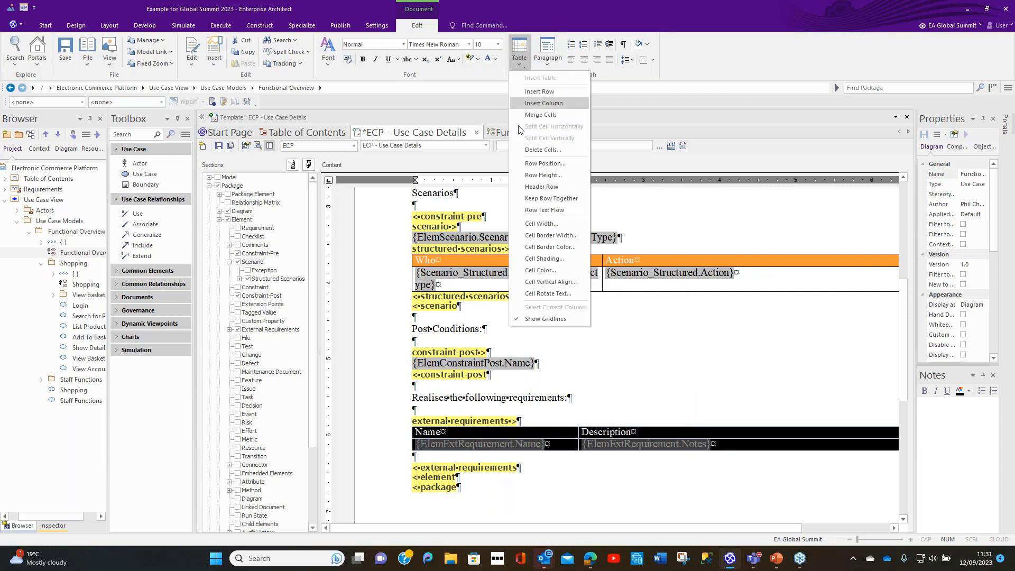
pyautogui.click(528, 236)
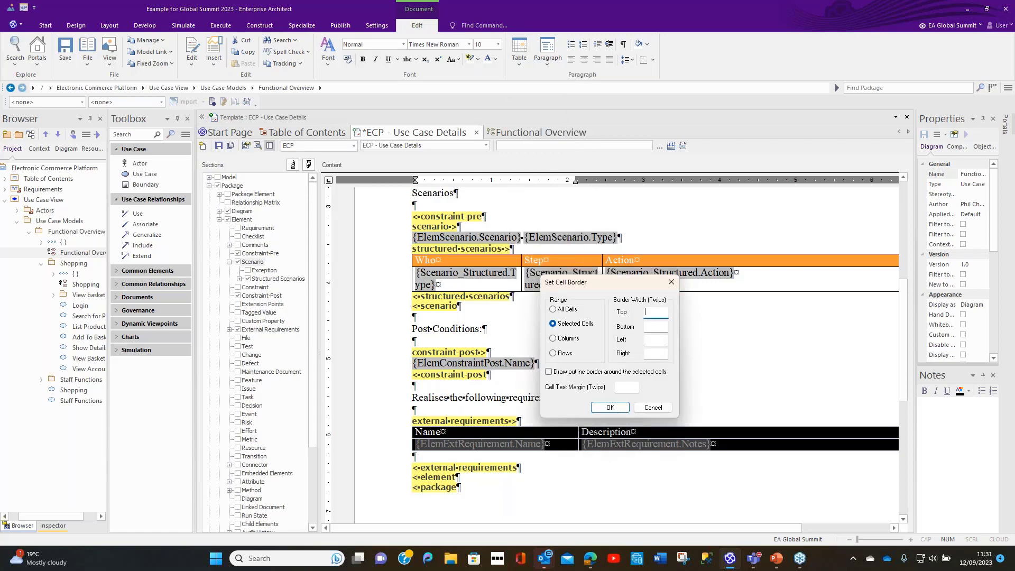
pyautogui.click(653, 325)
pyautogui.write('5')
pyautogui.press('Tab')
pyautogui.write('5')
pyautogui.press('Tab')
pyautogui.write('5')
pyautogui.click(610, 408)
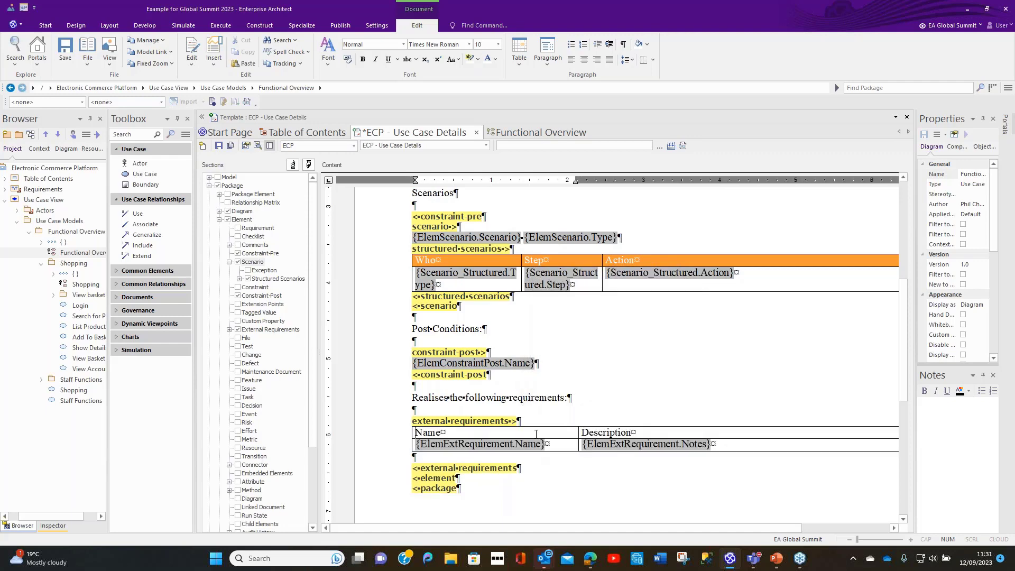
# Step: Set the cell color of the external requirements table's header row to orange with red 255, green 152 and blue 53
pyautogui.moveTo(545, 449); pyautogui.dragTo(598, 433)
pyautogui.click(618, 446)
pyautogui.click(520, 62)
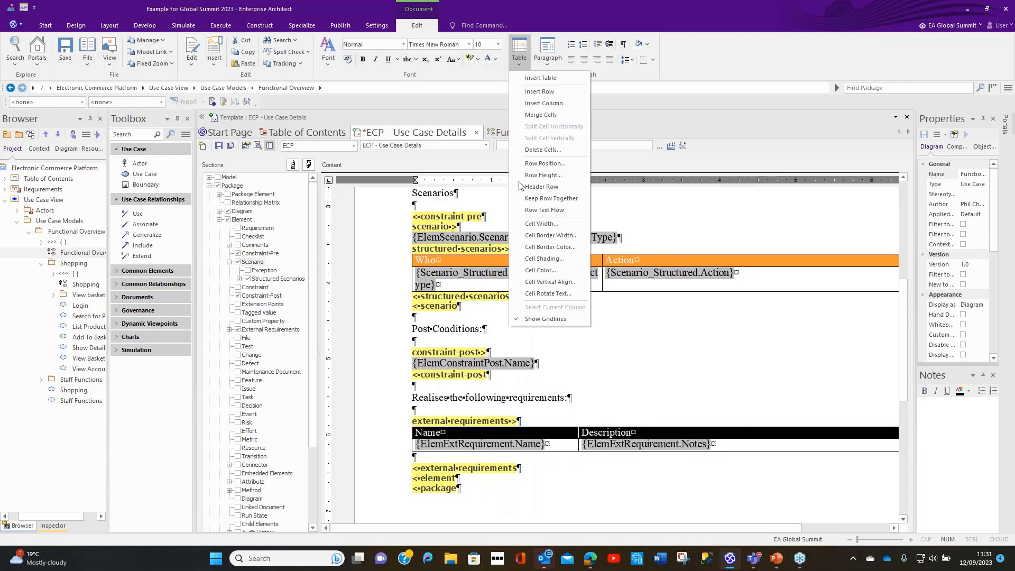
pyautogui.click(534, 270)
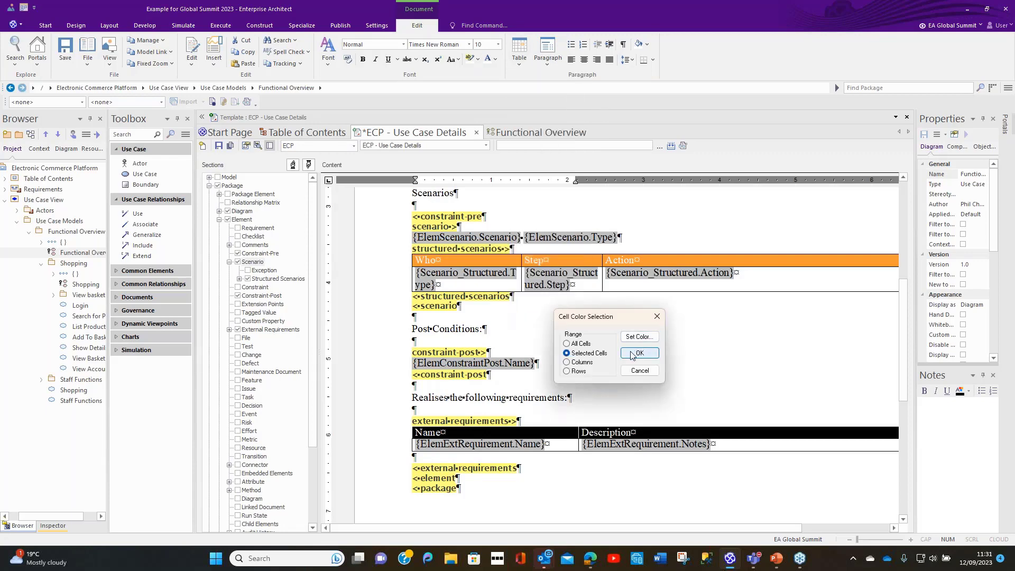
pyautogui.click(640, 337)
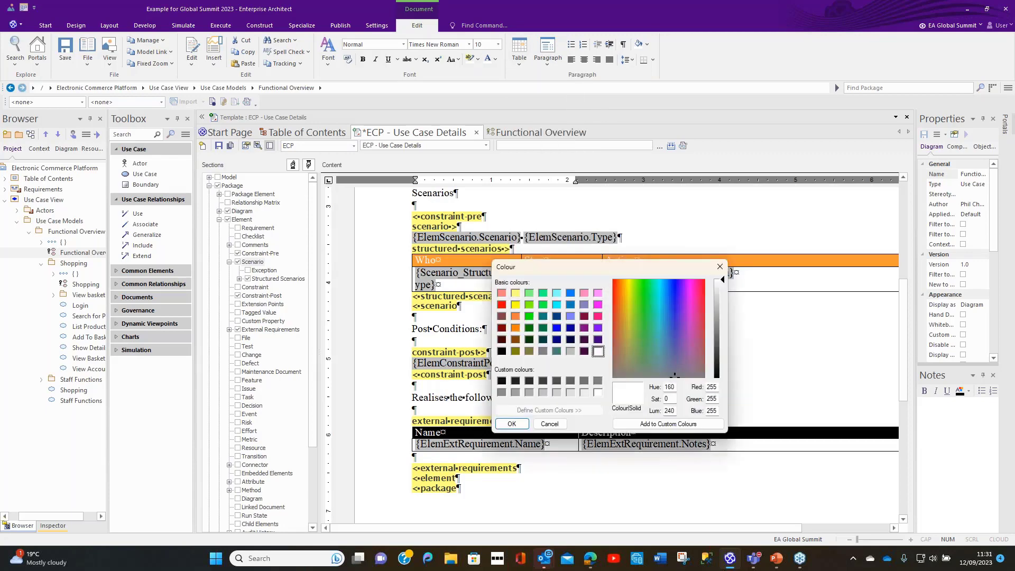
pyautogui.doubleClick(712, 399)
pyautogui.write('152')
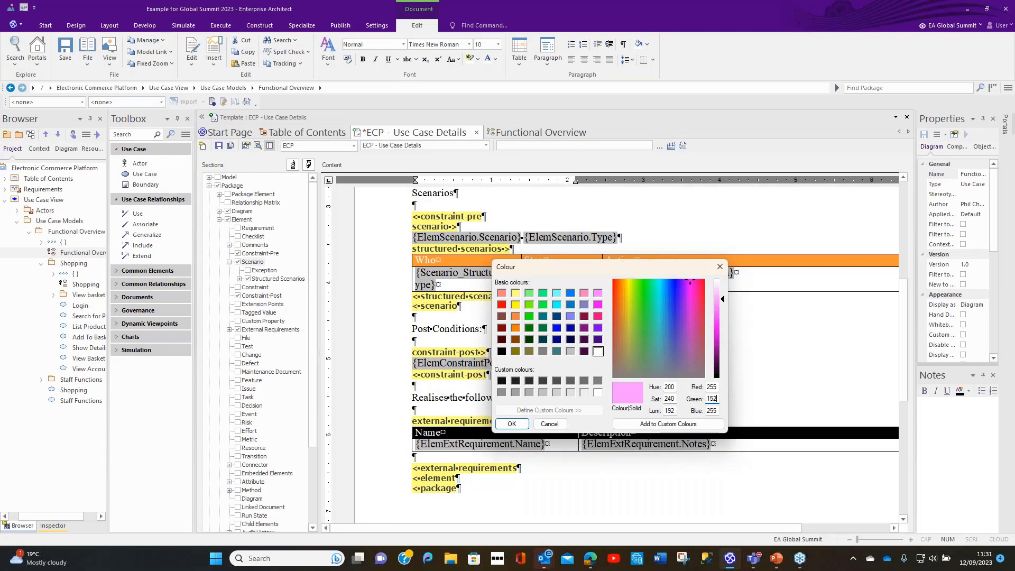
pyautogui.press('Tab')
pyautogui.write('53')
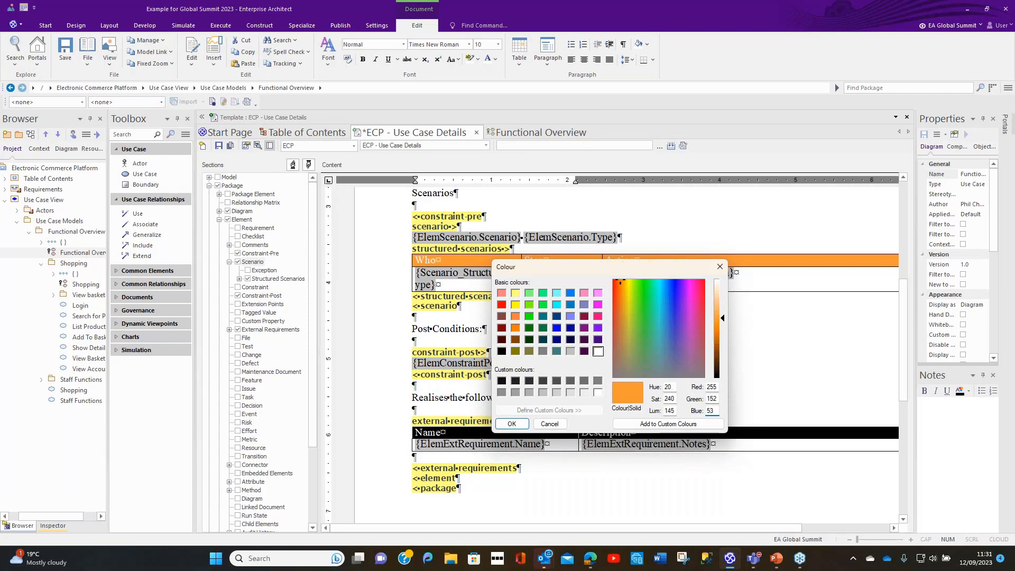
pyautogui.click(512, 423)
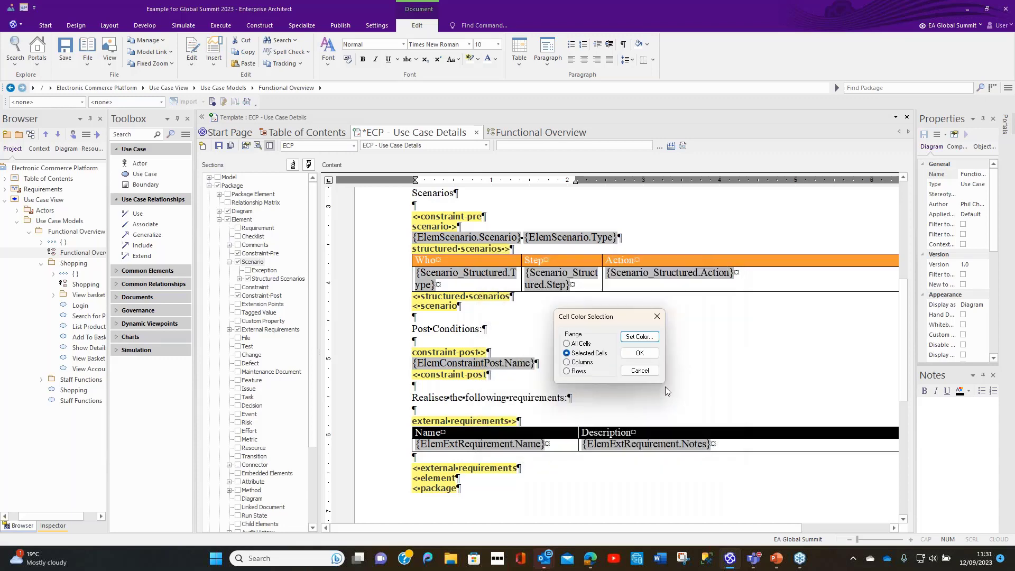
pyautogui.click(640, 353)
# Step: Make the external requirements table's header text white and save the template
pyautogui.click(551, 431)
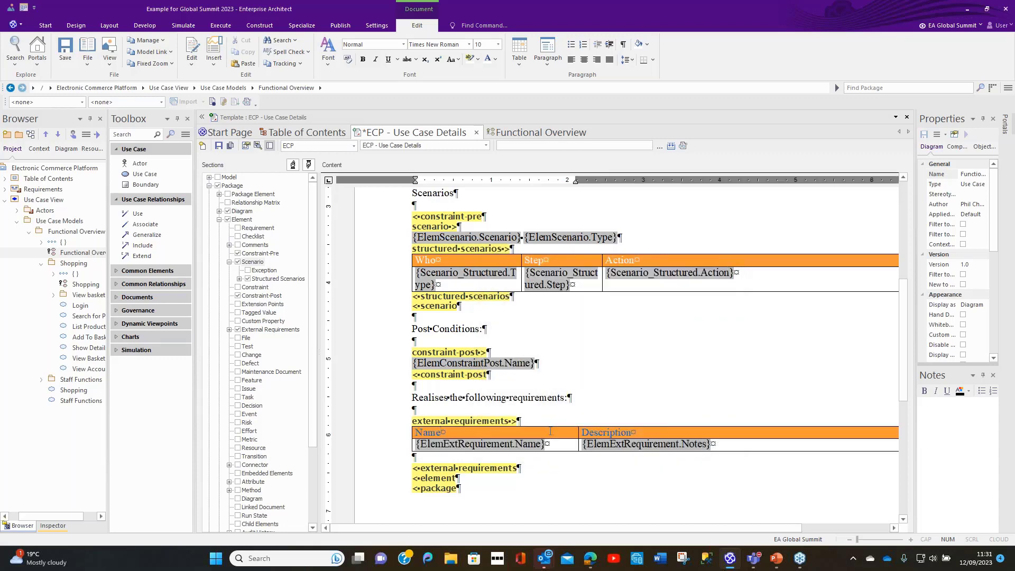
pyautogui.tripleClick(550, 431)
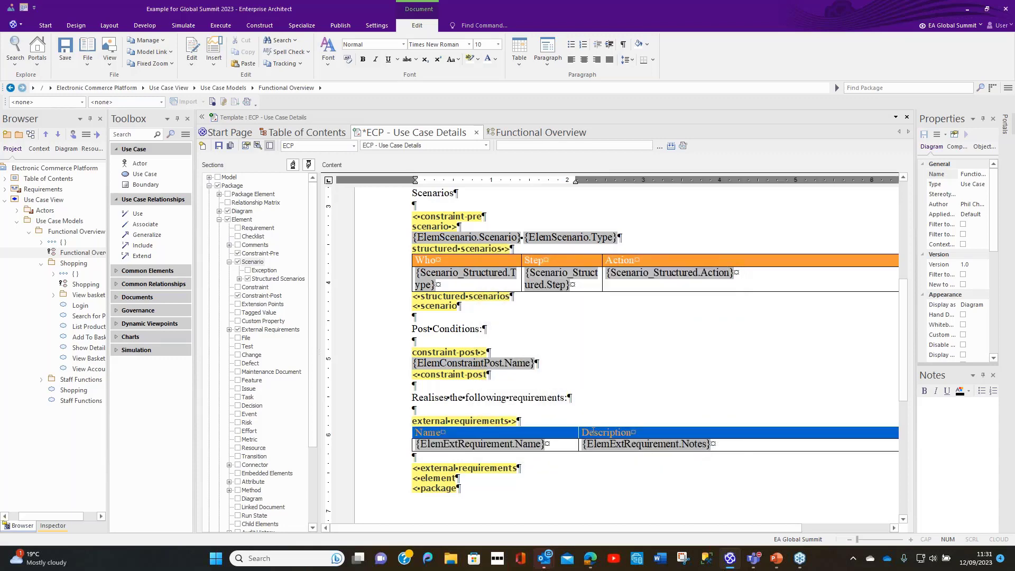
pyautogui.click(490, 59)
pyautogui.click(606, 367)
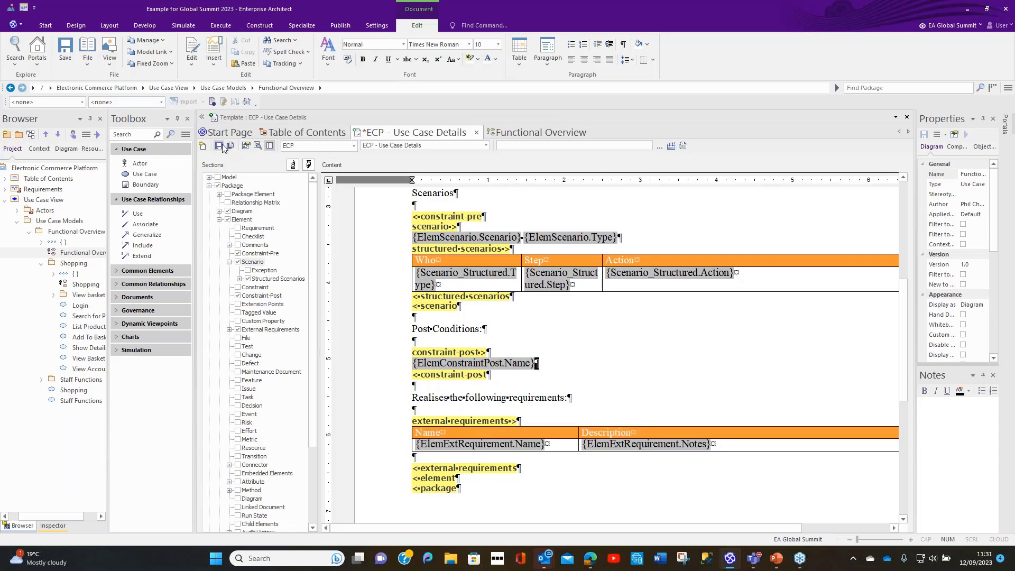
pyautogui.hotkey('ctrl', 's')
# Step: Generate a report for the View basket package to View basket.docx using the template ECP - Use Case Details
pyautogui.scroll(-3, 529, 433)
pyautogui.scroll(8, 529, 433)
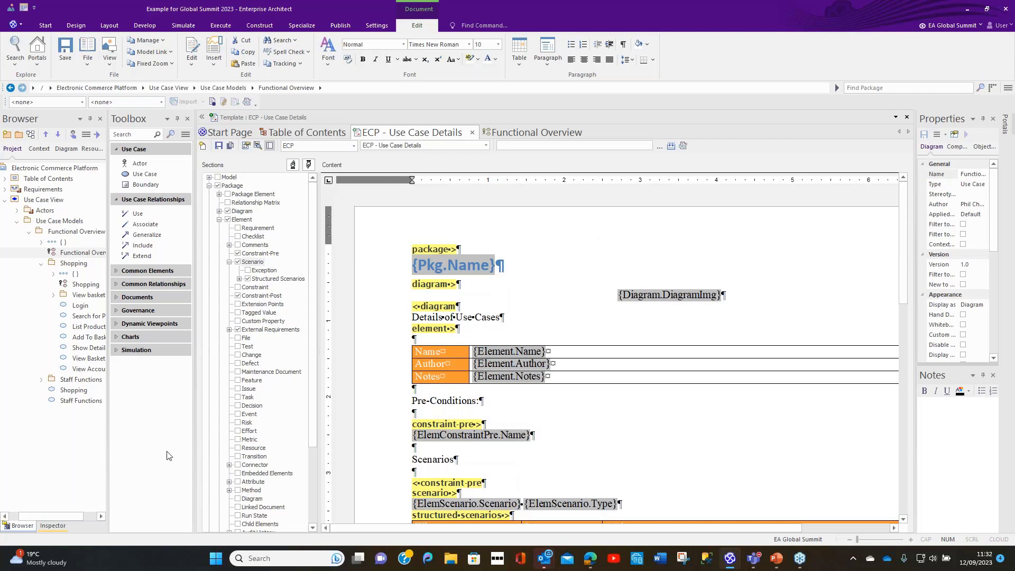
pyautogui.click(67, 296)
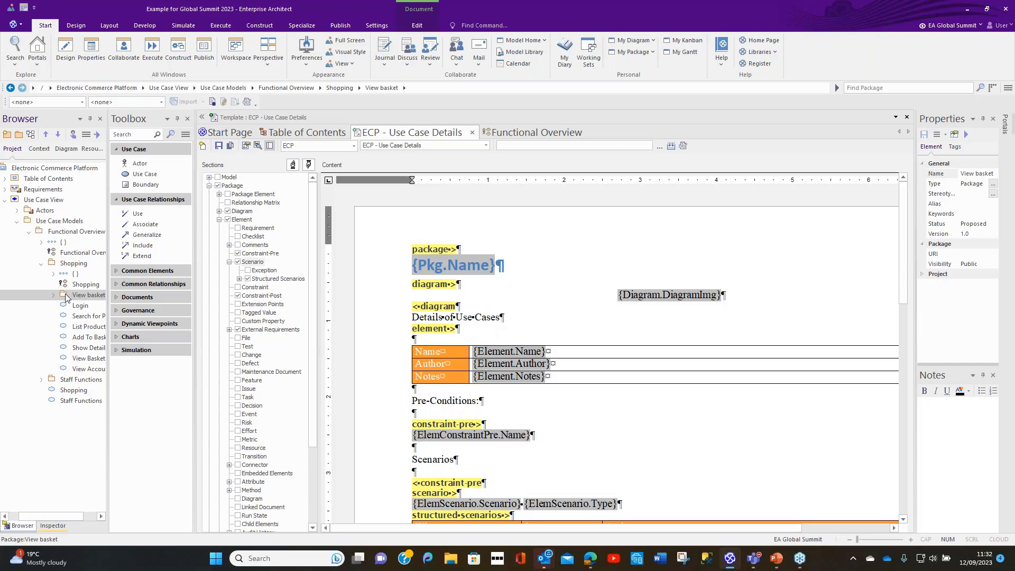
pyautogui.press('F8')
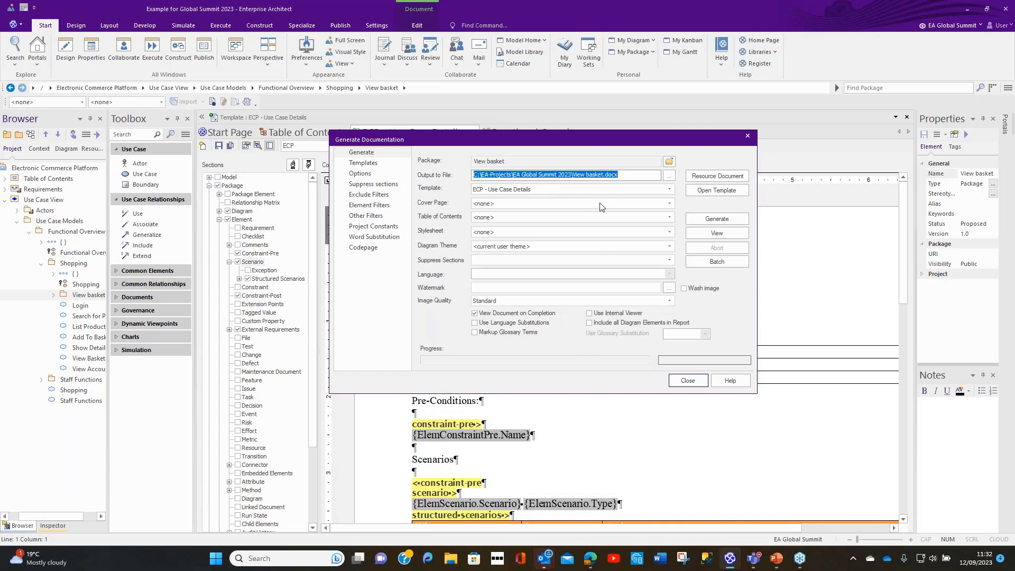
pyautogui.click(730, 221)
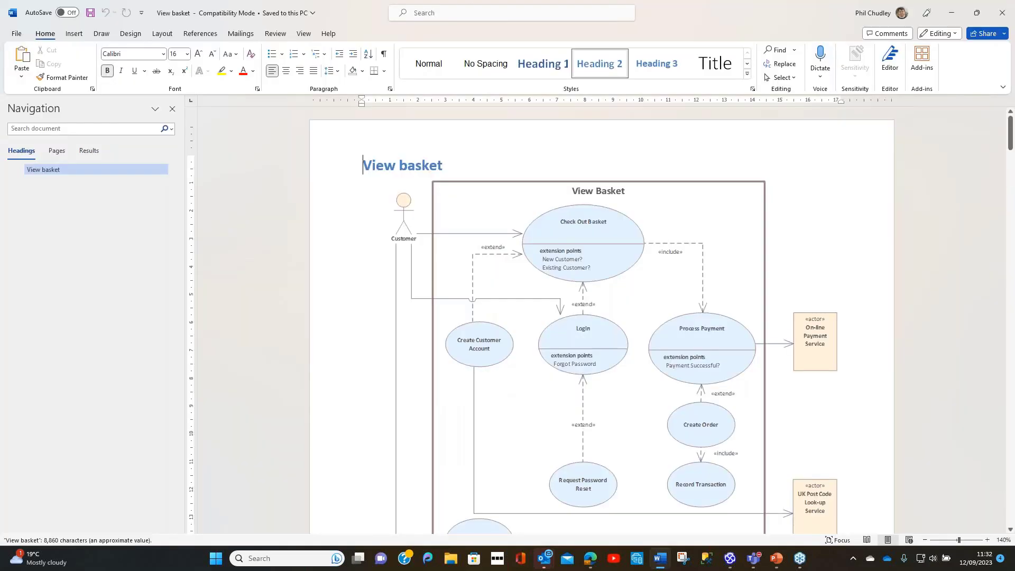
# Step: Examine the diagram and Check Out Basket details in the generated report, and try the Login link in step 4 of the basic path
pyautogui.scroll(-6, 702, 232)
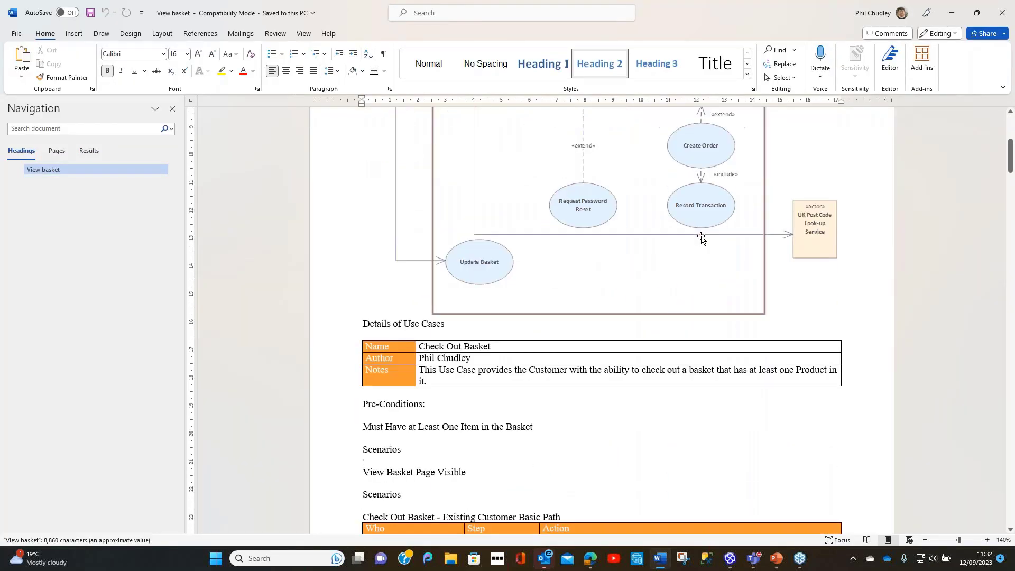
pyautogui.scroll(-1, 702, 238)
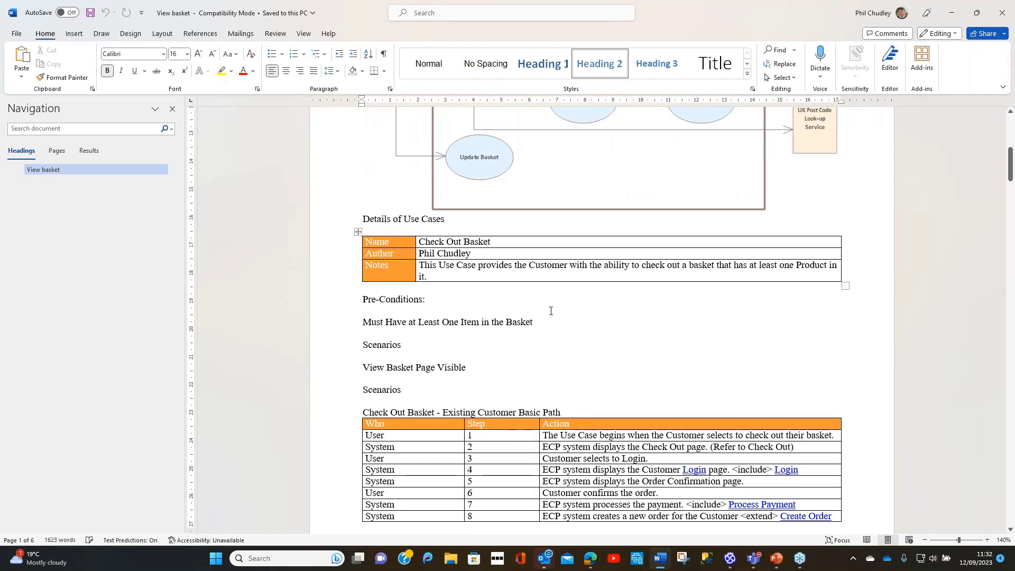
pyautogui.scroll(-1, 551, 311)
pyautogui.scroll(-2, 439, 296)
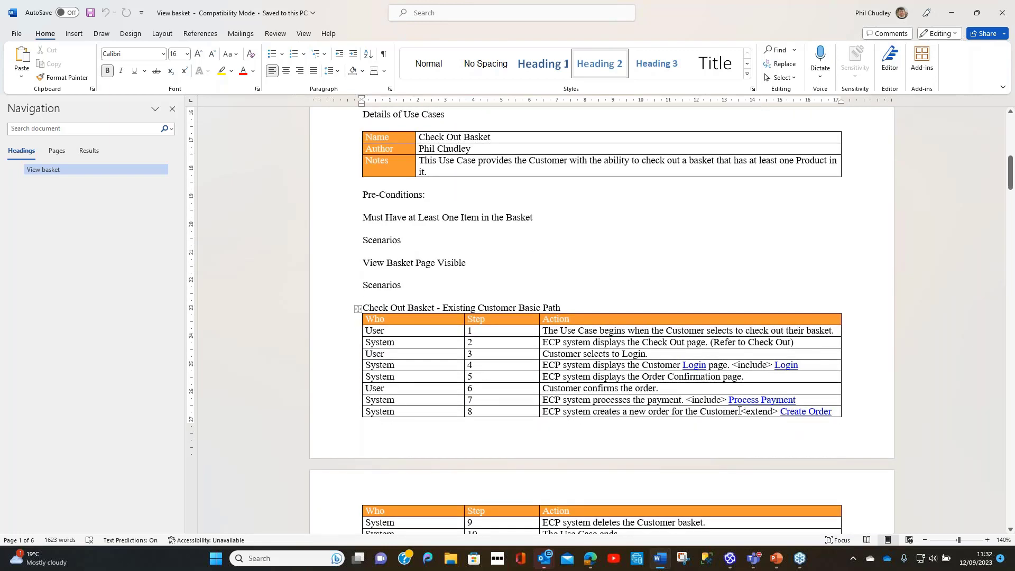
pyautogui.keyDown('ctrl'); pyautogui.click(688, 365); pyautogui.keyUp('ctrl')
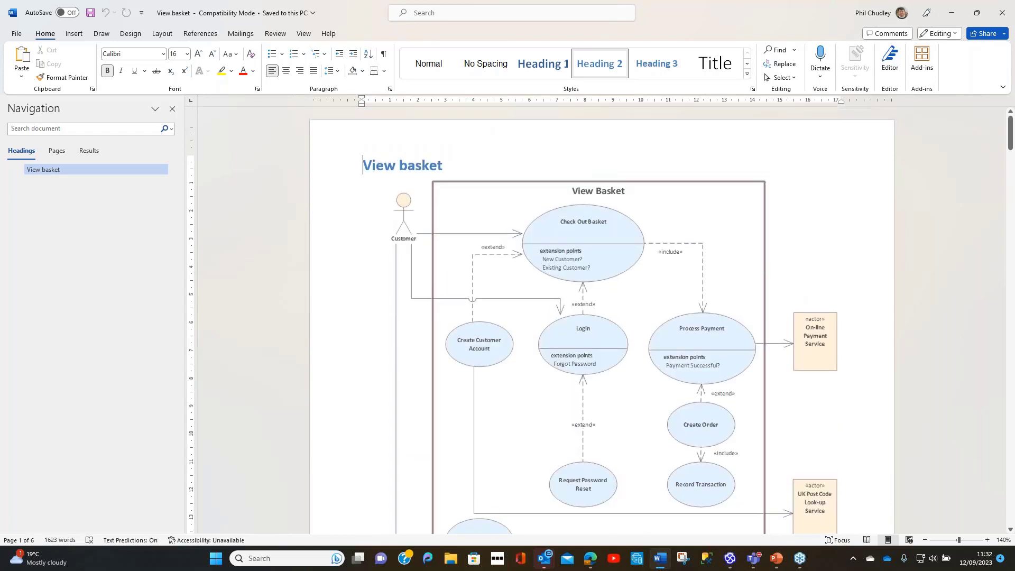
# Step: Review the Check Out Basket basic path and alternate scenario tables, including how the basic path table continues across the page break
pyautogui.scroll(-5, 689, 365)
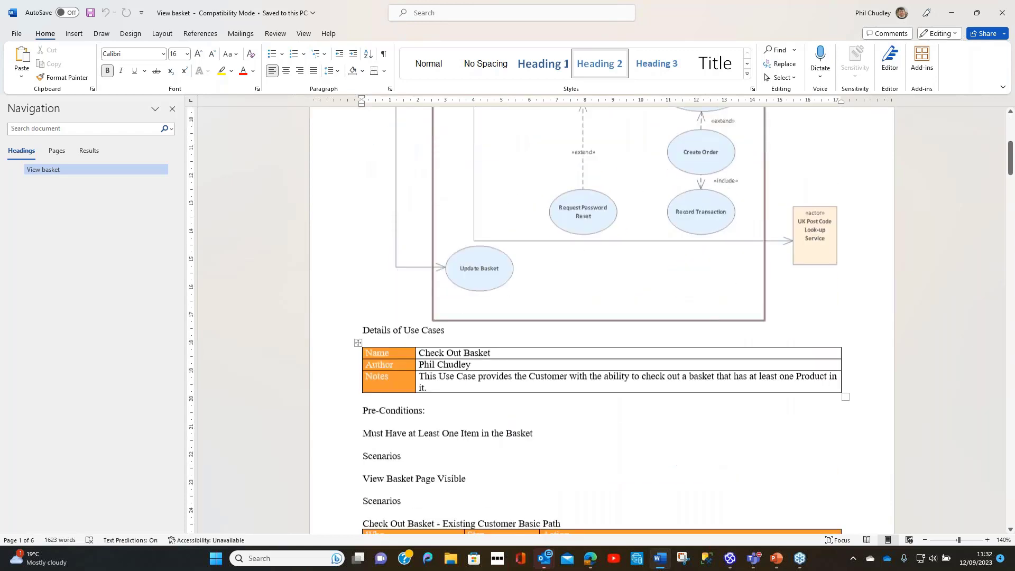
pyautogui.scroll(-7, 687, 367)
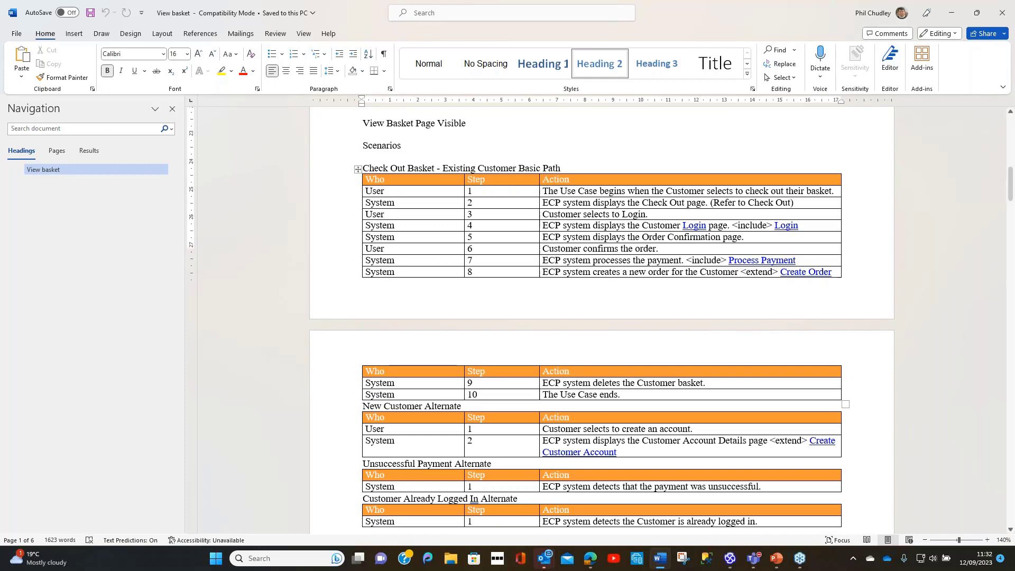
pyautogui.scroll(-3, 739, 294)
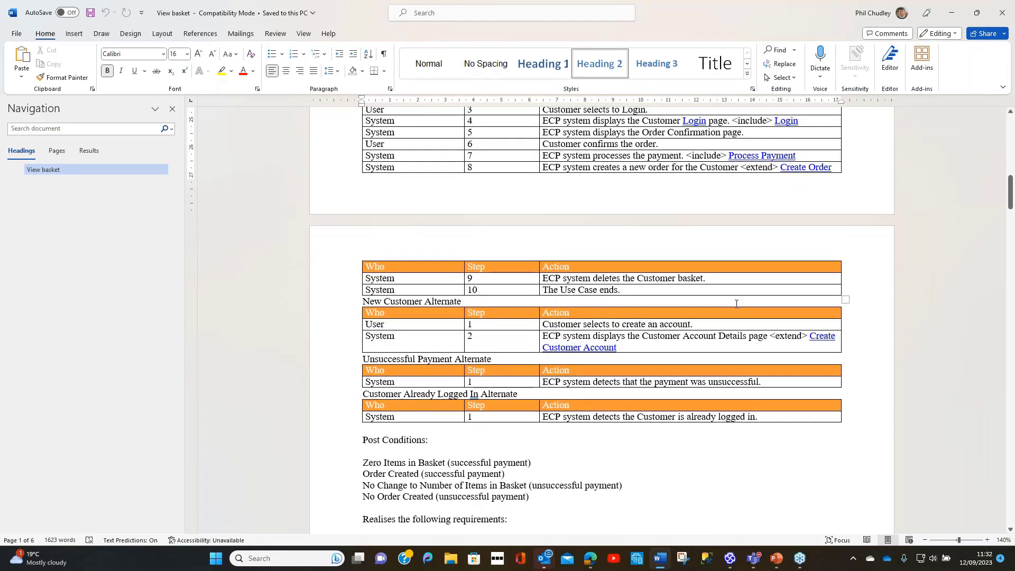
pyautogui.scroll(4, 737, 304)
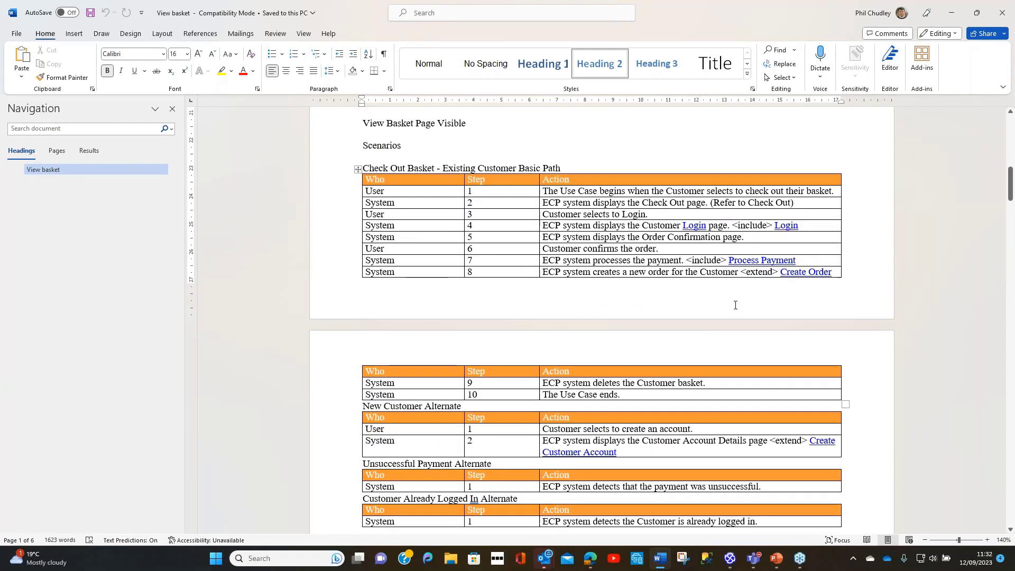
pyautogui.scroll(-10, 596, 262)
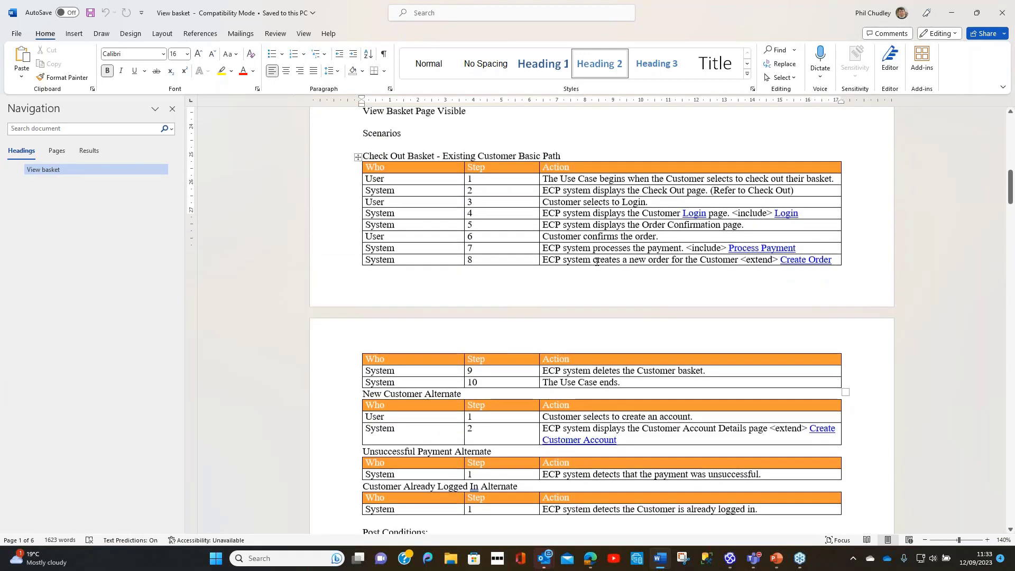
# Step: Examine the post conditions, realised requirements tables and remaining use cases through to the report's end, and close the report and the document generation dialog
pyautogui.scroll(-7, 595, 281)
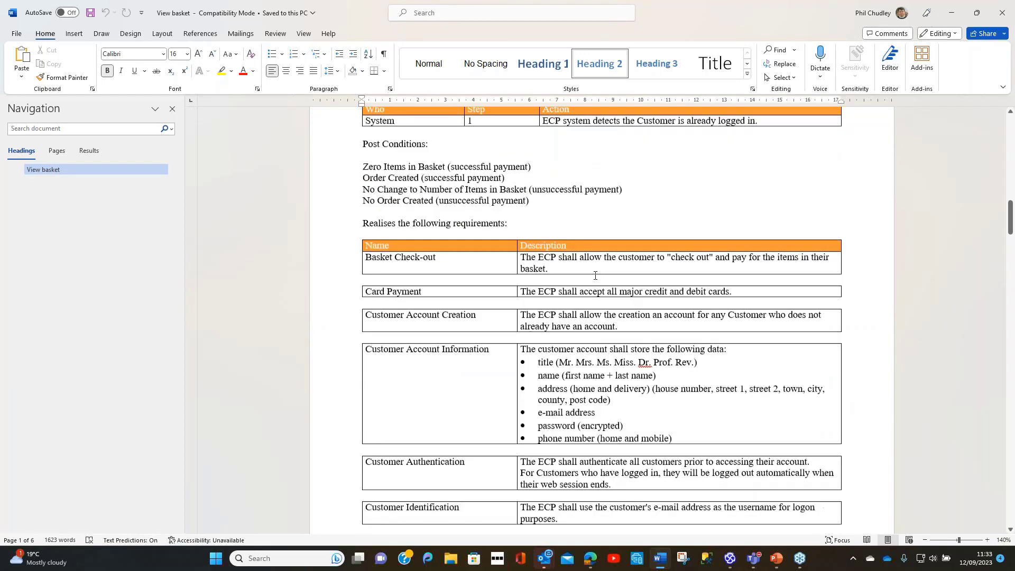
pyautogui.scroll(-11, 595, 281)
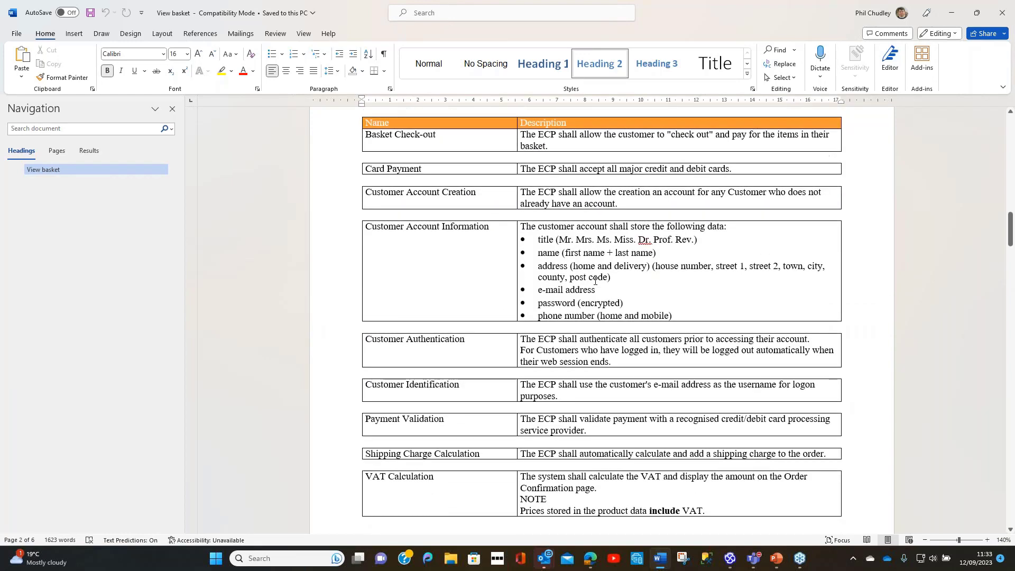
pyautogui.scroll(-6, 595, 289)
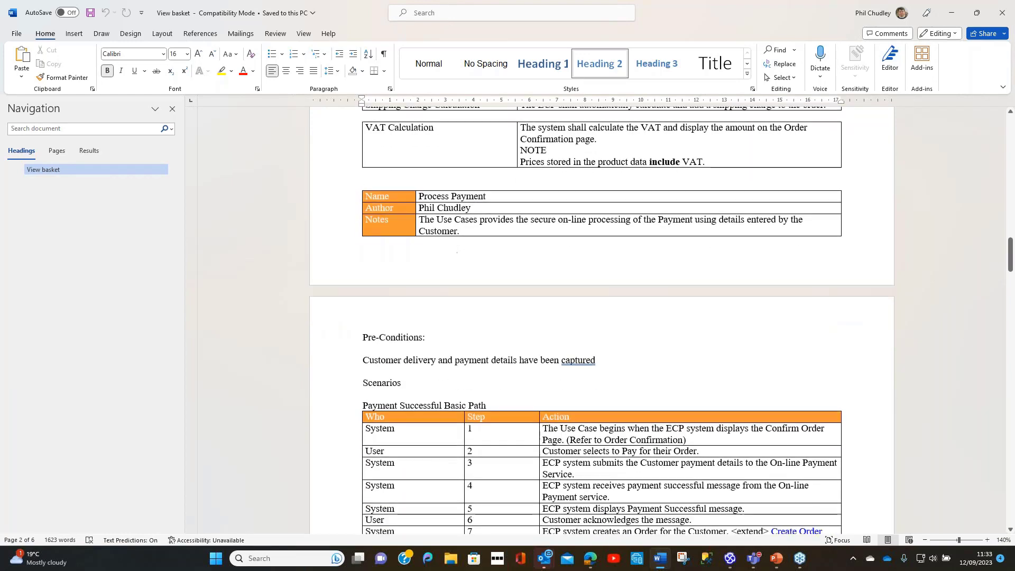
pyautogui.scroll(-15, 591, 298)
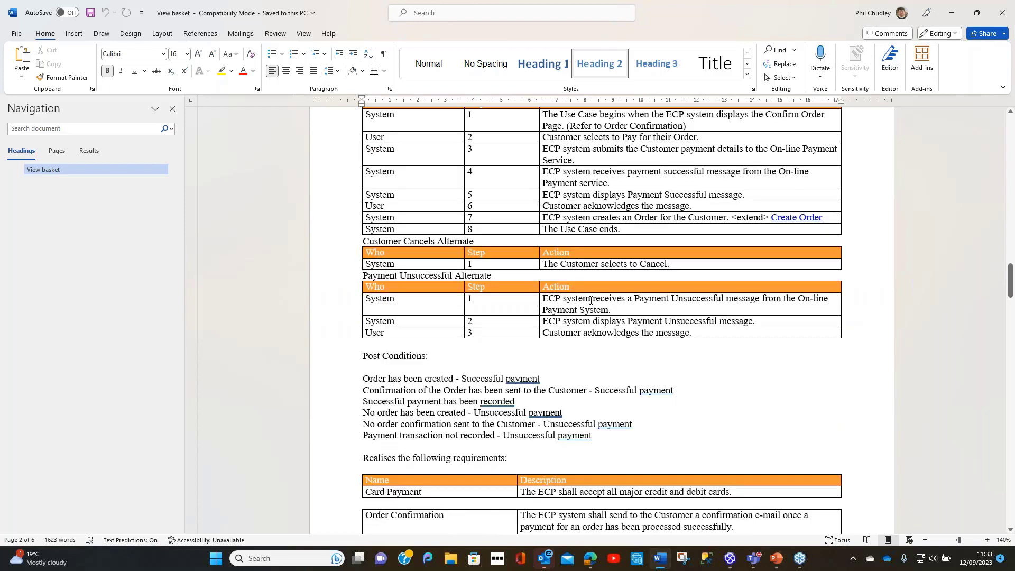
pyautogui.scroll(-20, 589, 305)
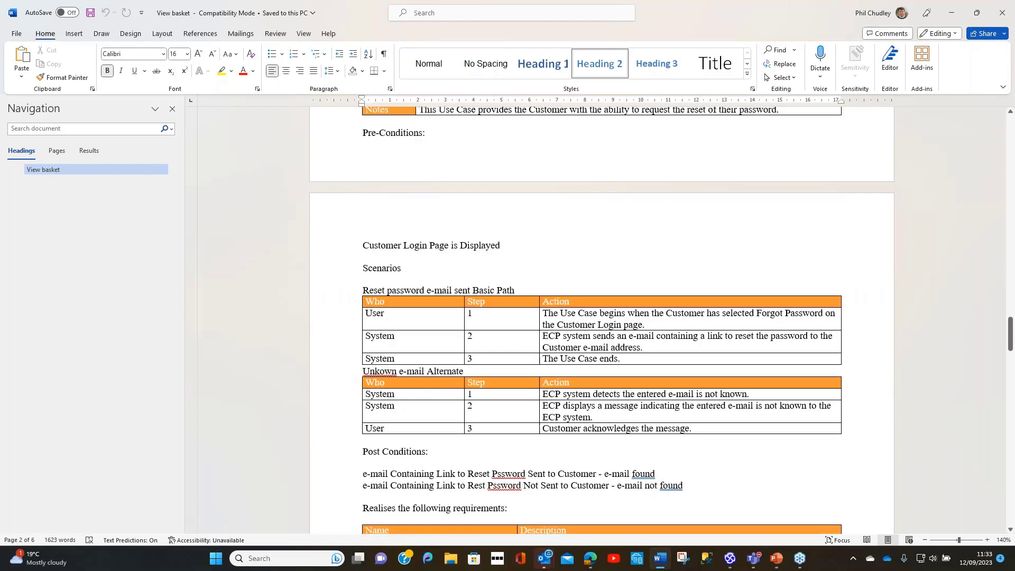
pyautogui.scroll(-17, 588, 312)
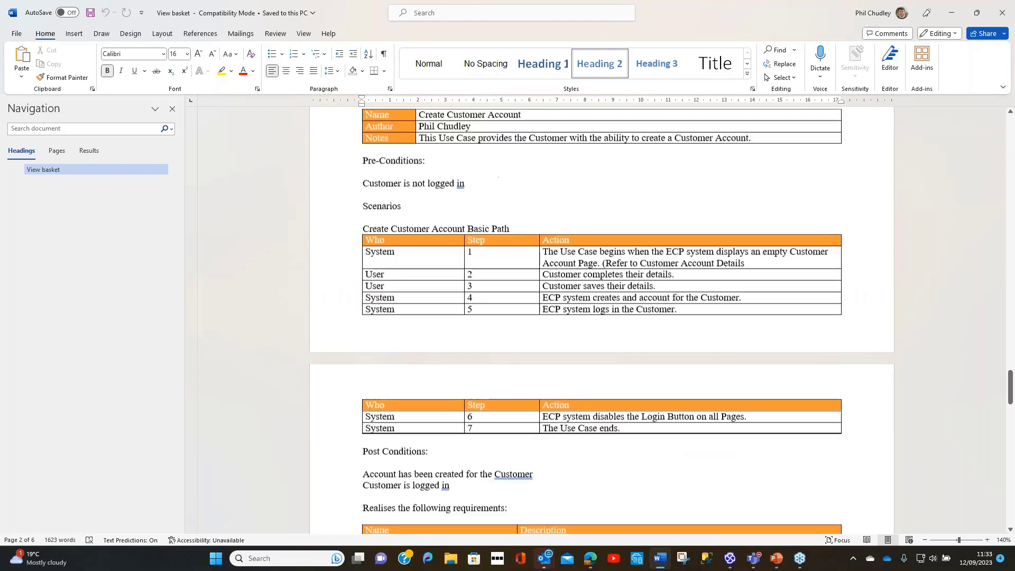
pyautogui.scroll(-20, 577, 349)
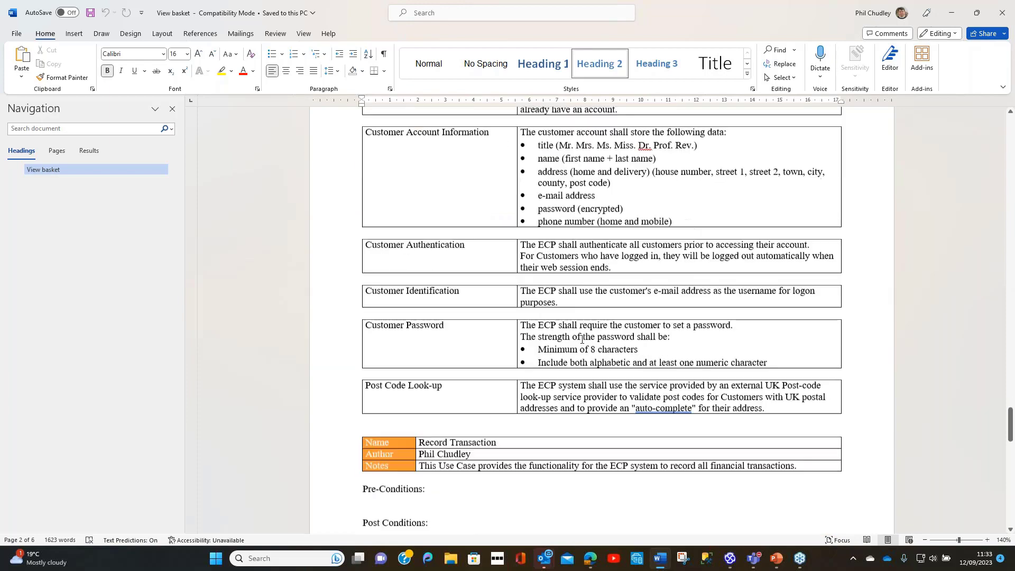
pyautogui.scroll(-17, 577, 349)
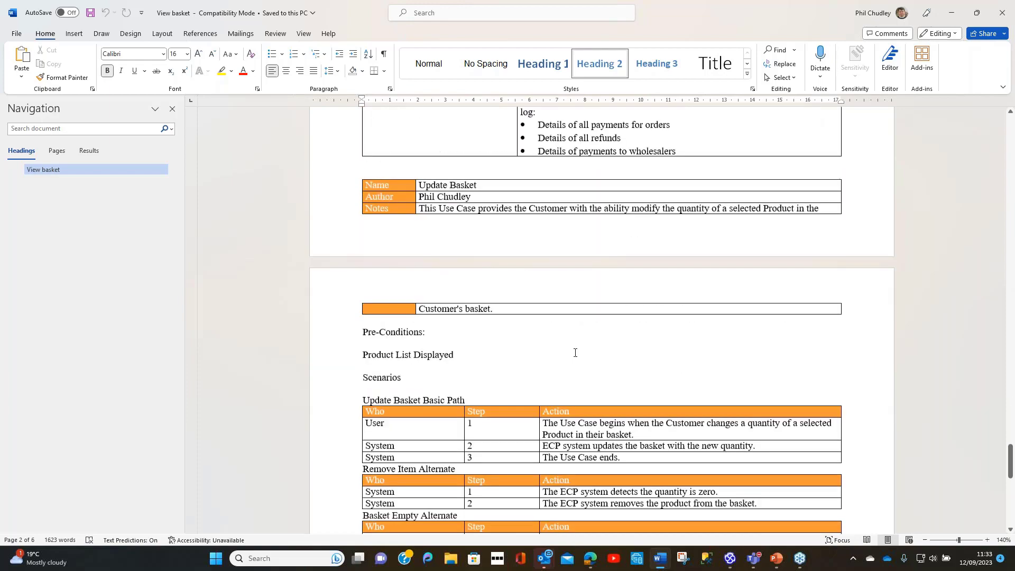
pyautogui.scroll(-3, 574, 362)
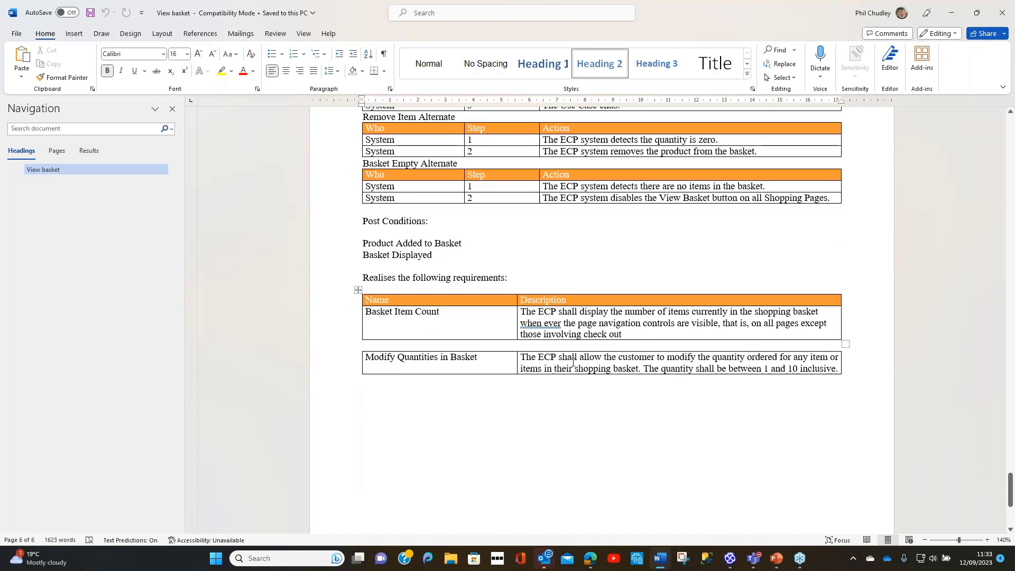
pyautogui.click(998, 16)
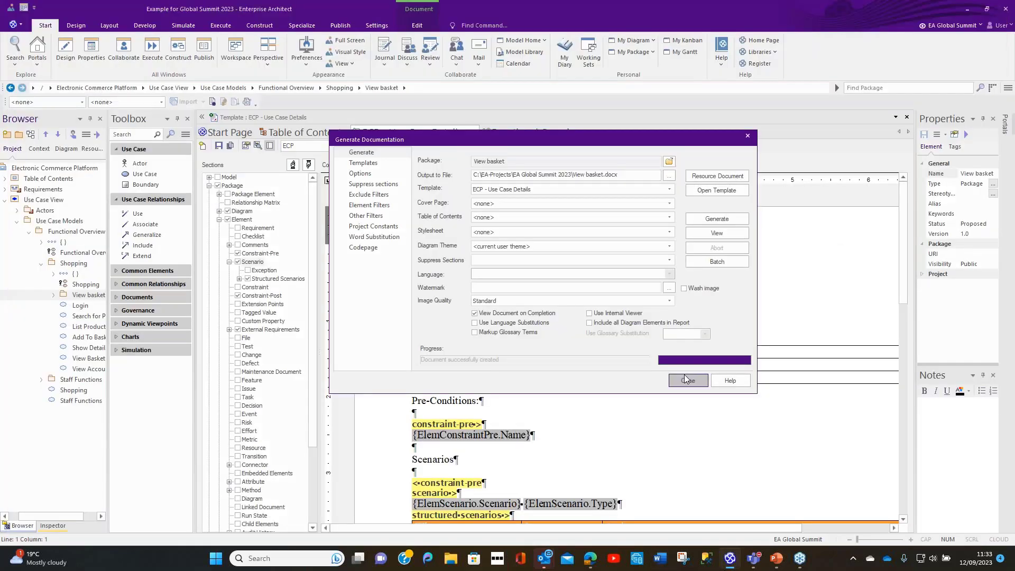
pyautogui.click(687, 380)
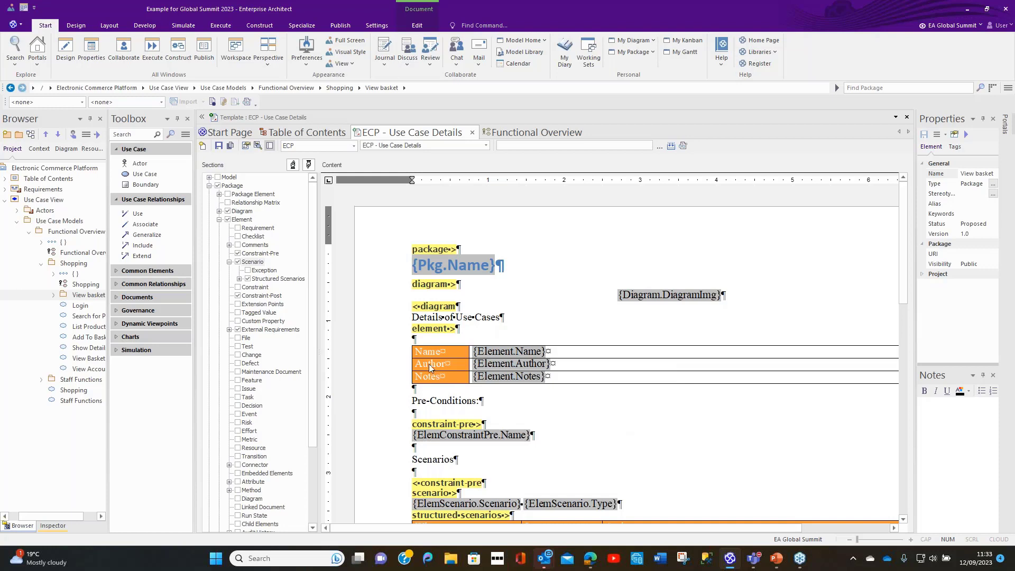
# Step: Apply the Table Heading style to the Name, Author and Notes label cells of the element table
pyautogui.moveTo(429, 354); pyautogui.dragTo(433, 376)
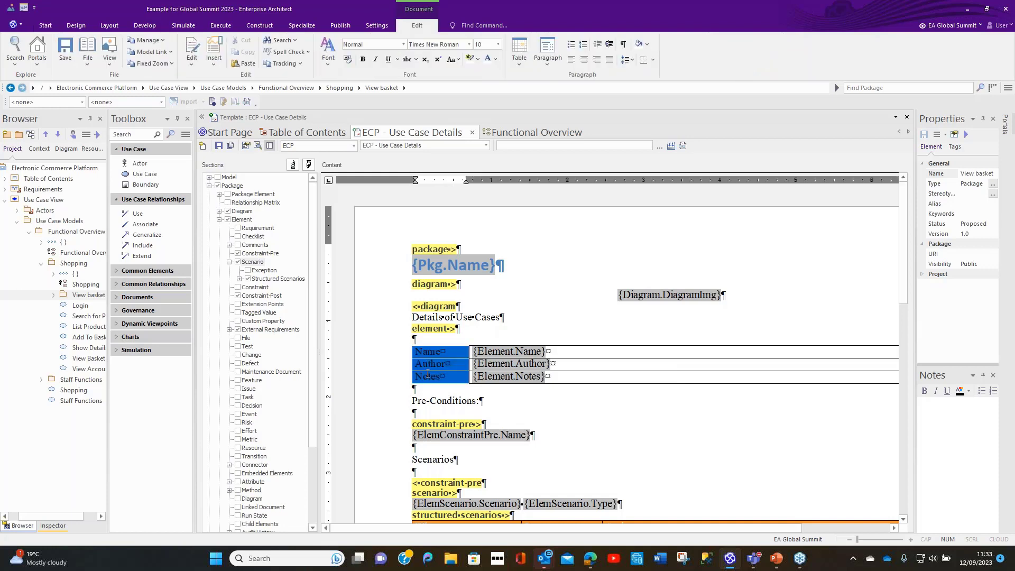
pyautogui.click(404, 44)
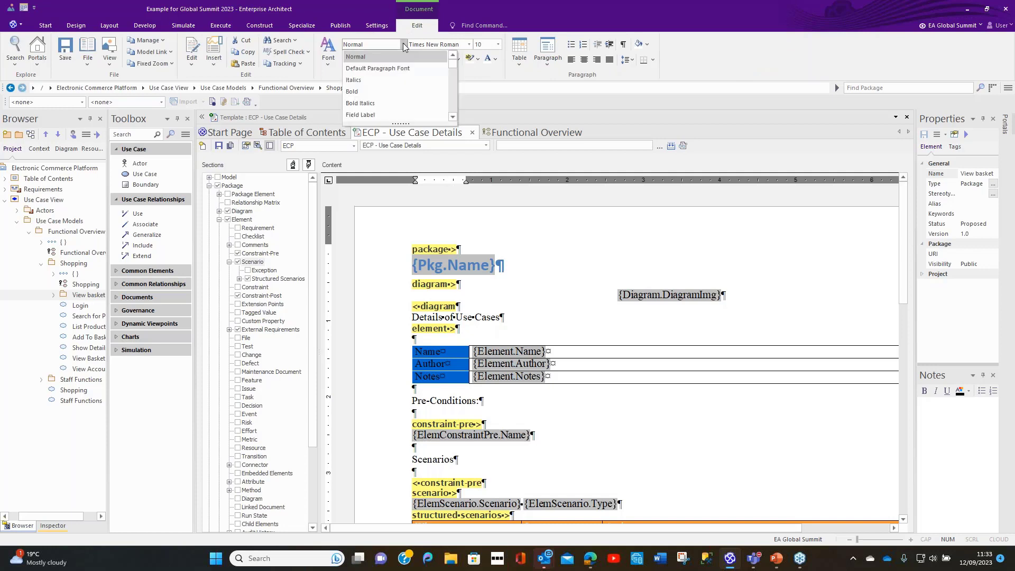
pyautogui.moveTo(454, 63); pyautogui.dragTo(445, 94)
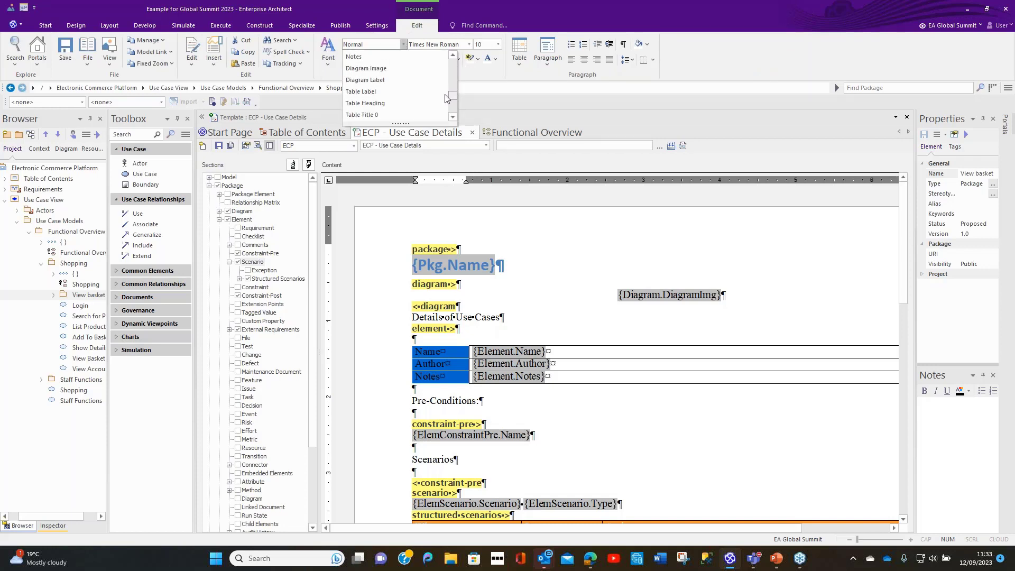
pyautogui.click(396, 105)
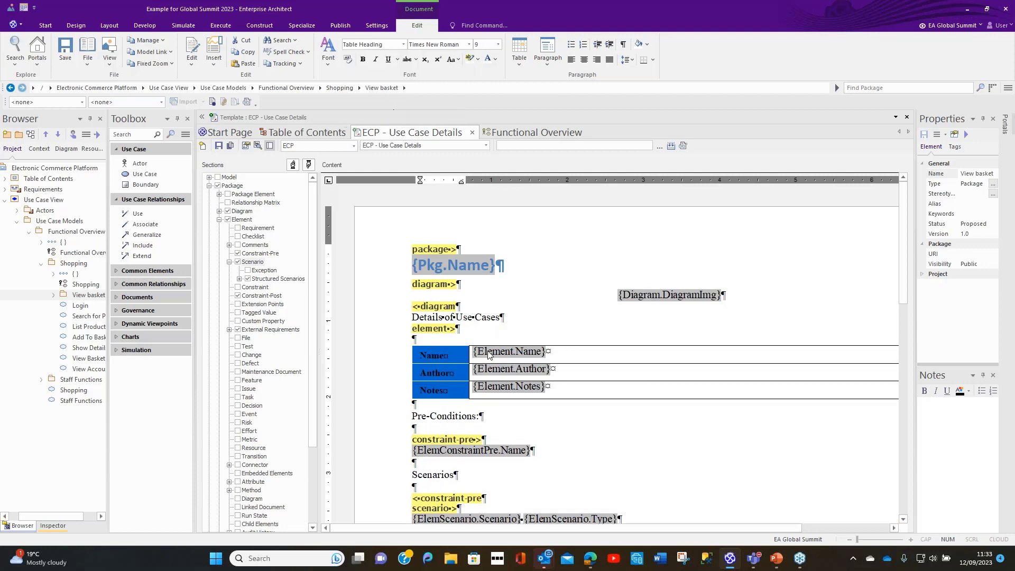
# Step: Apply the Table Text Normal style to the Element.Name, Element.Author and Element.Notes field cells and save the template
pyautogui.moveTo(489, 354); pyautogui.dragTo(487, 382)
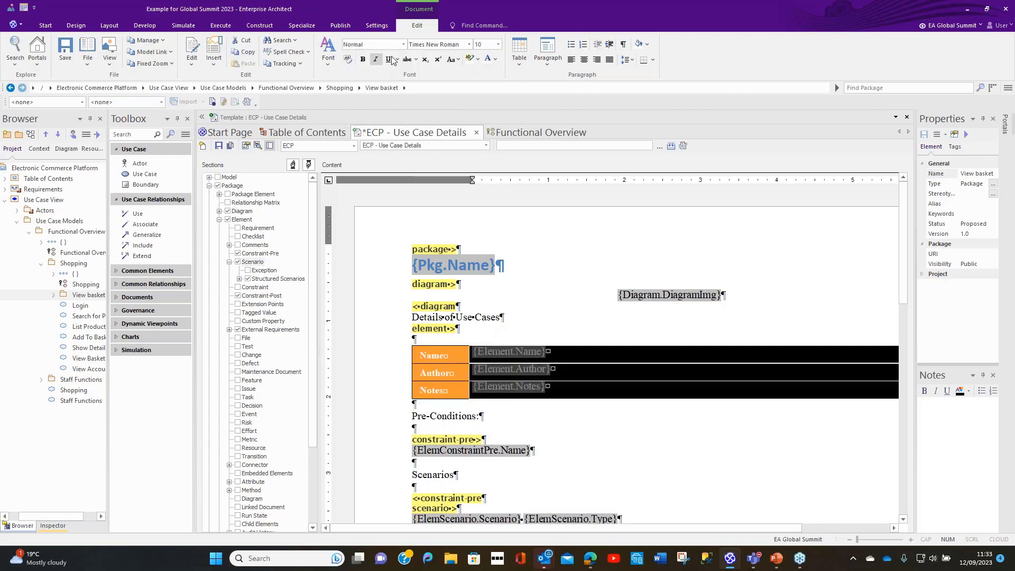
pyautogui.click(404, 45)
pyautogui.scroll(3, 414, 87)
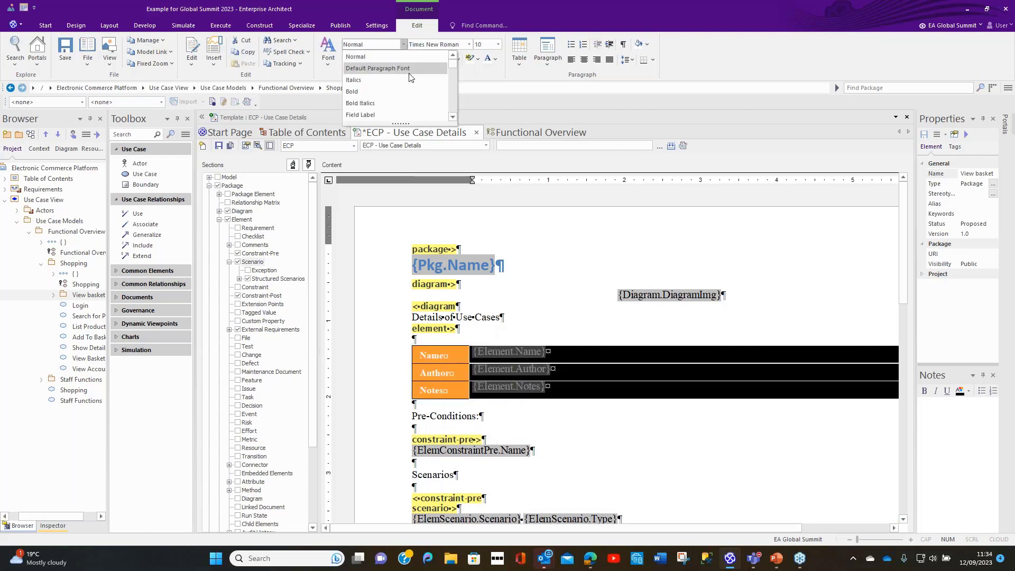
pyautogui.scroll(-5, 414, 91)
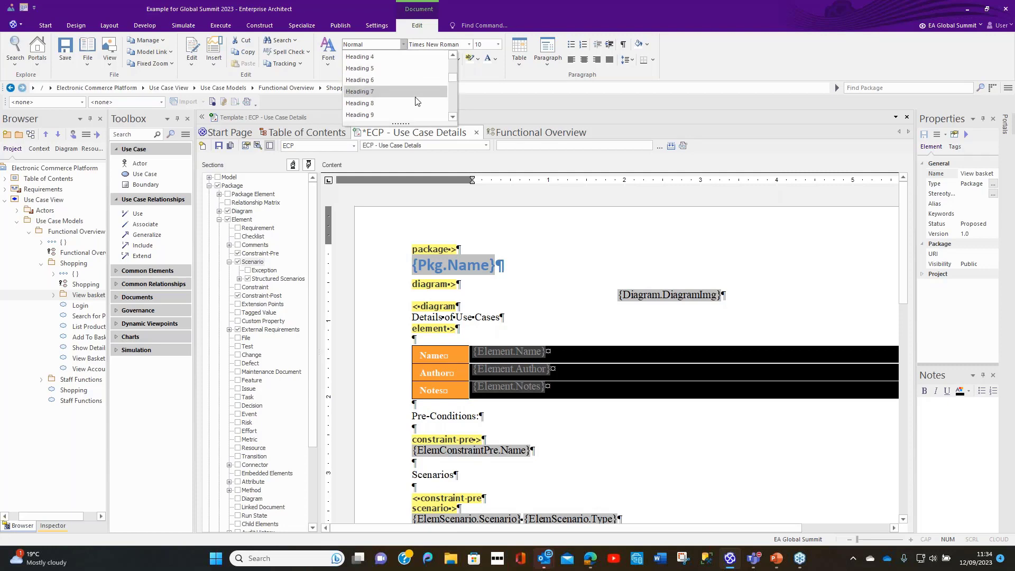
pyautogui.scroll(-4, 414, 111)
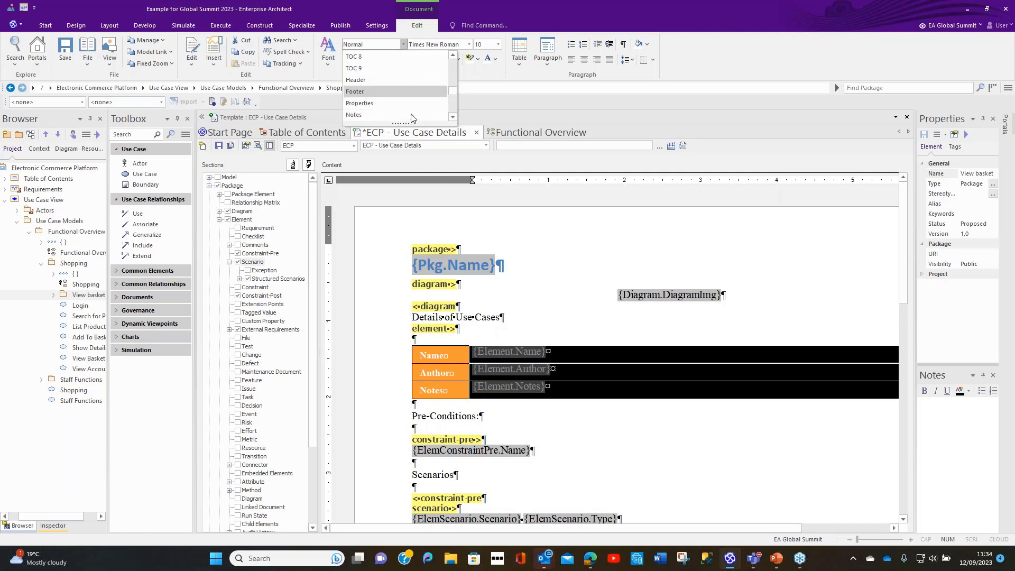
pyautogui.scroll(-4, 412, 115)
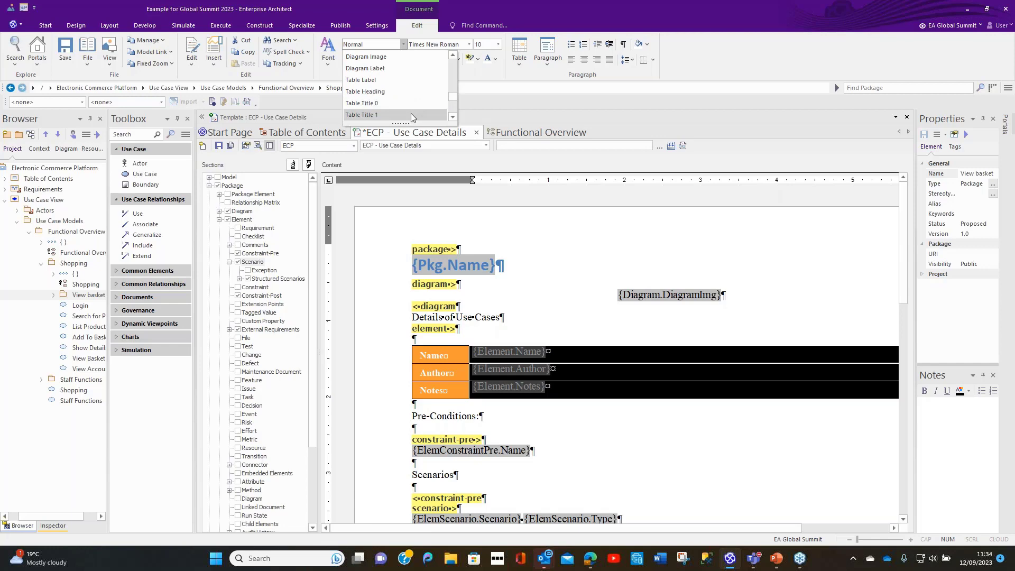
pyautogui.click(411, 115)
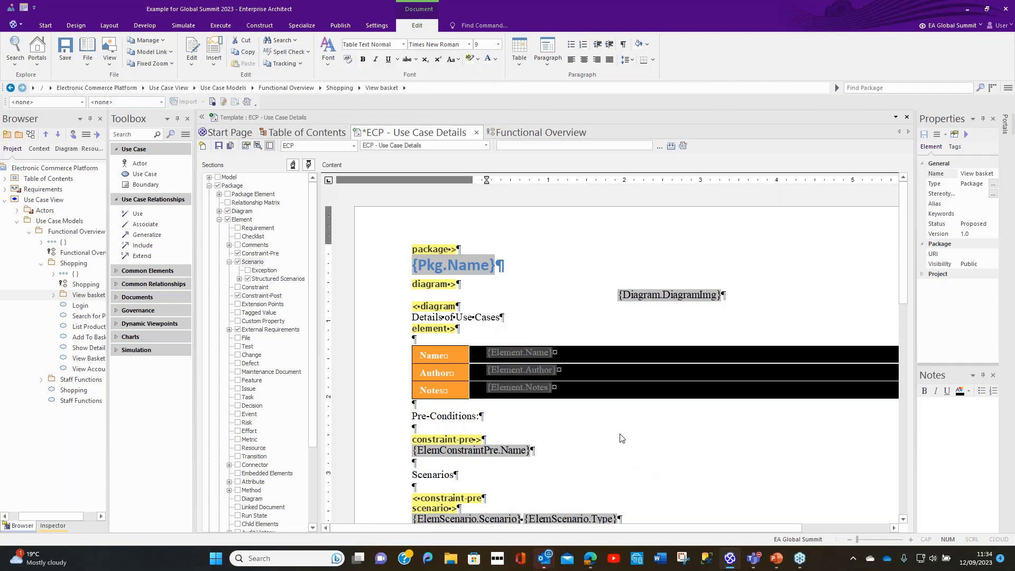
pyautogui.scroll(-2, 621, 433)
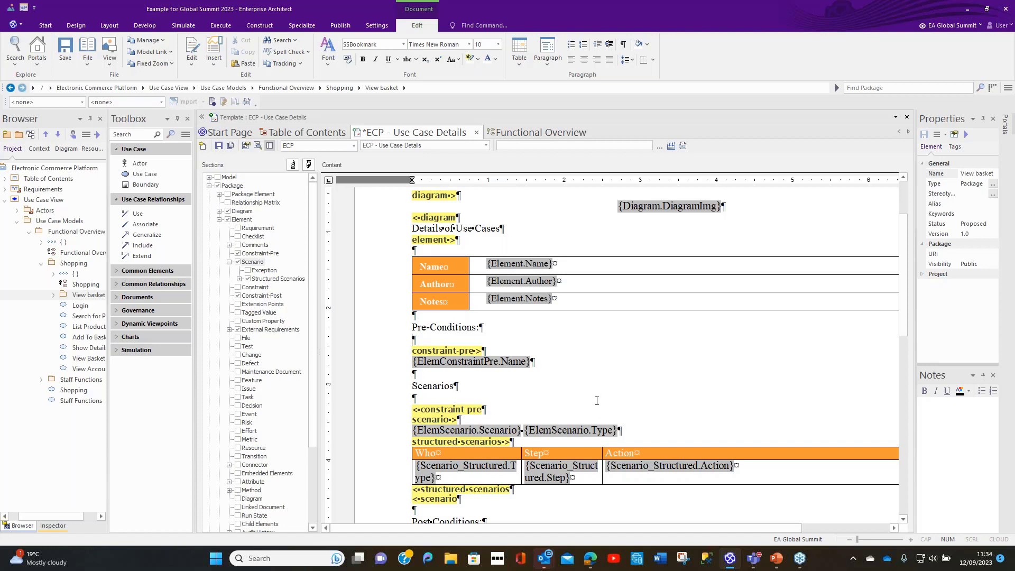
pyautogui.click(218, 146)
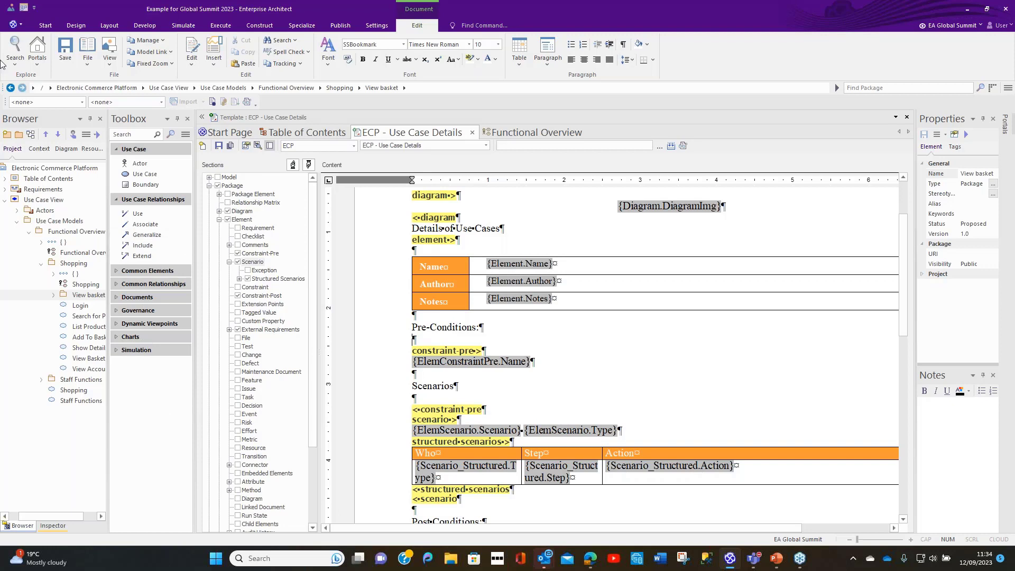
# Step: Create a new custom template named ECP - Style Sheet of type Style Sheets in the template group ECP
pyautogui.click(91, 149)
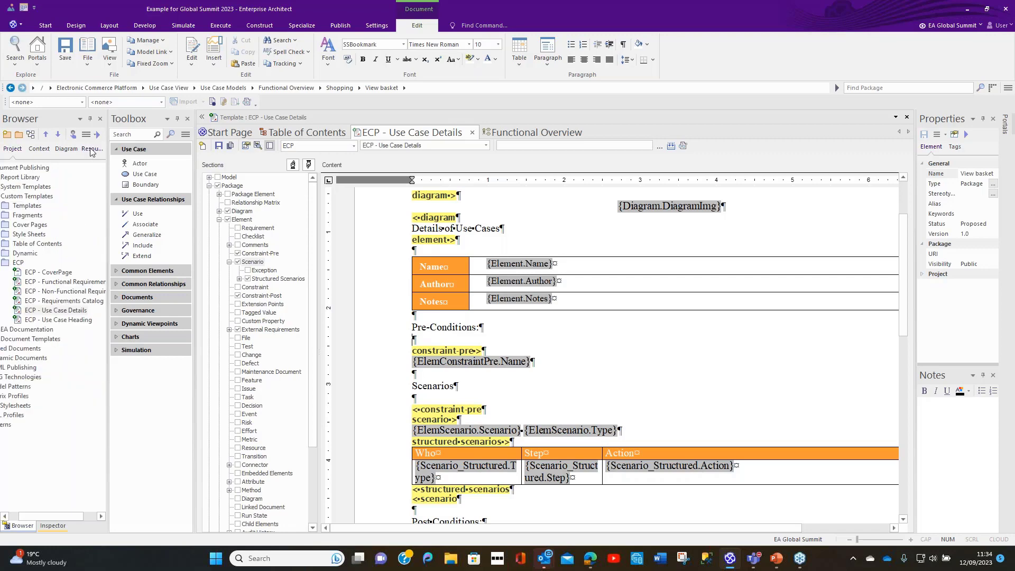
pyautogui.click(29, 264)
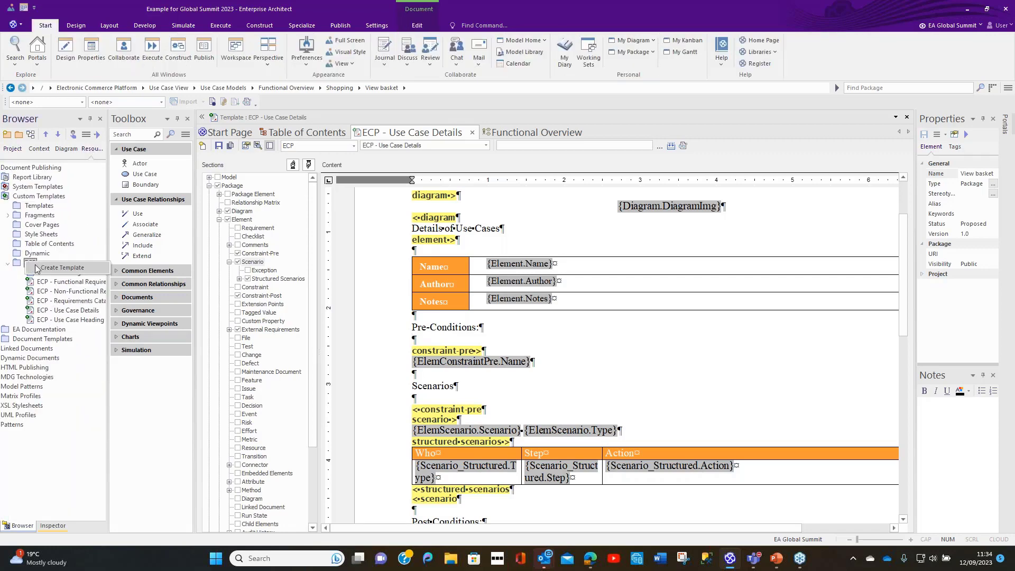
pyautogui.doubleClick(36, 266)
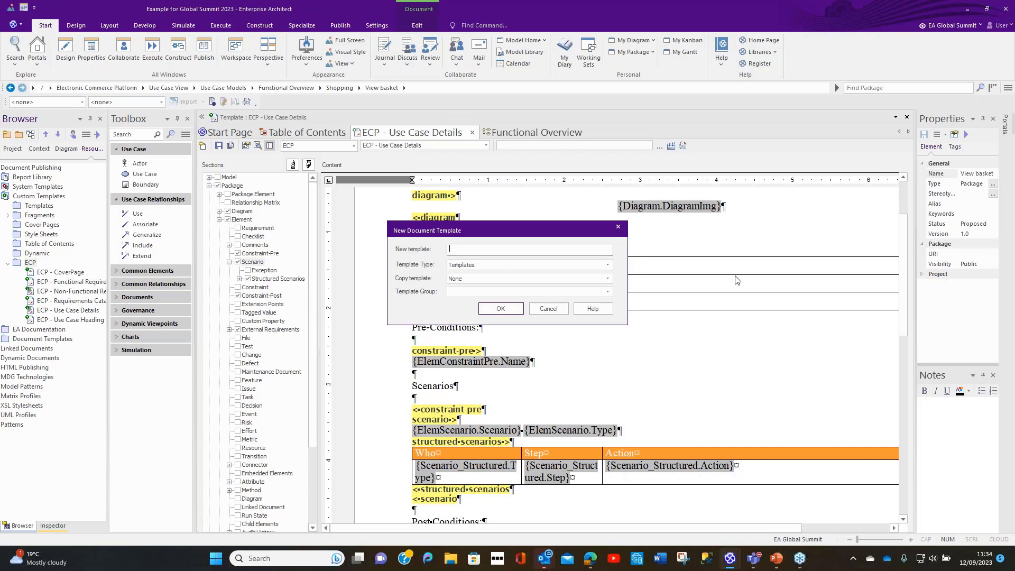
pyautogui.write('ECP - Style Sheet')
pyautogui.click(608, 264)
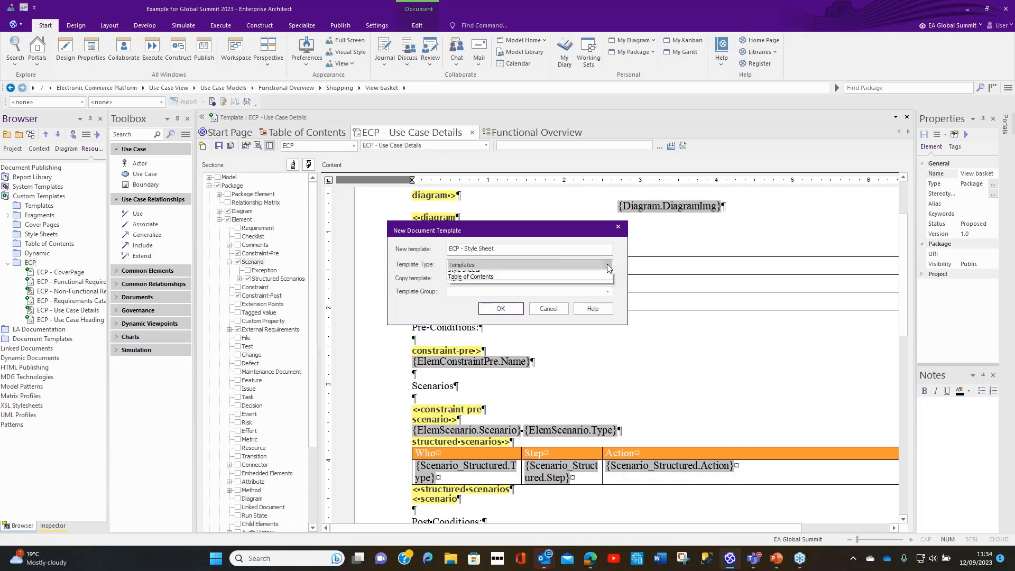
pyautogui.click(529, 295)
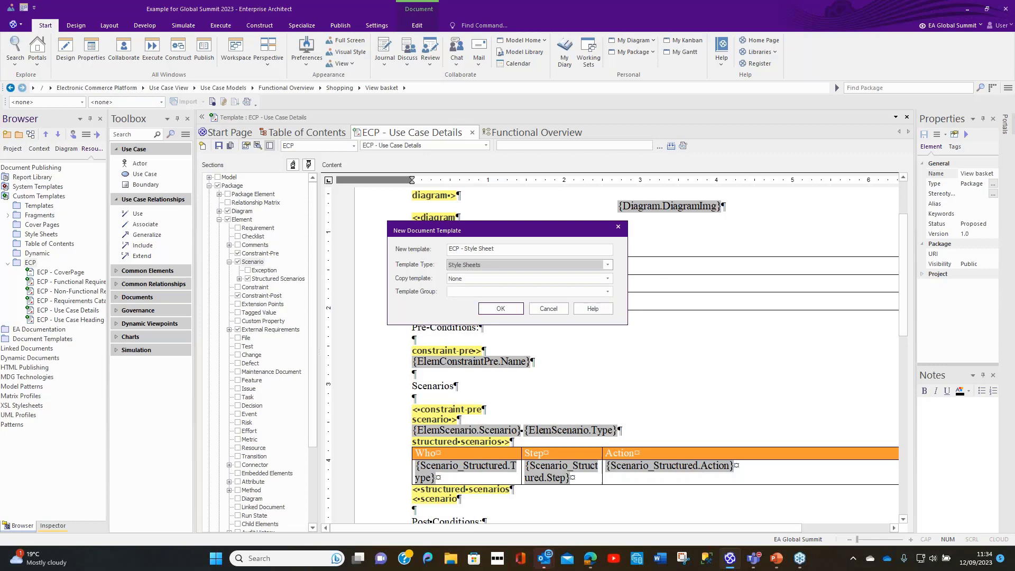
pyautogui.click(487, 292)
pyautogui.write('ECP')
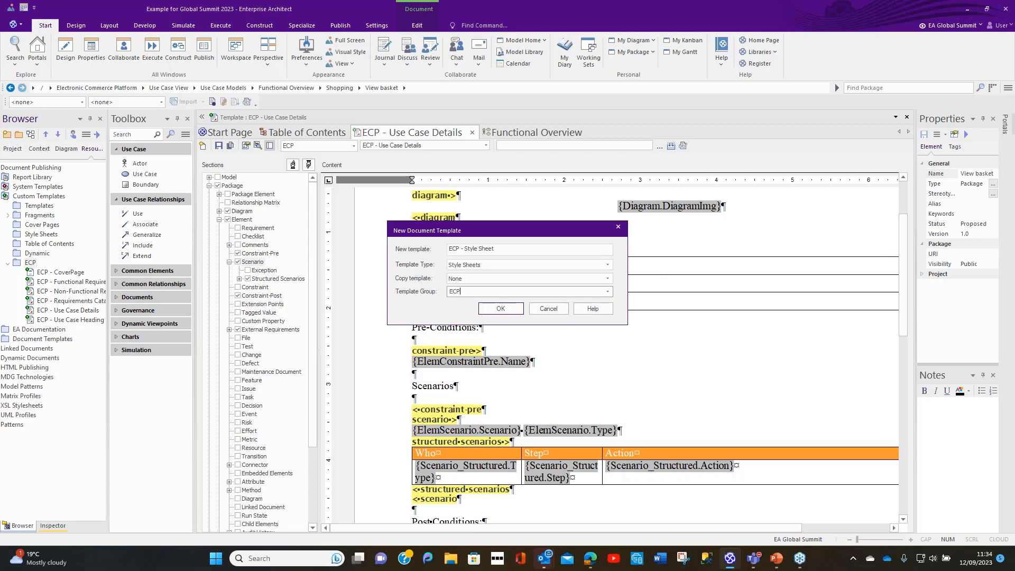
pyautogui.click(500, 311)
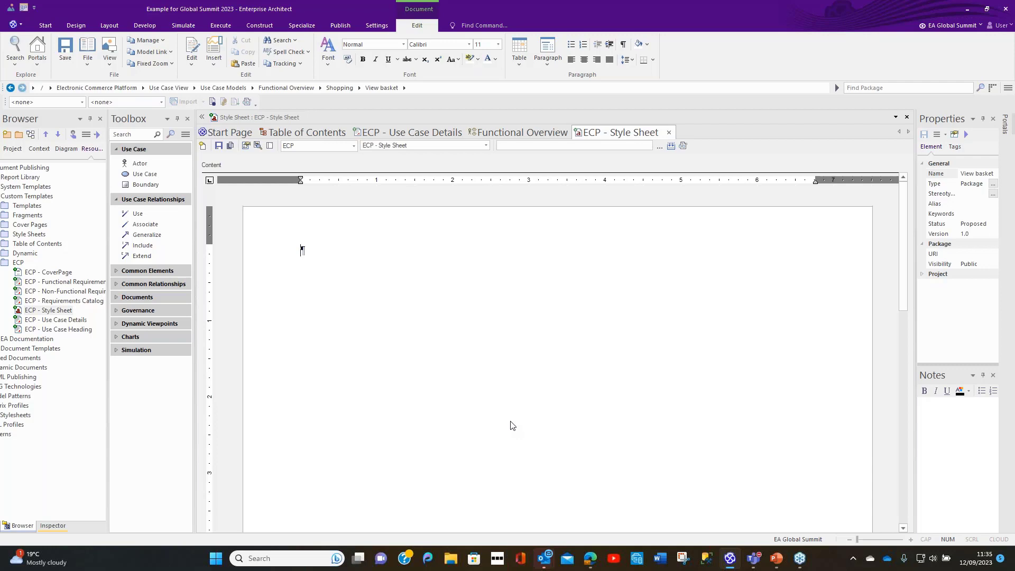
# Step: Enter five sample lines in the style sheet: Heading 1, Heading 2, Normal, Table Heading and Table Text Normal
pyautogui.write('Heading ')
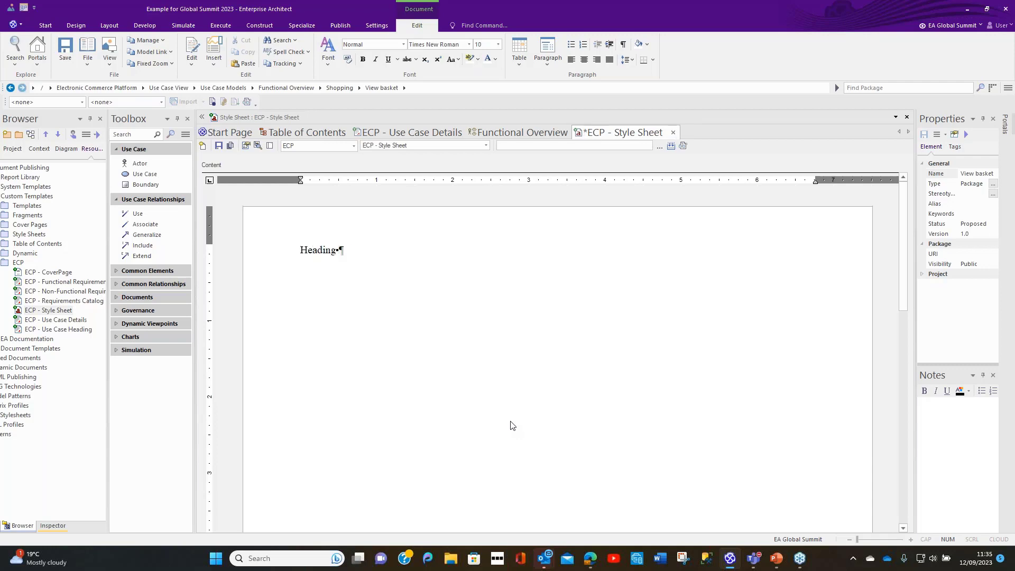
pyautogui.write('1')
pyautogui.press('Return')
pyautogui.write('Heading 2')
pyautogui.press('Return')
pyautogui.write('Normal')
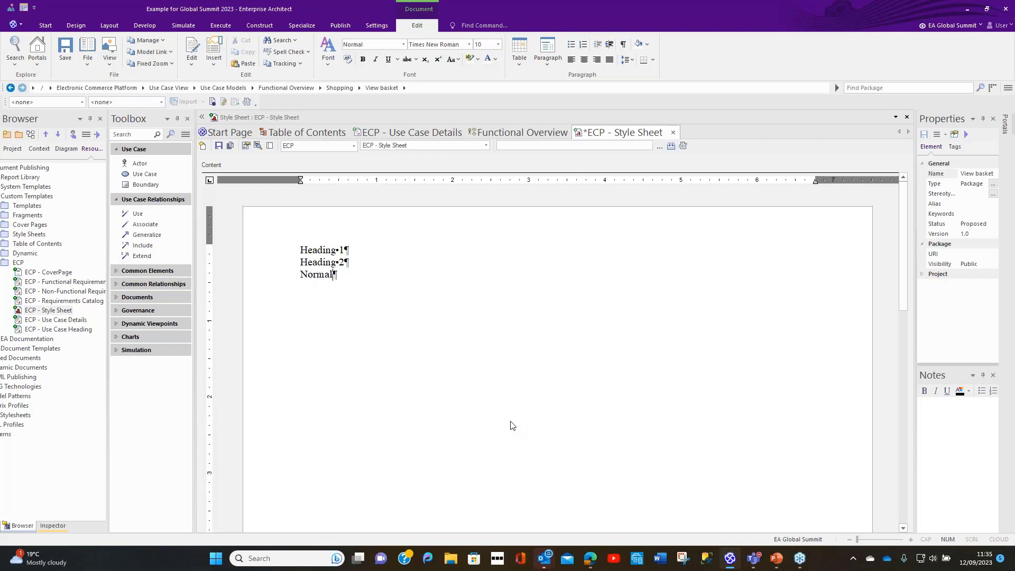
pyautogui.press('Return')
pyautogui.write('Table Heading')
pyautogui.press('Return')
pyautogui.write('Table ')
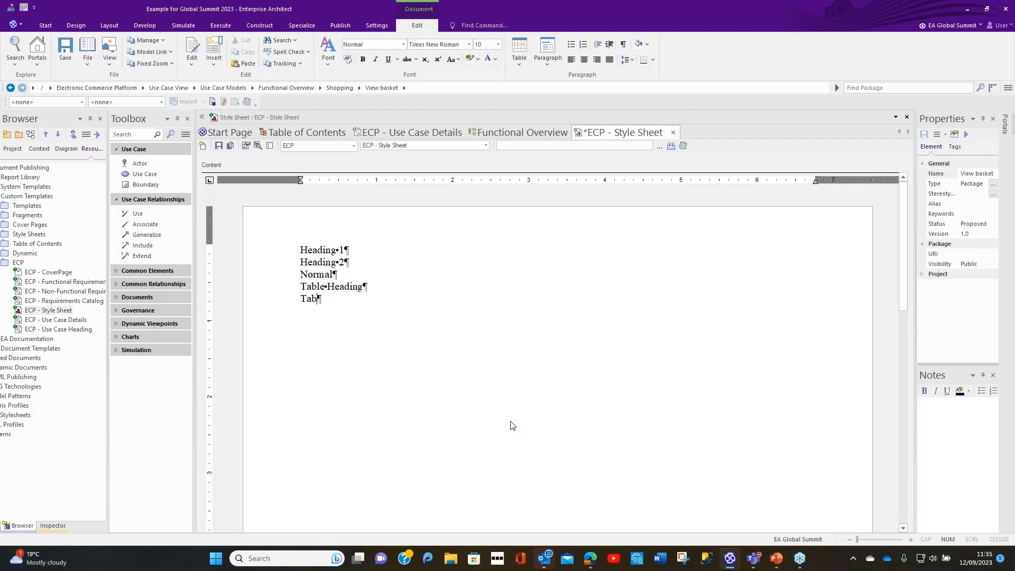
pyautogui.write('Text Normal')
# Step: Apply the Heading 1 and Heading 2 styles to the matching sample lines in the style sheet
pyautogui.moveTo(302, 251); pyautogui.dragTo(345, 252)
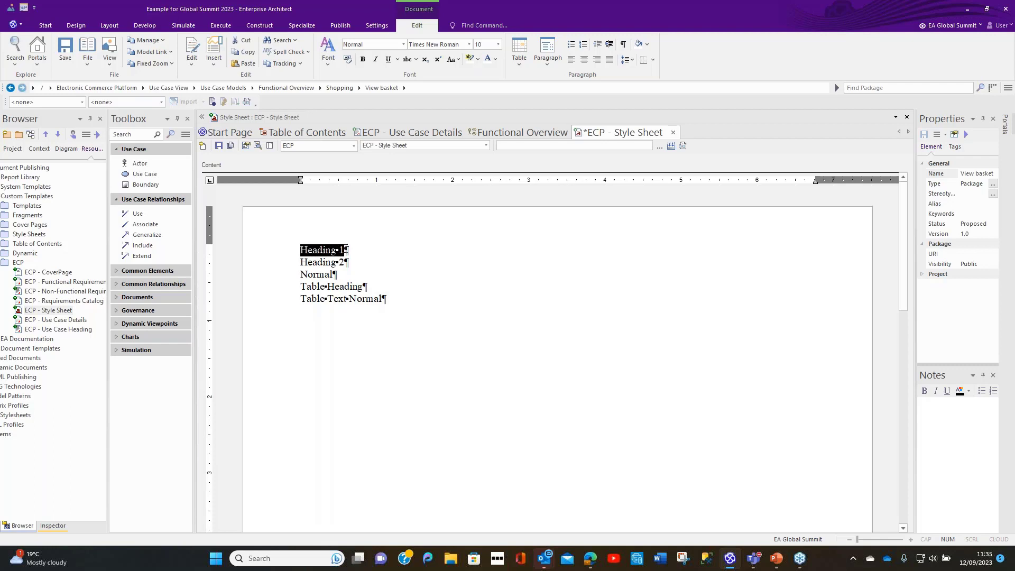
pyautogui.click(388, 44)
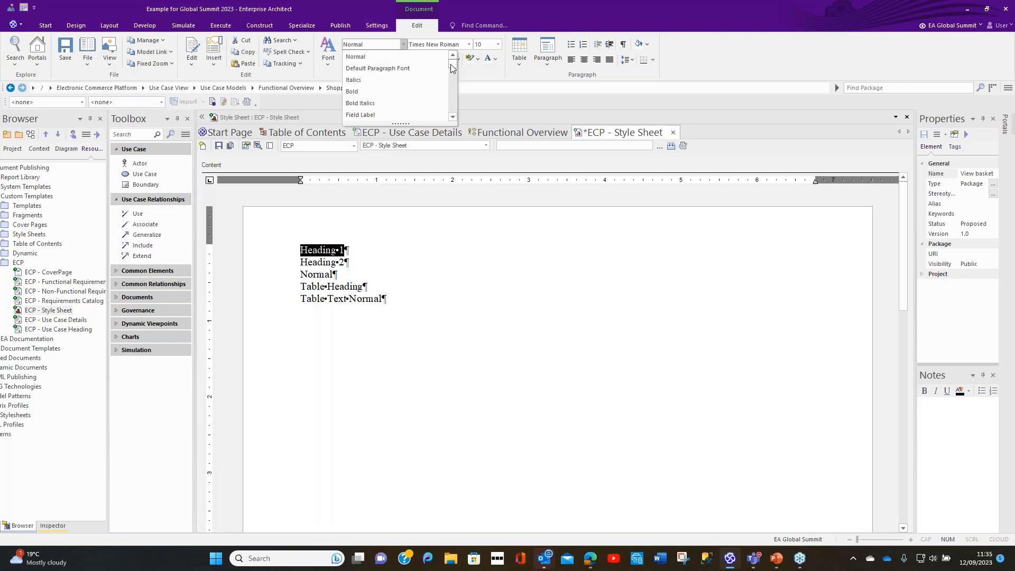
pyautogui.scroll(-3, 423, 80)
pyautogui.click(402, 79)
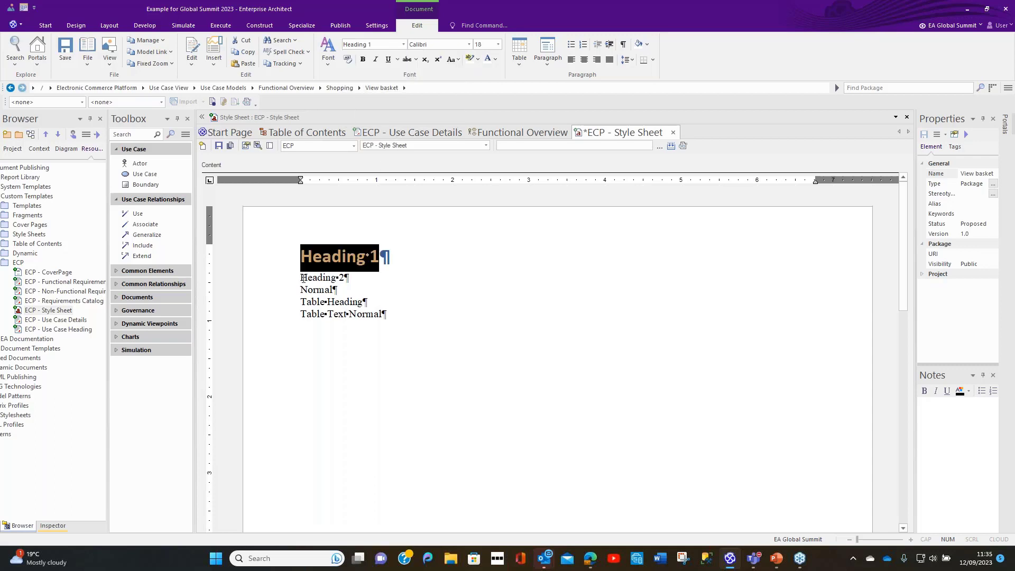
pyautogui.moveTo(302, 278); pyautogui.dragTo(342, 277)
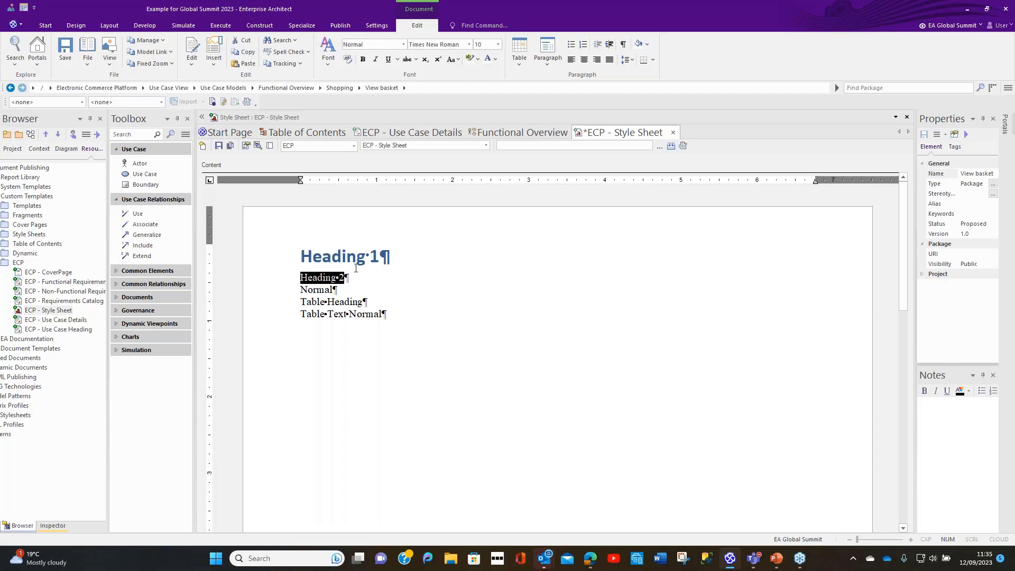
pyautogui.click(404, 45)
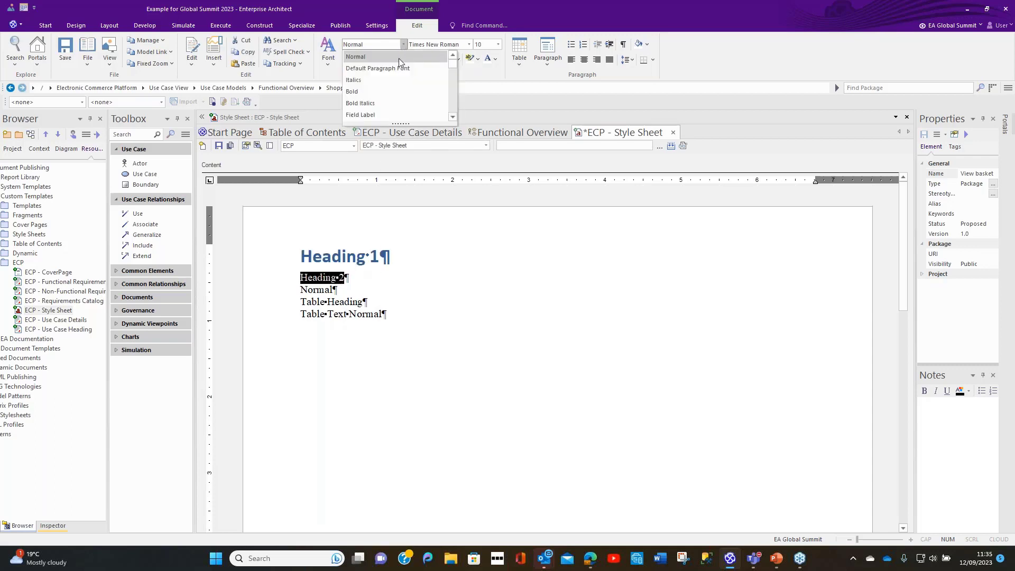
pyautogui.moveTo(453, 65); pyautogui.dragTo(450, 73)
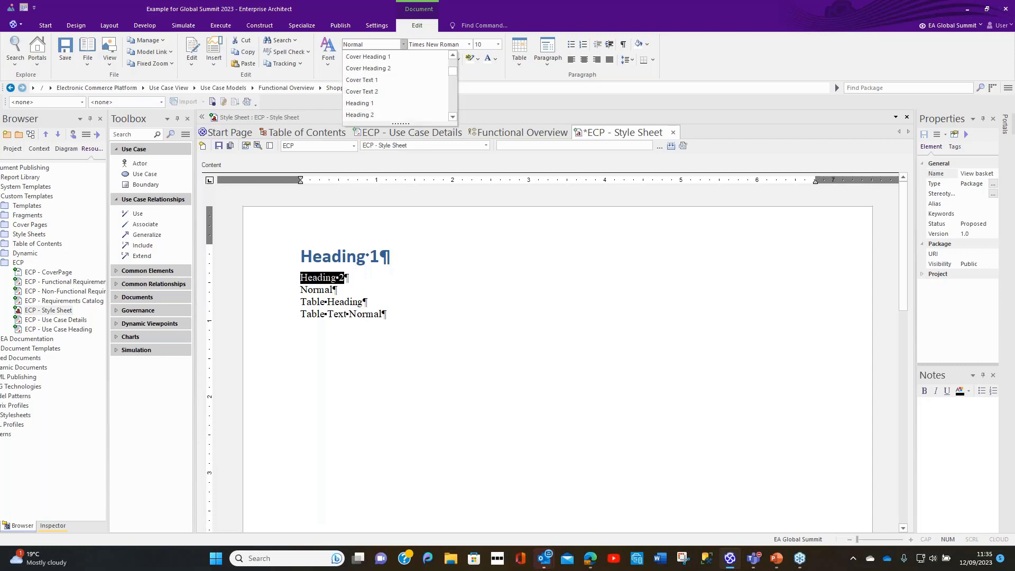
pyautogui.click(360, 115)
pyautogui.click(320, 303)
pyautogui.doubleClick(320, 302)
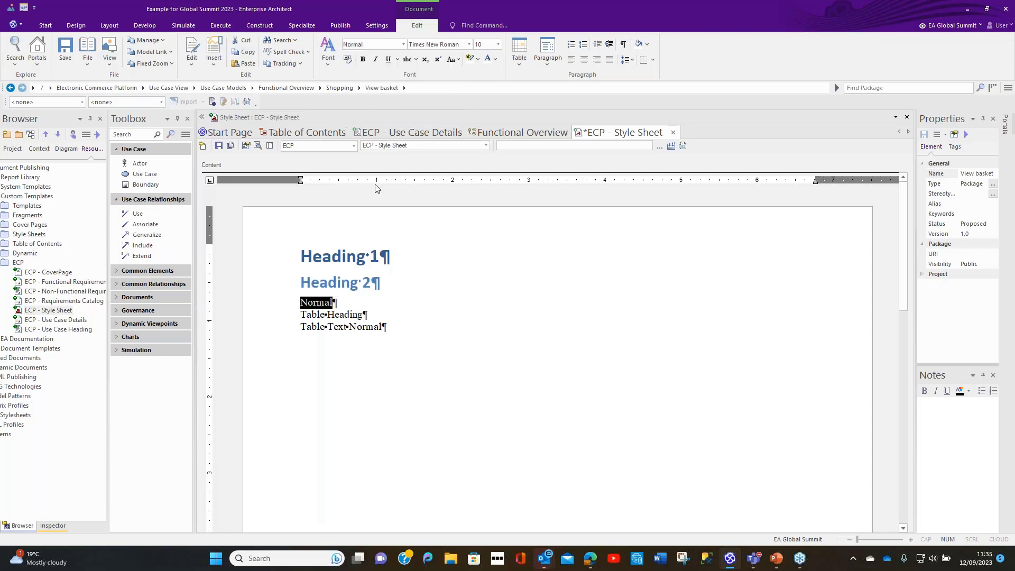
# Step: Apply the Table Heading style to the Table Heading sample line
pyautogui.moveTo(301, 315); pyautogui.dragTo(360, 312)
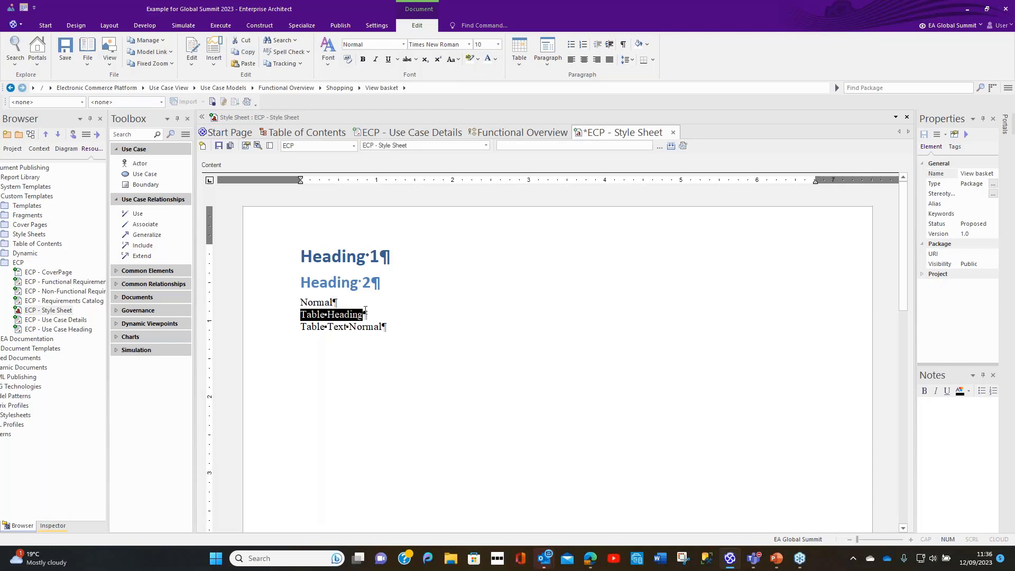
pyautogui.click(404, 45)
pyautogui.scroll(-2, 401, 85)
pyautogui.scroll(-3, 402, 89)
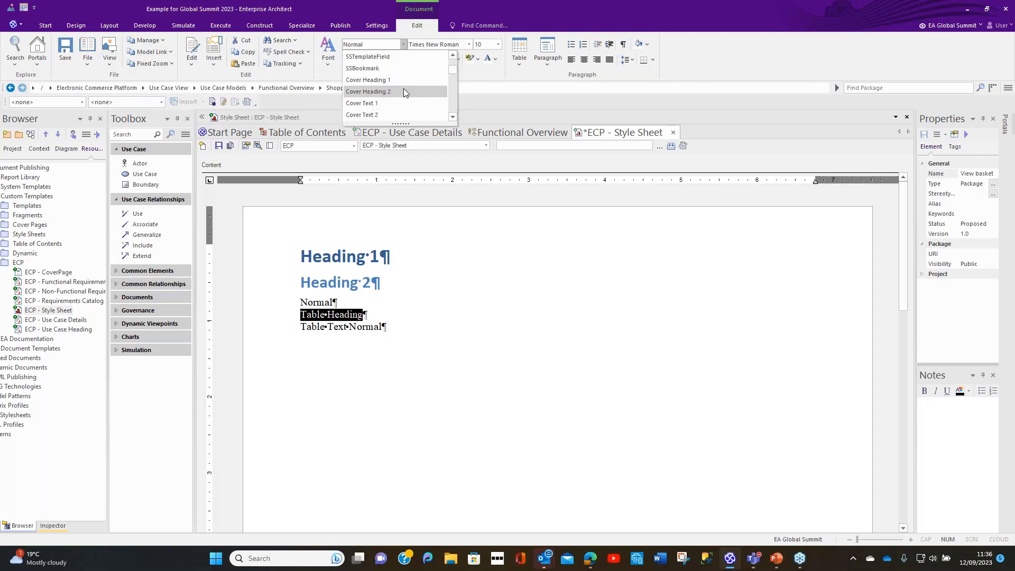
pyautogui.scroll(-3, 404, 100)
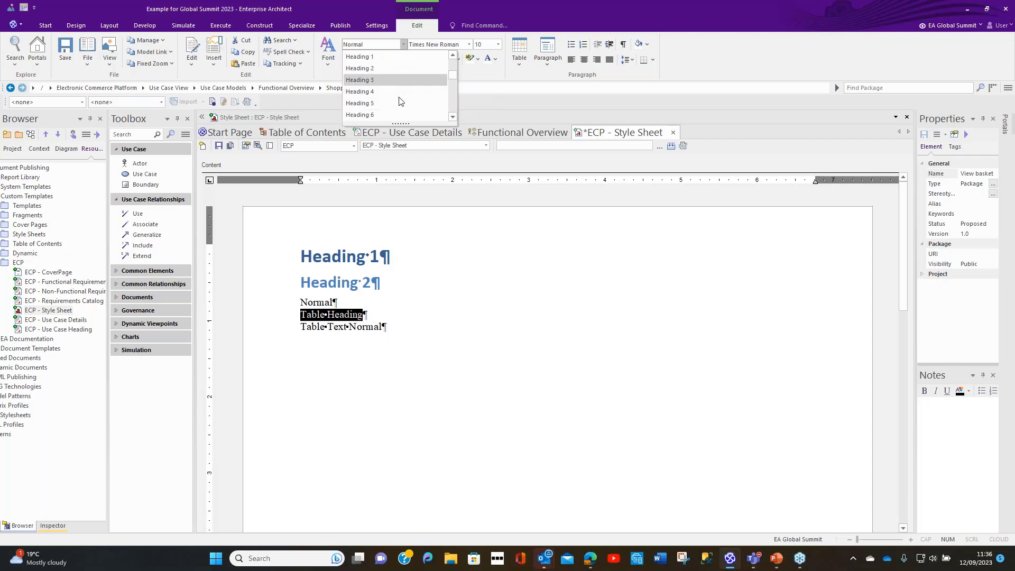
pyautogui.scroll(-4, 409, 110)
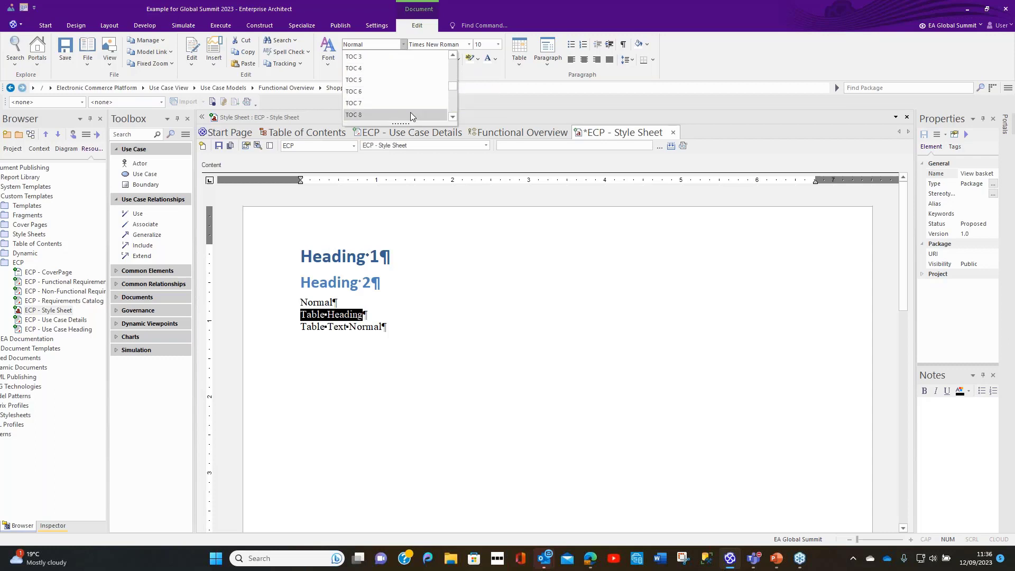
pyautogui.scroll(-2, 411, 113)
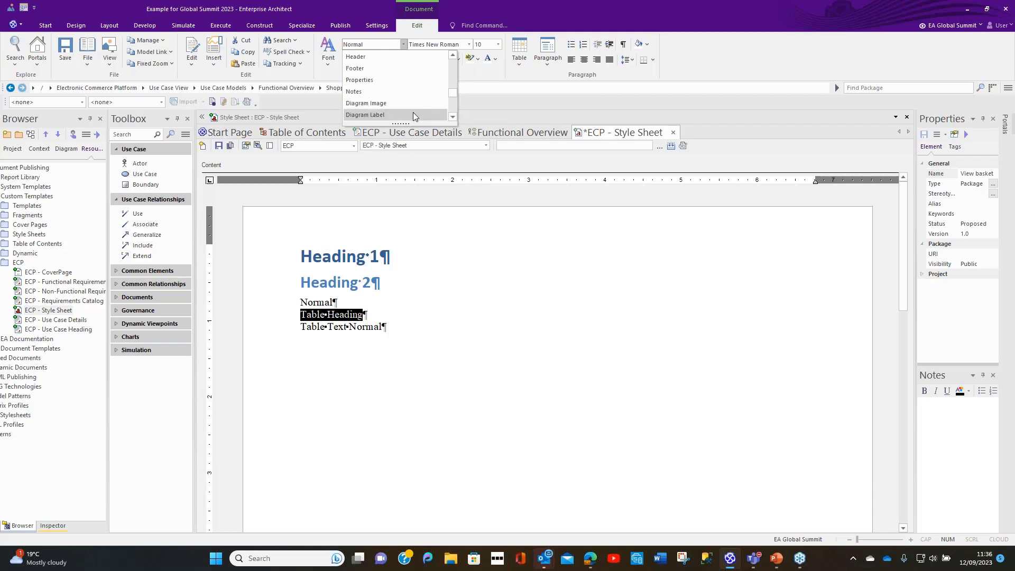
pyautogui.click(412, 112)
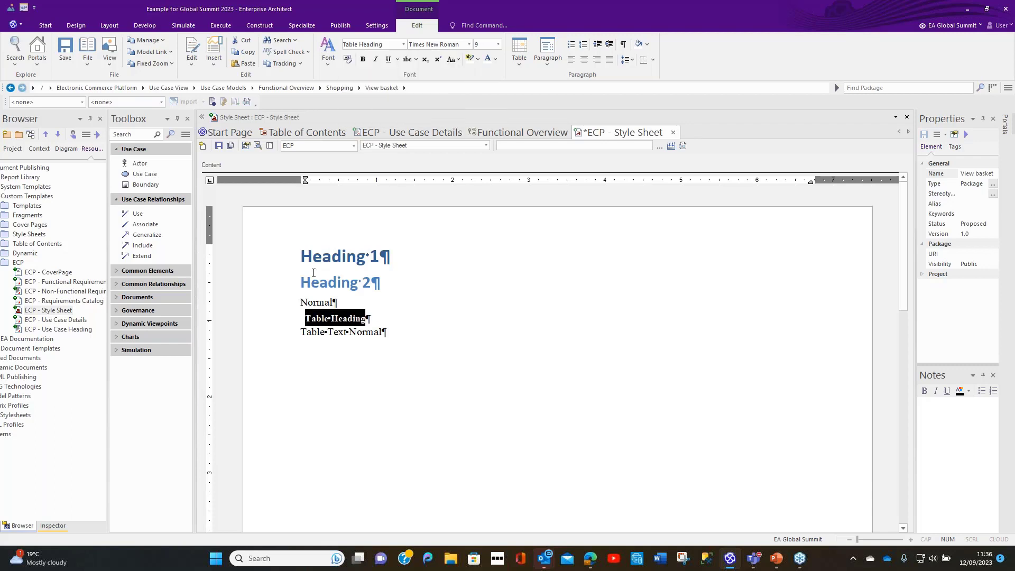
# Step: Apply the Table Text Normal style to the matching sample line in the style sheet
pyautogui.moveTo(300, 332); pyautogui.dragTo(381, 332)
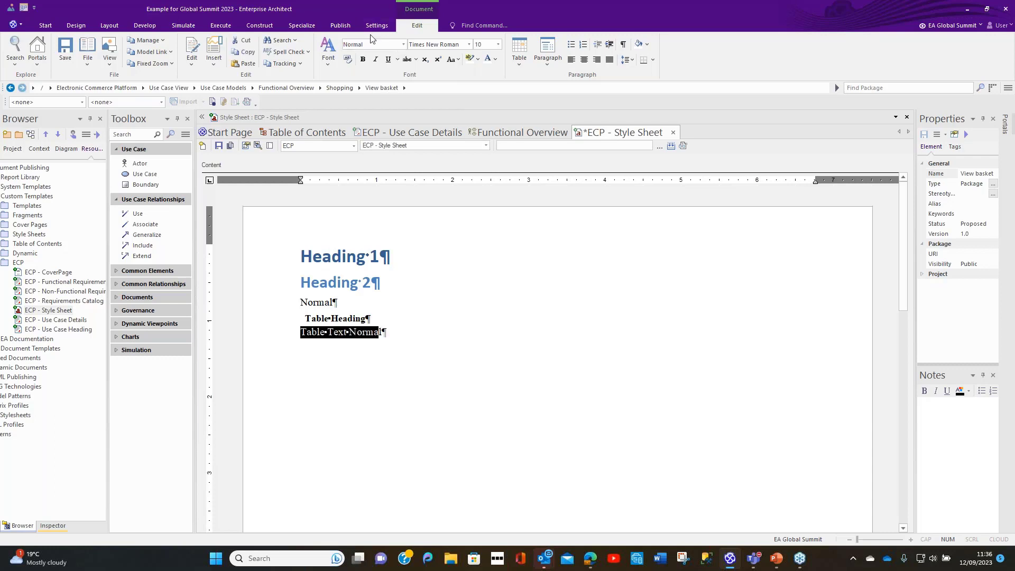
pyautogui.click(404, 50)
pyautogui.moveTo(453, 62); pyautogui.dragTo(453, 103)
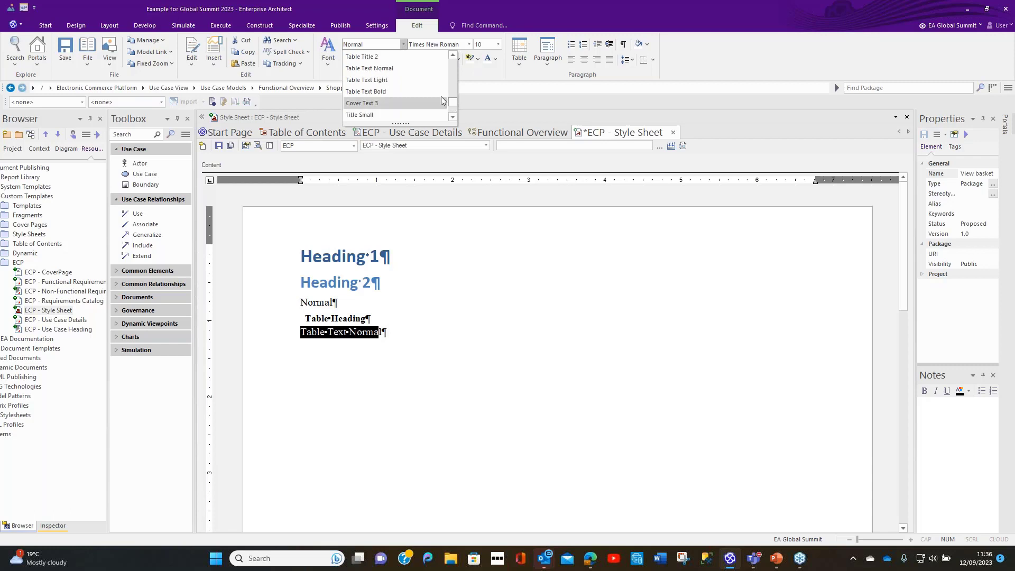
pyautogui.click(399, 68)
pyautogui.click(523, 315)
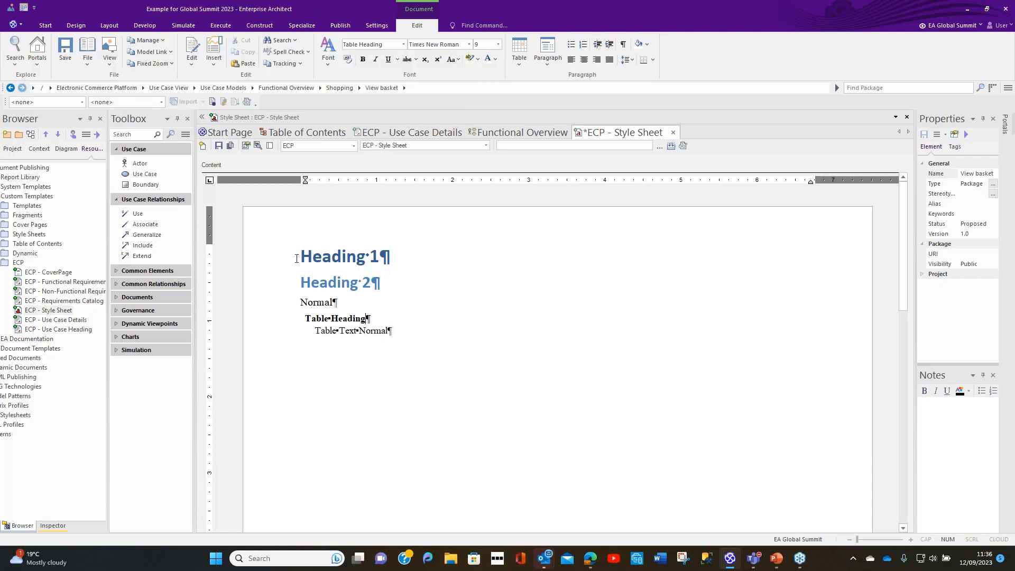
# Step: Edit the Heading 1 paragraph style to use the Arial font at size 16
pyautogui.moveTo(300, 258); pyautogui.dragTo(396, 270)
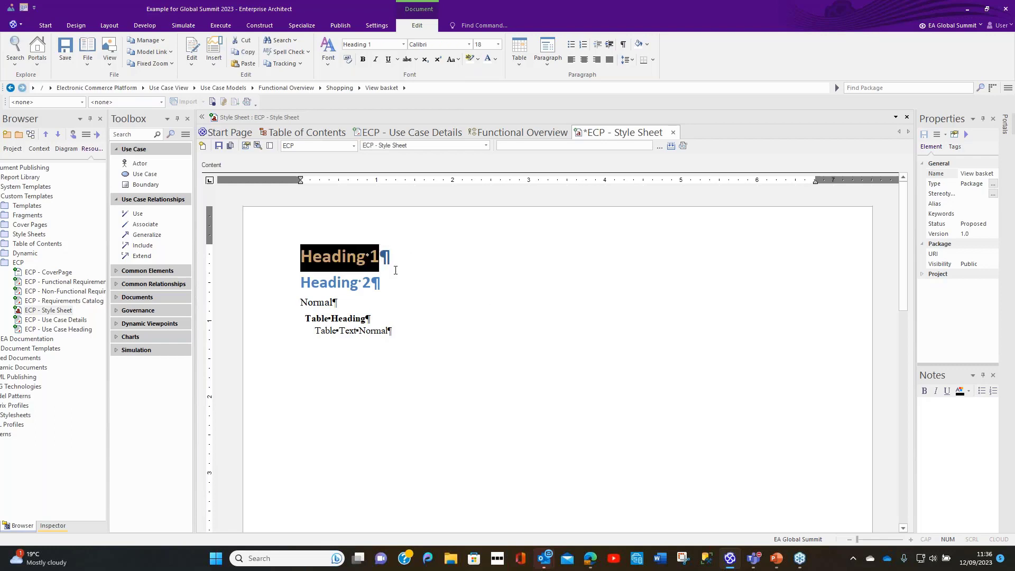
pyautogui.click(190, 59)
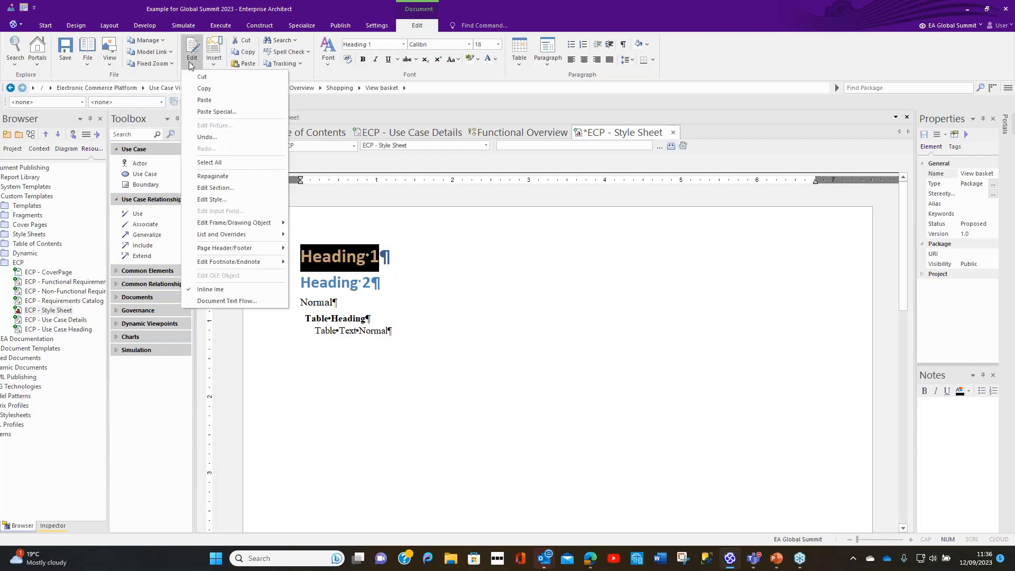
pyautogui.click(211, 203)
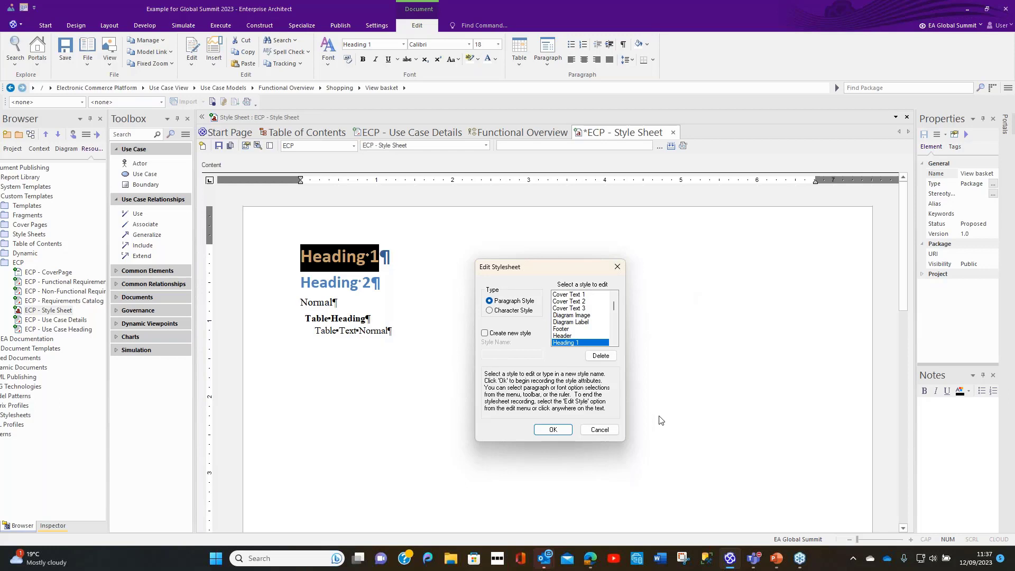
pyautogui.click(553, 430)
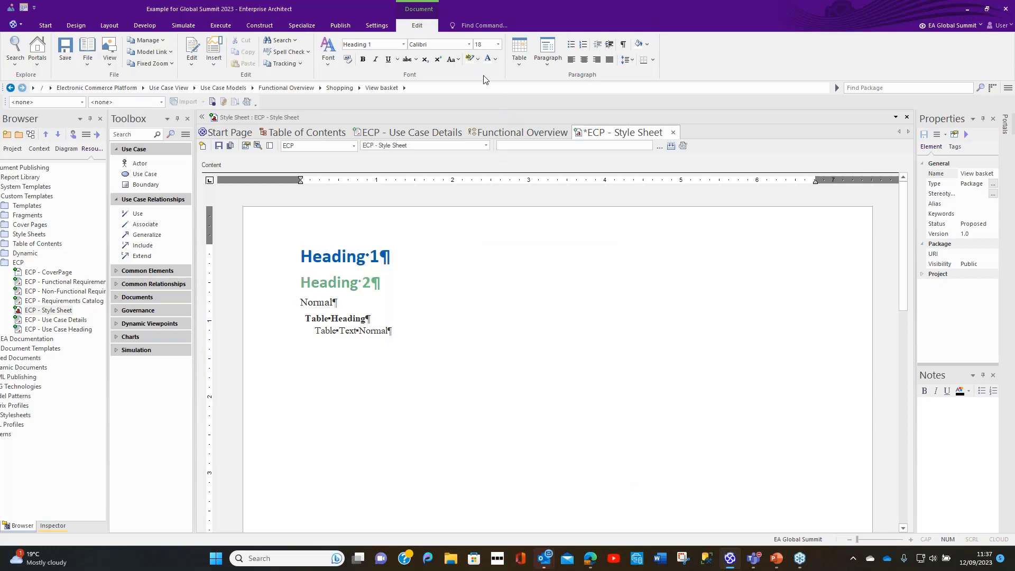
pyautogui.click(469, 45)
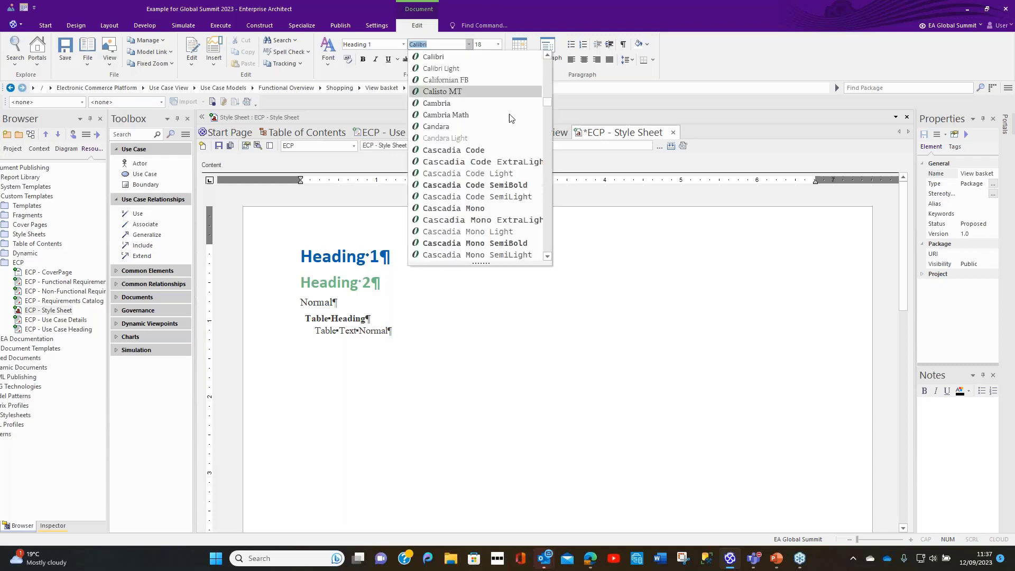
pyautogui.moveTo(548, 103); pyautogui.dragTo(550, 77)
pyautogui.click(439, 172)
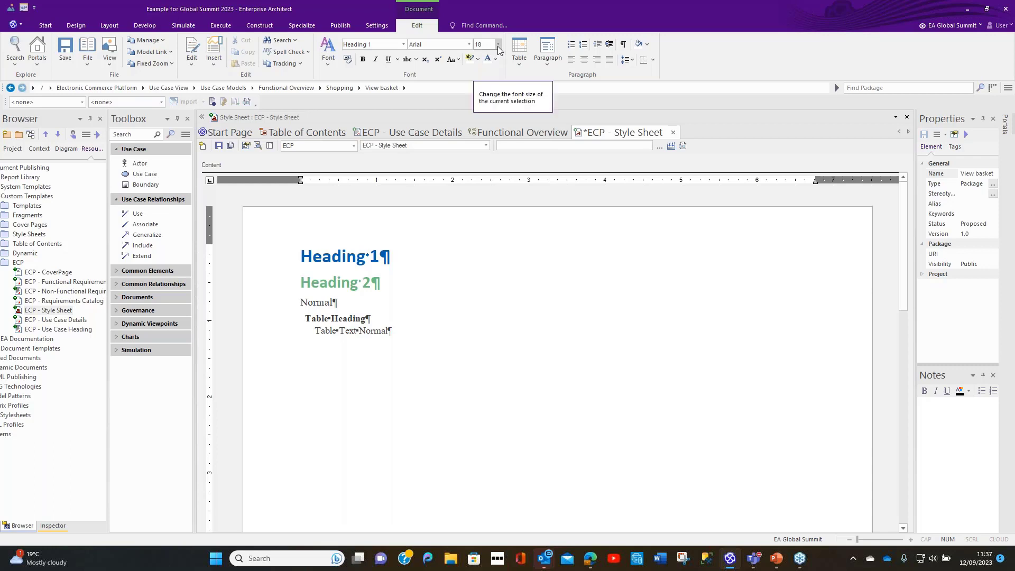
pyautogui.click(497, 46)
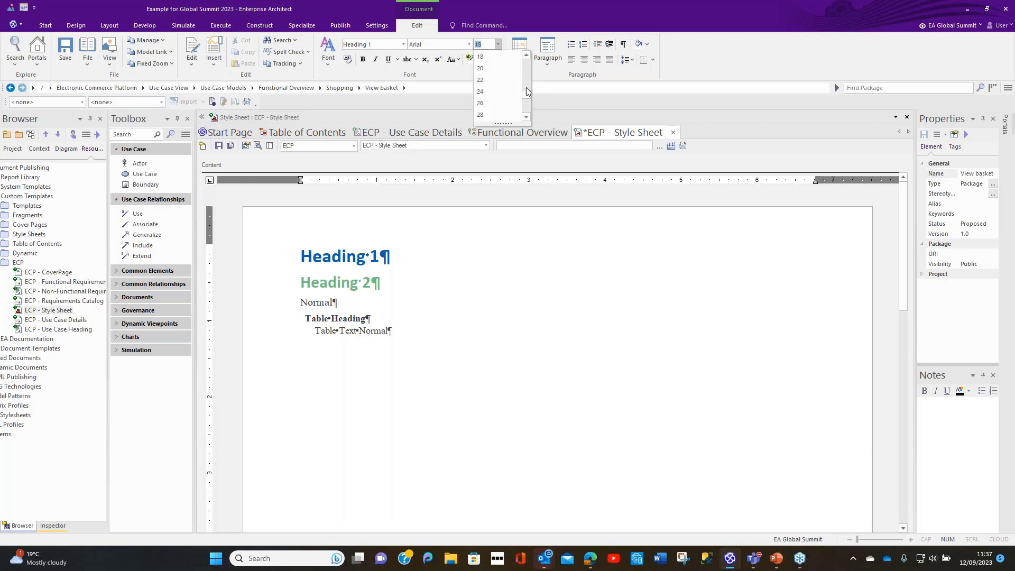
pyautogui.moveTo(528, 82); pyautogui.dragTo(528, 75)
pyautogui.click(490, 80)
# Step: Set the Heading 1 style's text colour to a custom orange with red 255, green 152 and blue 53
pyautogui.click(494, 59)
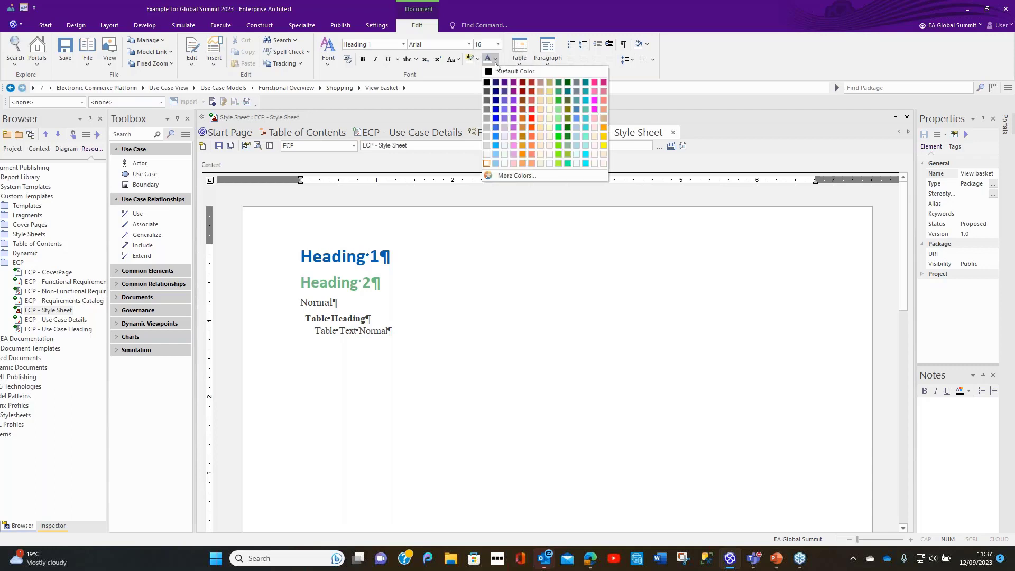
pyautogui.click(520, 176)
pyautogui.click(483, 200)
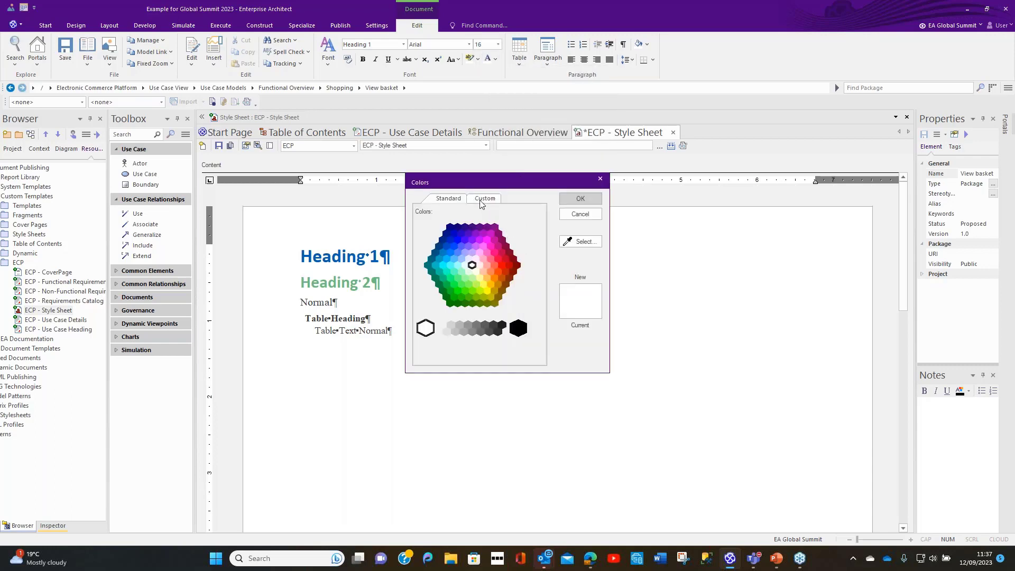
pyautogui.moveTo(497, 312); pyautogui.dragTo(453, 314)
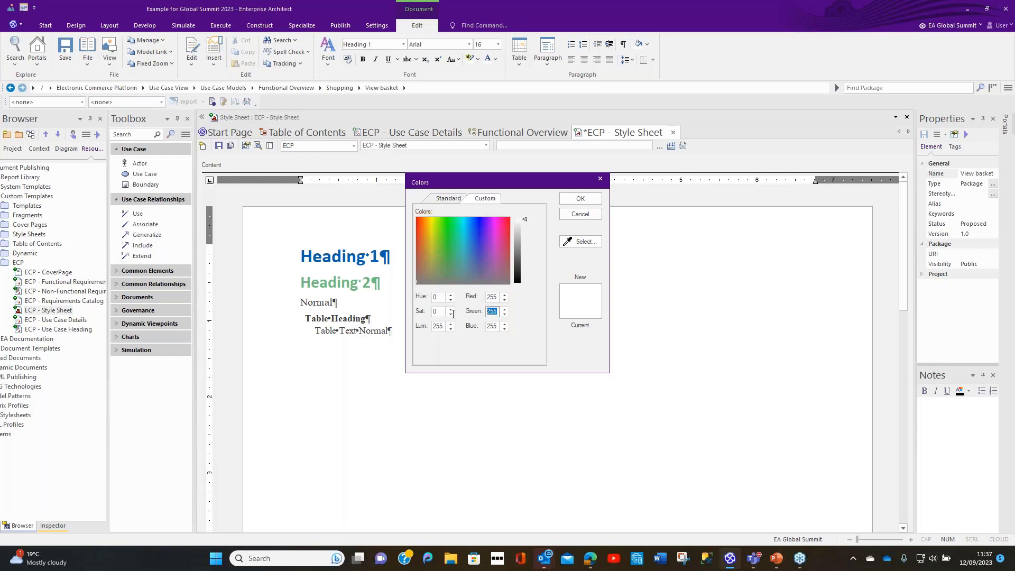
pyautogui.write('152')
pyautogui.press('Tab')
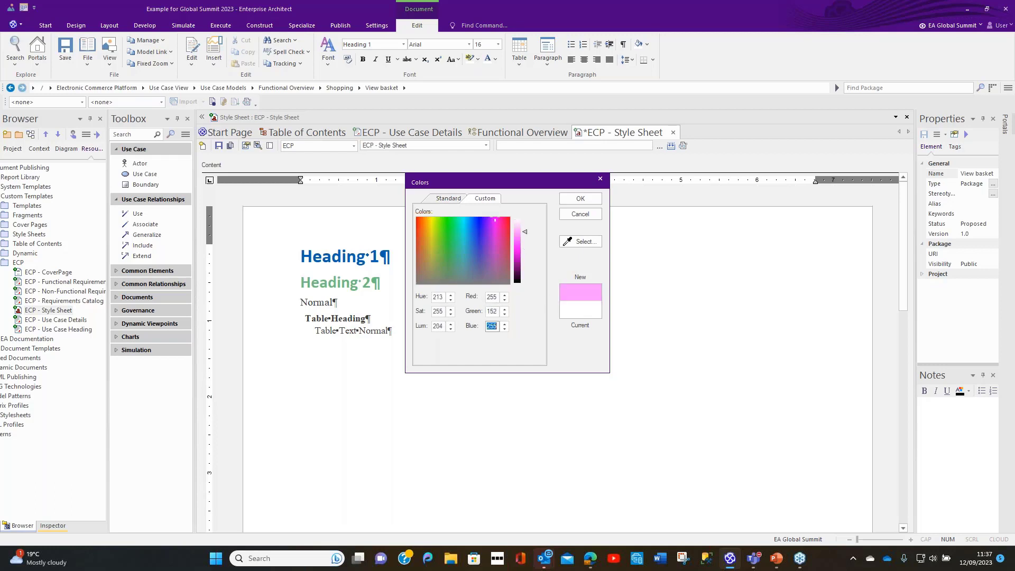
pyautogui.write('53')
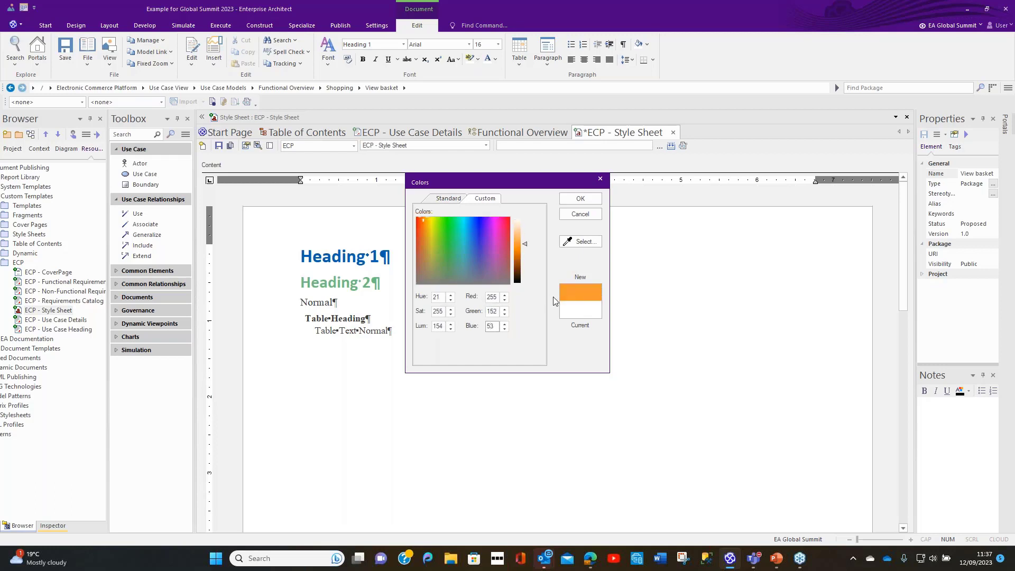
pyautogui.click(580, 199)
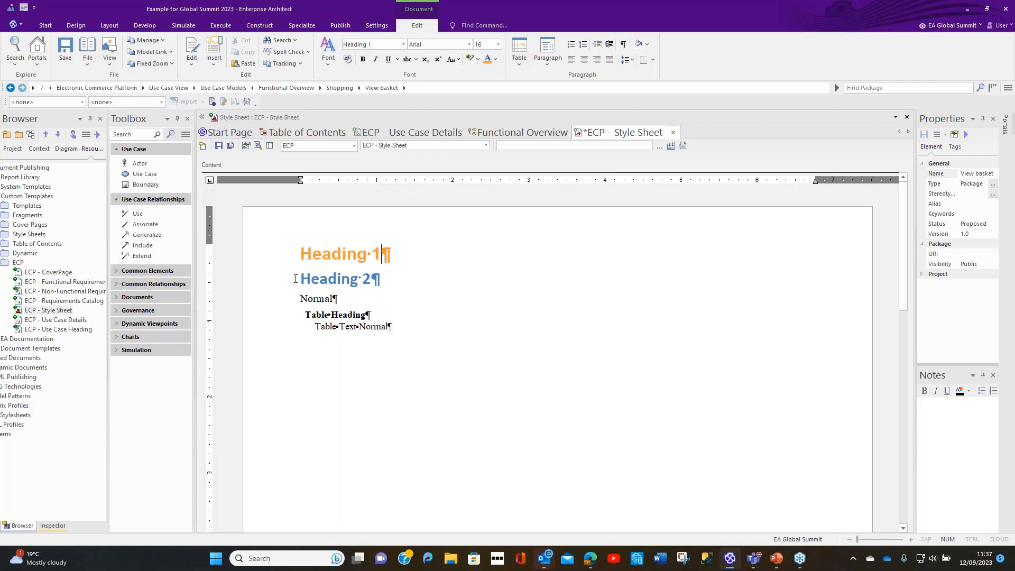
# Step: Edit the Heading 2 paragraph style to use the same custom orange text colour, red 255, green 152, blue 53
pyautogui.moveTo(301, 278); pyautogui.dragTo(372, 275)
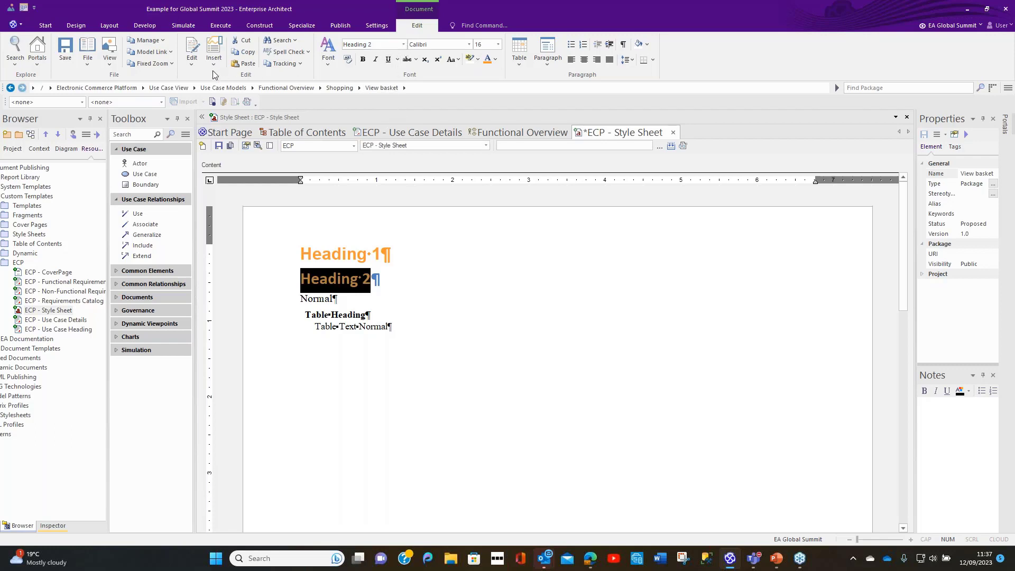
pyautogui.click(192, 59)
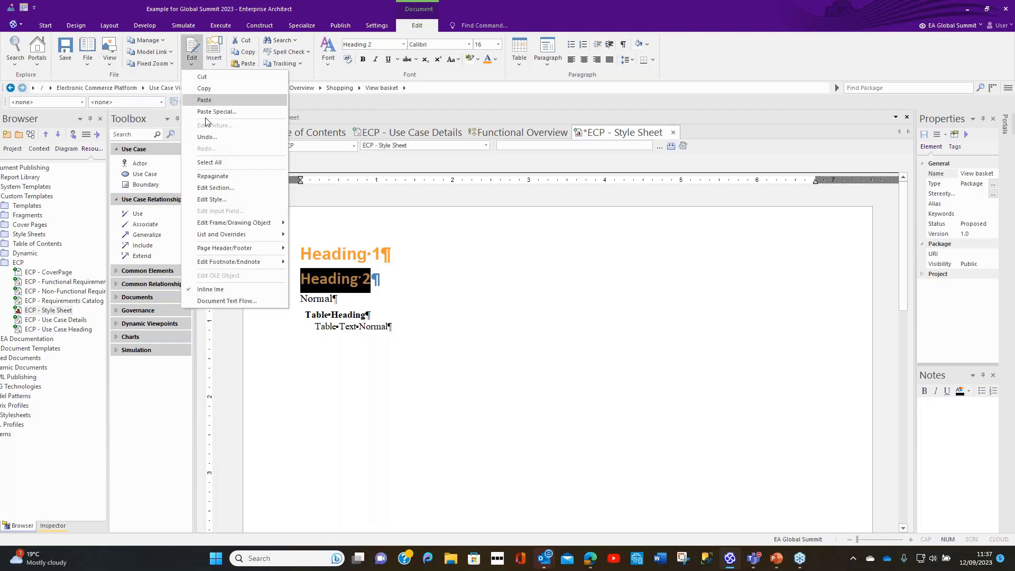
pyautogui.click(220, 200)
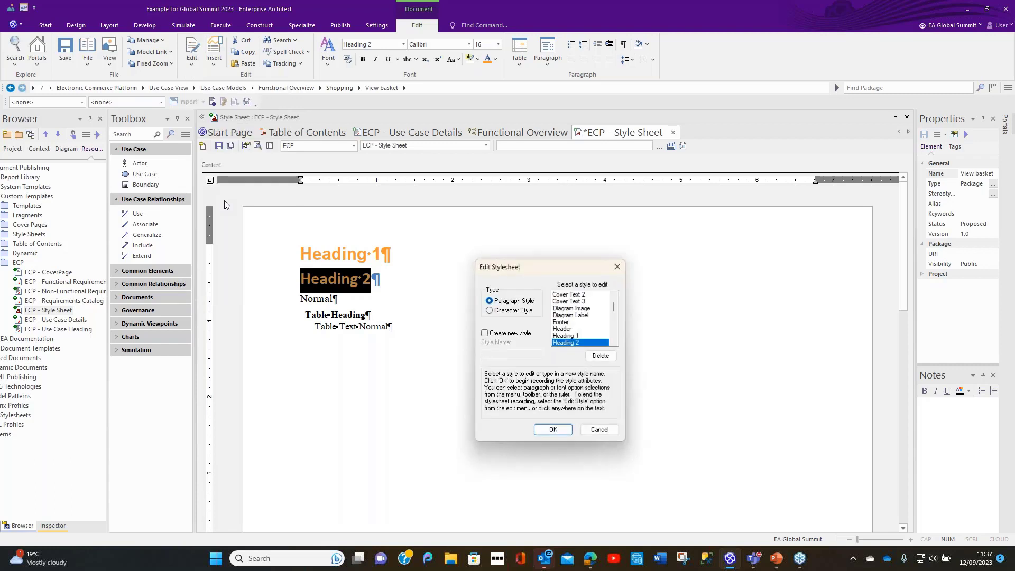
pyautogui.click(553, 430)
pyautogui.click(496, 59)
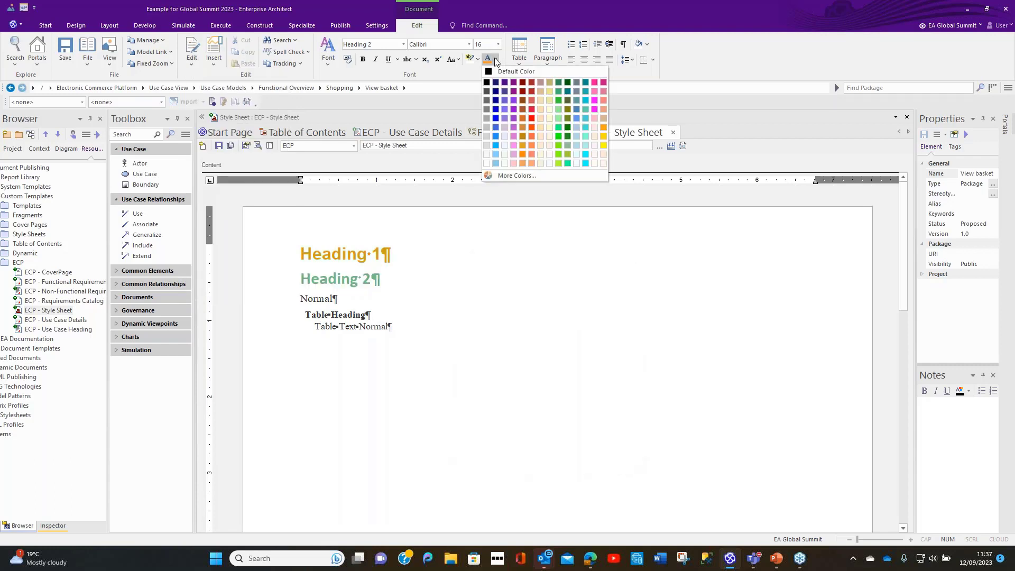
pyautogui.click(500, 175)
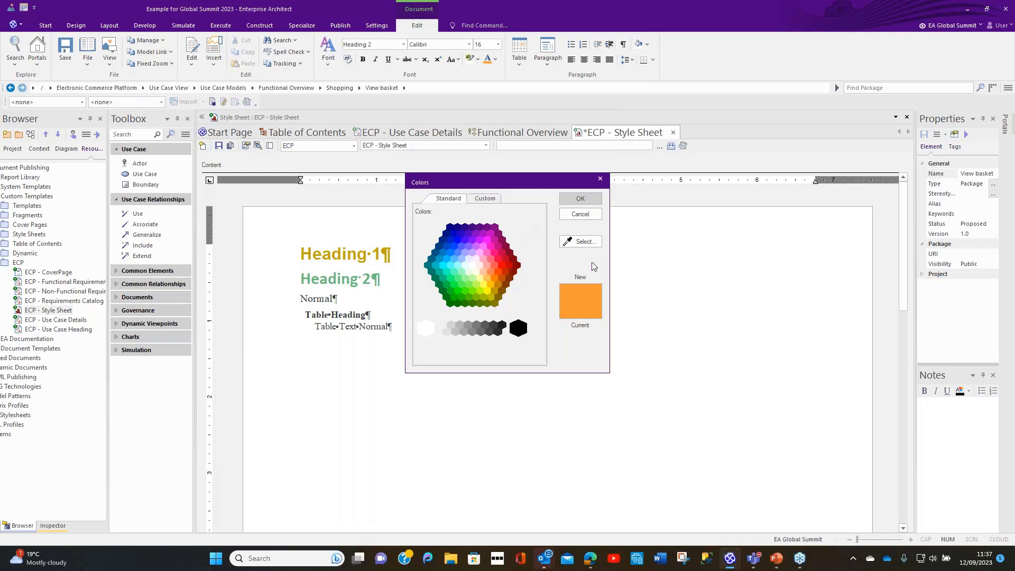
pyautogui.click(485, 199)
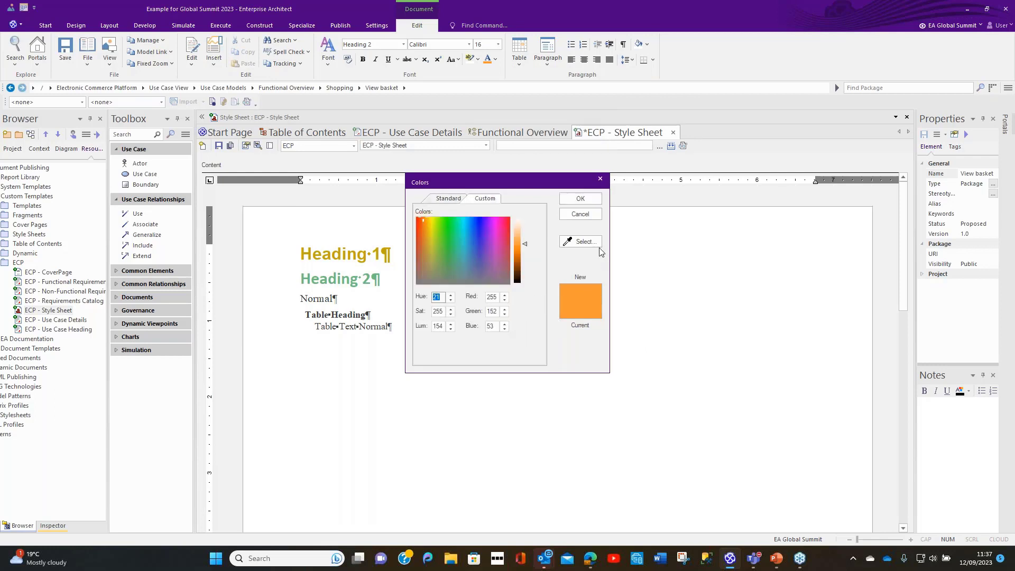
pyautogui.click(581, 199)
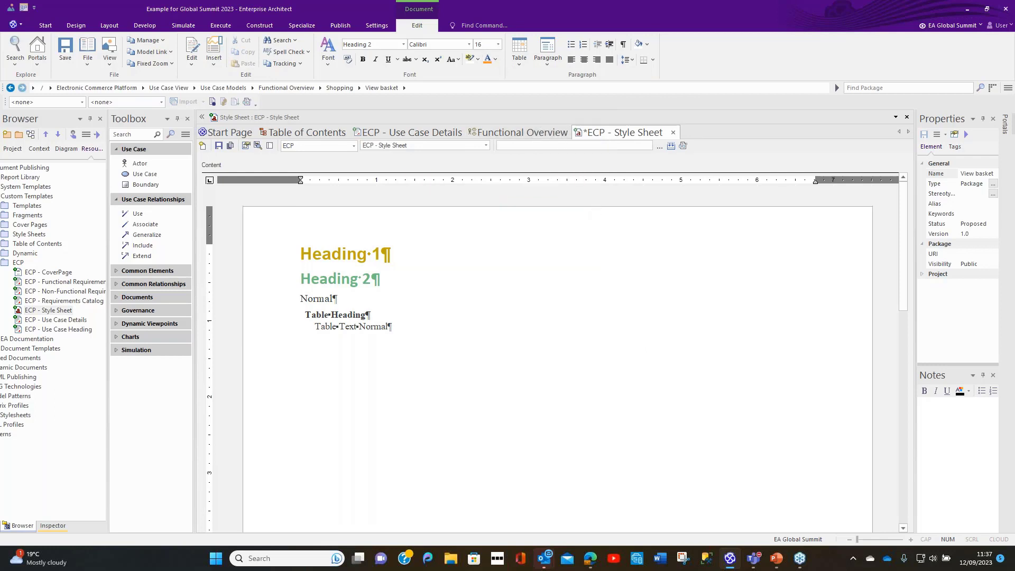
# Step: Set the Heading 2 style's font to Arial at size 14 and end the style editing
pyautogui.click(468, 45)
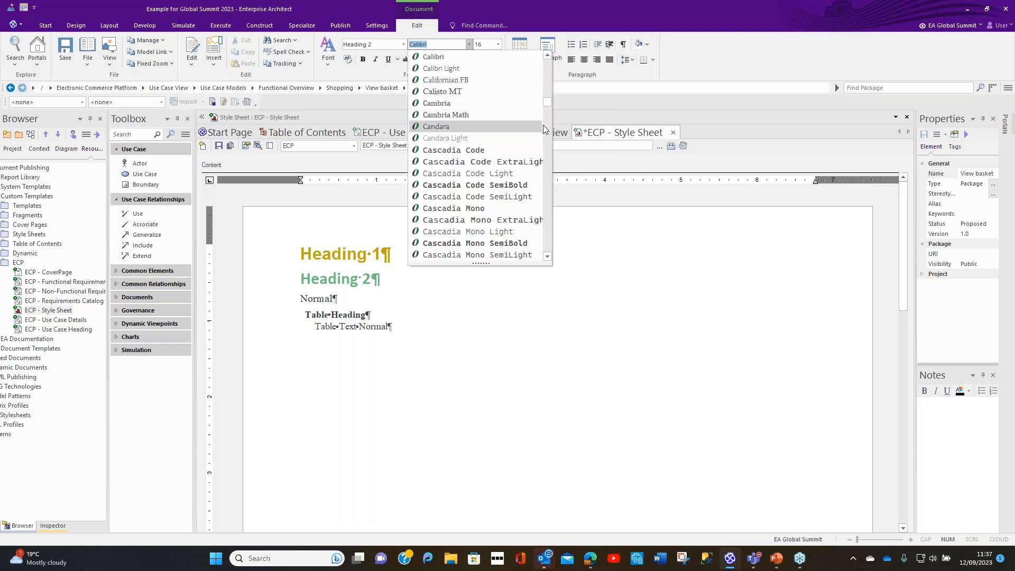
pyautogui.moveTo(549, 101); pyautogui.dragTo(553, 76)
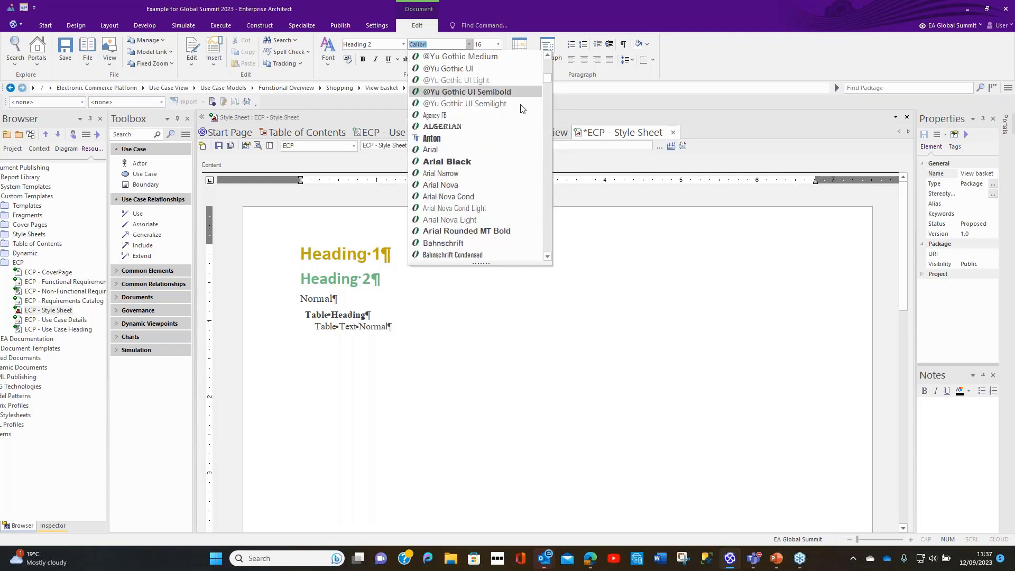
pyautogui.click(461, 151)
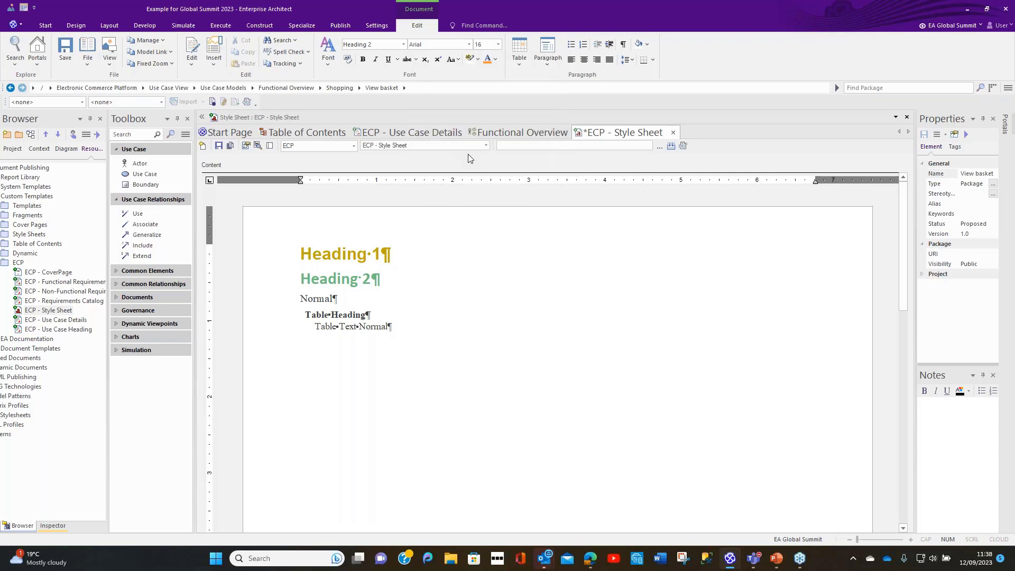
pyautogui.click(498, 45)
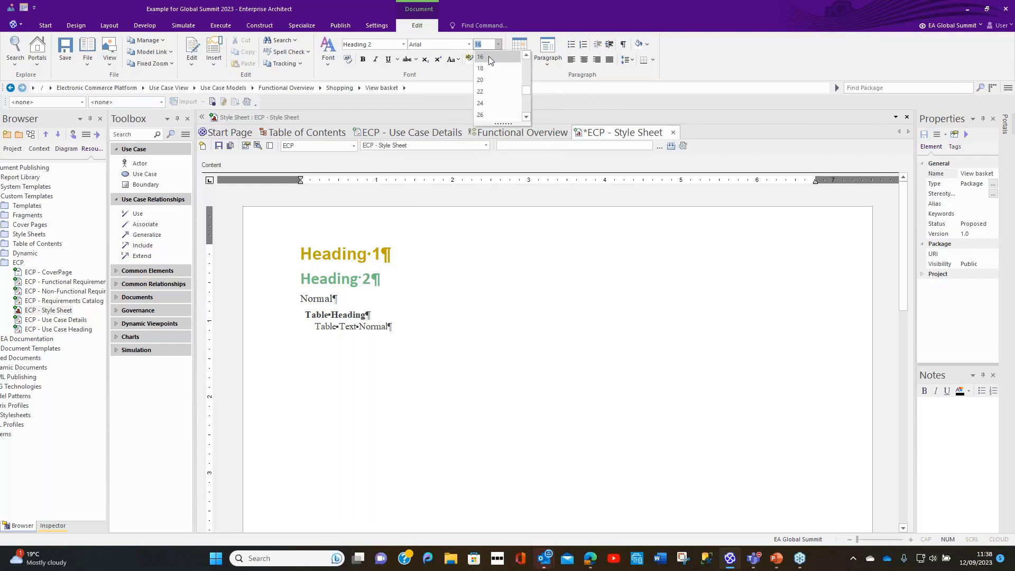
pyautogui.click(526, 55)
pyautogui.click(506, 56)
pyautogui.click(477, 313)
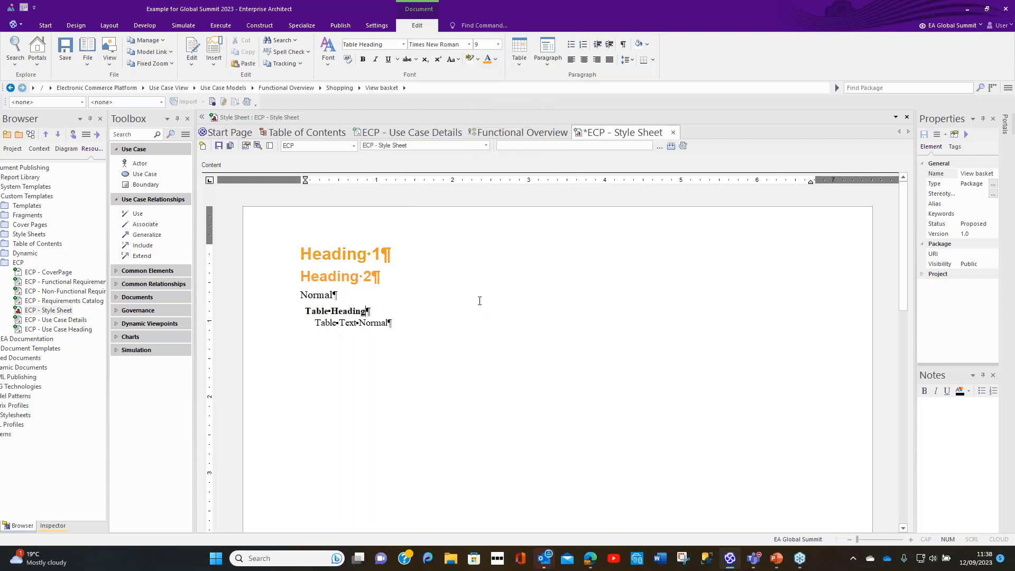
# Step: Edit the Normal paragraph style to use the Arial font at size 11
pyautogui.doubleClick(318, 296)
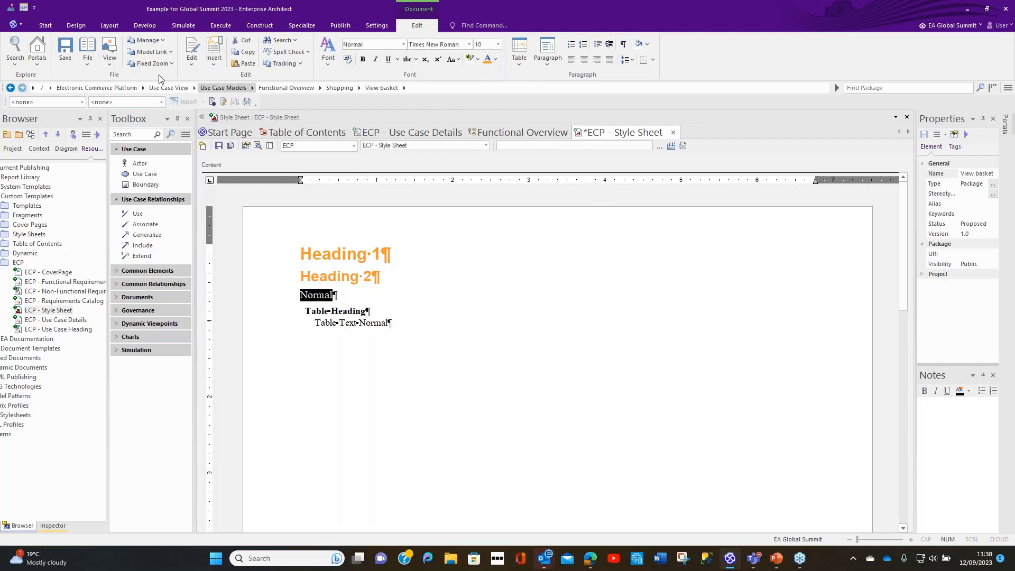
pyautogui.click(191, 61)
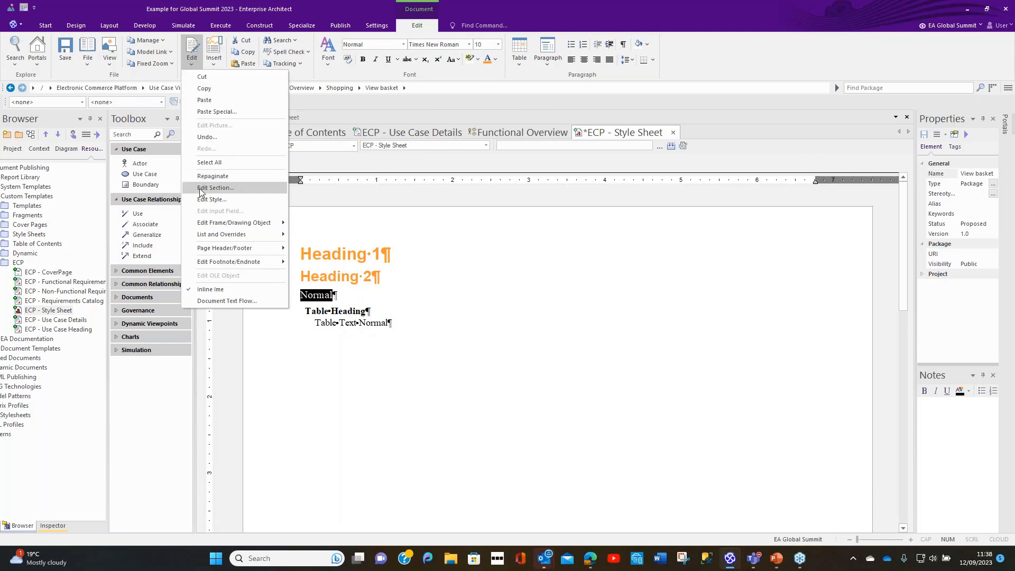
pyautogui.click(208, 199)
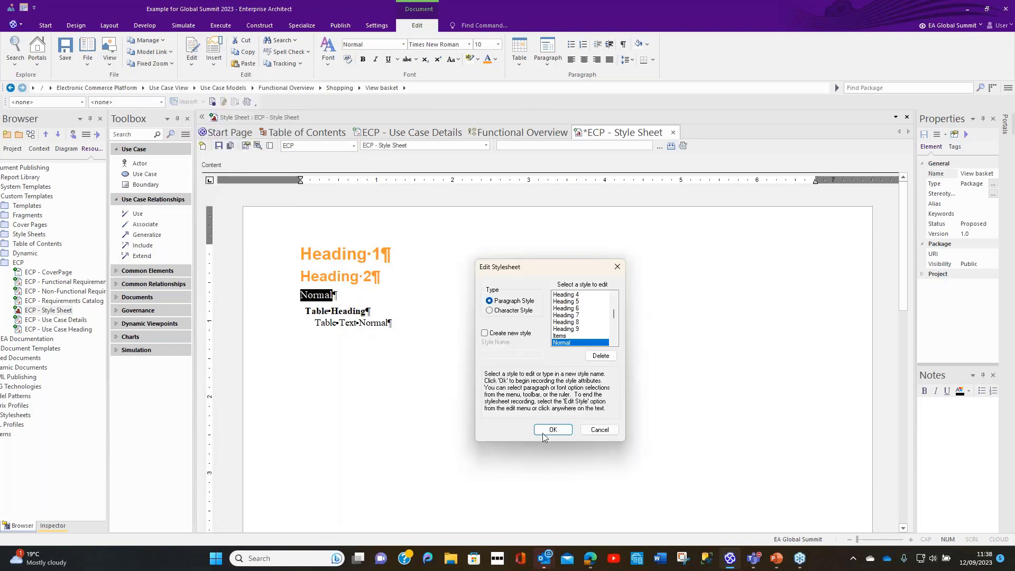
pyautogui.click(544, 434)
pyautogui.click(468, 44)
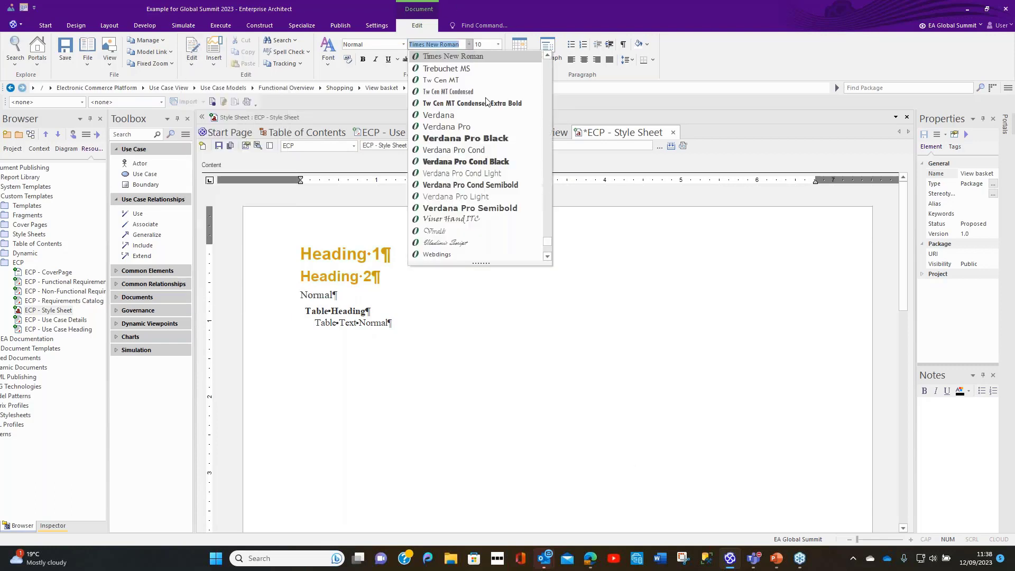
pyautogui.moveTo(548, 240); pyautogui.dragTo(556, 81)
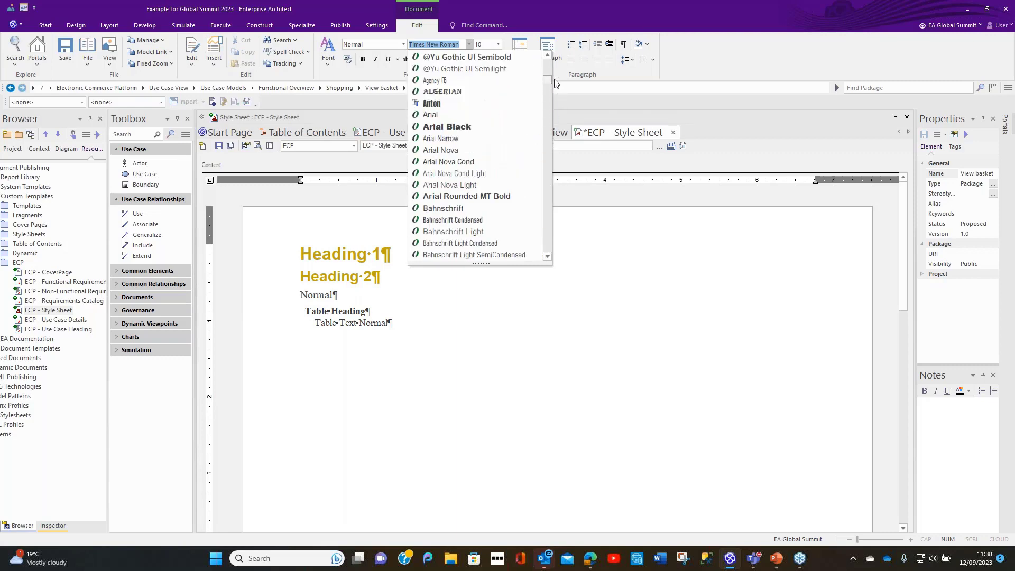
pyautogui.click(418, 116)
pyautogui.click(497, 44)
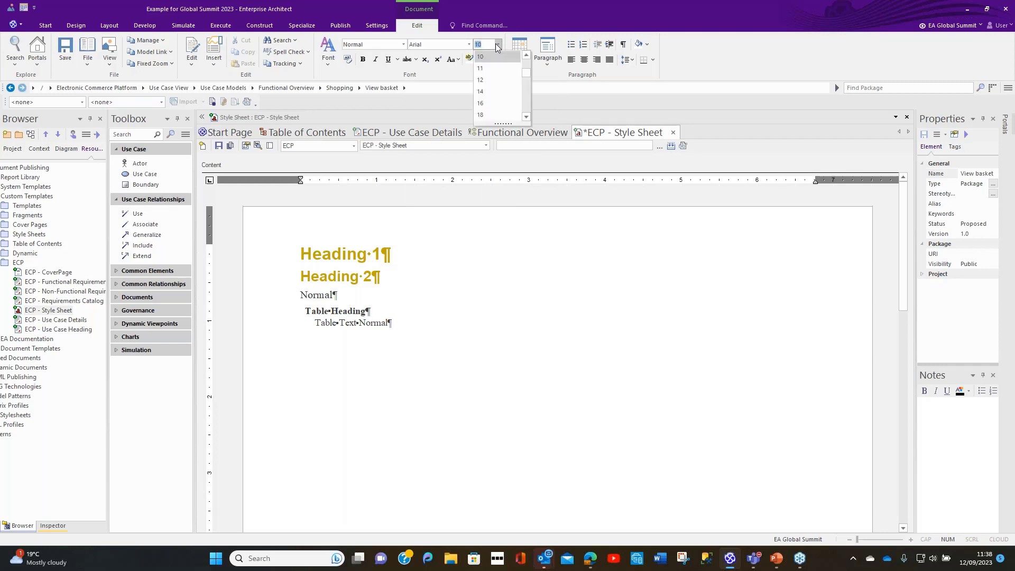
pyautogui.click(482, 68)
pyautogui.click(501, 317)
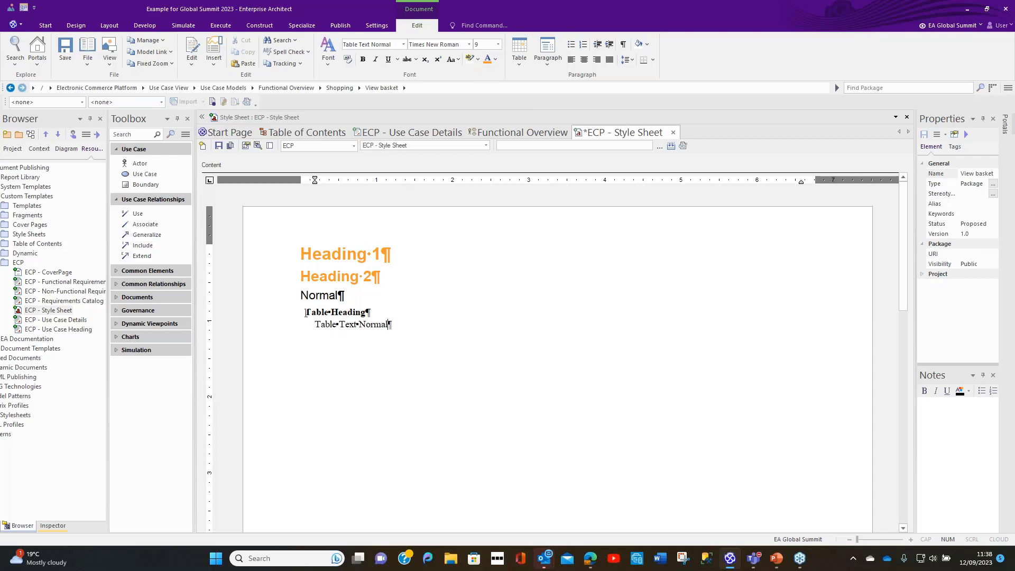
# Step: Edit the Table Heading paragraph style so that its left indent lines up with the page's left margin
pyautogui.moveTo(305, 314); pyautogui.dragTo(365, 314)
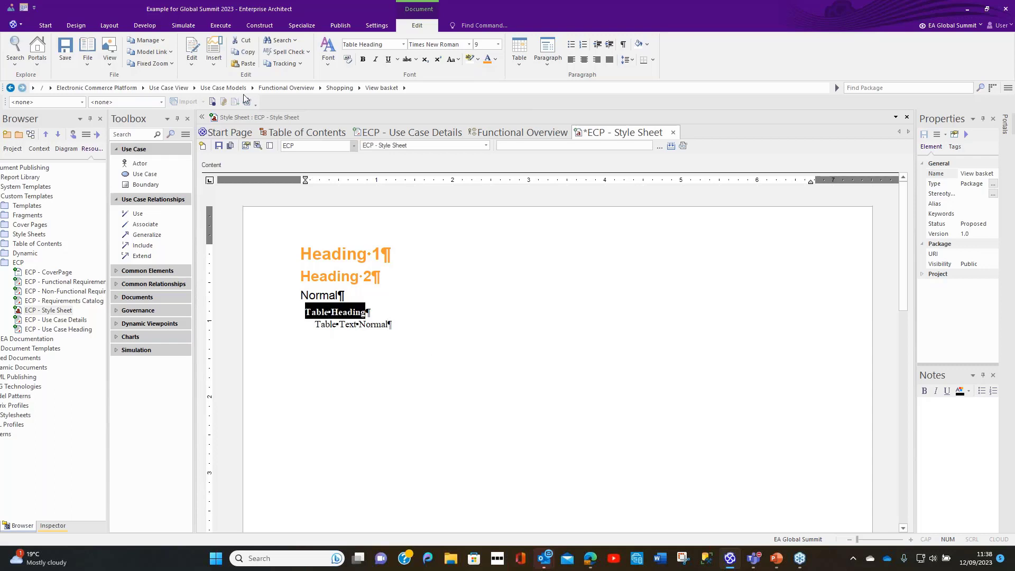
pyautogui.click(194, 64)
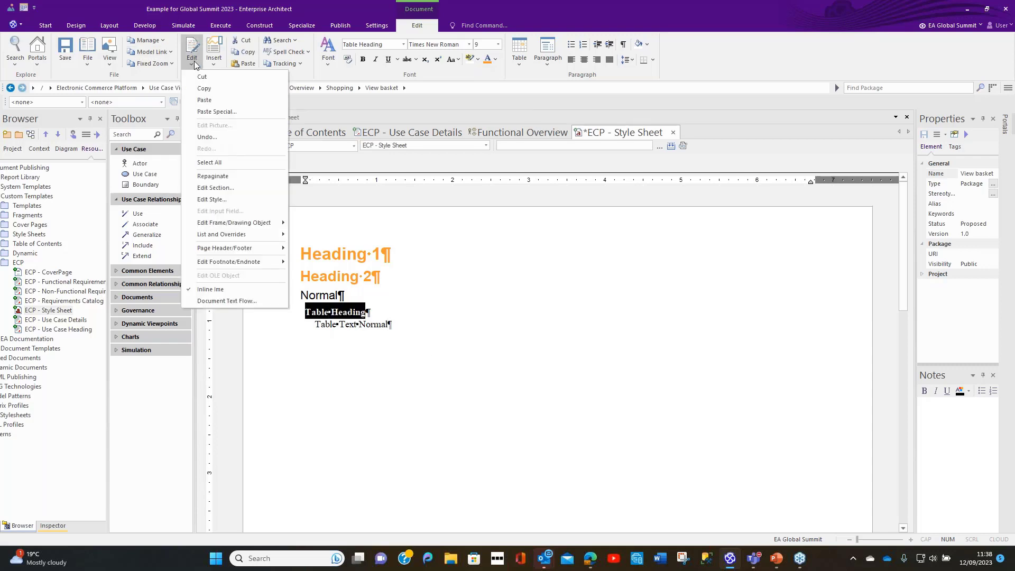
pyautogui.click(204, 200)
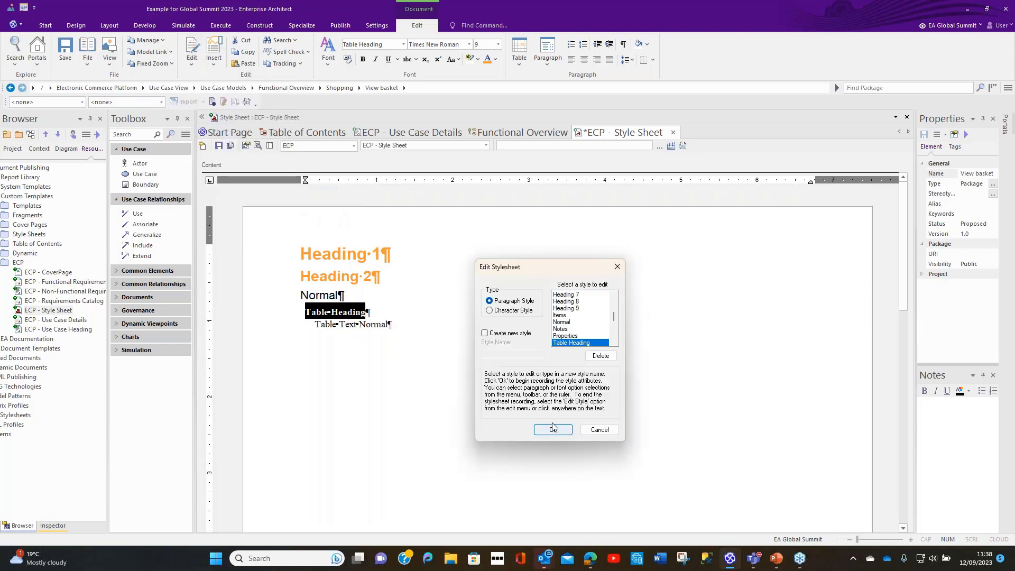
pyautogui.click(553, 430)
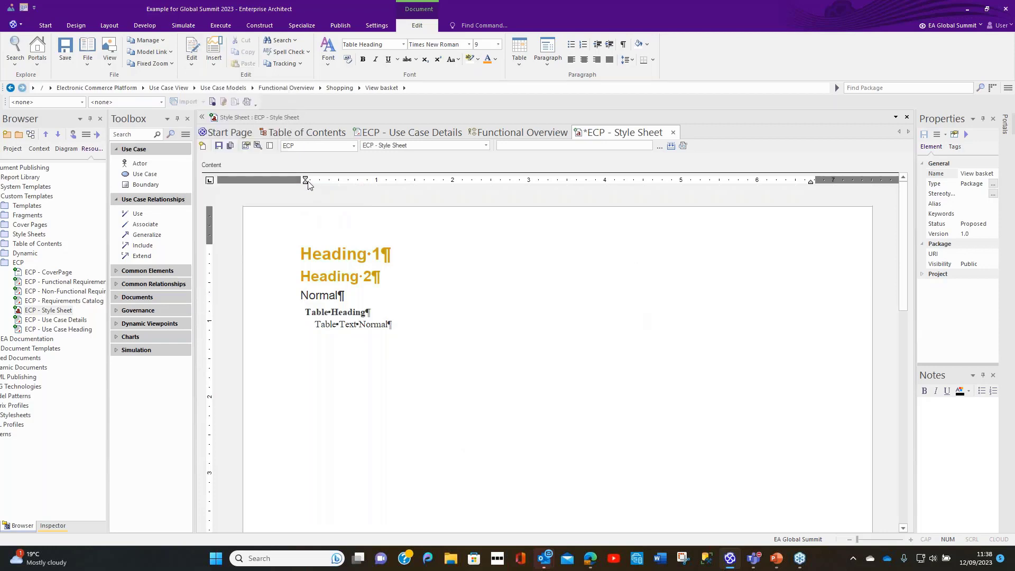
pyautogui.moveTo(306, 180); pyautogui.dragTo(299, 183)
# Step: Set the Table Heading style's font to Arial at size 11 and end the style editing
pyautogui.click(469, 44)
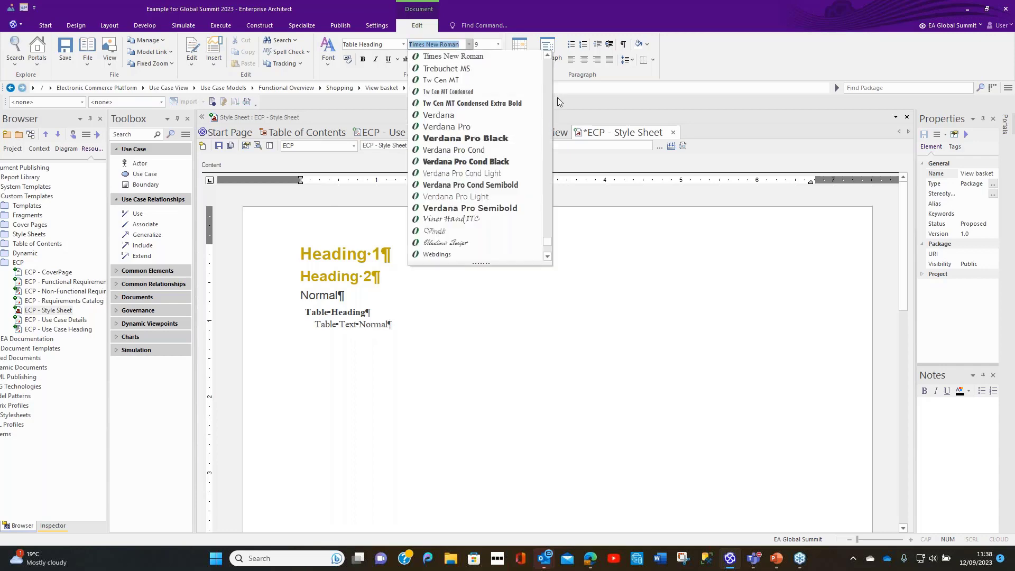
pyautogui.moveTo(548, 241); pyautogui.dragTo(548, 78)
pyautogui.click(454, 133)
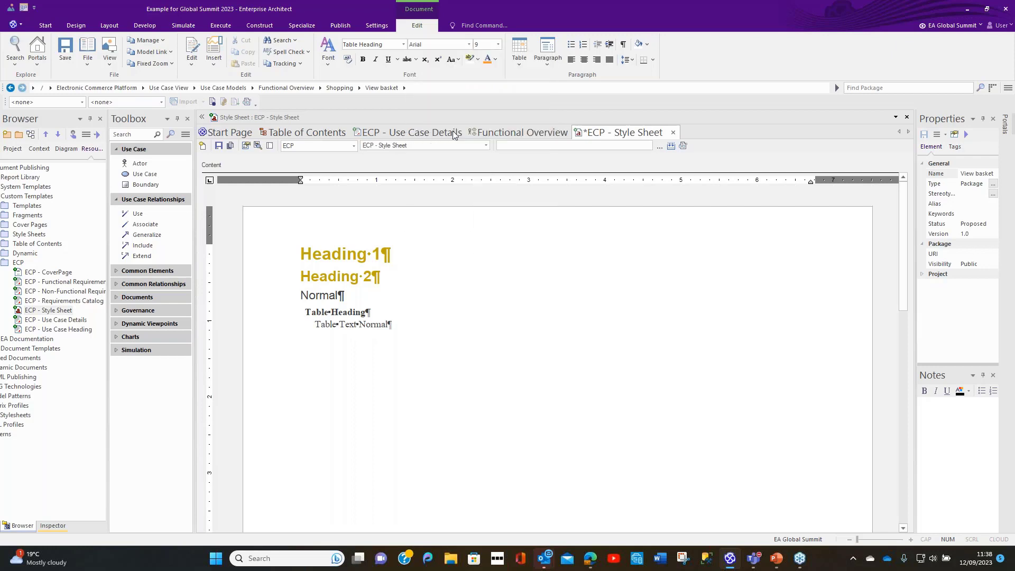
pyautogui.click(499, 44)
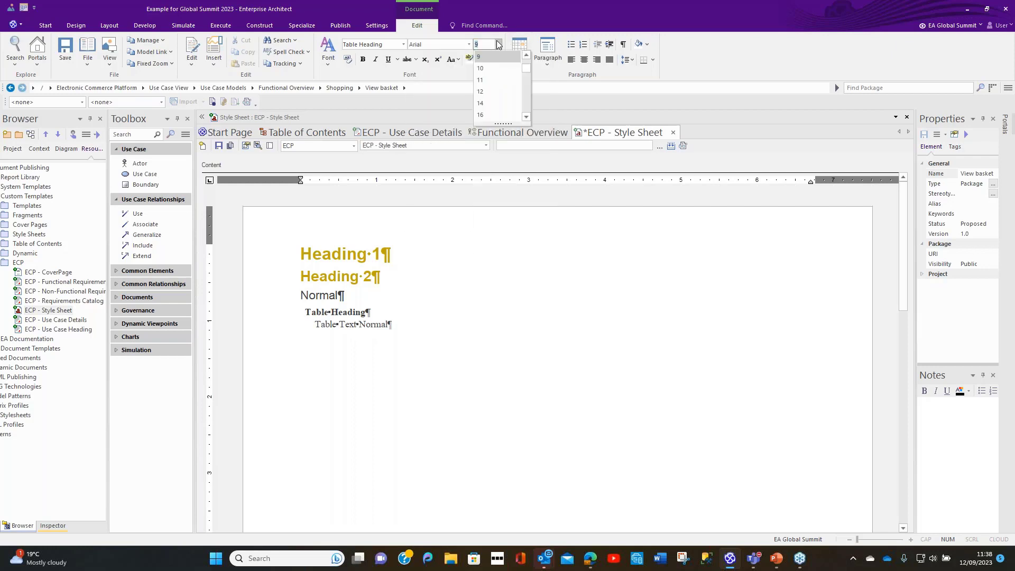
pyautogui.click(483, 80)
pyautogui.click(487, 234)
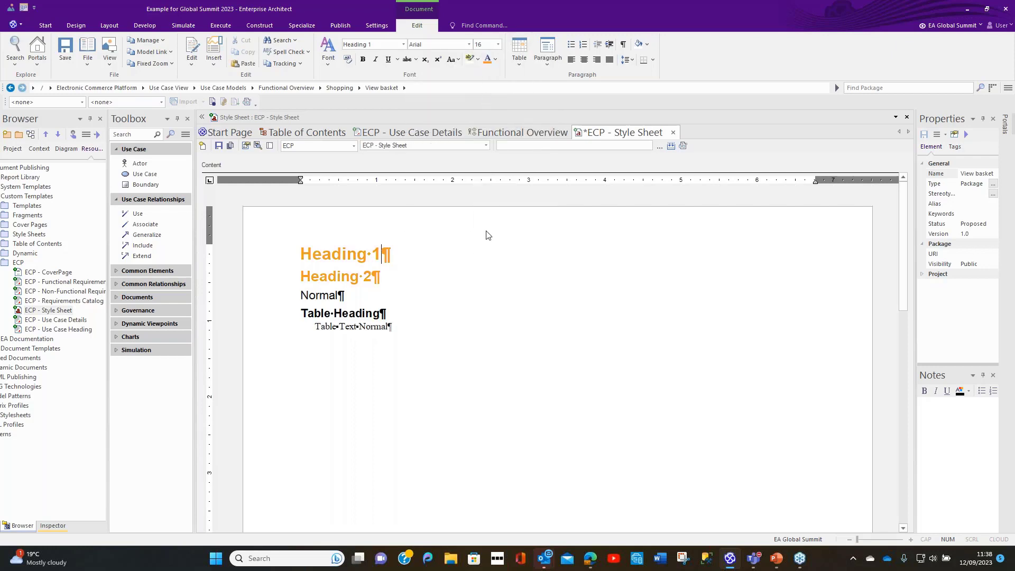
# Step: Edit the Table Text Normal paragraph style so that its left indent lines up with the page's left margin
pyautogui.click(322, 327)
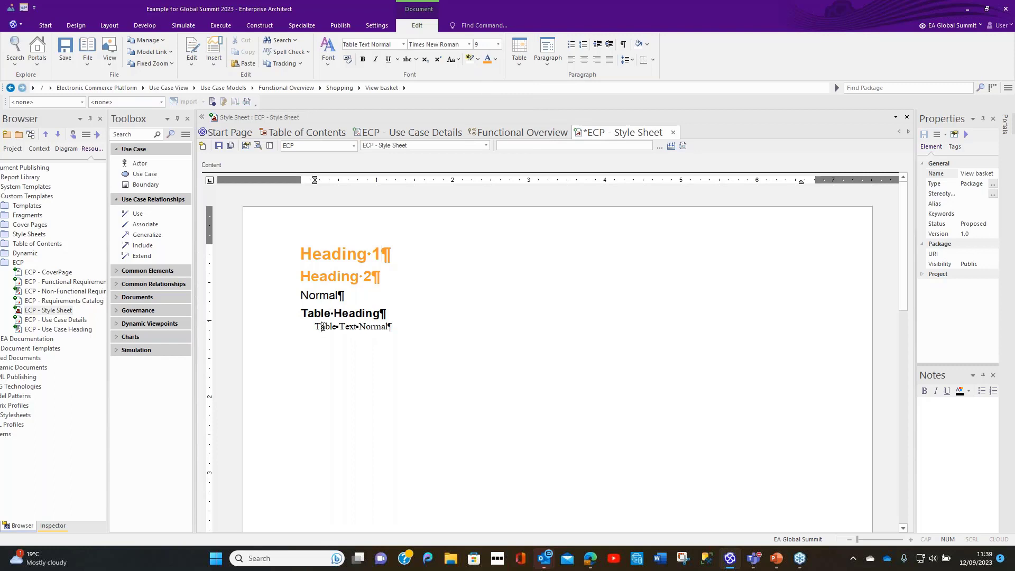
pyautogui.click(189, 66)
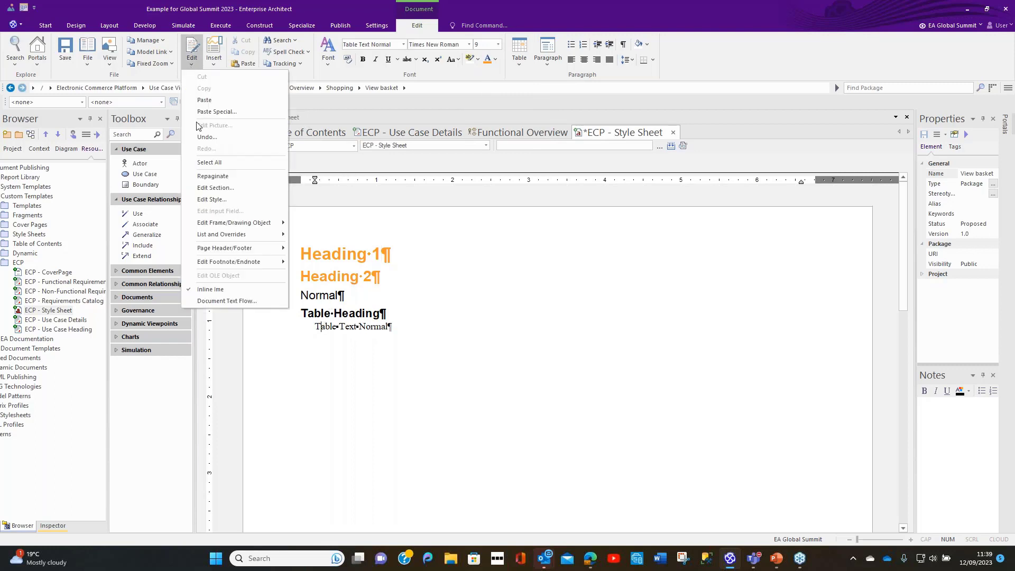
pyautogui.click(217, 200)
pyautogui.click(553, 429)
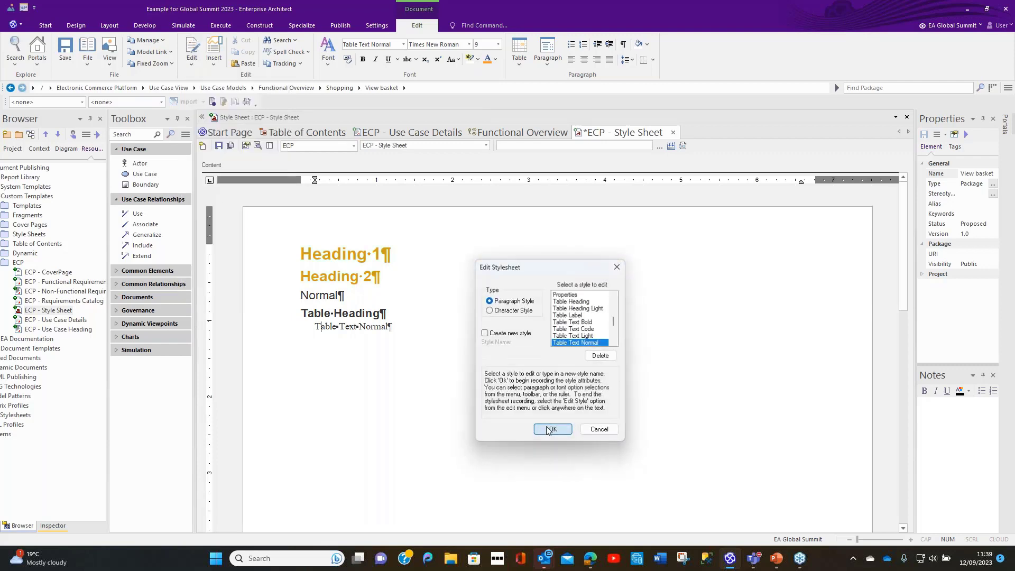
pyautogui.moveTo(315, 180); pyautogui.dragTo(300, 181)
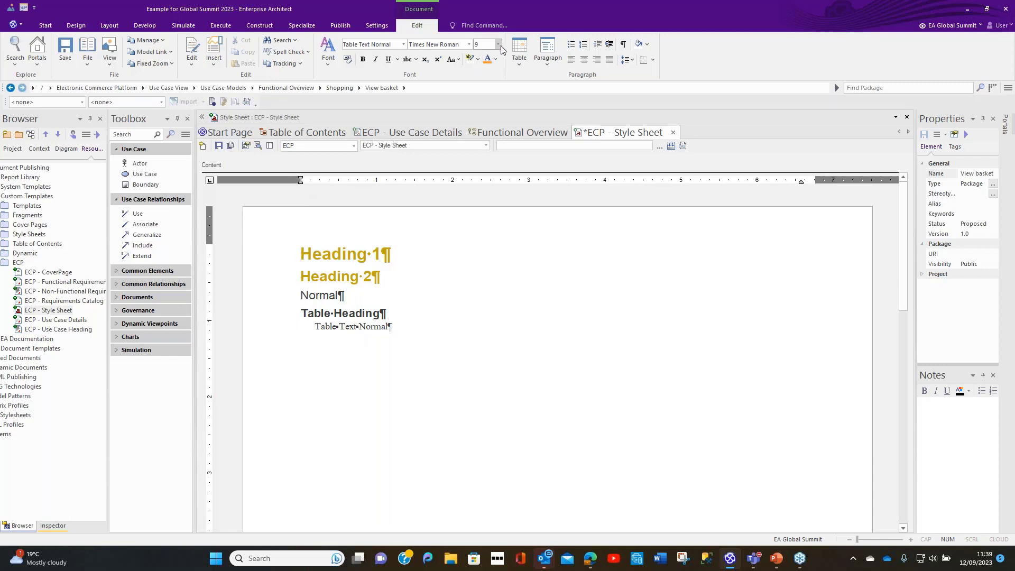
# Step: Set the Table Text Normal style's font to Arial at size 11, end the style editing and save the style sheet
pyautogui.click(469, 47)
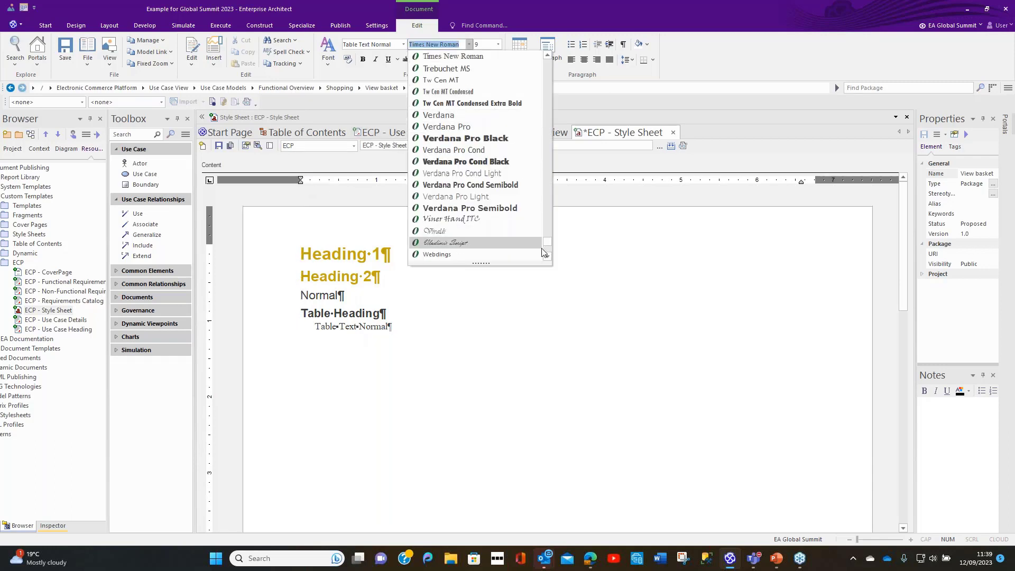
pyautogui.moveTo(549, 224); pyautogui.dragTo(555, 73)
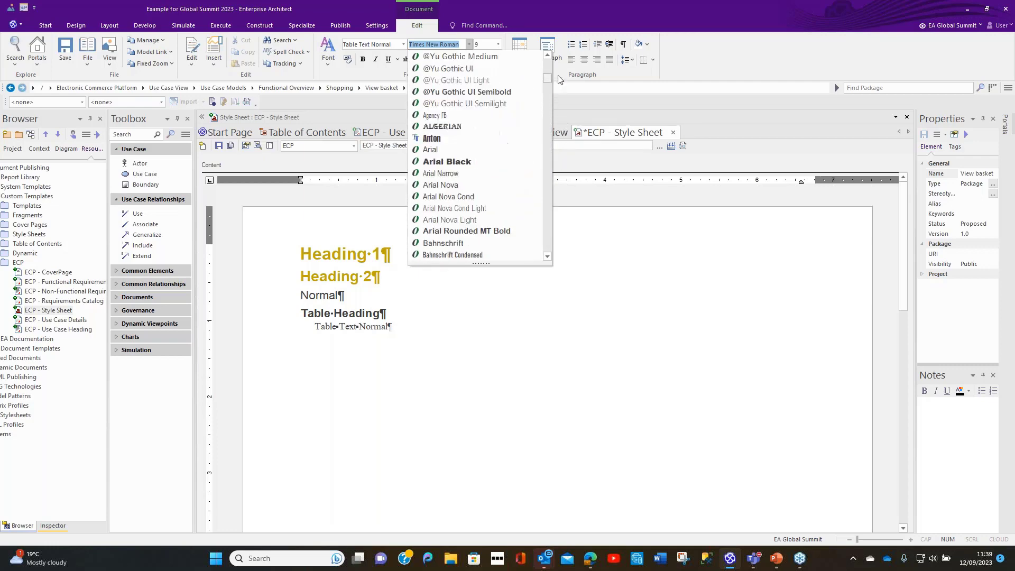
pyautogui.click(453, 150)
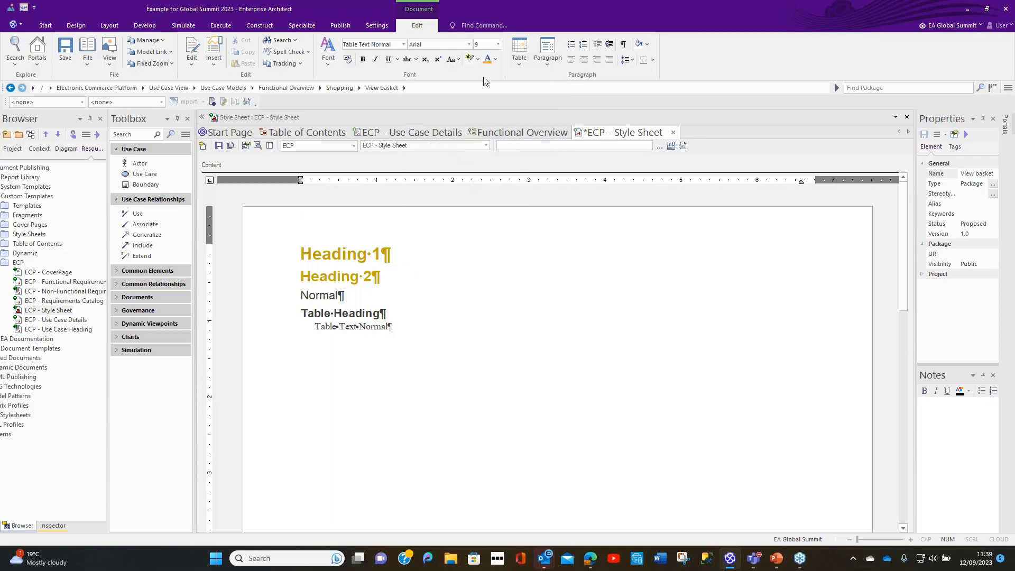
pyautogui.click(498, 46)
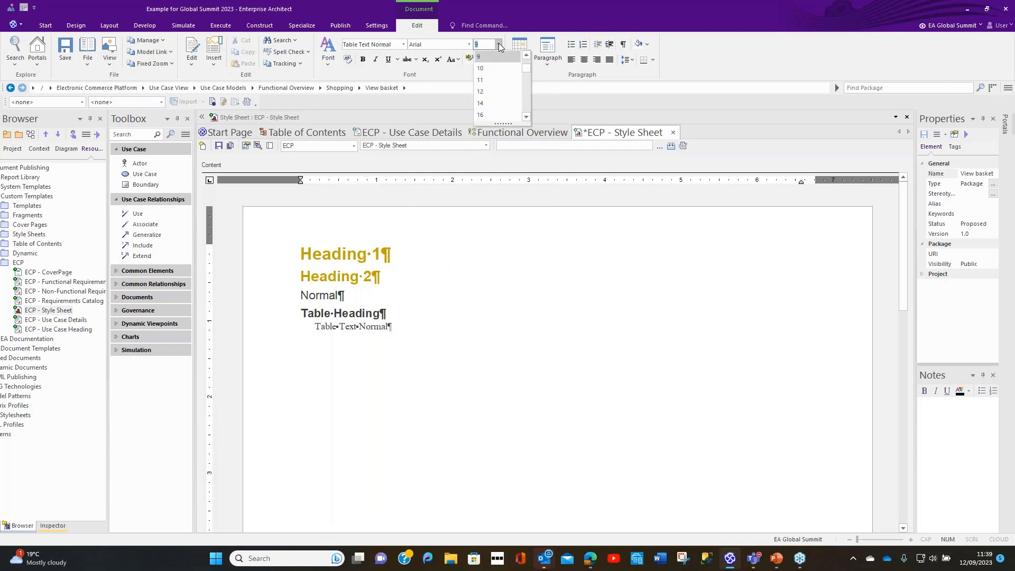
pyautogui.click(488, 81)
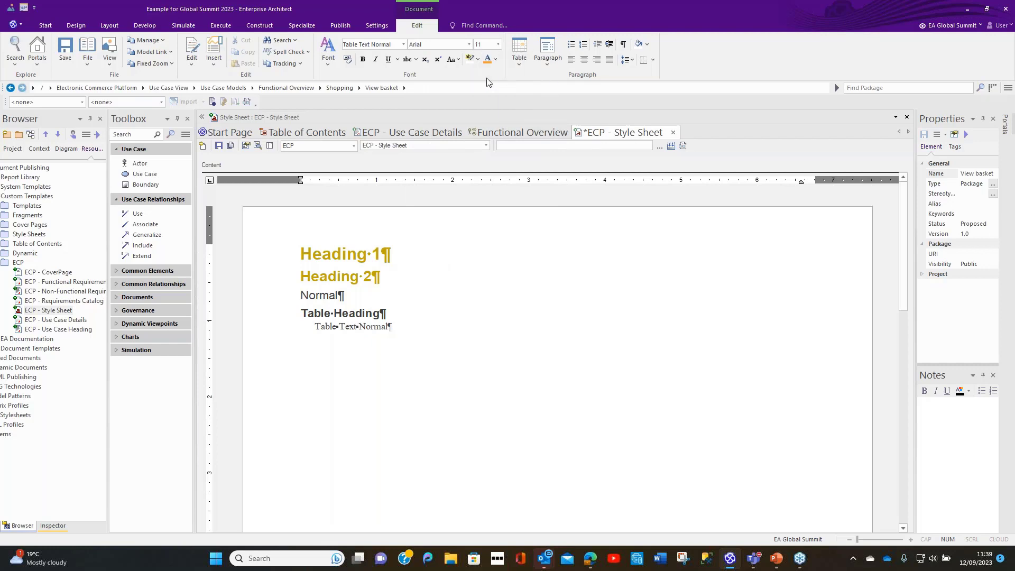
pyautogui.click(529, 329)
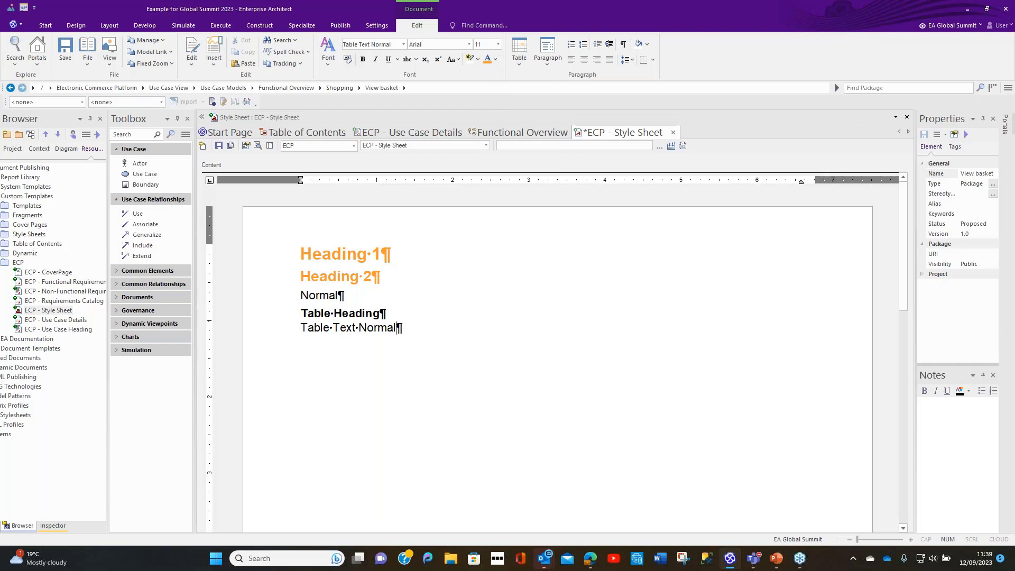
pyautogui.click(219, 146)
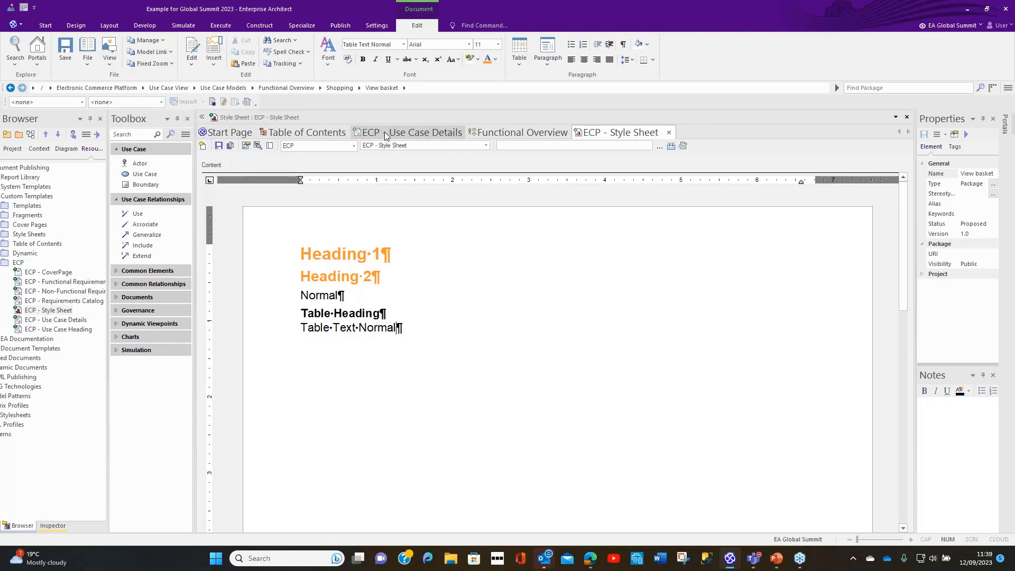
# Step: Switch to the ECP - Use Case Details template and update its styles from ECP - Style Sheet
pyautogui.click(386, 132)
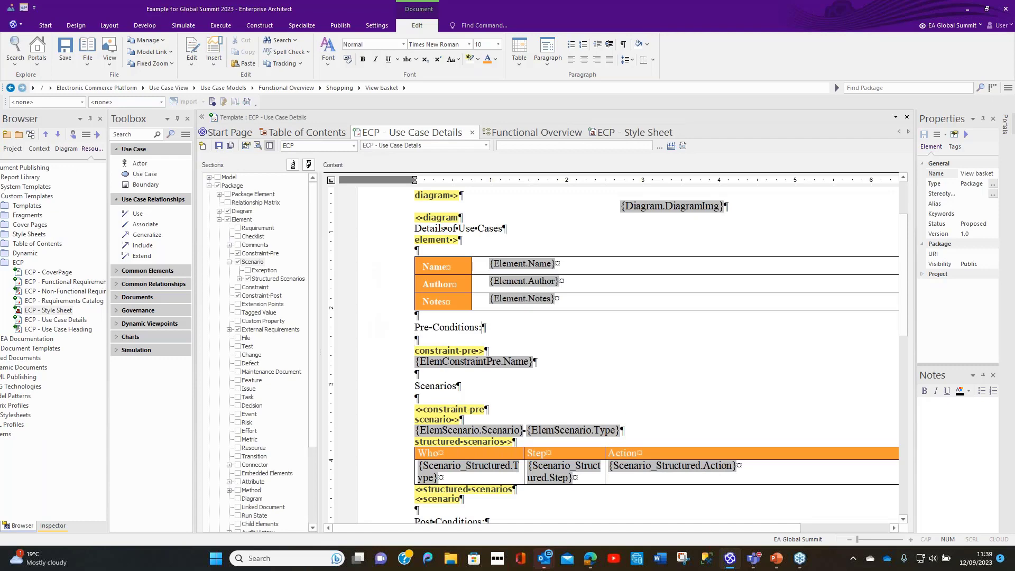
pyautogui.rightClick(661, 330)
pyautogui.moveTo(695, 386)
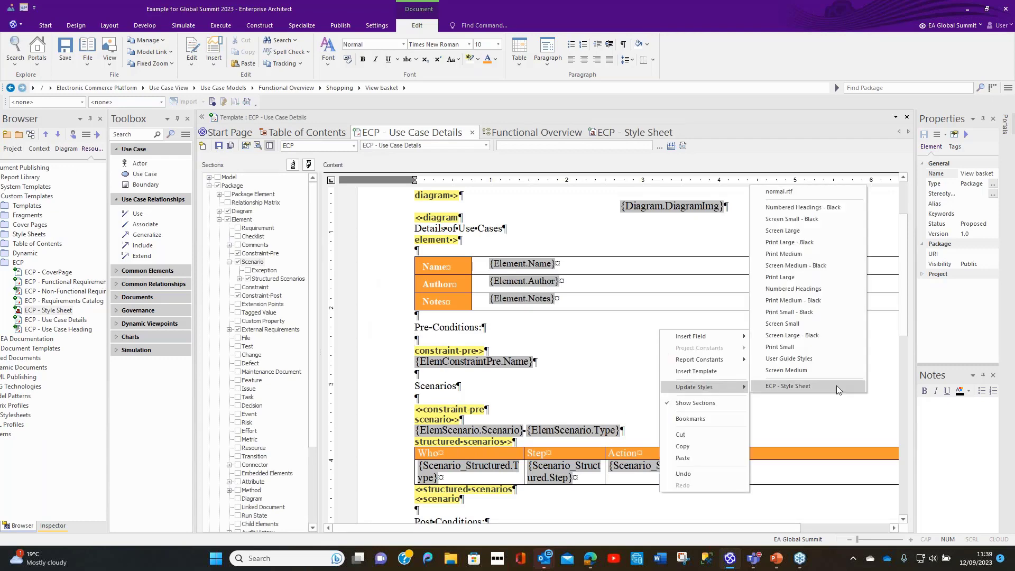
pyautogui.click(836, 385)
pyautogui.scroll(2, 724, 369)
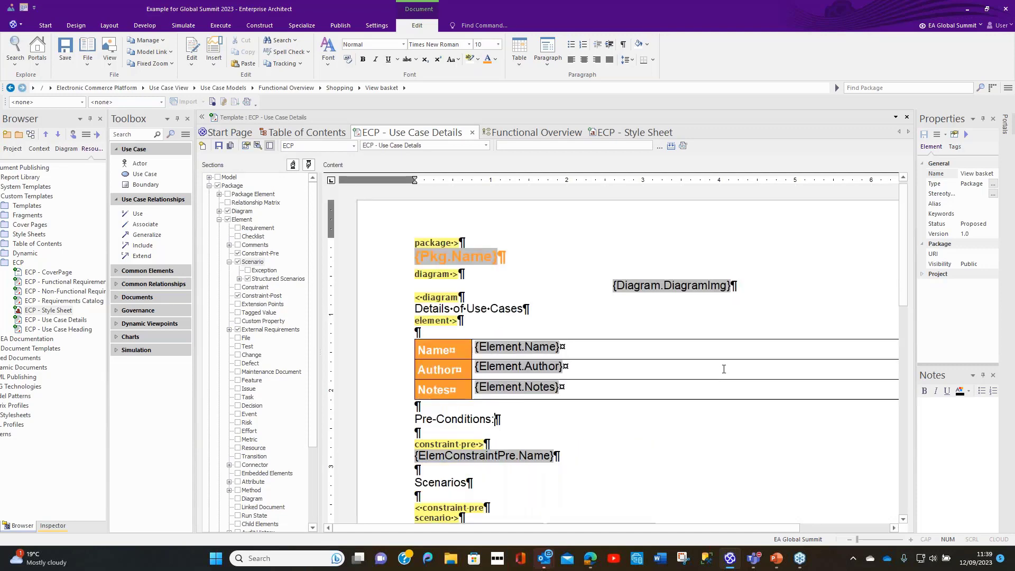
# Step: Check the restyled text and tables throughout the template, and save the changes to ECP - Use Case Details
pyautogui.scroll(-8, 724, 369)
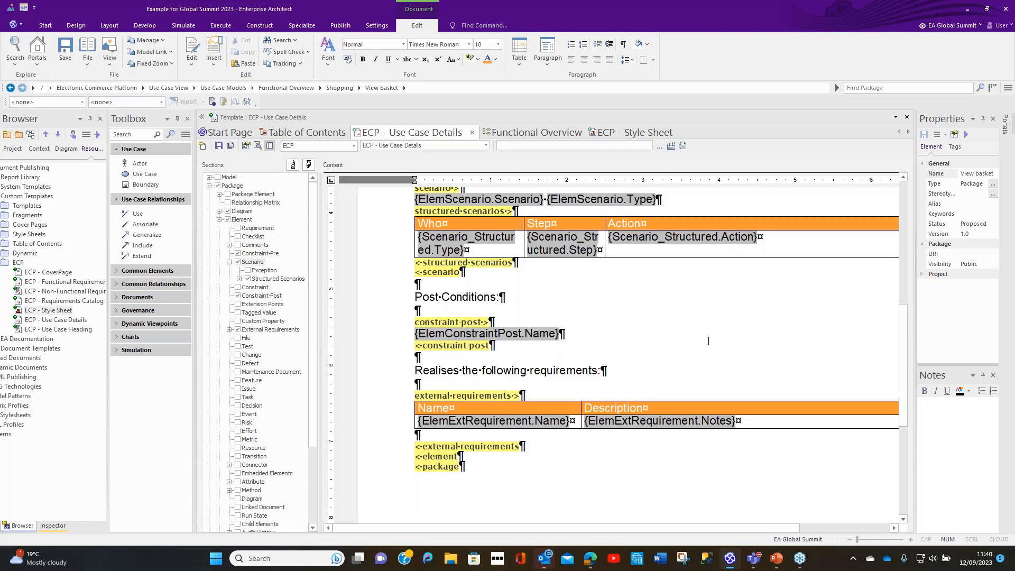
pyautogui.click(604, 485)
pyautogui.scroll(3, 604, 486)
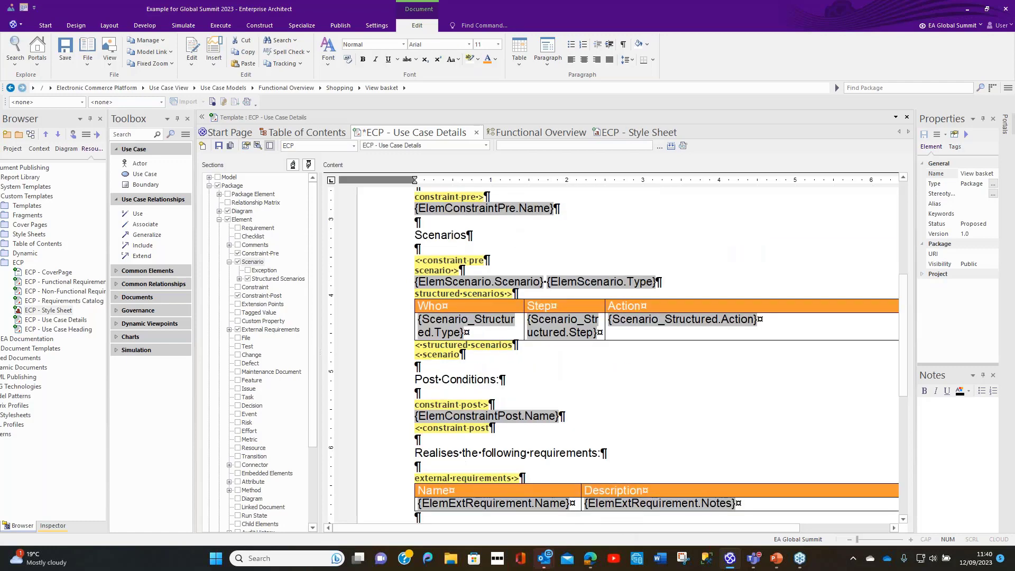
pyautogui.scroll(5, 604, 486)
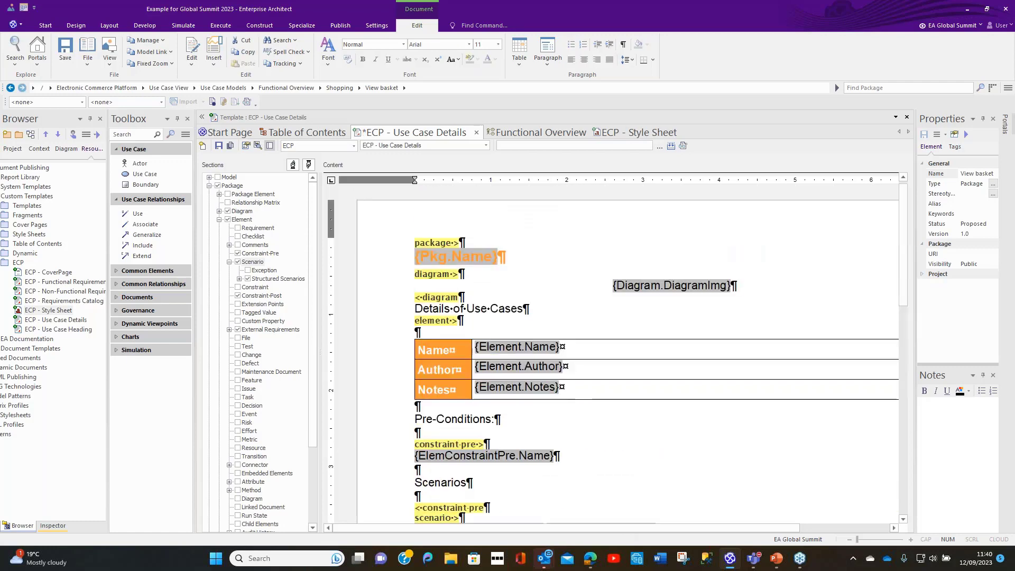
pyautogui.scroll(-10, 629, 354)
pyautogui.scroll(10, 614, 352)
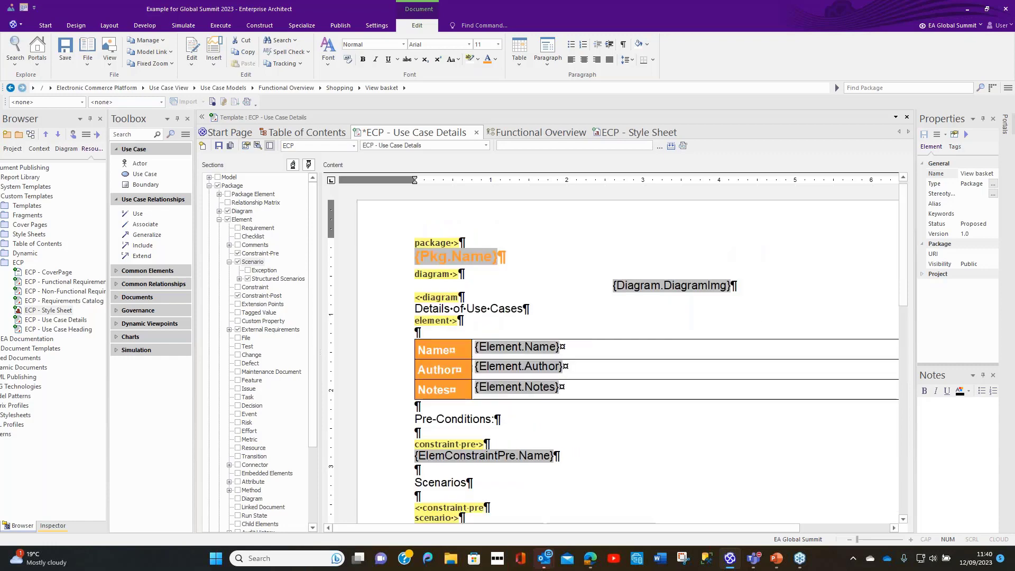
pyautogui.scroll(-5, 629, 354)
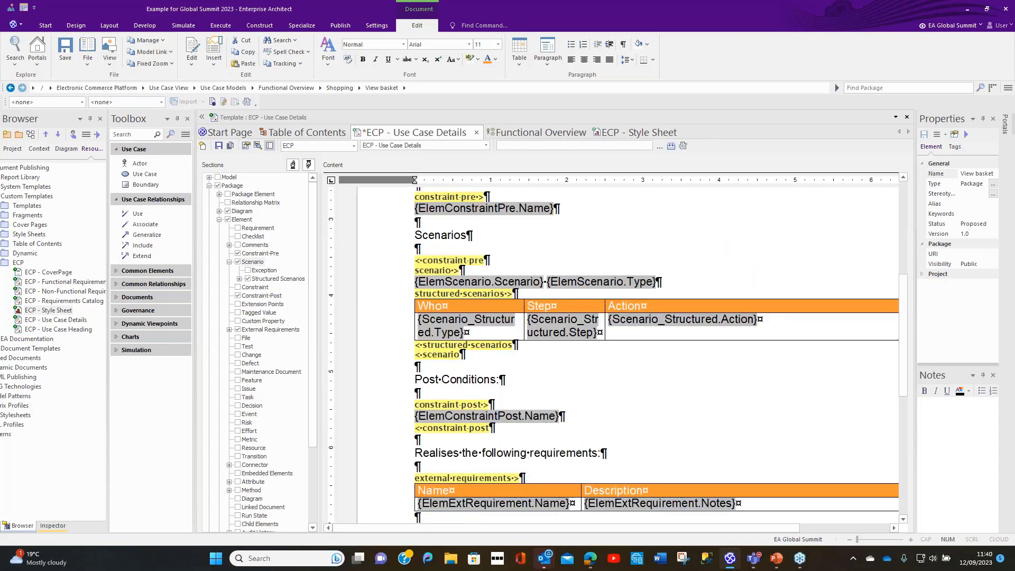
pyautogui.rightClick(377, 137)
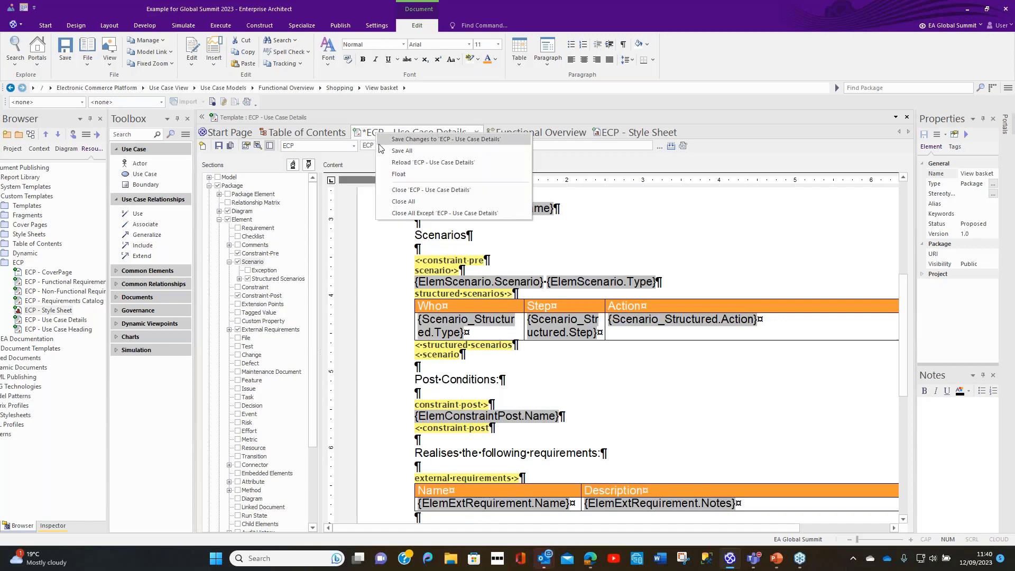
pyautogui.click(413, 143)
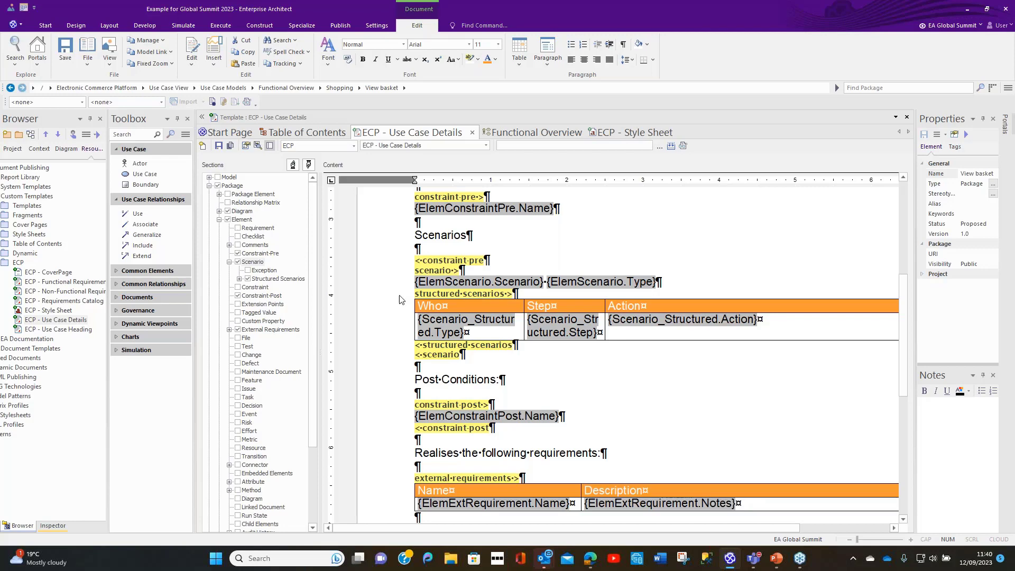
# Step: Return to ECP - Style Sheet and create a named list item with the multi-level list option
pyautogui.click(656, 135)
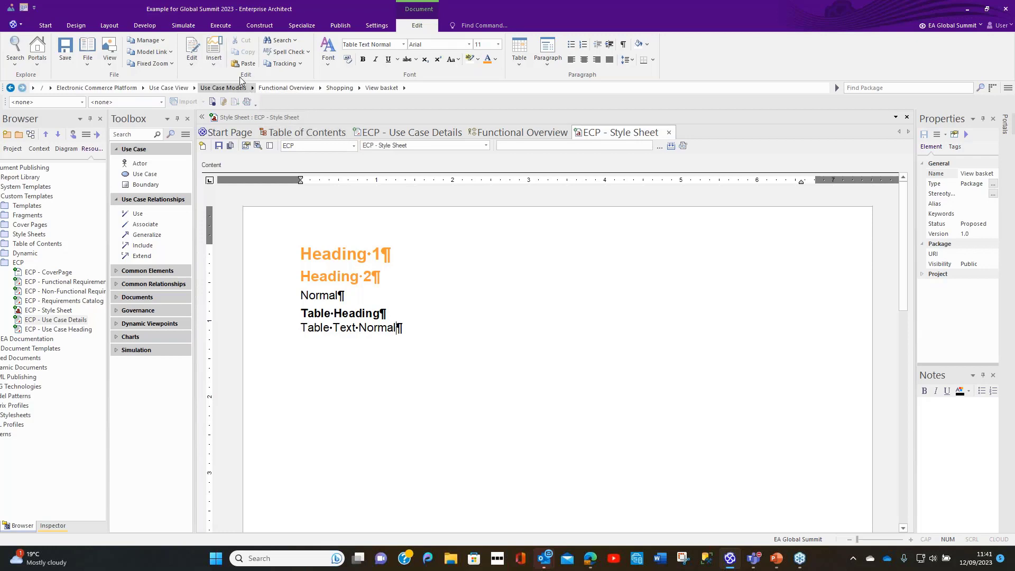
pyautogui.click(195, 68)
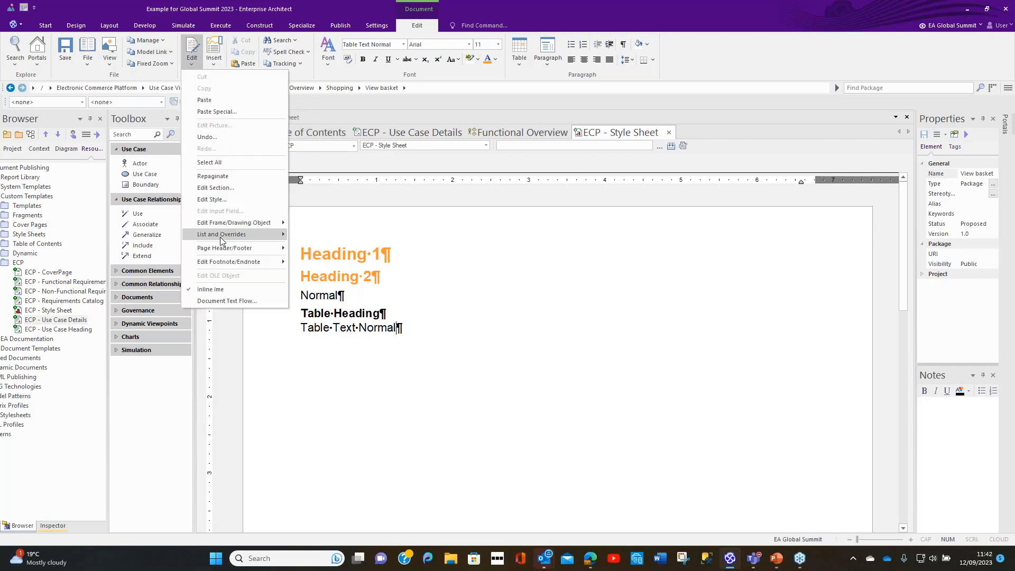
pyautogui.moveTo(220, 235)
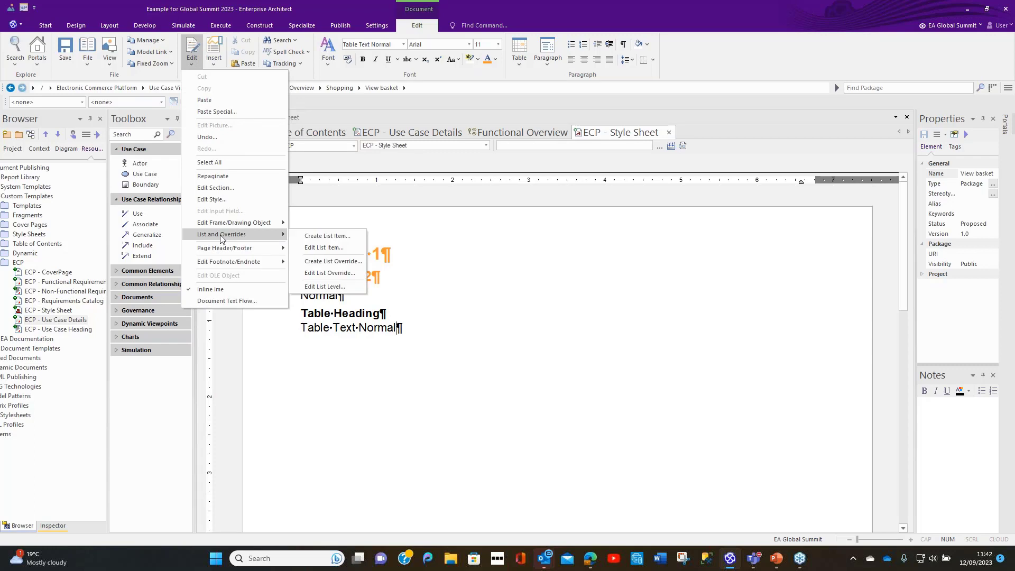
pyautogui.click(318, 236)
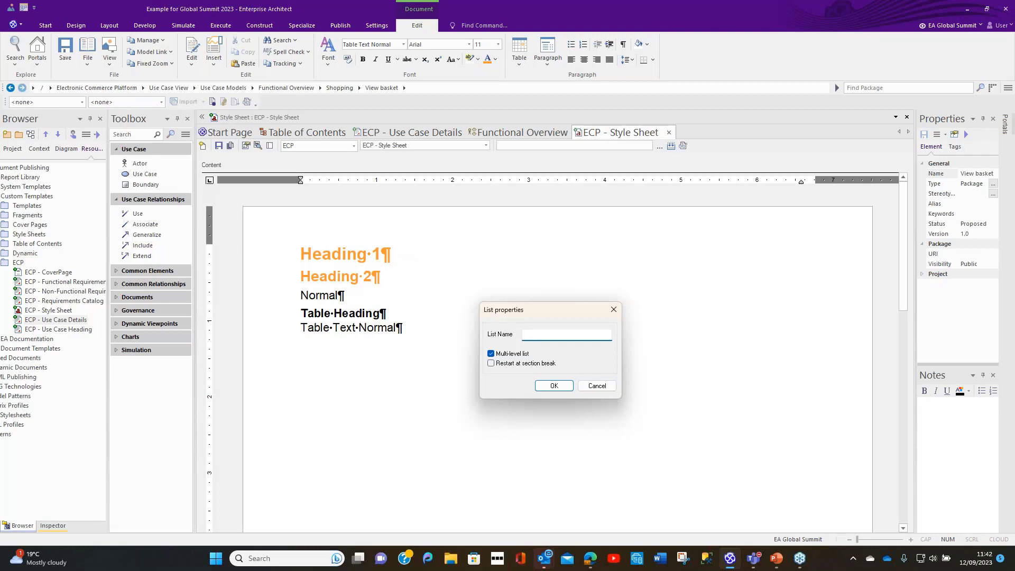
pyautogui.write('ECP-List')
pyautogui.click(554, 386)
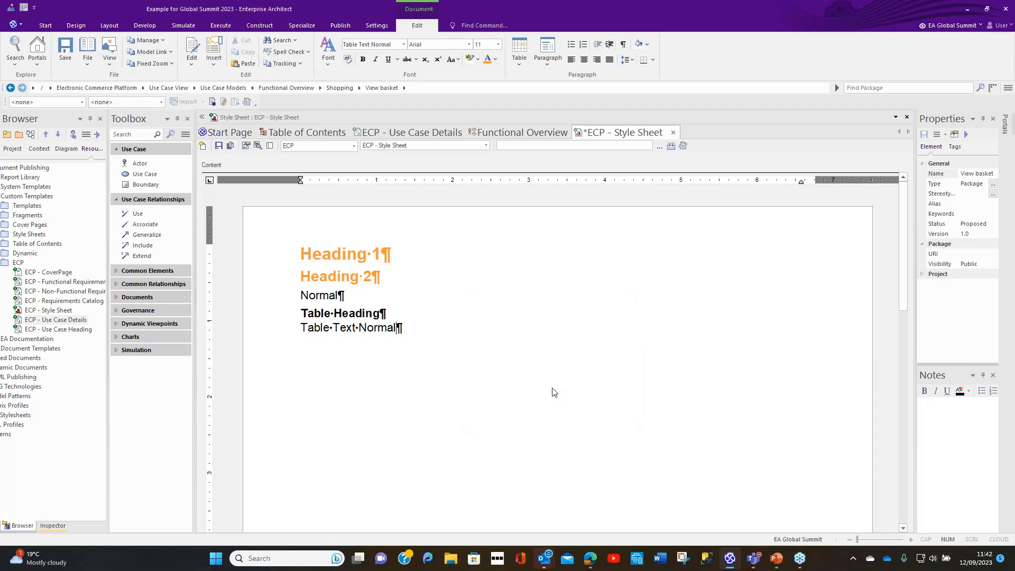
# Step: Create a list override for the ECP-List list with Override Levels enabled
pyautogui.click(192, 69)
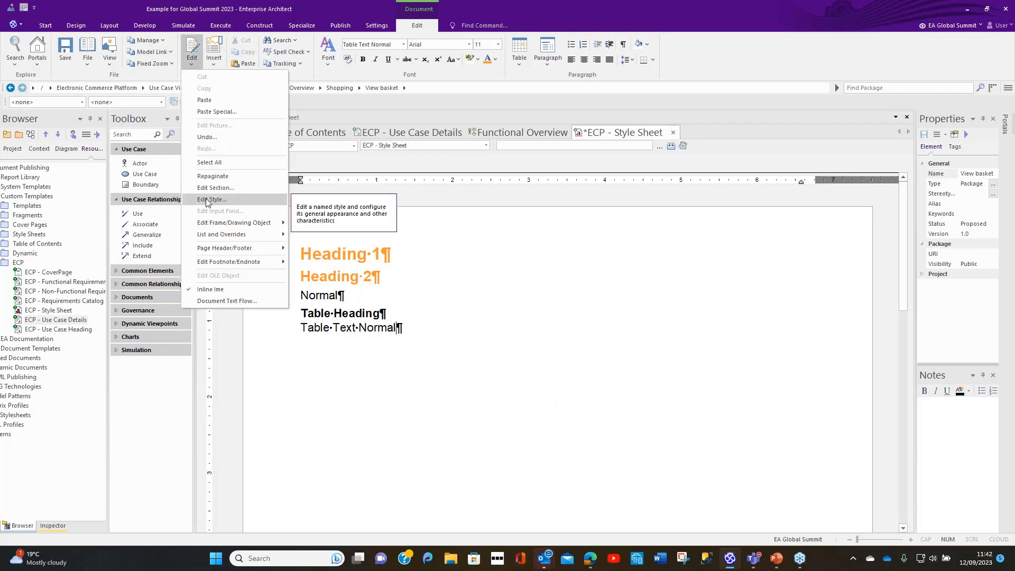
pyautogui.moveTo(204, 237)
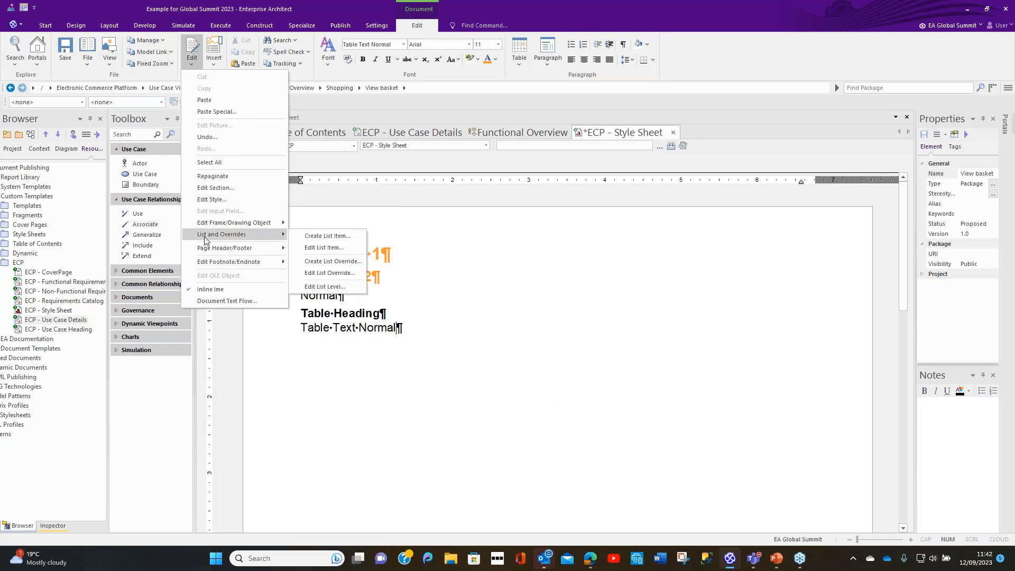
pyautogui.click(321, 261)
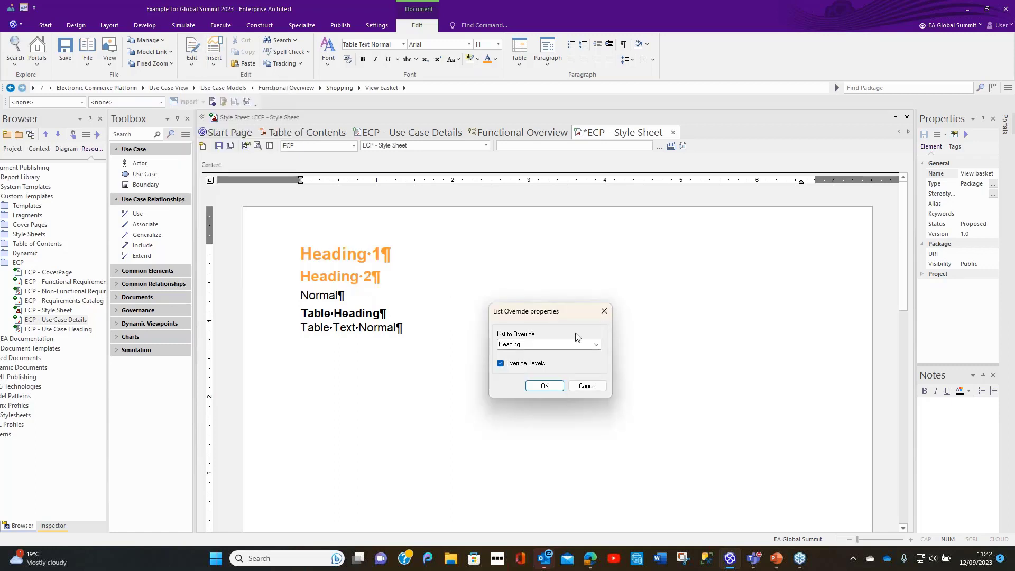
pyautogui.moveTo(569, 315); pyautogui.dragTo(554, 232)
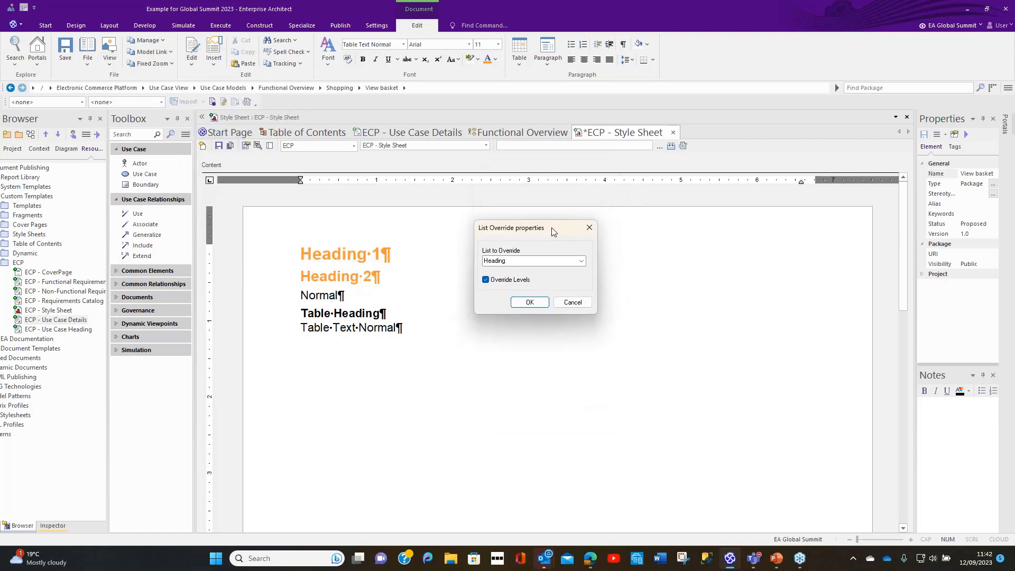
pyautogui.click(581, 261)
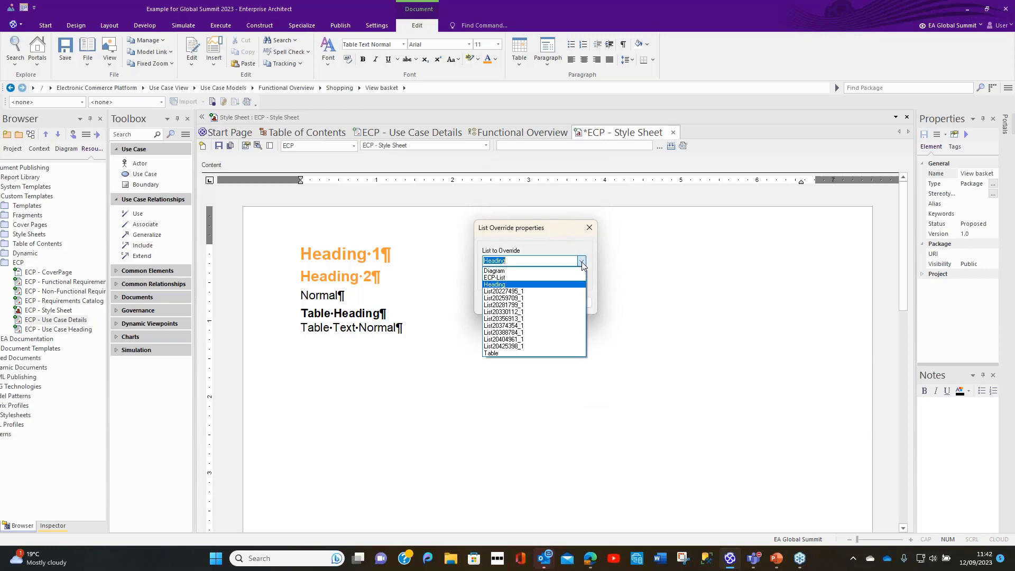
pyautogui.click(501, 278)
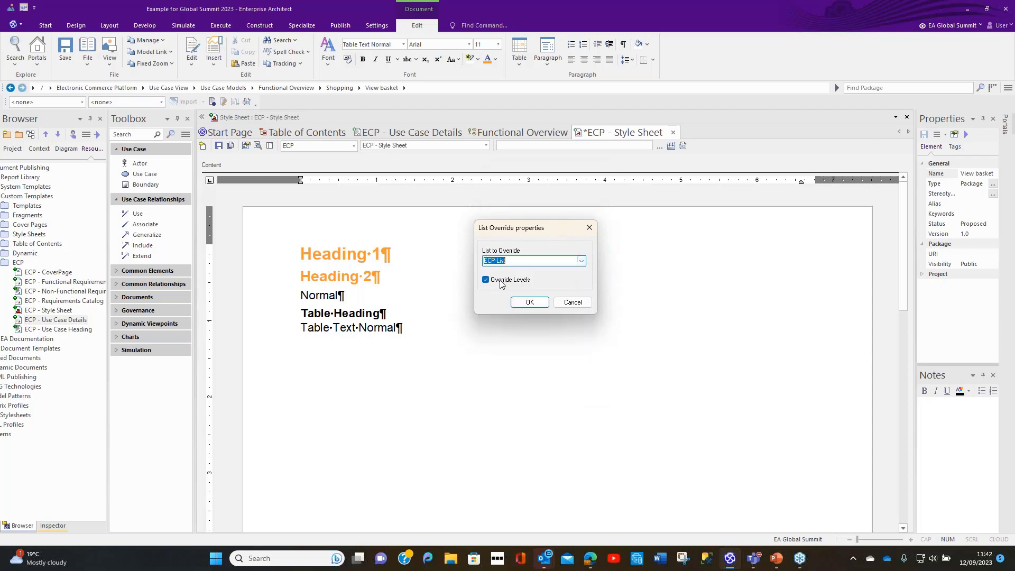
pyautogui.click(521, 306)
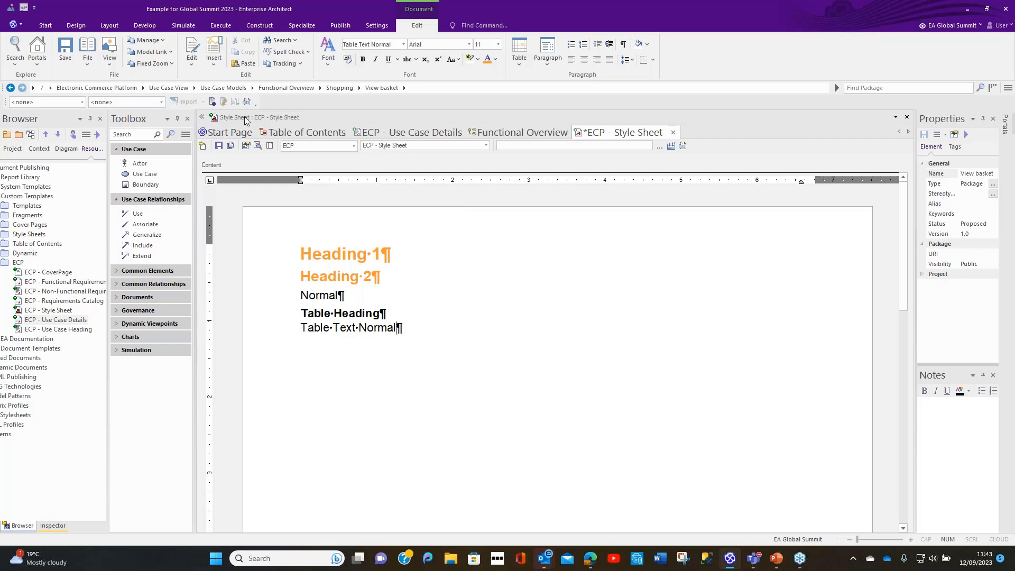
pyautogui.click(194, 65)
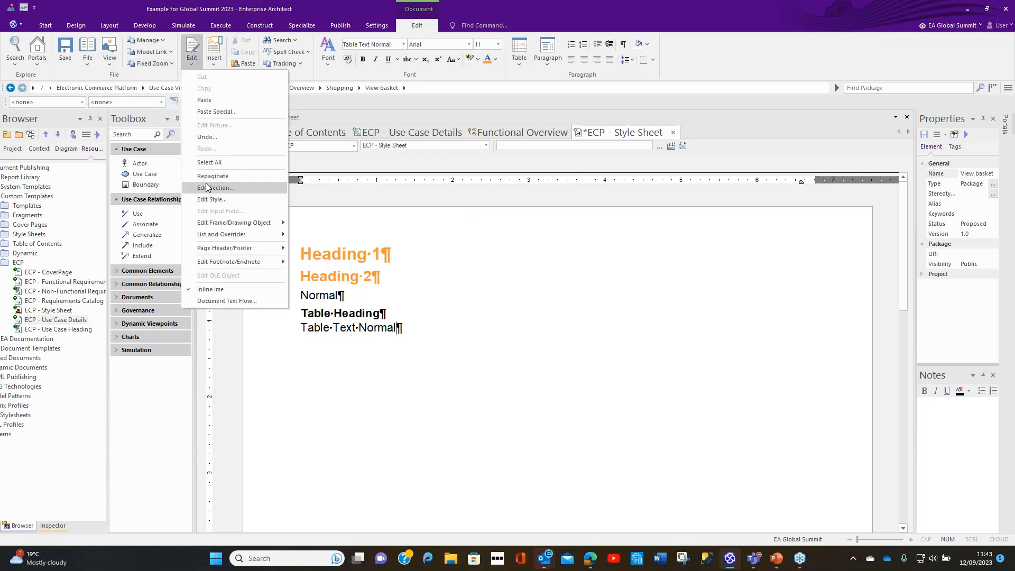
pyautogui.click(230, 200)
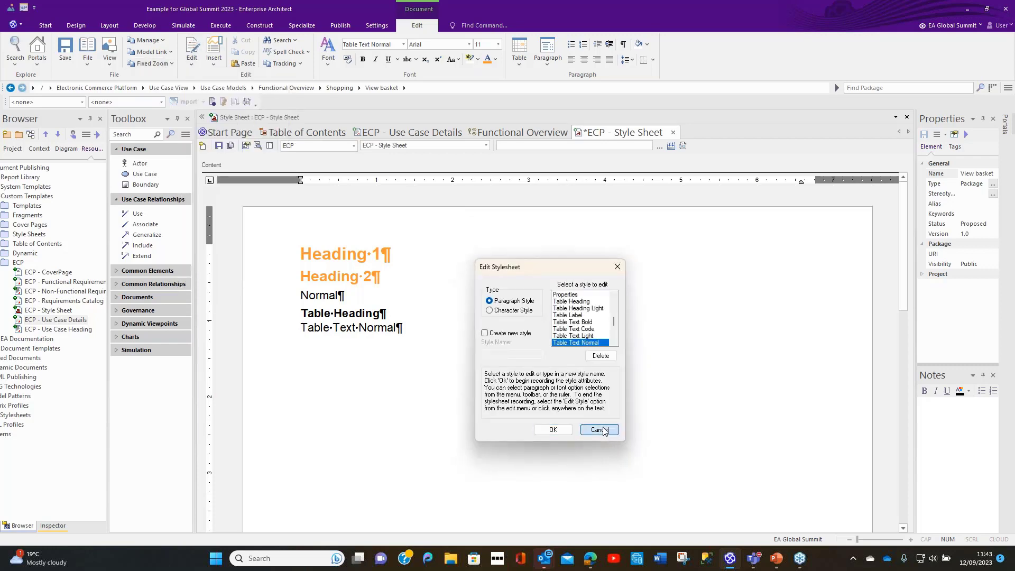
pyautogui.click(552, 430)
# Step: Set the character after the number to Space for level 1 of the ECP-List override, and confirm its number font
pyautogui.click(192, 60)
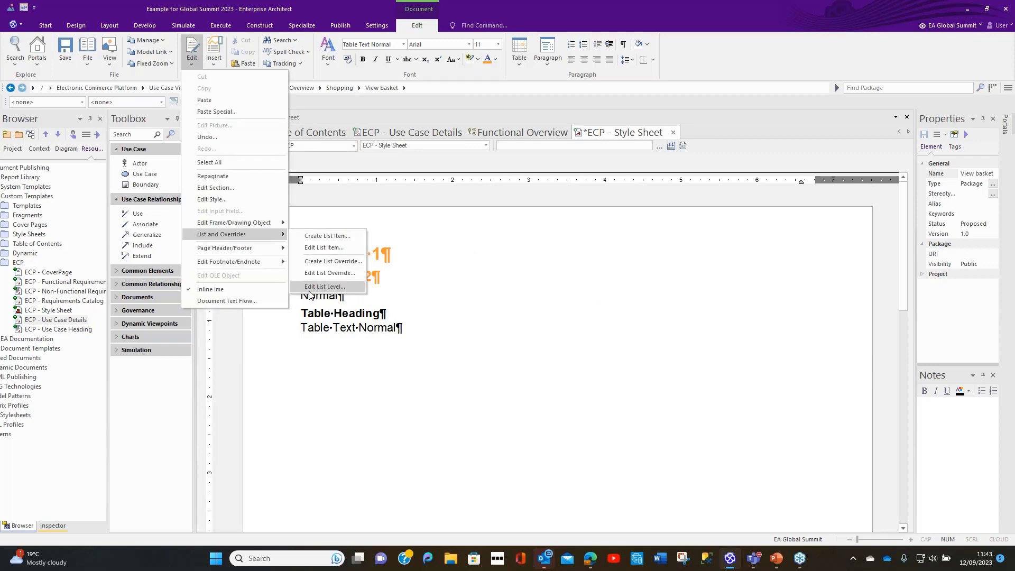
pyautogui.click(315, 287)
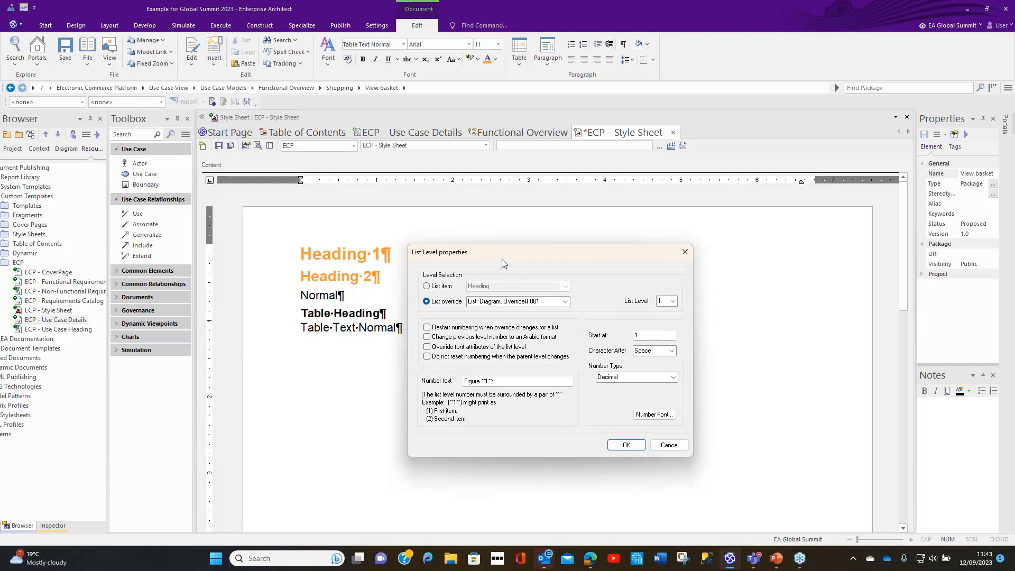
pyautogui.moveTo(503, 259); pyautogui.dragTo(519, 194)
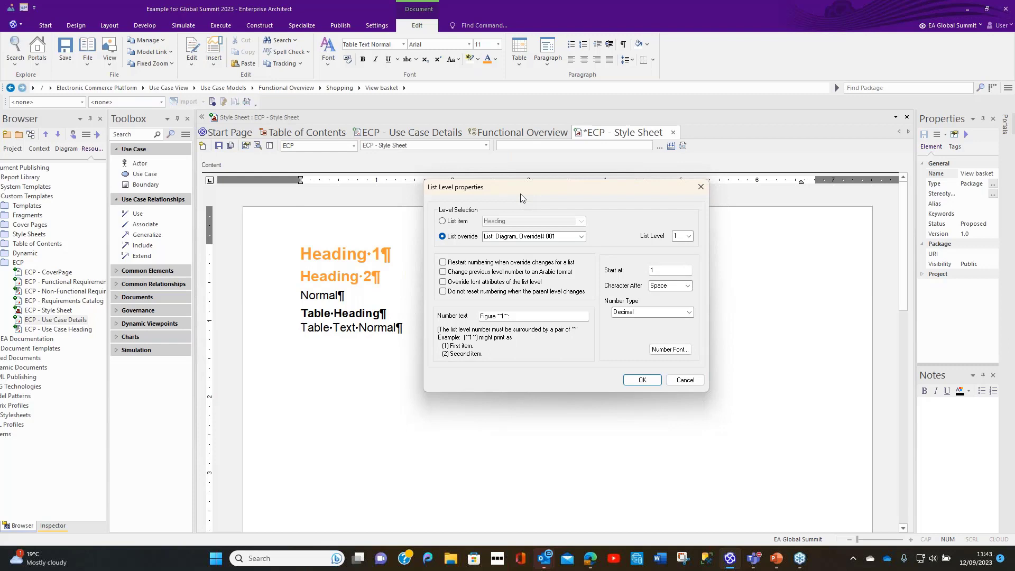
pyautogui.click(555, 236)
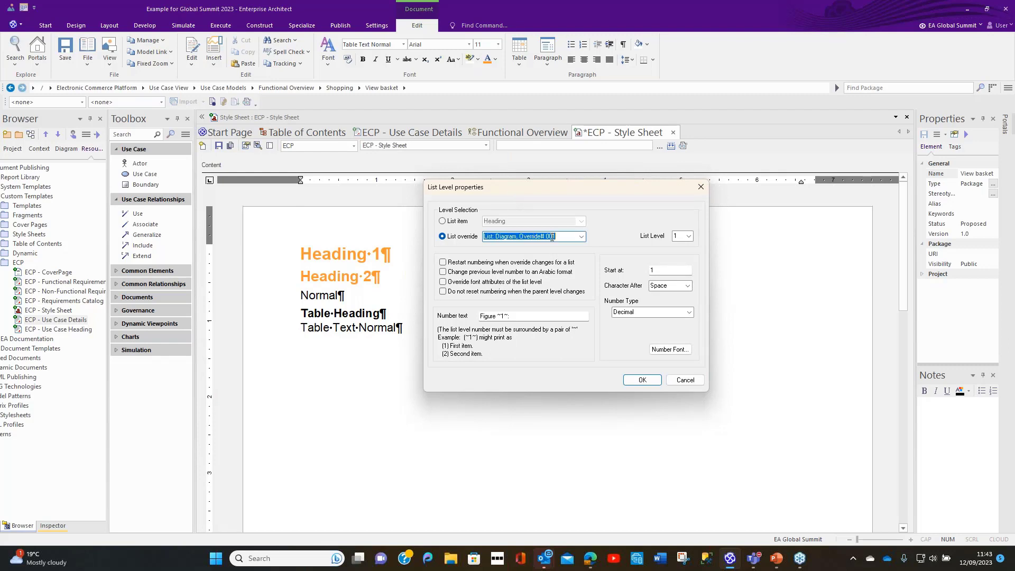
pyautogui.click(583, 236)
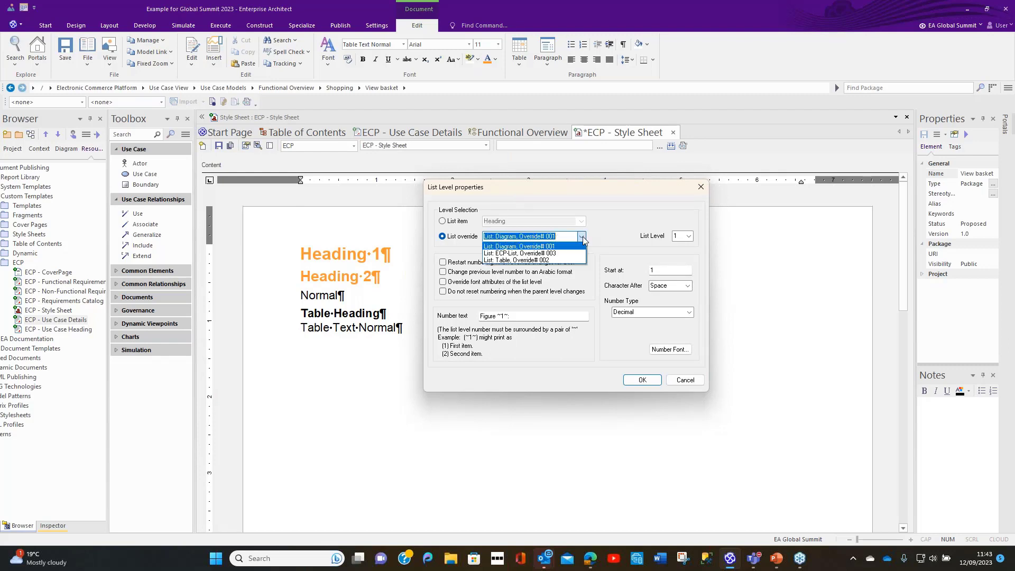
pyautogui.click(562, 254)
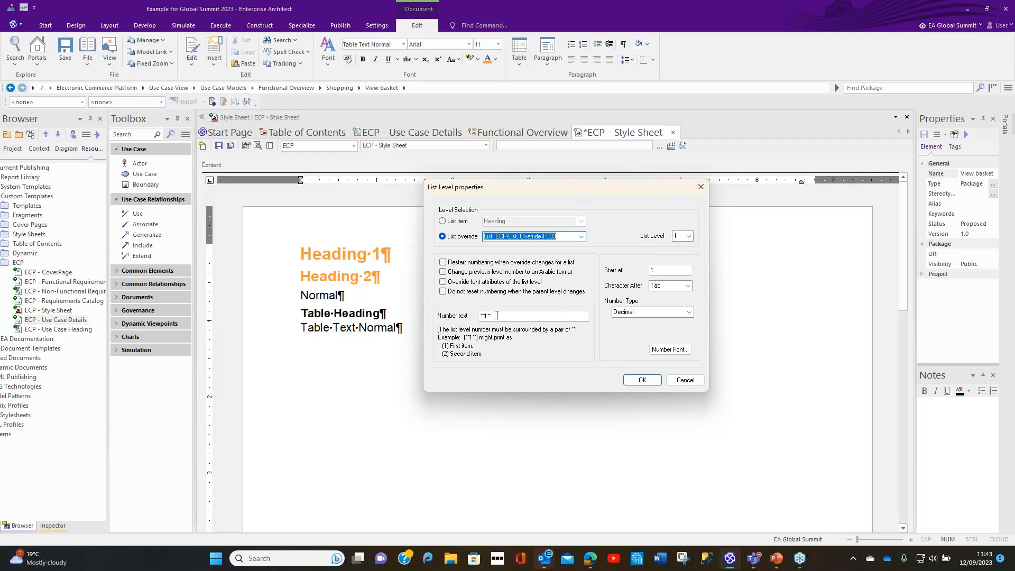
pyautogui.click(680, 286)
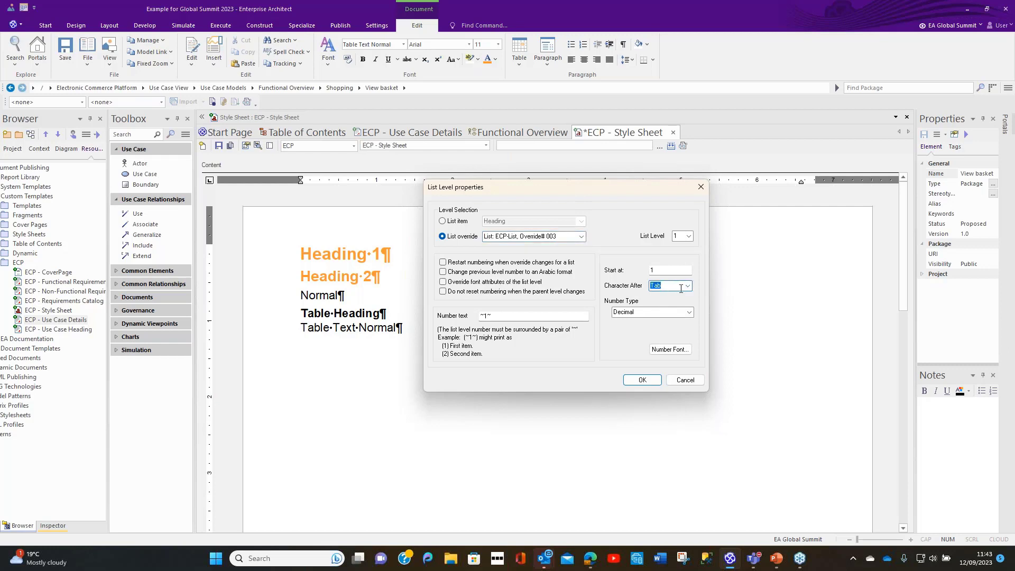
pyautogui.click(688, 286)
pyautogui.click(675, 304)
pyautogui.click(669, 349)
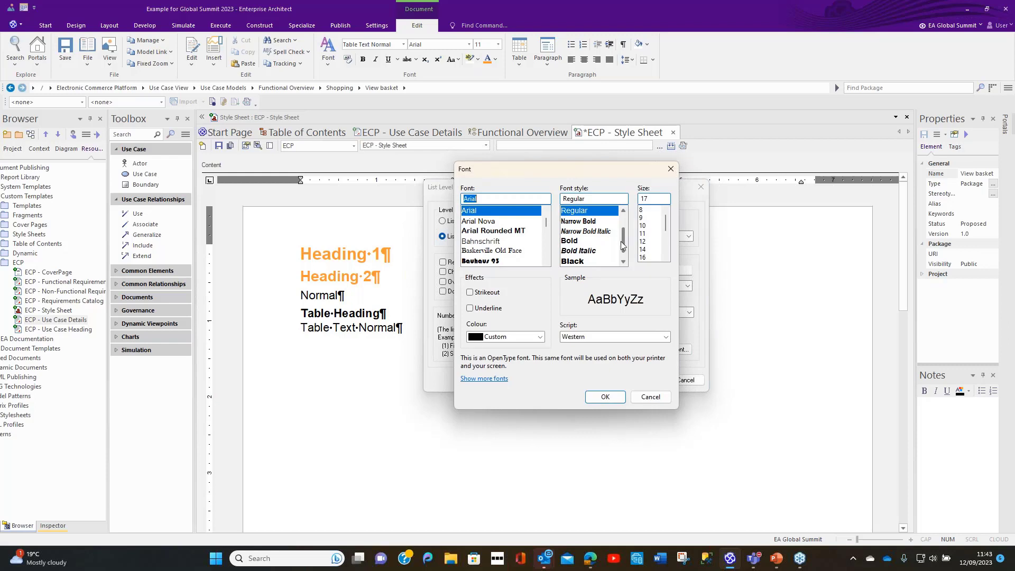
pyautogui.click(605, 397)
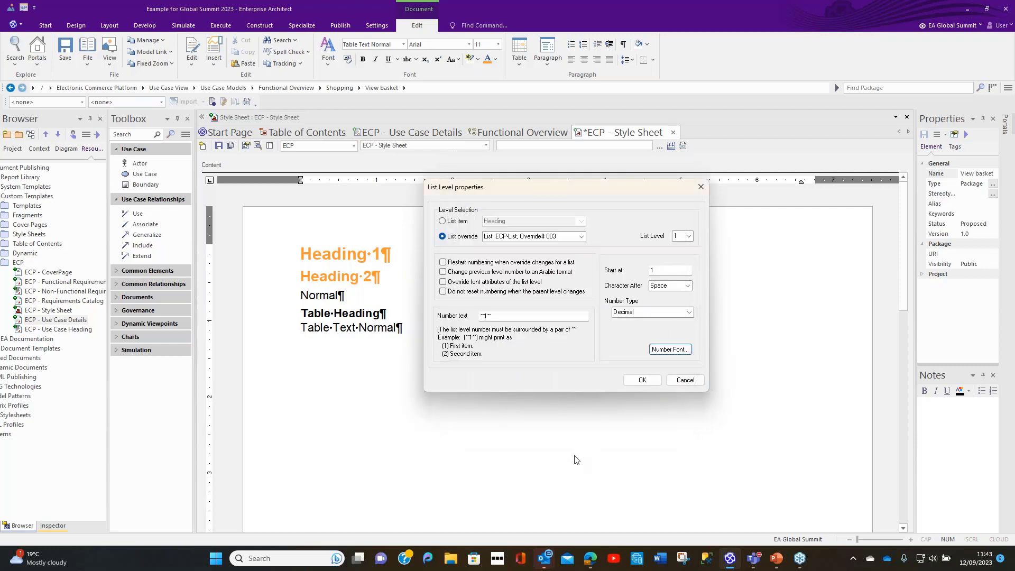
pyautogui.click(643, 381)
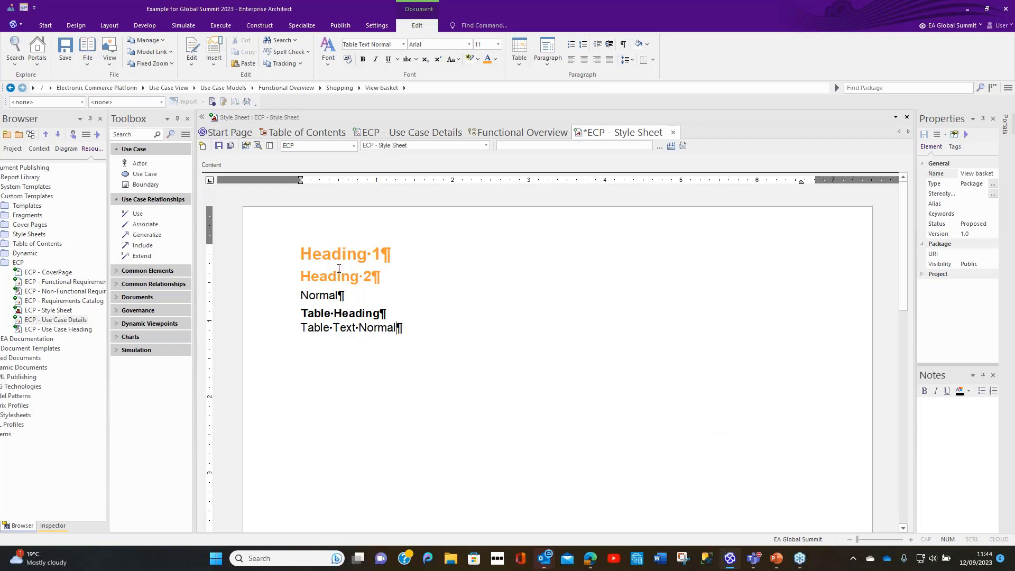
# Step: Set the character after the number to Space for level 2 of the ECP-List override, and confirm its number font
pyautogui.click(195, 66)
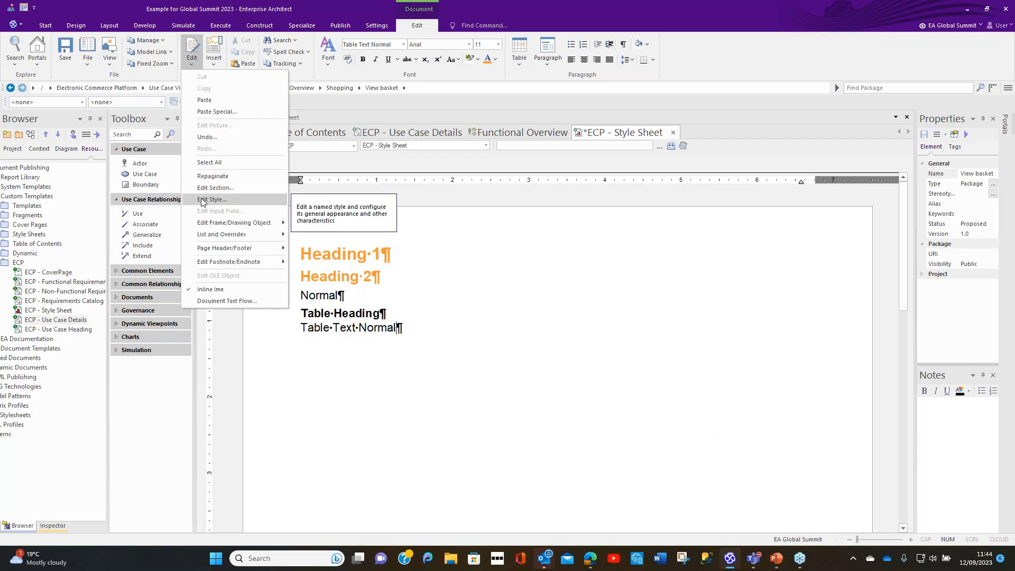
pyautogui.moveTo(243, 241)
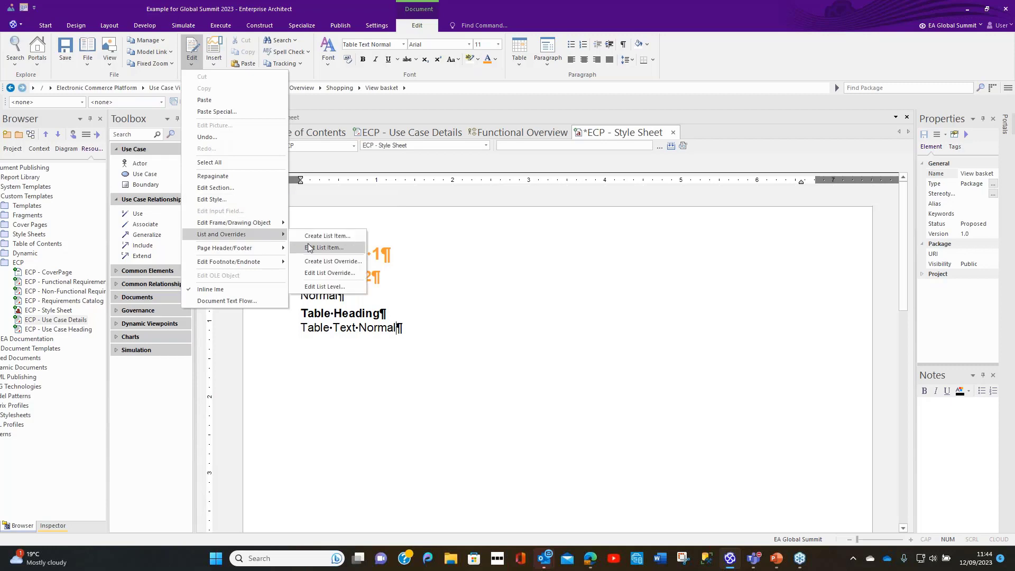
pyautogui.click(328, 286)
pyautogui.click(662, 301)
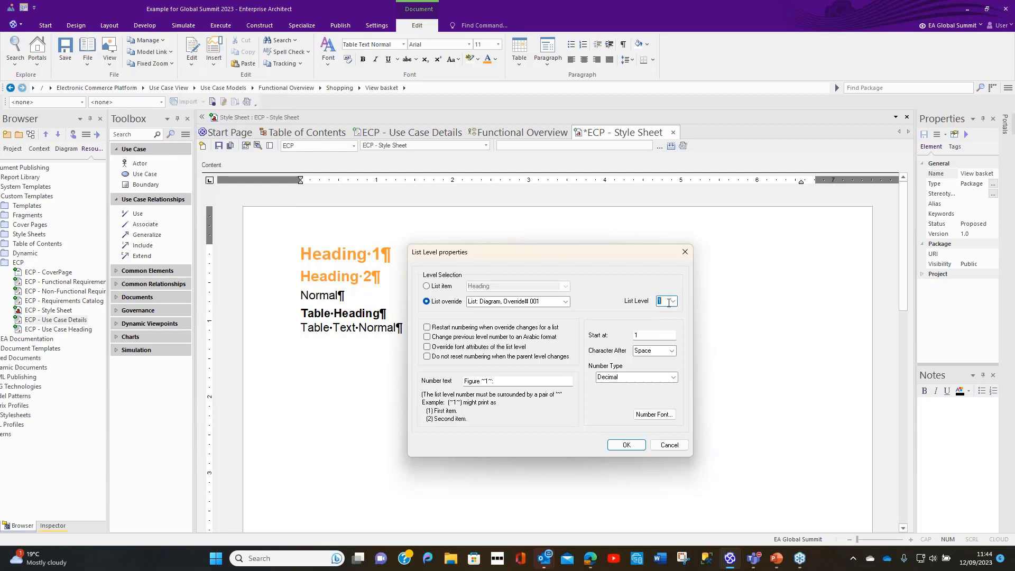
pyautogui.click(674, 302)
pyautogui.click(667, 310)
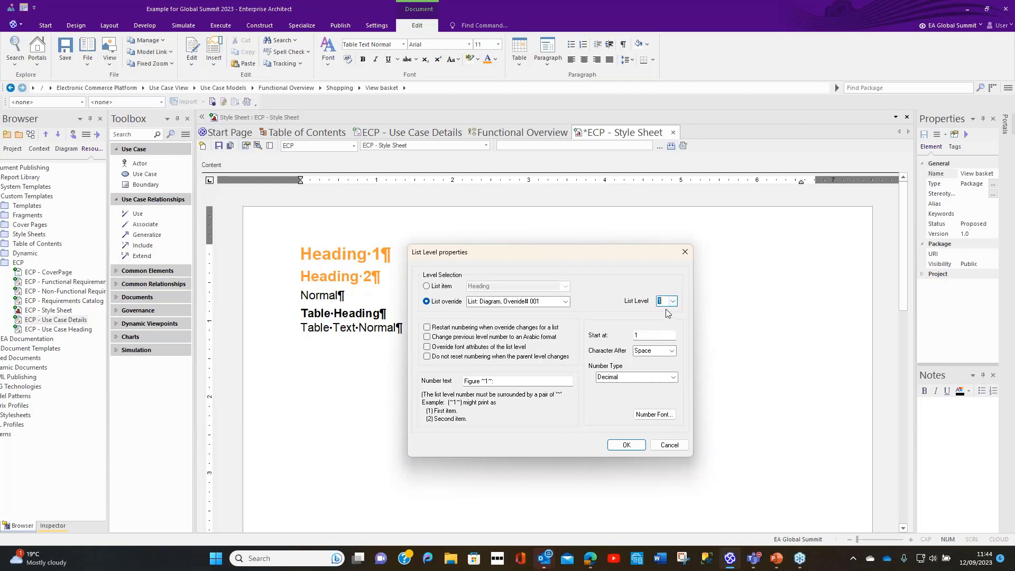
pyautogui.click(539, 301)
pyautogui.click(566, 302)
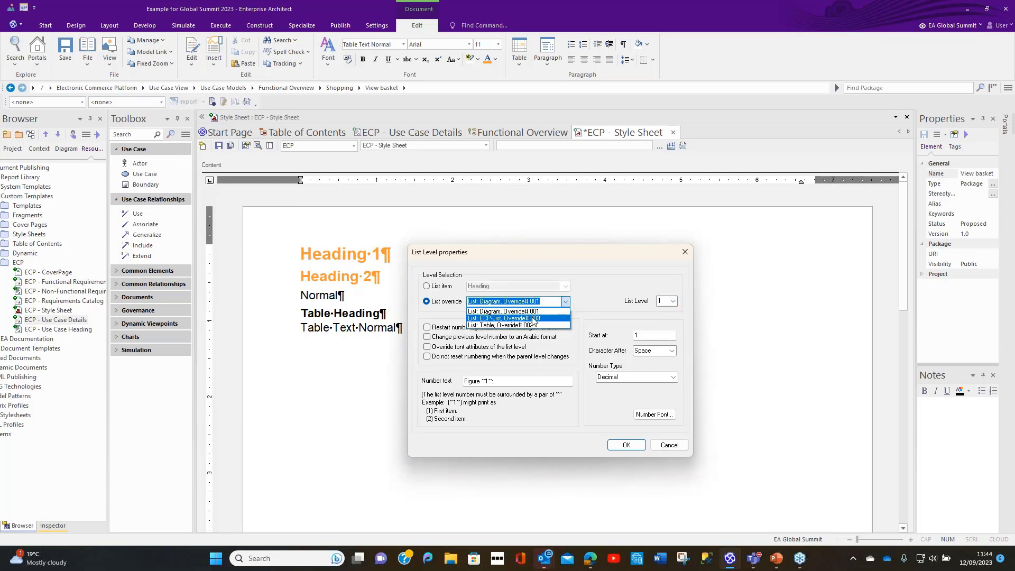
pyautogui.click(538, 318)
pyautogui.click(674, 301)
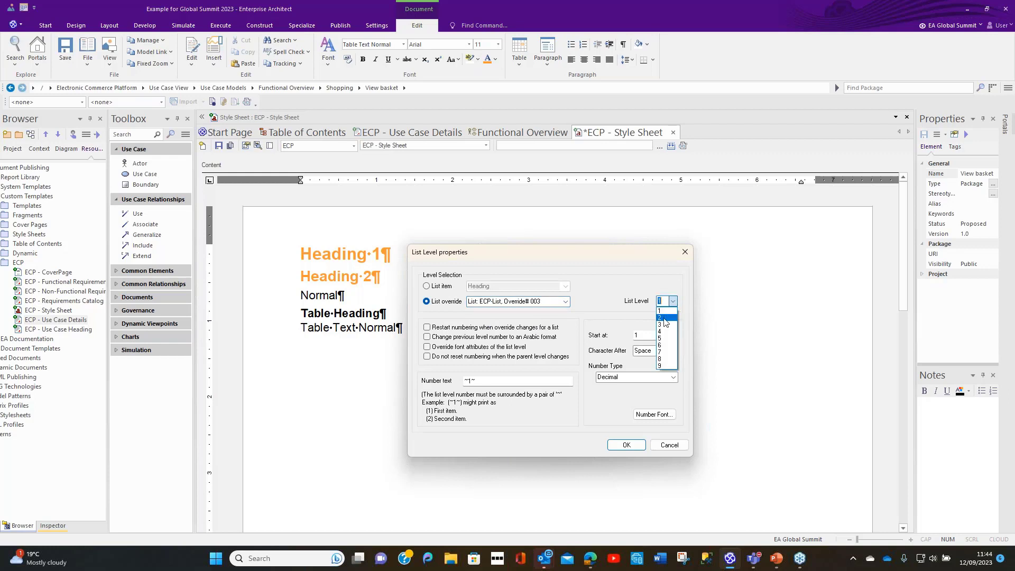
pyautogui.click(665, 320)
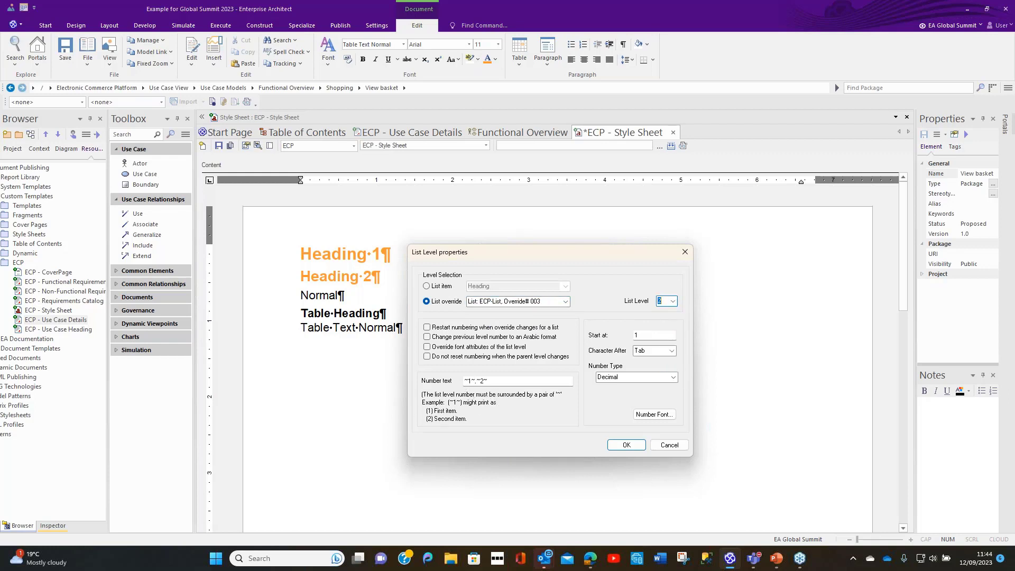
pyautogui.click(672, 351)
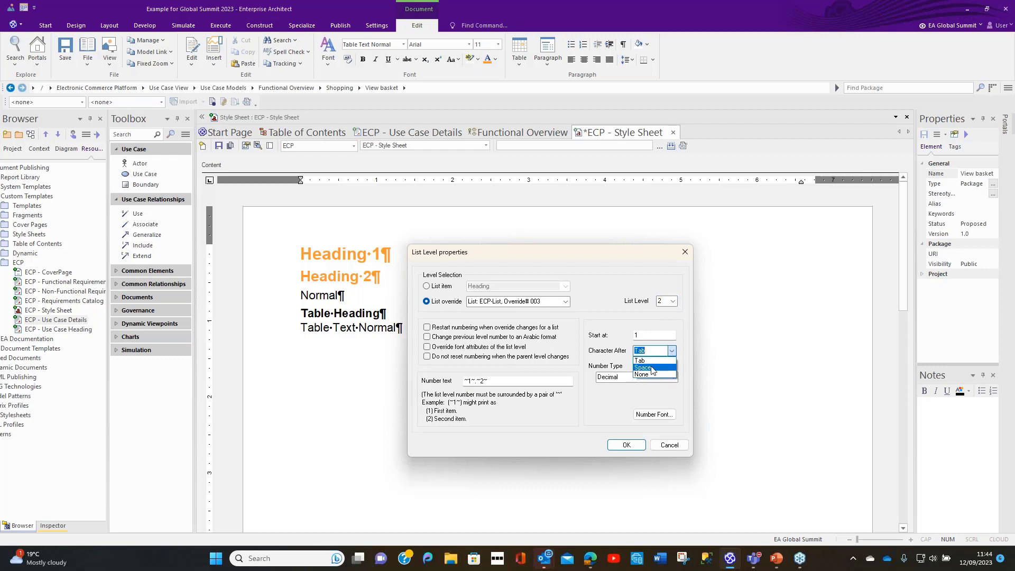
pyautogui.click(654, 368)
pyautogui.click(654, 414)
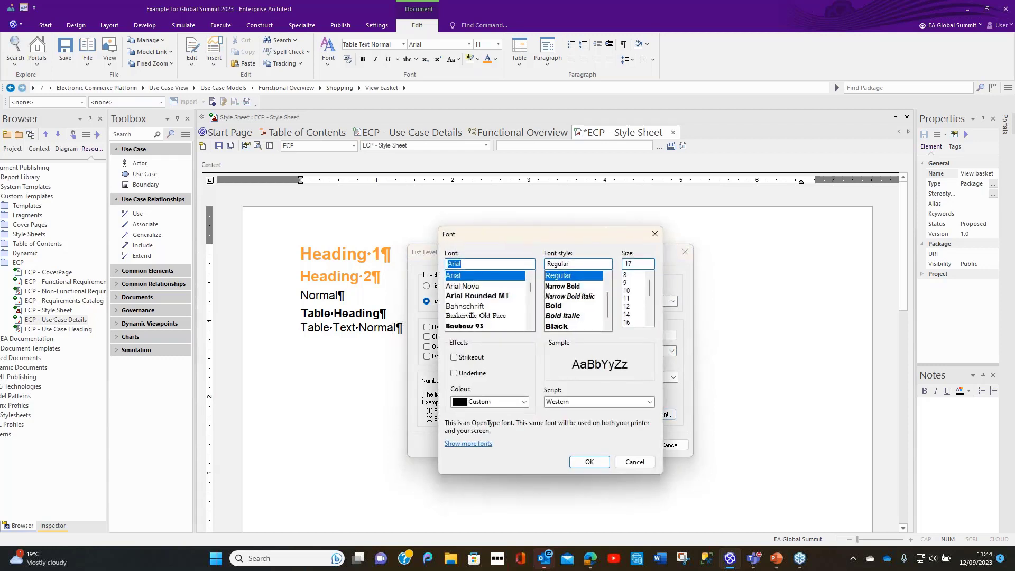
pyautogui.click(590, 461)
pyautogui.click(640, 446)
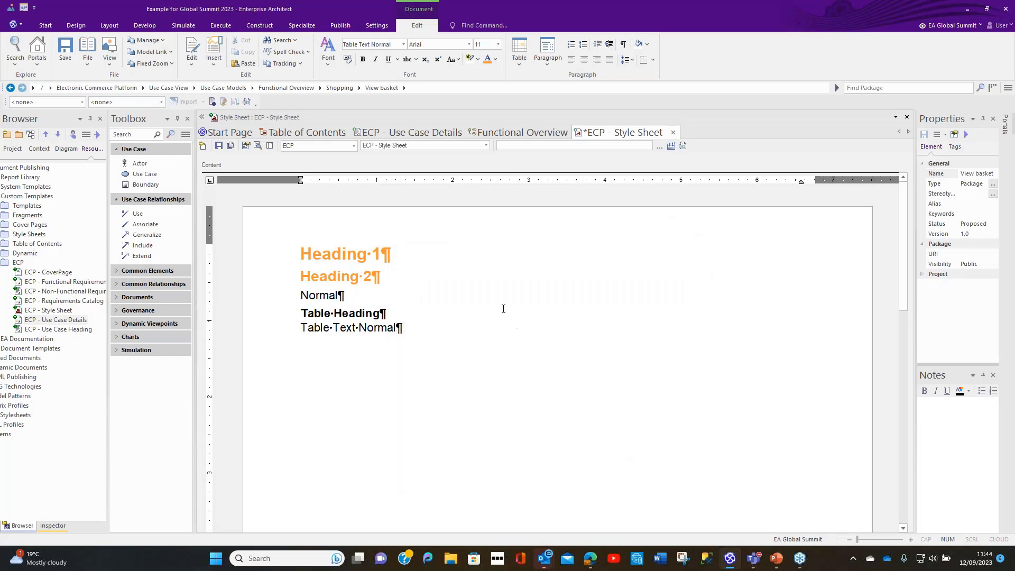
# Step: Edit the Heading 1 paragraph style and apply list numbering from the ECP-List override at level 1
pyautogui.click(348, 257)
pyautogui.click(194, 65)
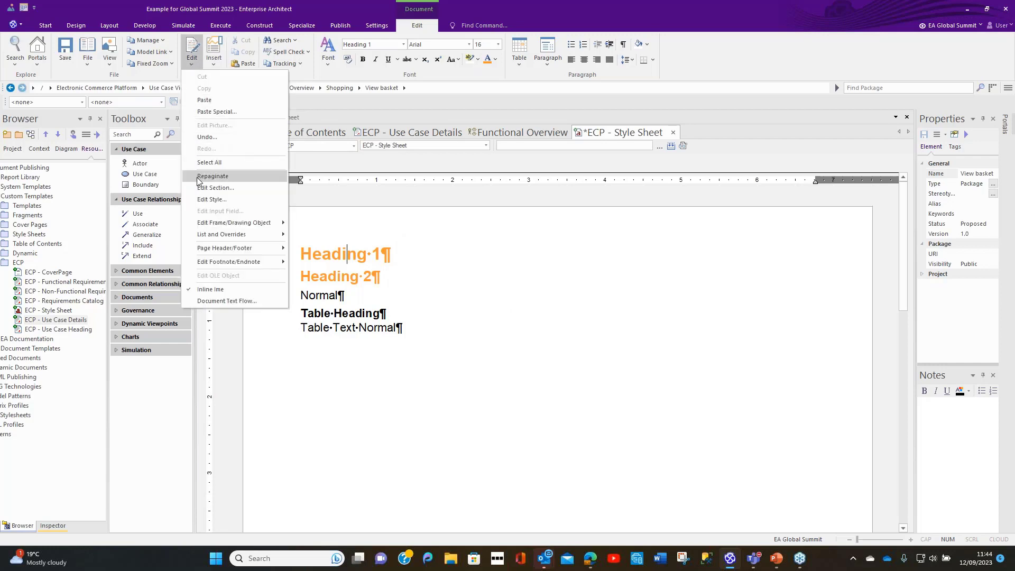
pyautogui.click(200, 201)
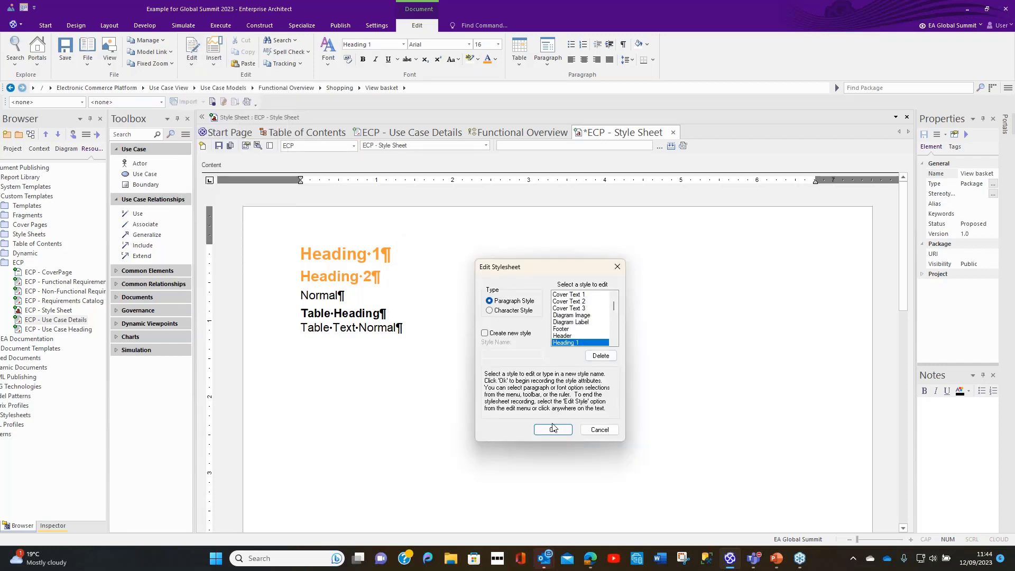
pyautogui.click(553, 431)
pyautogui.click(549, 58)
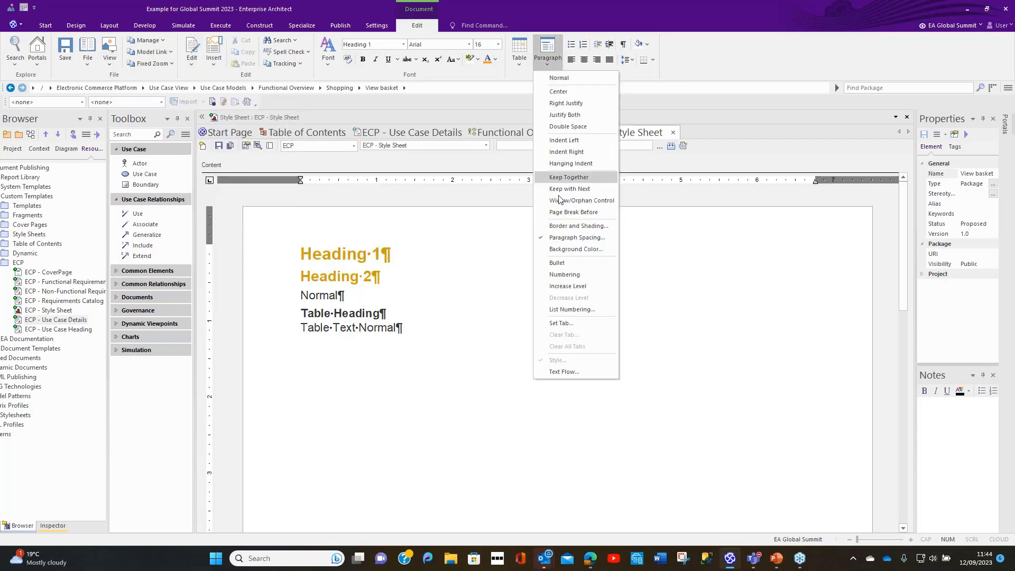
pyautogui.click(568, 310)
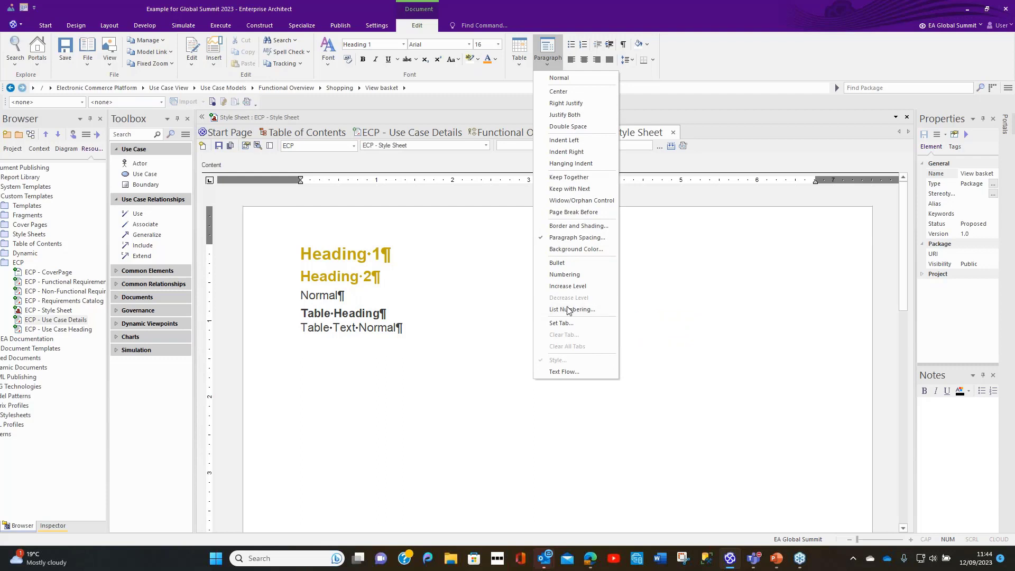
pyautogui.click(539, 321)
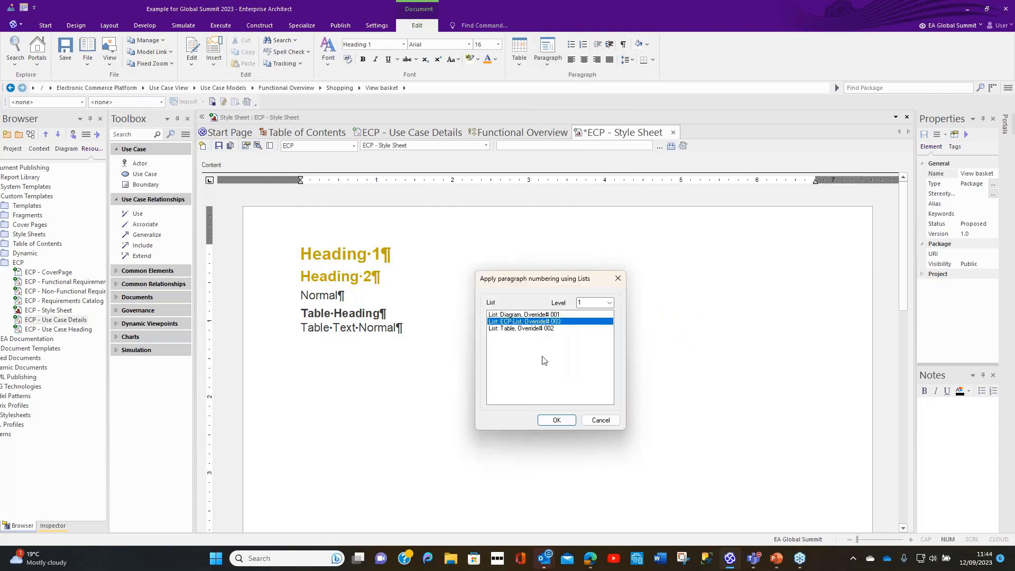
pyautogui.click(557, 420)
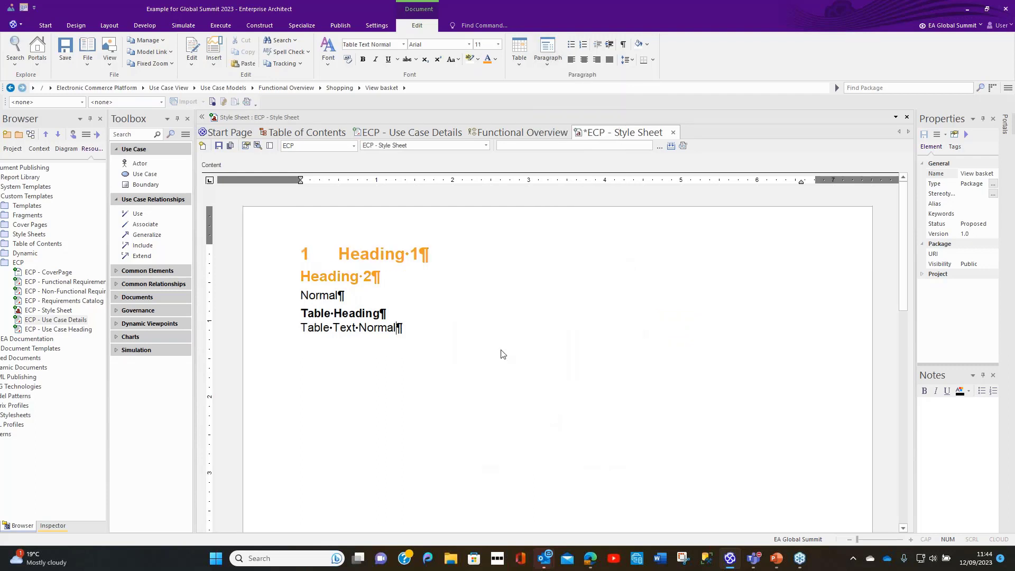
# Step: Edit the Heading 2 paragraph style to use list numbering from the ECP-List override at level 2, and save the style sheet
pyautogui.click(349, 275)
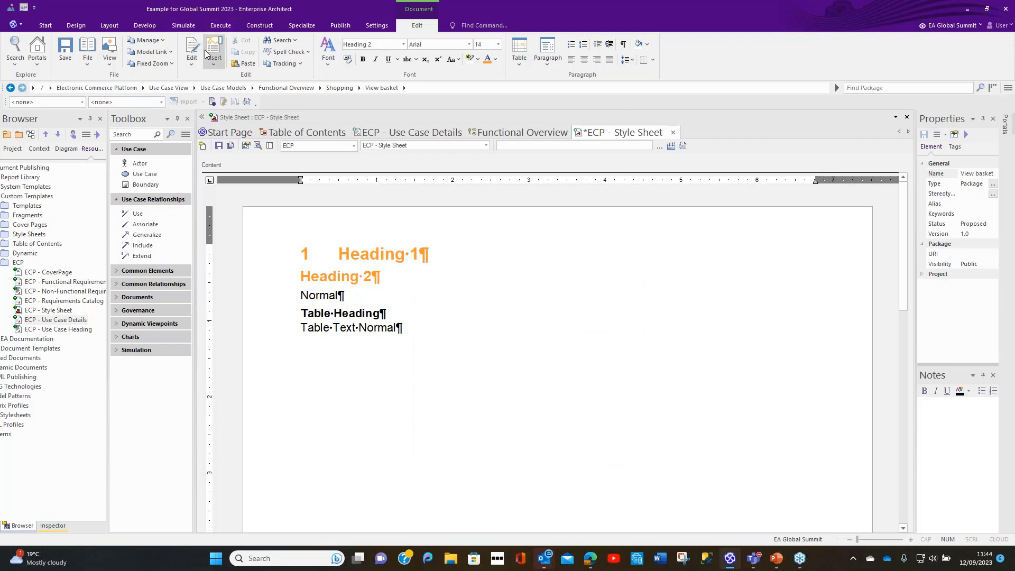
pyautogui.click(191, 61)
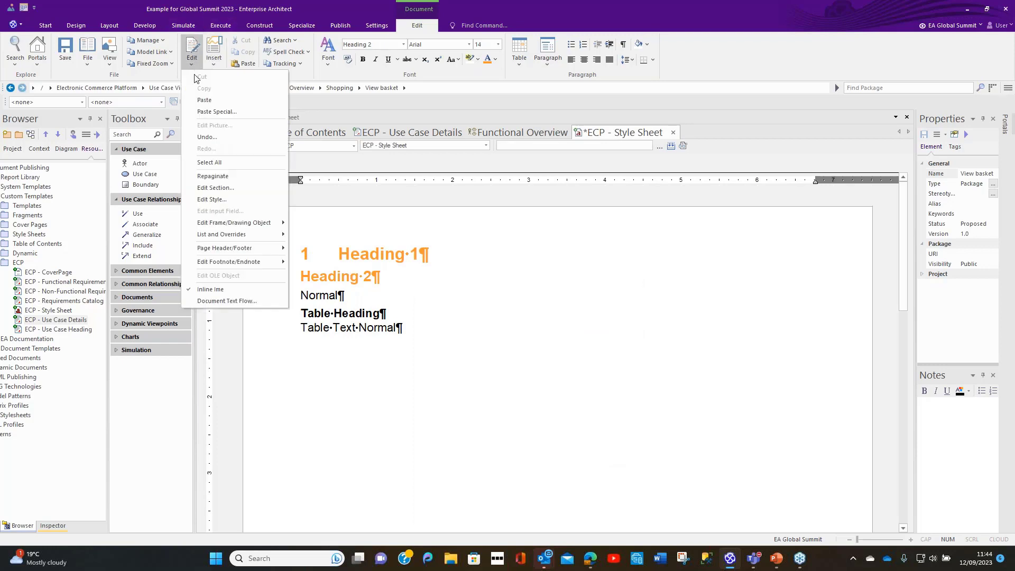
pyautogui.click(222, 199)
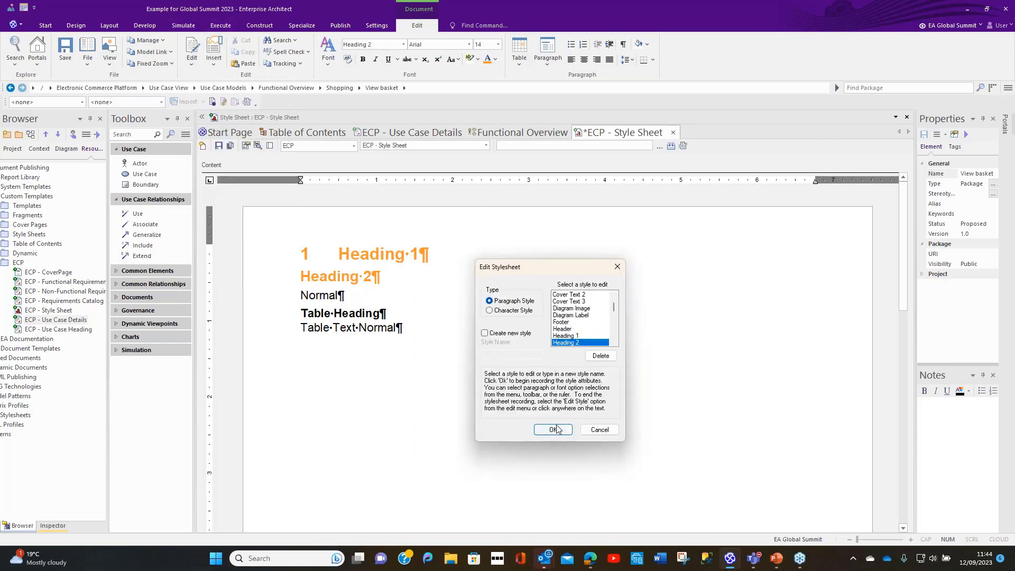
pyautogui.click(554, 430)
pyautogui.click(548, 58)
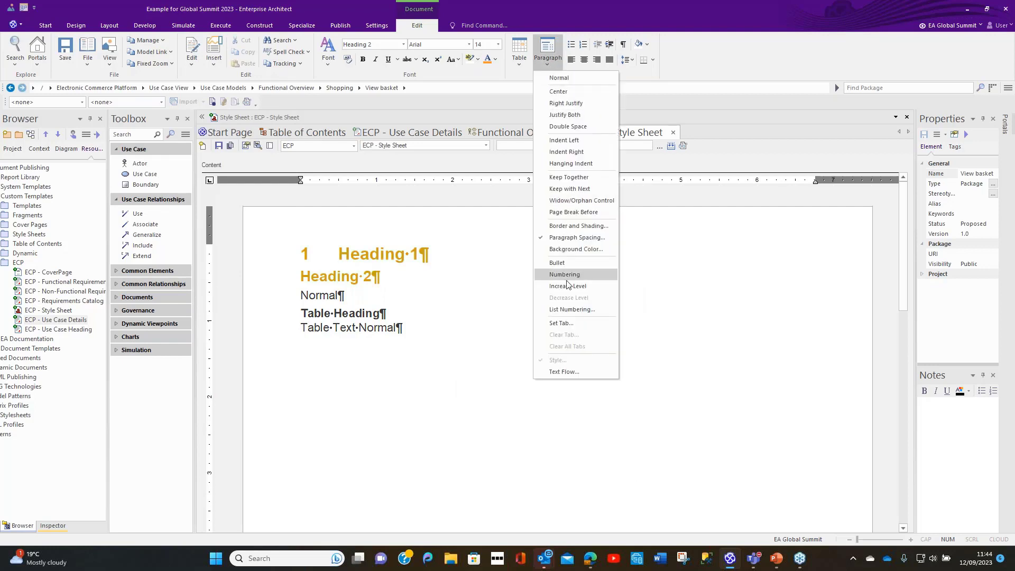
pyautogui.click(572, 310)
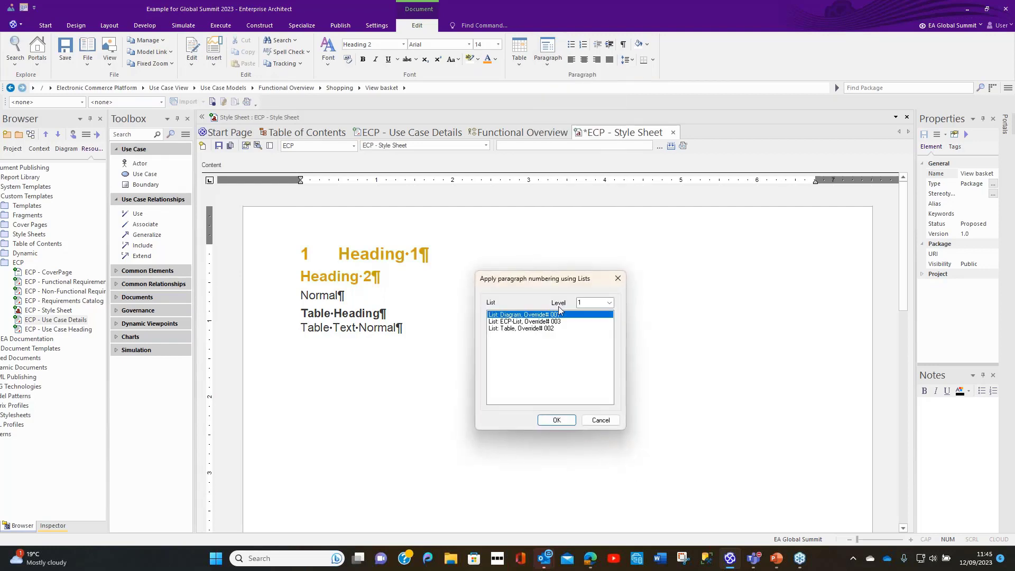
pyautogui.click(535, 322)
pyautogui.click(608, 304)
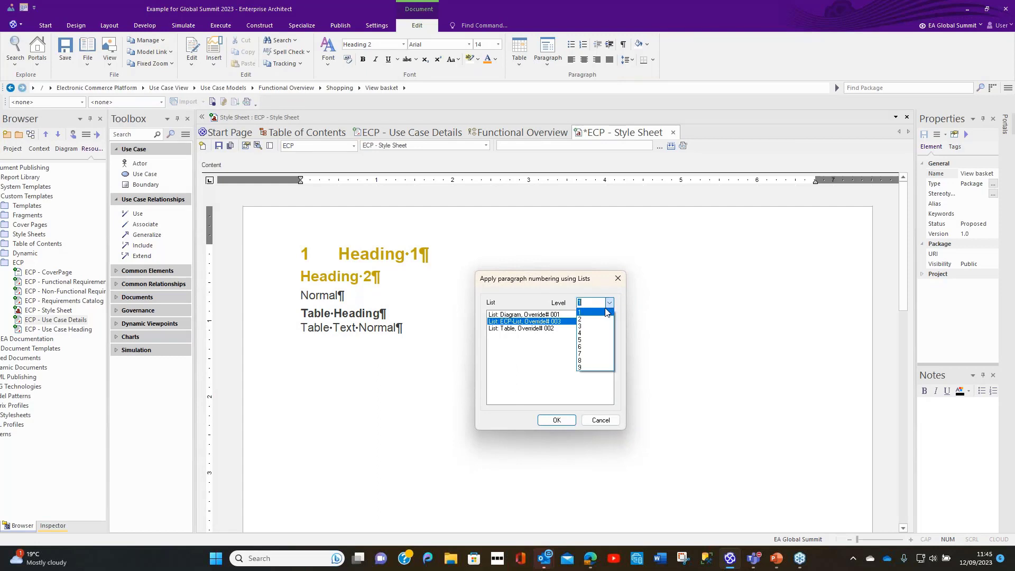
pyautogui.click(607, 313)
pyautogui.click(557, 420)
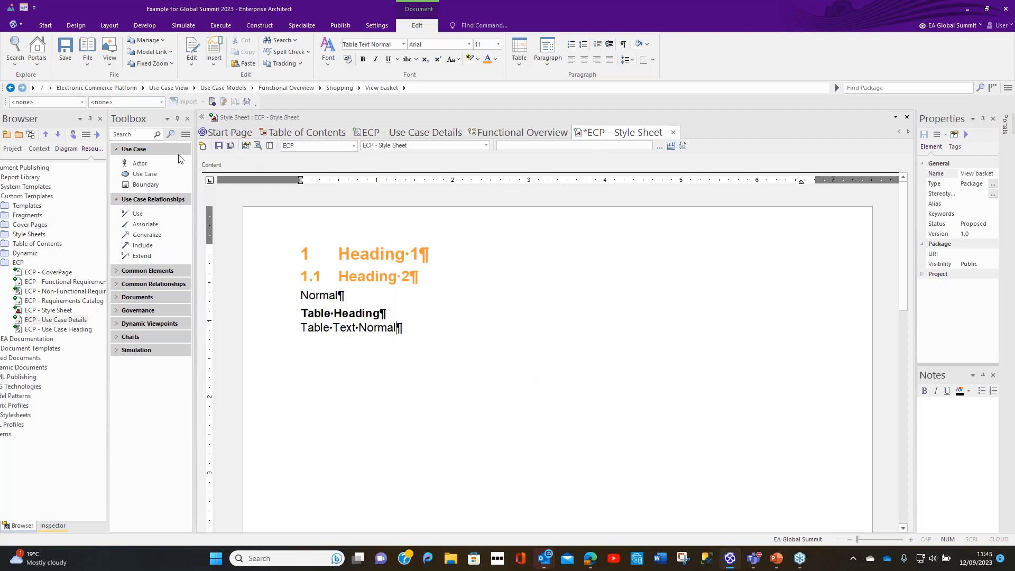
pyautogui.click(219, 147)
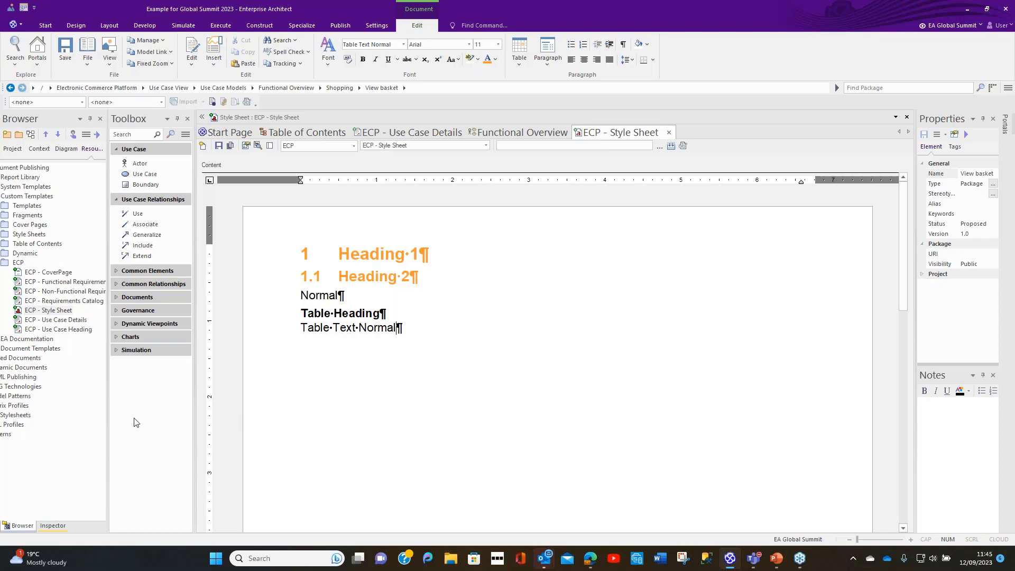
# Step: Create a template named Test Cover Page in the ECP group, with type Cover Pages and copied from the Portrait system template
pyautogui.click(21, 263)
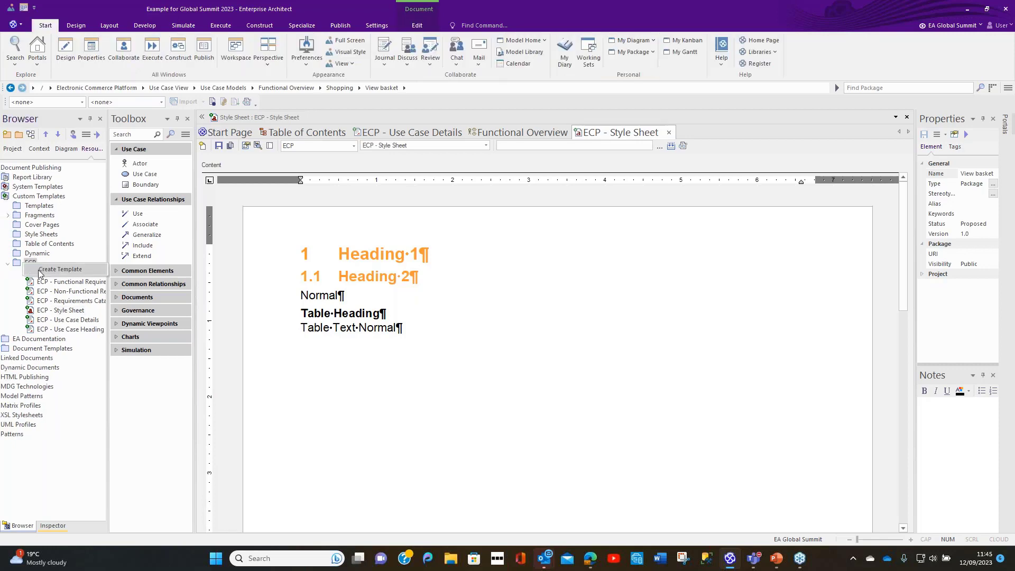
pyautogui.click(39, 270)
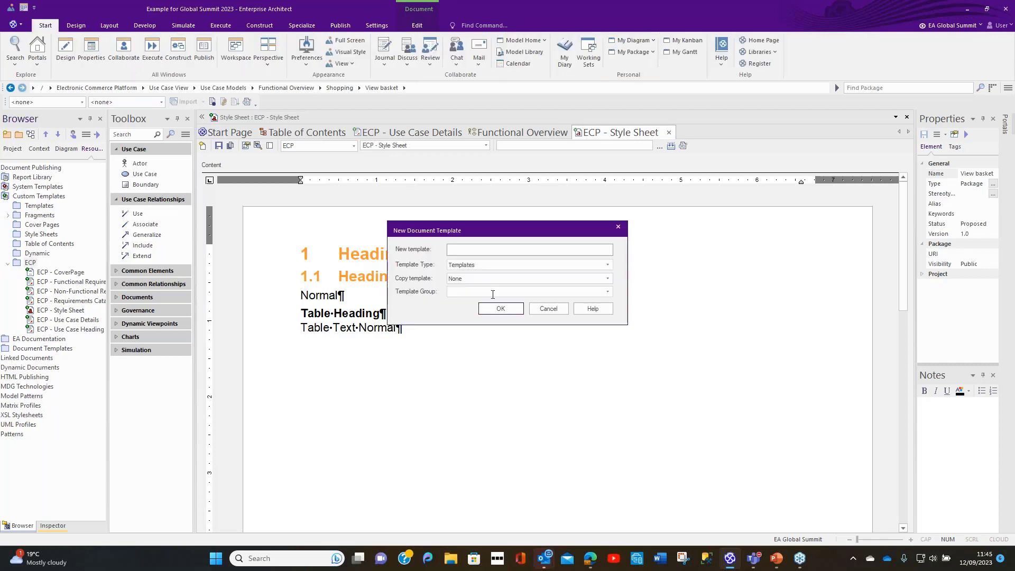
pyautogui.write('Test Cover Page')
pyautogui.click(509, 266)
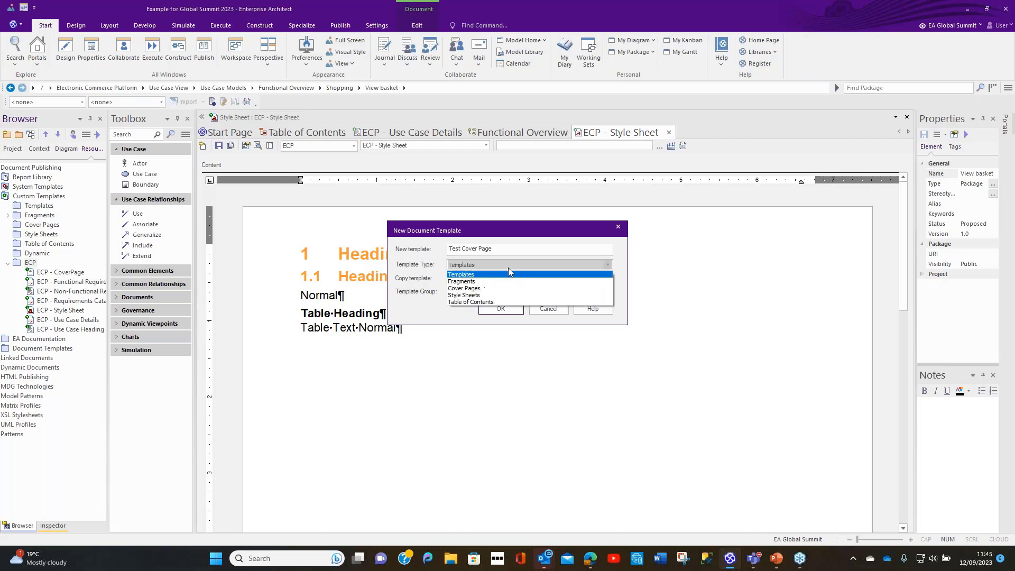
pyautogui.click(481, 288)
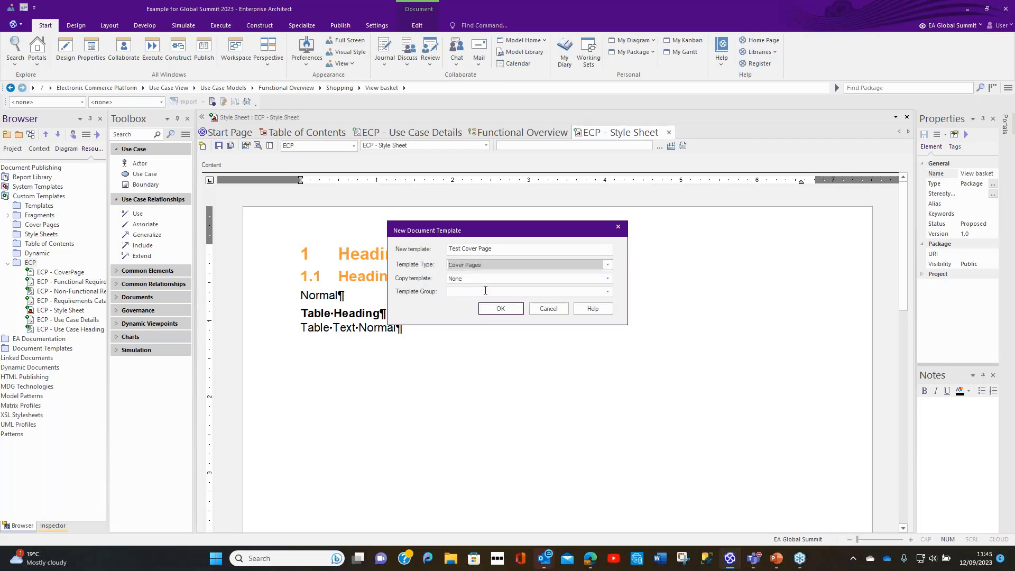
pyautogui.click(485, 279)
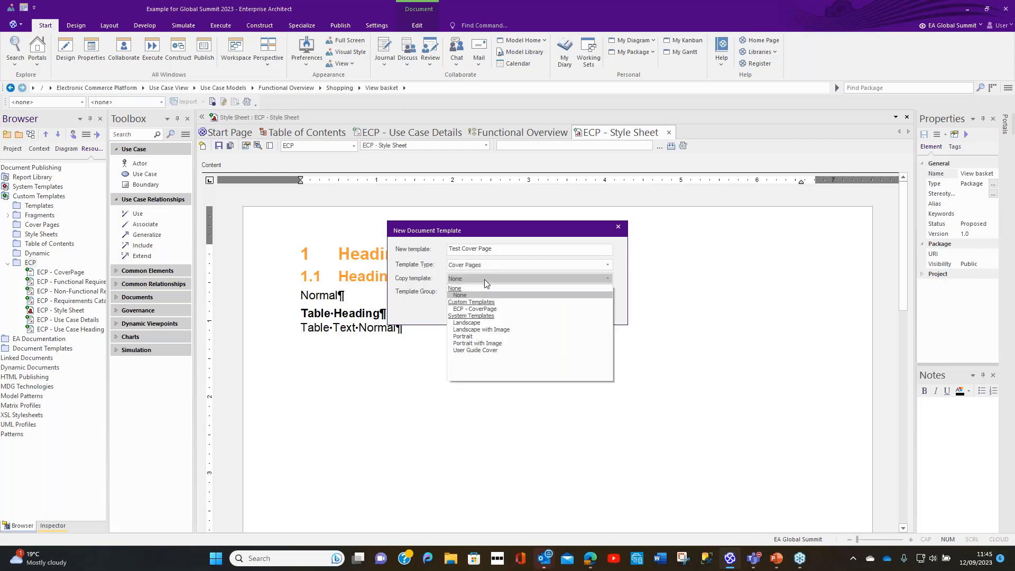
pyautogui.click(474, 337)
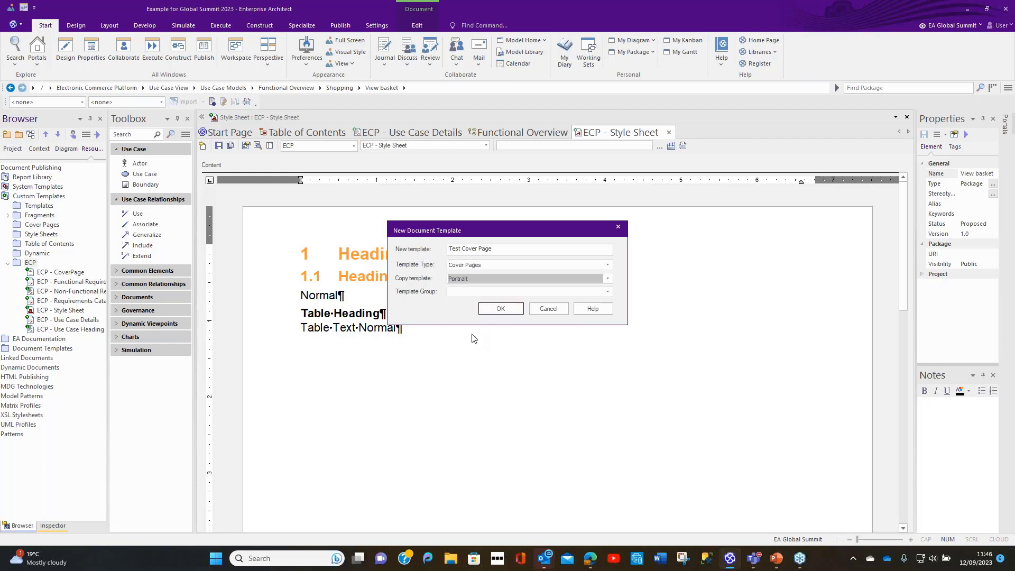
pyautogui.click(473, 296)
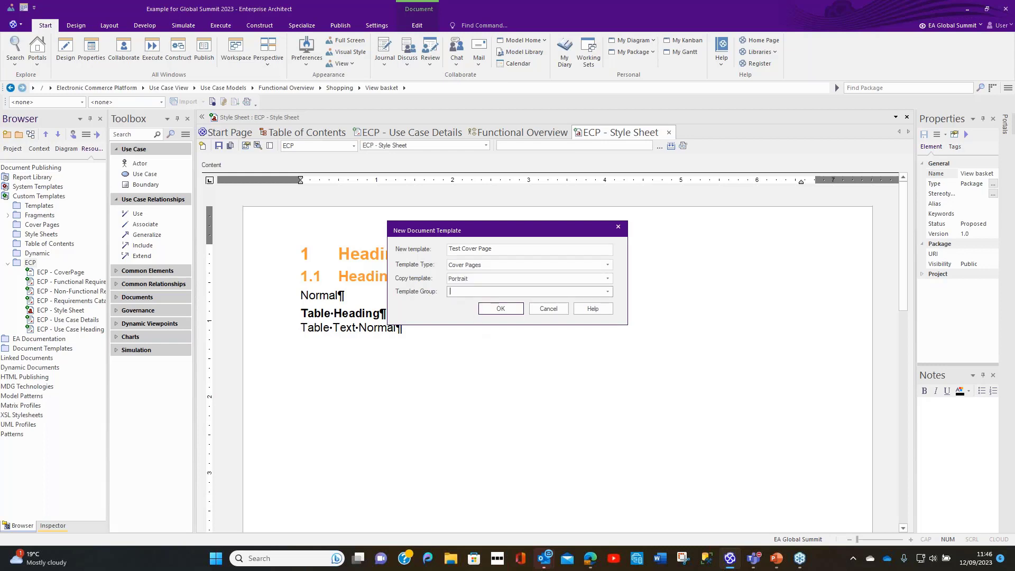
pyautogui.write('ECP')
pyautogui.click(500, 309)
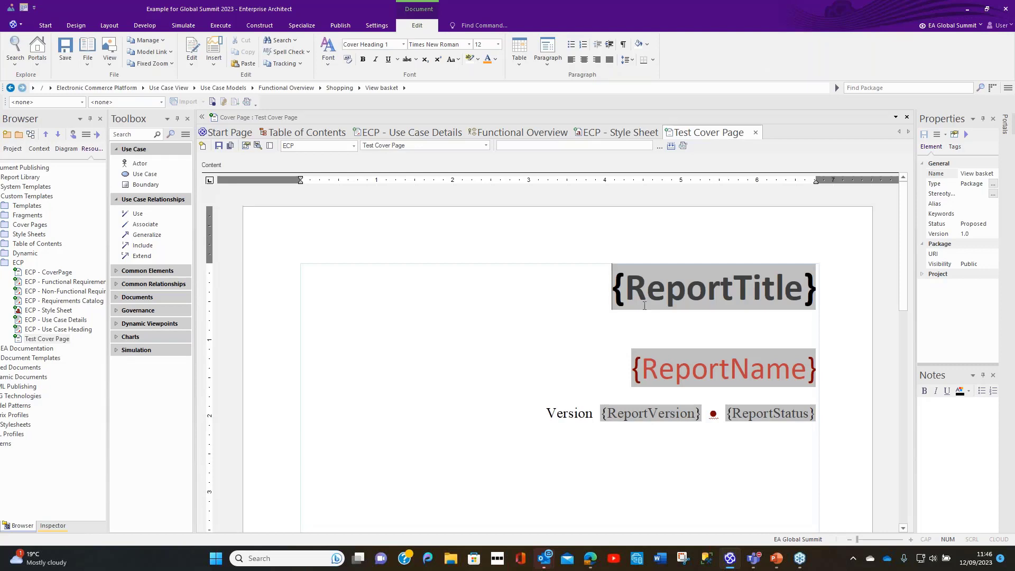
# Step: Examine the layout and report fields of Test Cover Page, and compare them with the customised ECP - CoverPage template
pyautogui.scroll(-6, 642, 312)
pyautogui.scroll(-5, 642, 312)
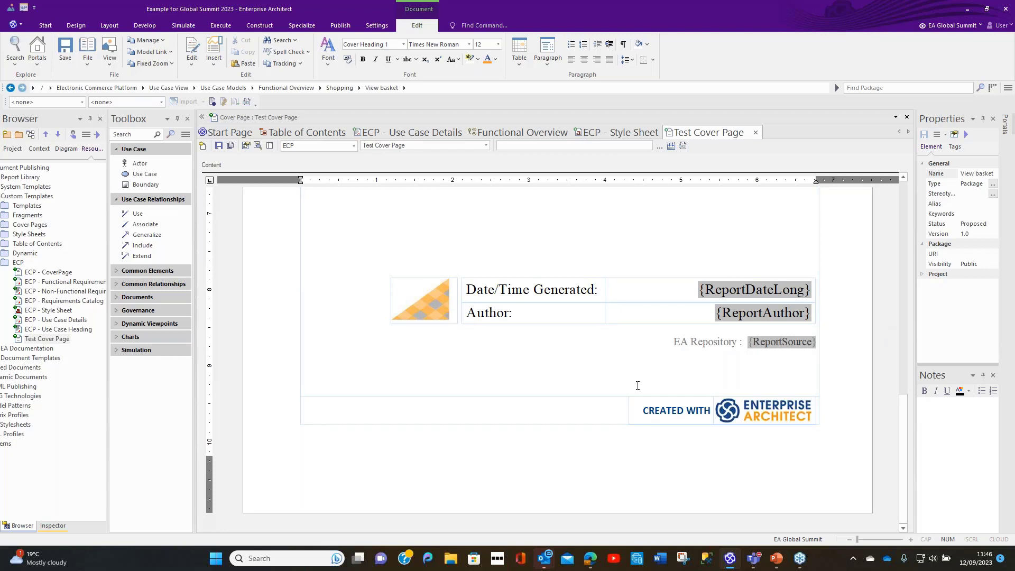
pyautogui.scroll(3, 638, 385)
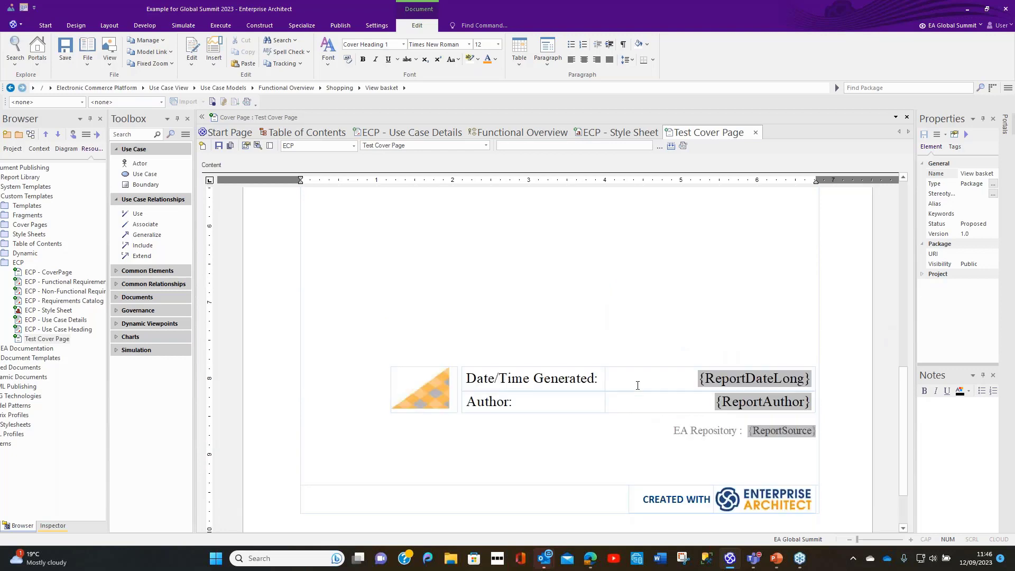
pyautogui.scroll(15, 638, 385)
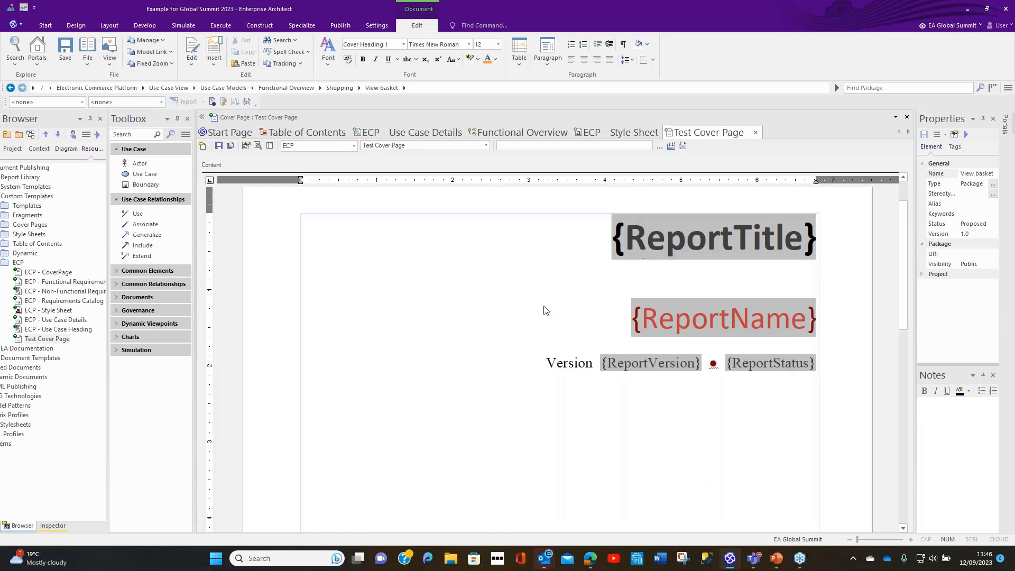
pyautogui.scroll(-10, 541, 278)
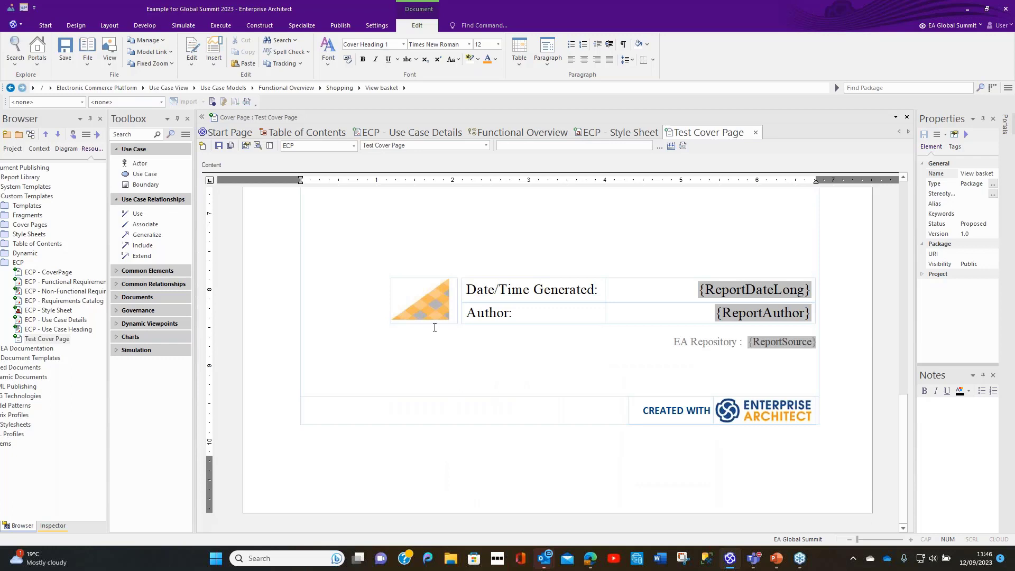
pyautogui.click(44, 273)
pyautogui.doubleClick(44, 273)
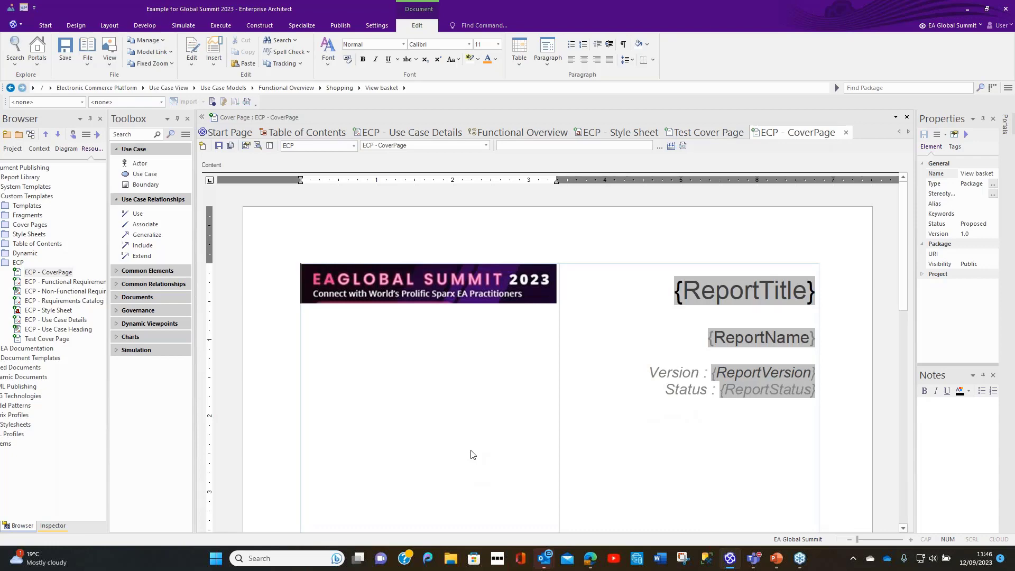
pyautogui.scroll(-8, 473, 455)
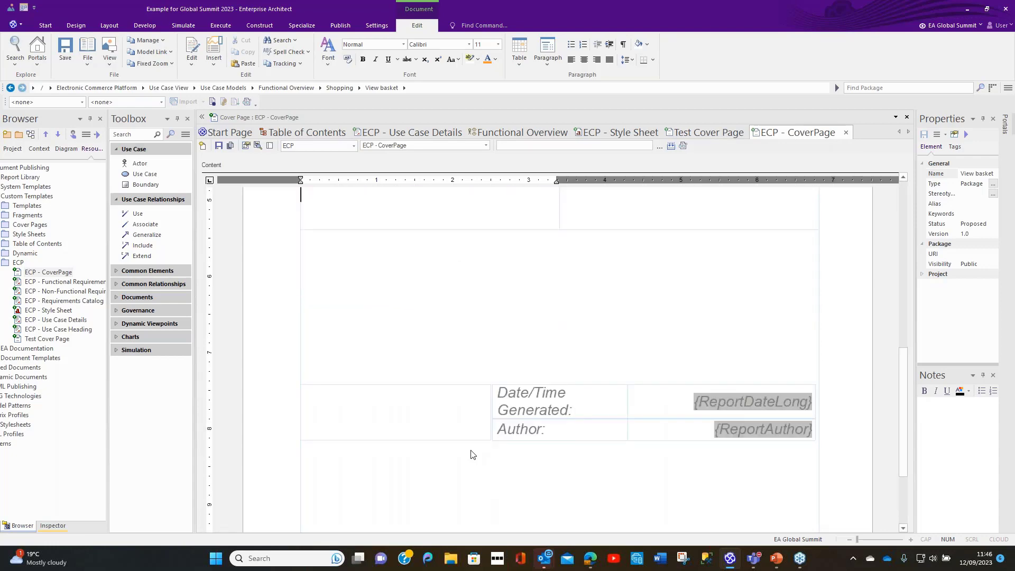
pyautogui.scroll(8, 472, 455)
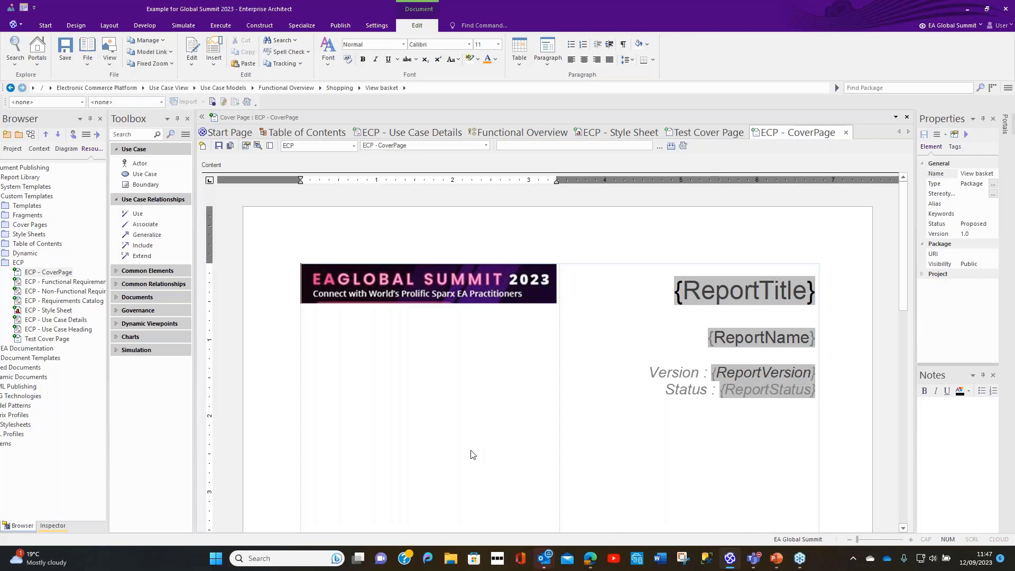
# Step: Select the Shopping package under Functional Overview in the project model and open its documentation generator
pyautogui.hscroll(-1, 45, 397)
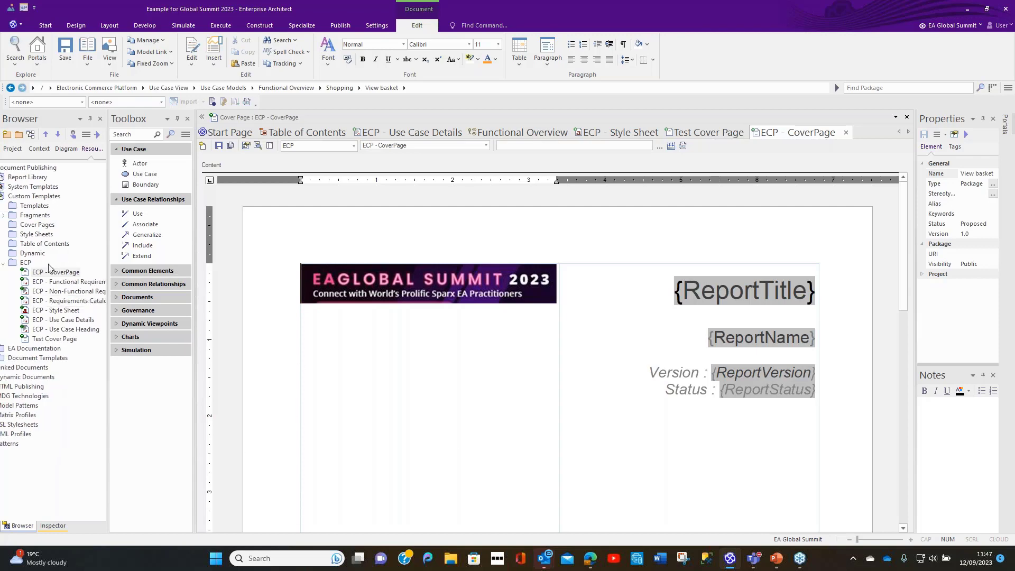
pyautogui.hscroll(-1, 58, 232)
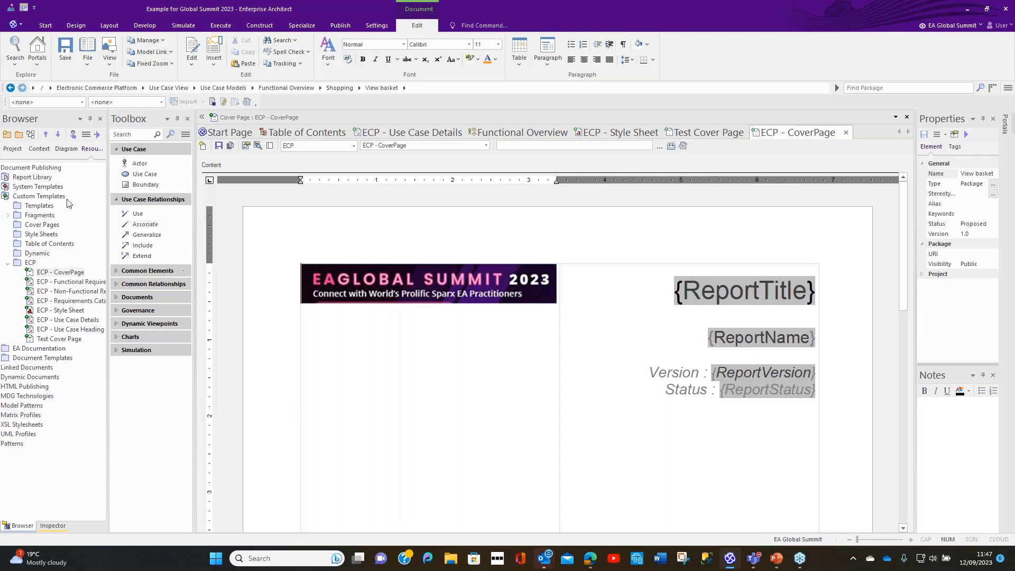
pyautogui.click(12, 149)
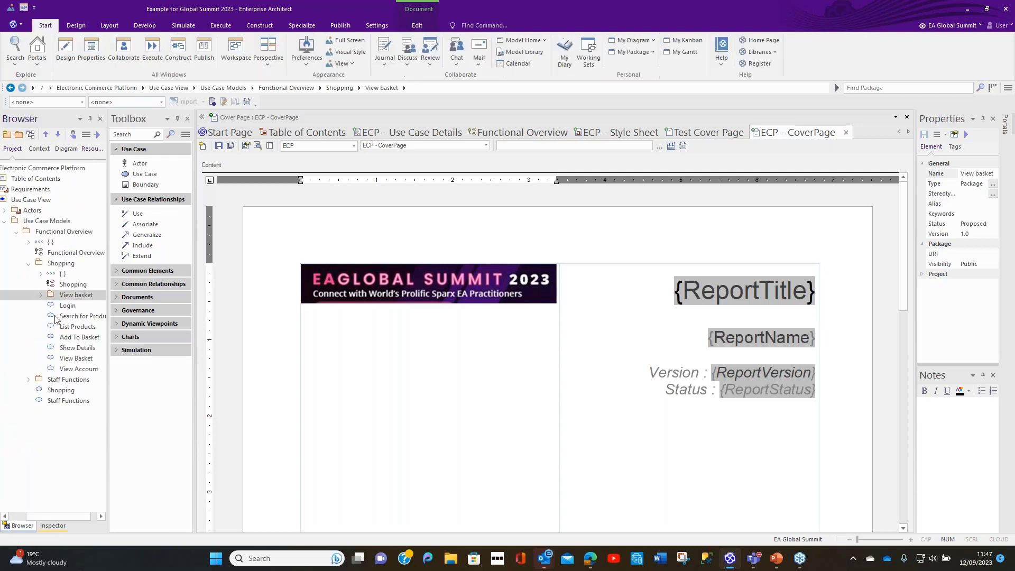
pyautogui.click(52, 267)
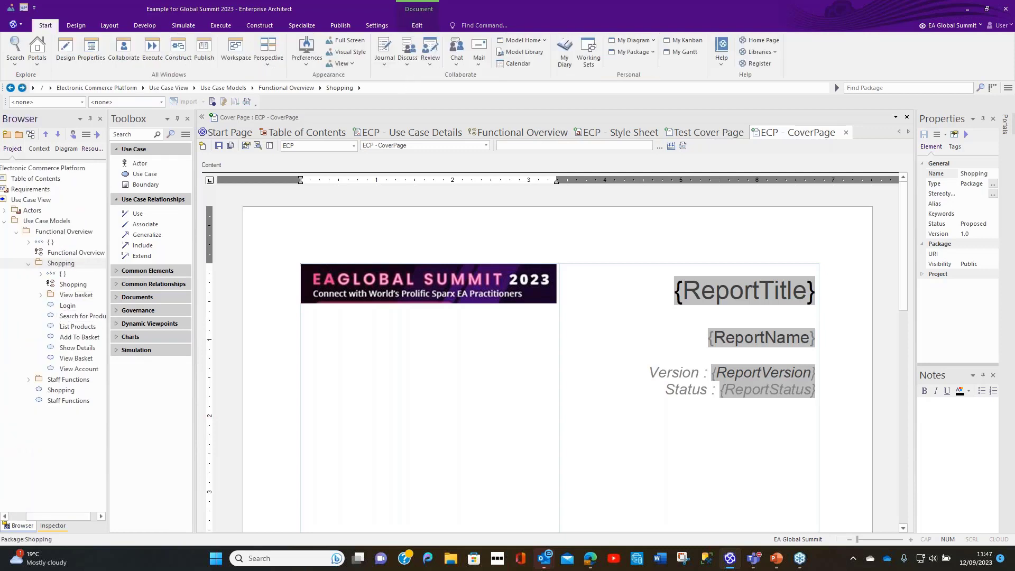
pyautogui.press('F8')
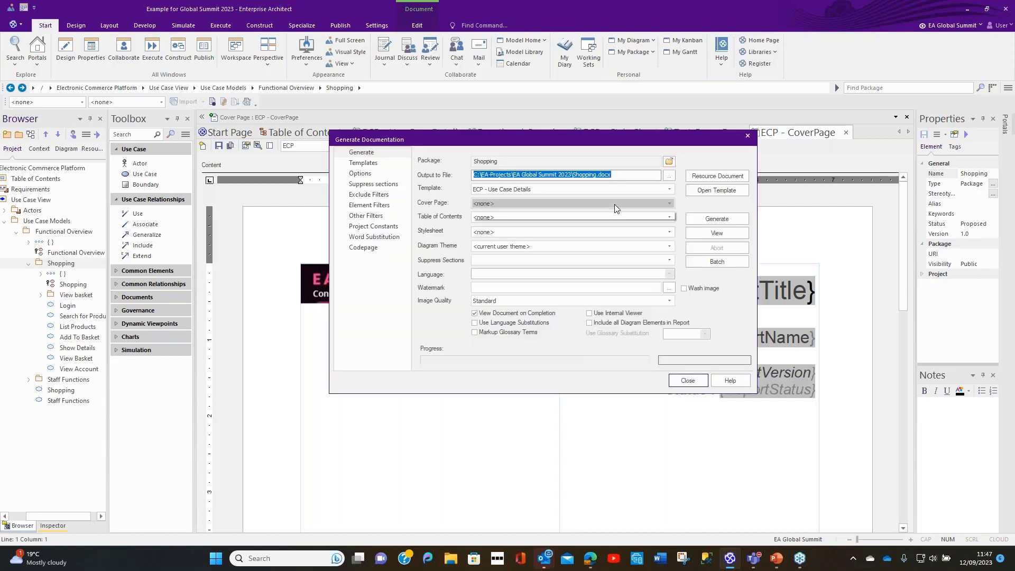
# Step: Generate the Shopping document with ECP - CoverPage as the cover page and ECP - Style Sheet as the stylesheet
pyautogui.click(614, 204)
pyautogui.click(550, 238)
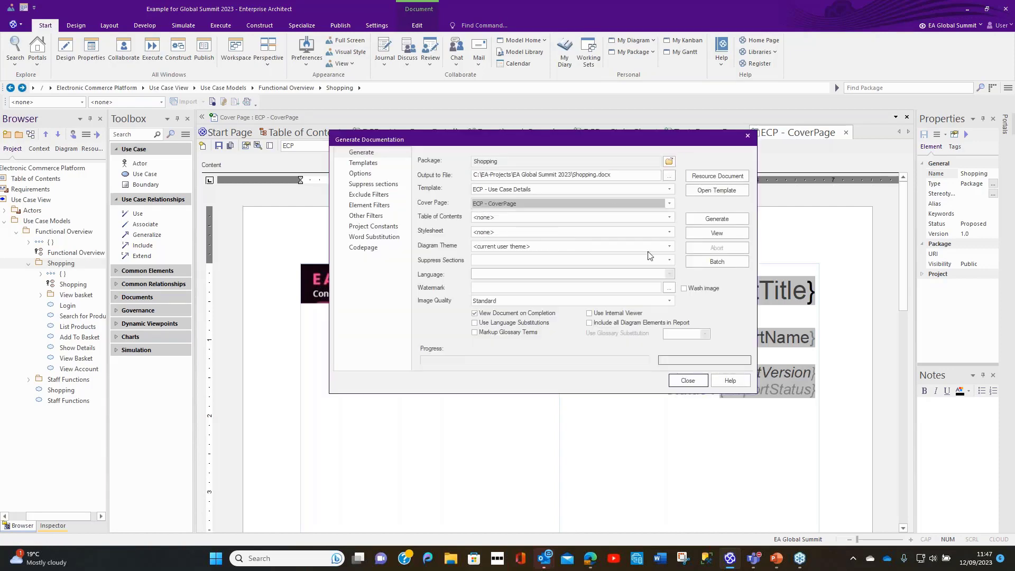
pyautogui.click(667, 232)
pyautogui.click(507, 263)
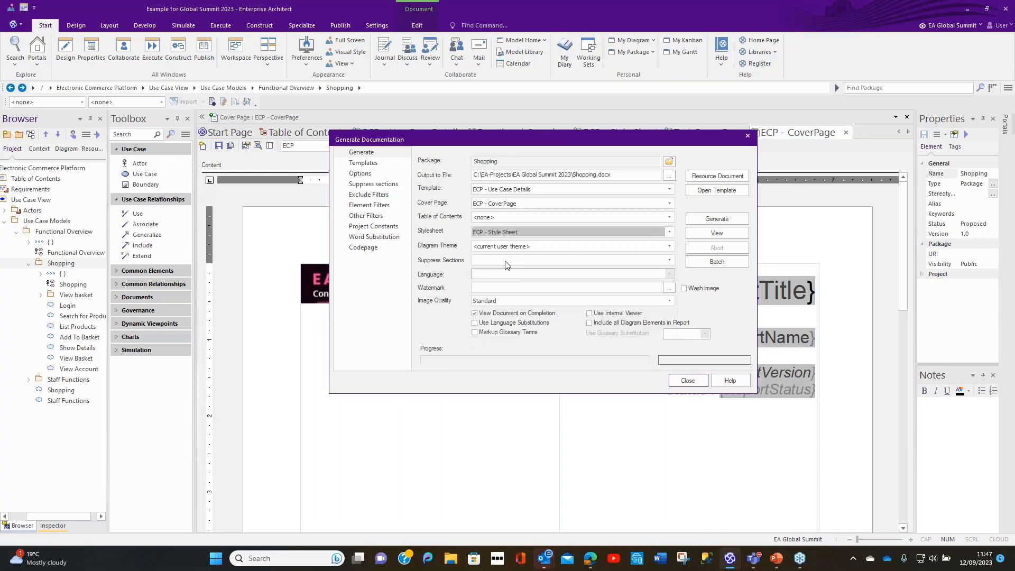
pyautogui.click(708, 221)
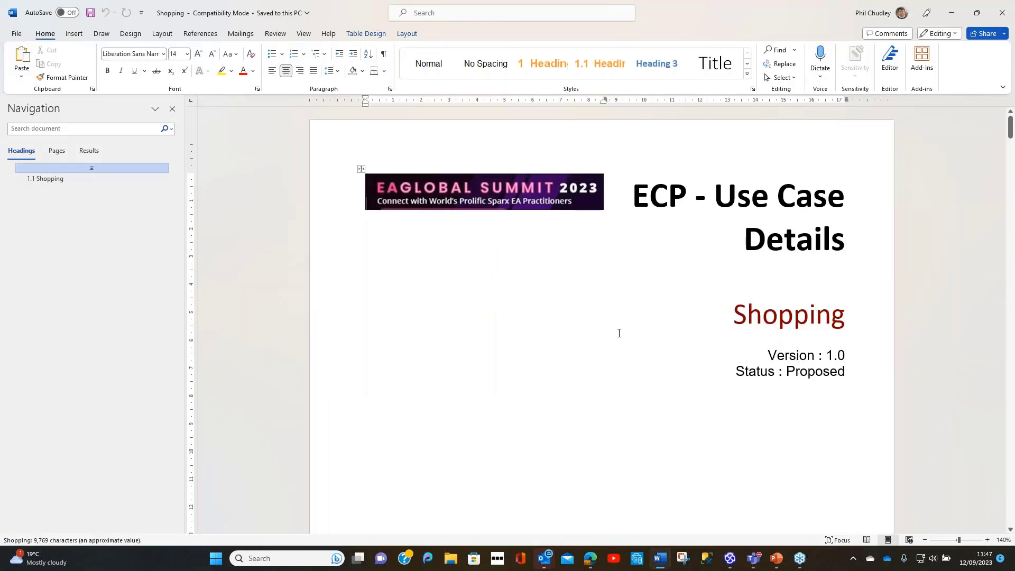
# Step: Review the generated Shopping document in Word, from the cover page through the heading numbering, diagram and use case tables
pyautogui.scroll(-9, 619, 333)
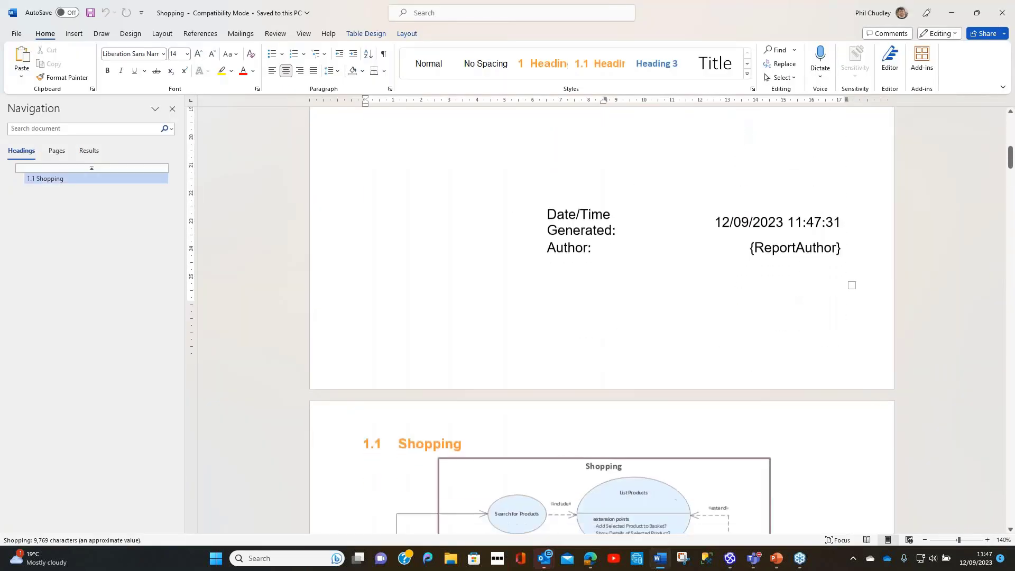
pyautogui.scroll(-10, 624, 347)
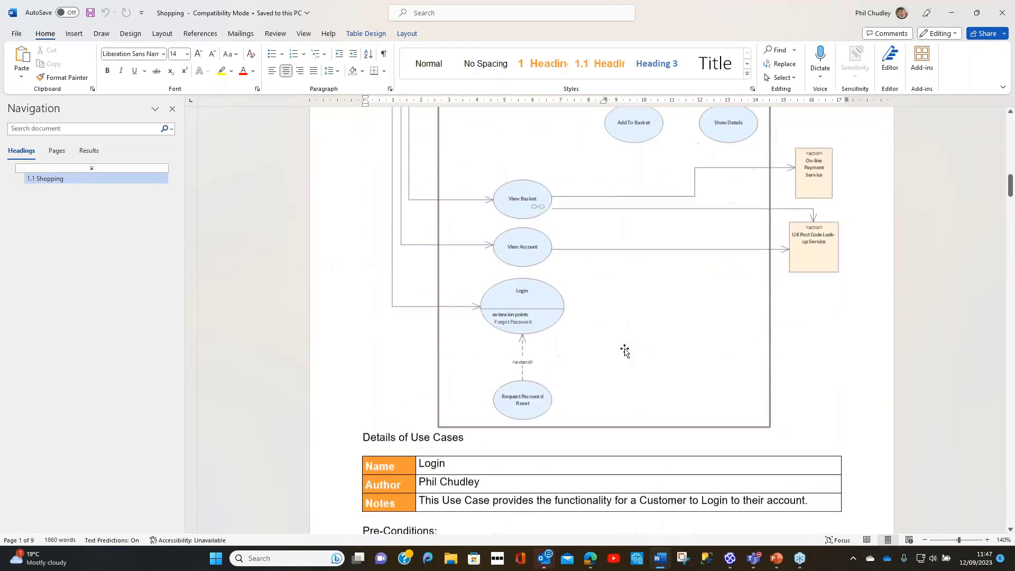
pyautogui.scroll(-10, 625, 350)
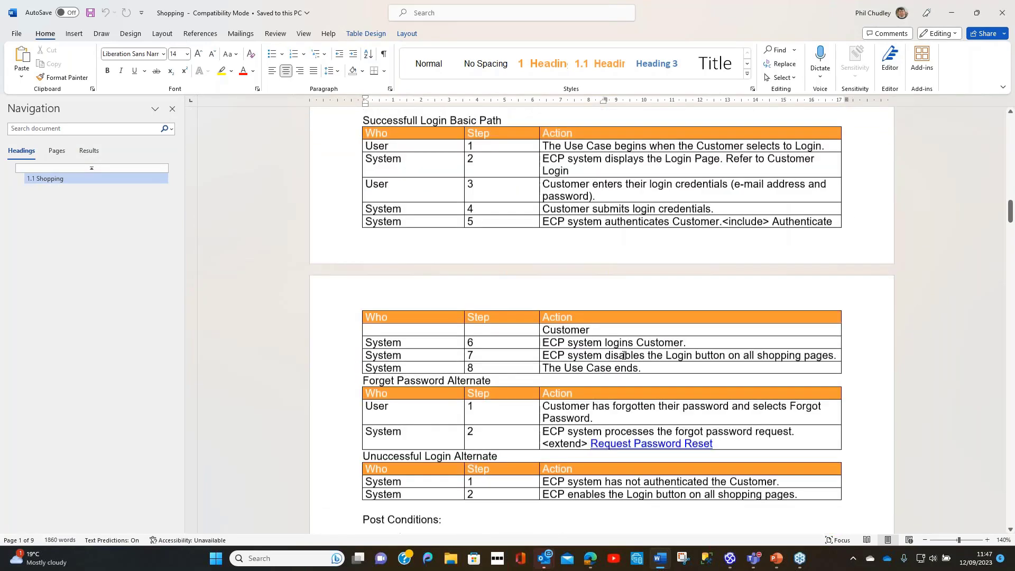
pyautogui.scroll(-10, 625, 355)
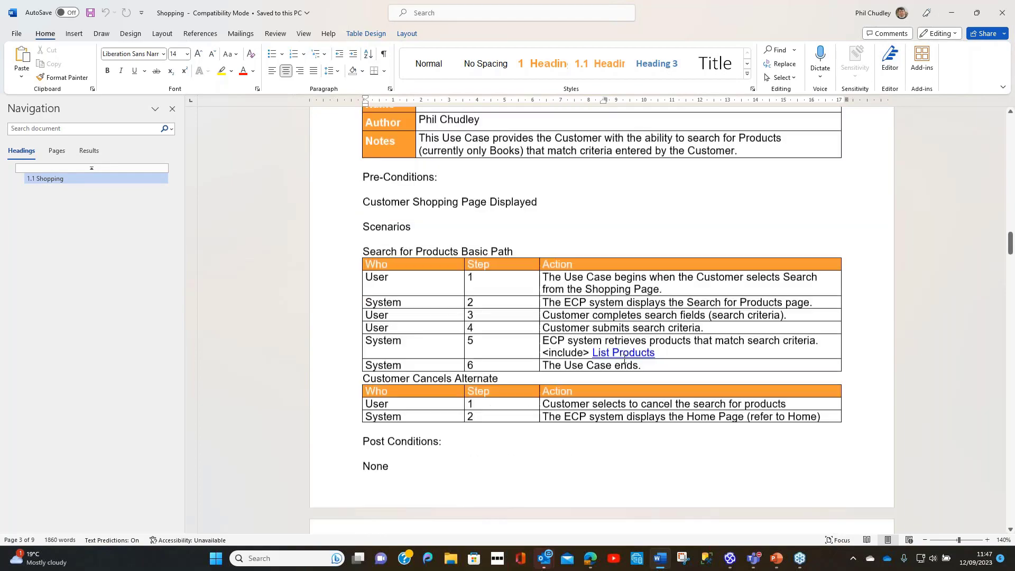
# Step: Review the remaining use case tables and requirements in the generated Shopping document, and close the document and the documentation generator
pyautogui.scroll(-10, 625, 360)
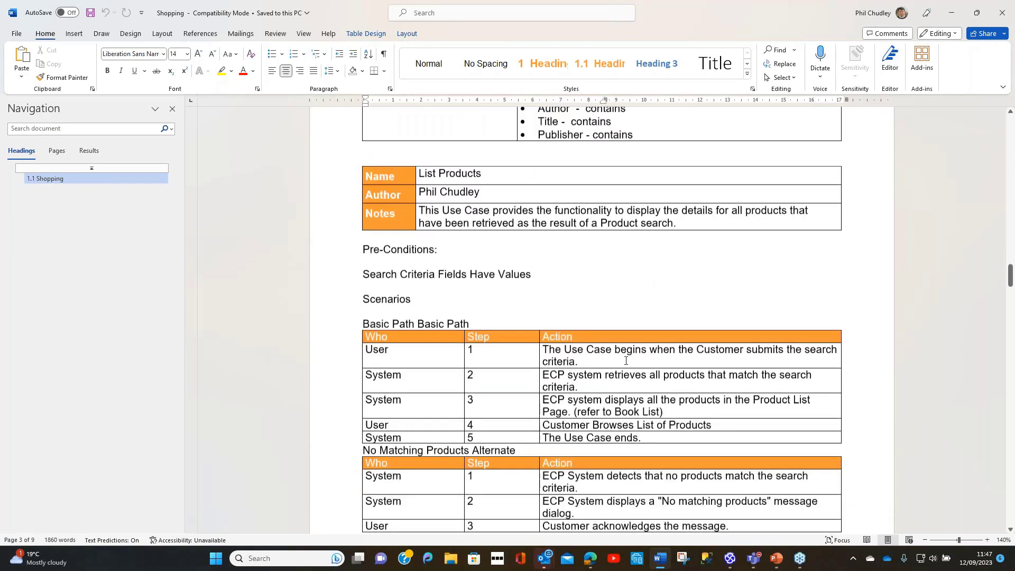
pyautogui.scroll(-10, 626, 361)
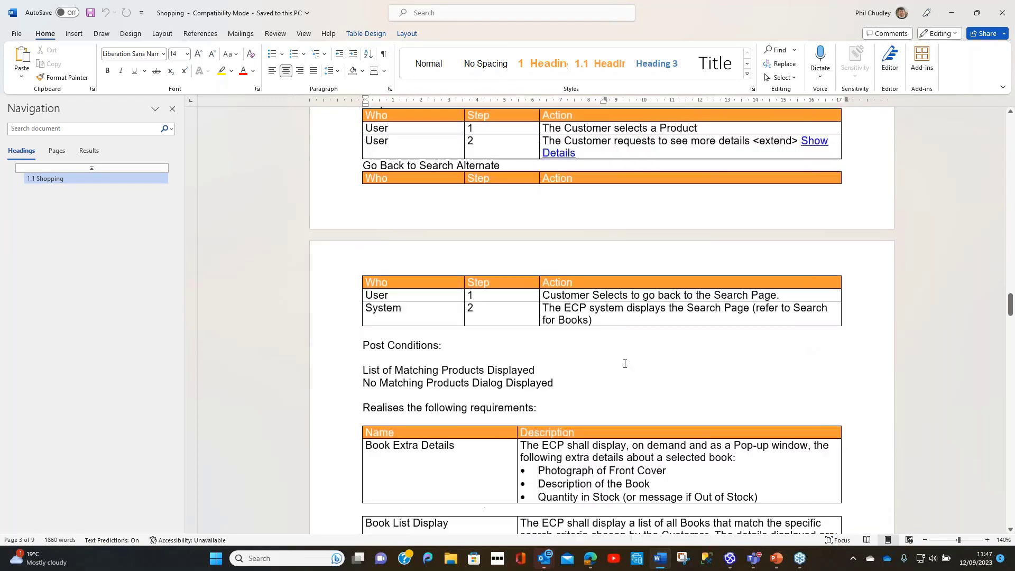
pyautogui.scroll(-10, 625, 363)
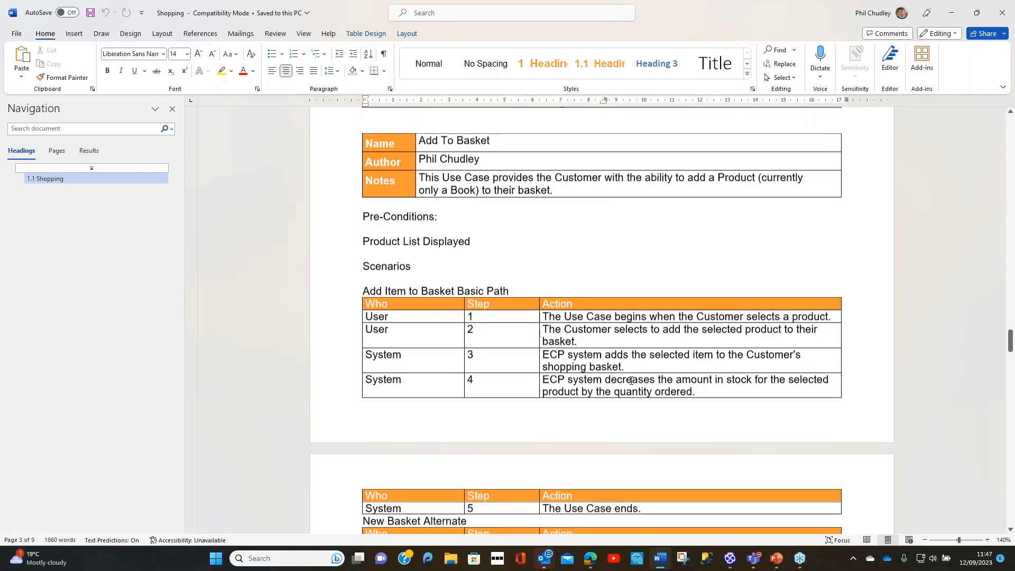
pyautogui.scroll(-10, 631, 381)
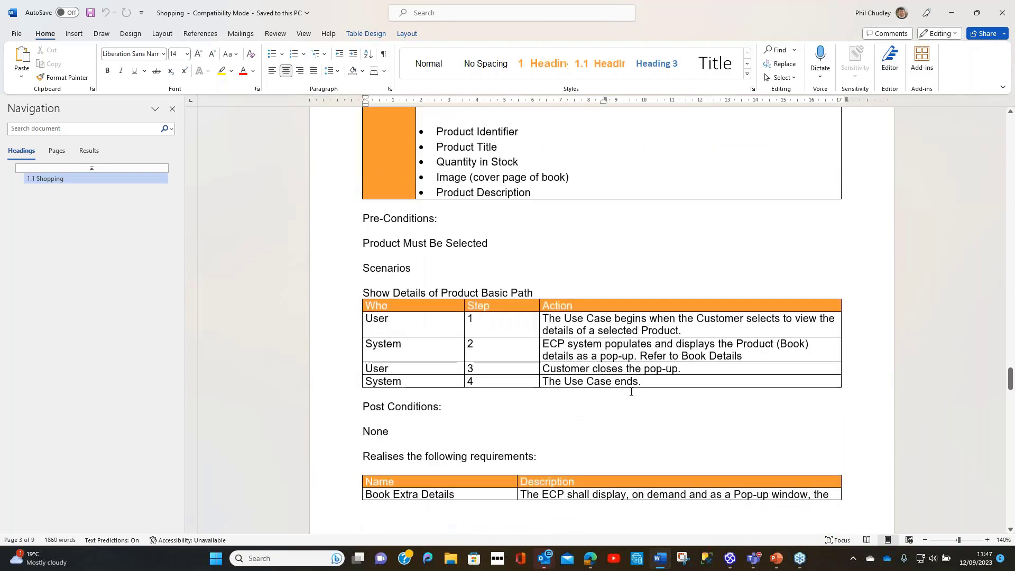
pyautogui.scroll(-10, 631, 391)
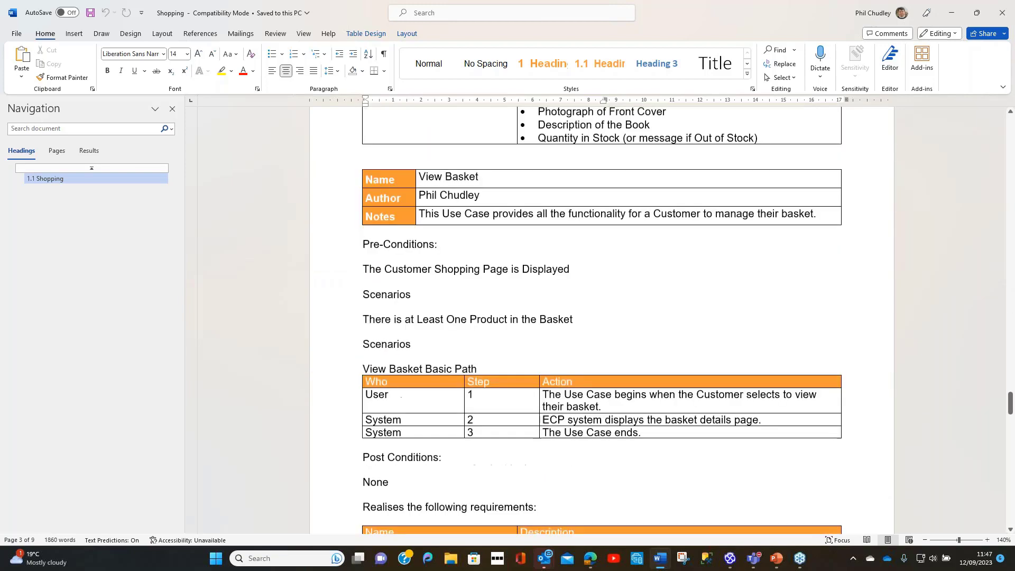
pyautogui.scroll(-2, 631, 392)
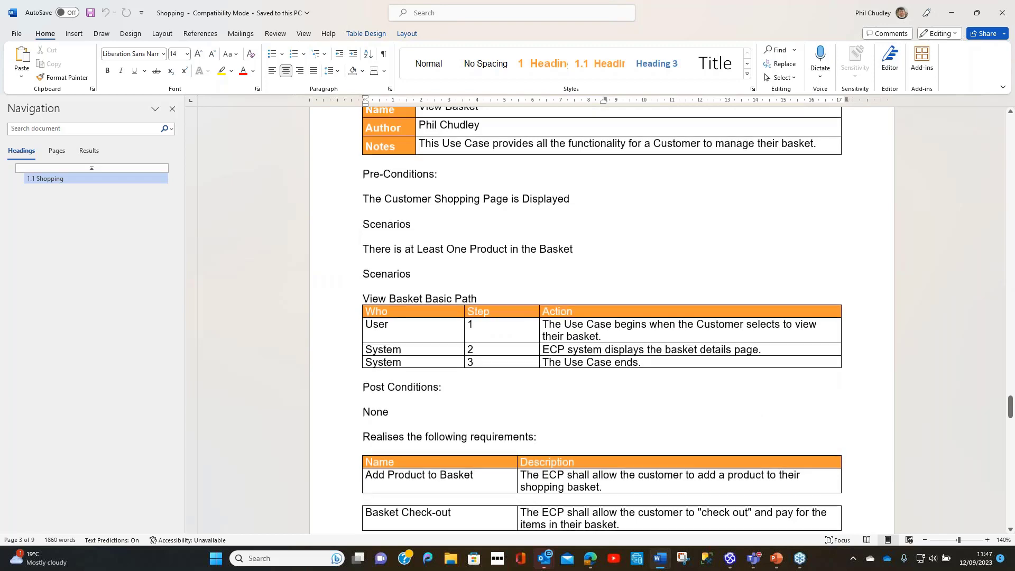
pyautogui.click(1002, 15)
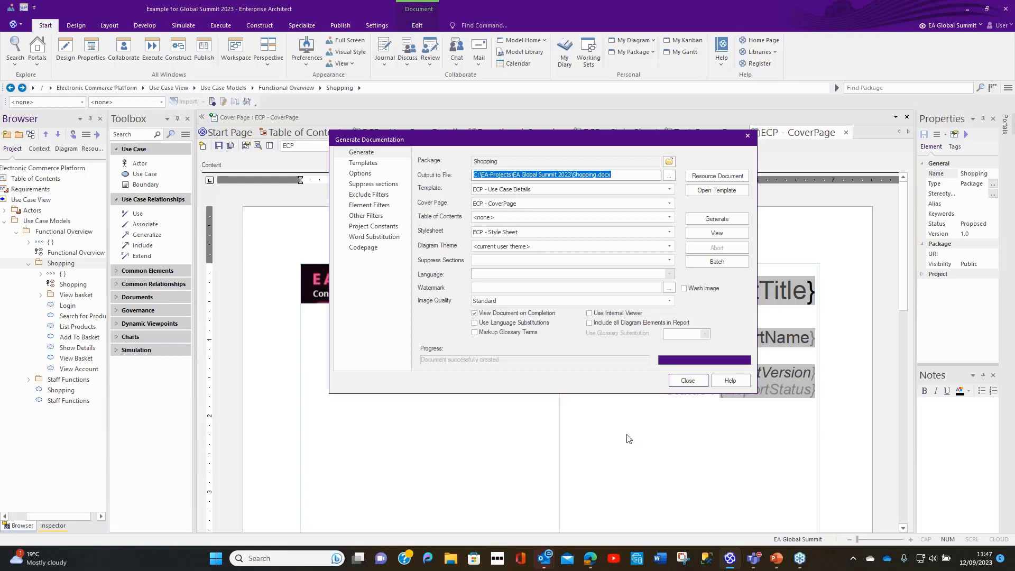
pyautogui.click(688, 381)
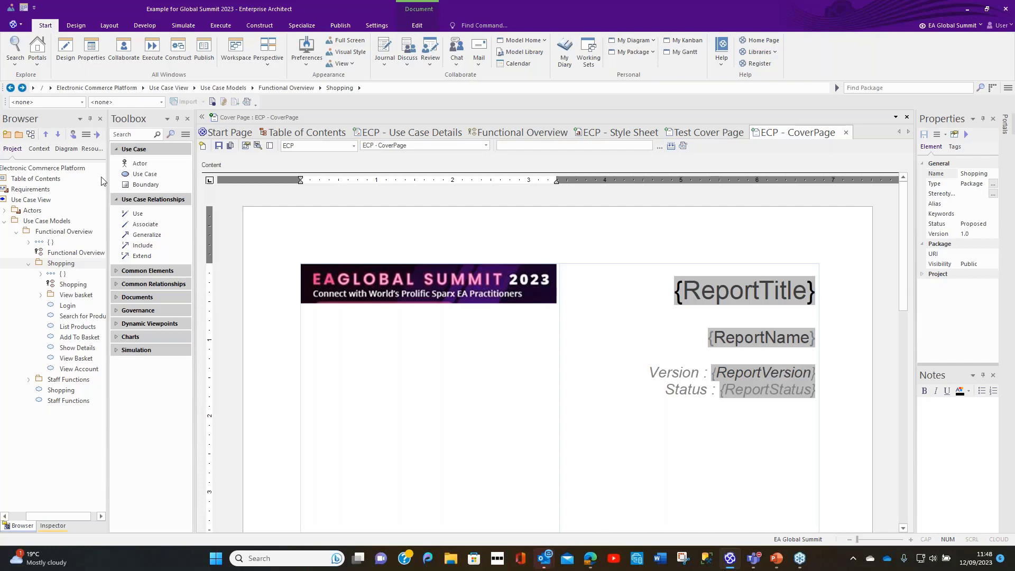
# Step: Open the project Example for Global Summit 2023 - Complete from the EA Global Summit 2023 folder
pyautogui.click(232, 133)
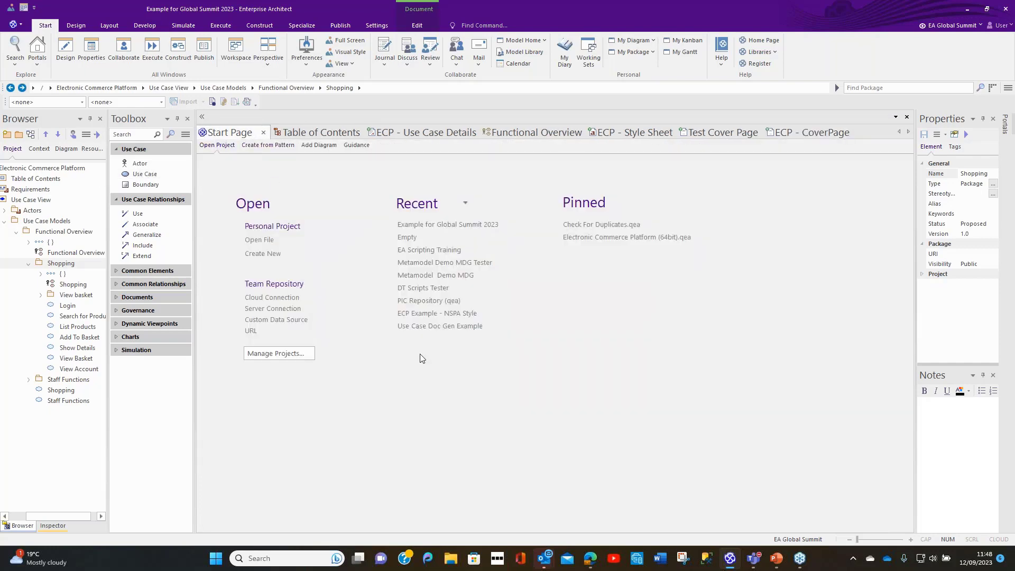
pyautogui.click(259, 240)
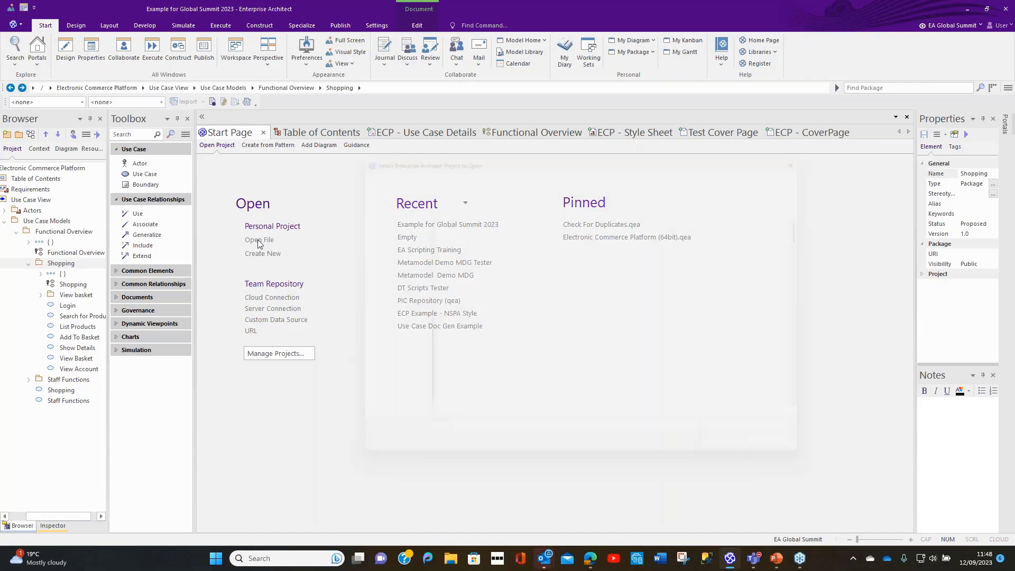
pyautogui.scroll(-8, 512, 407)
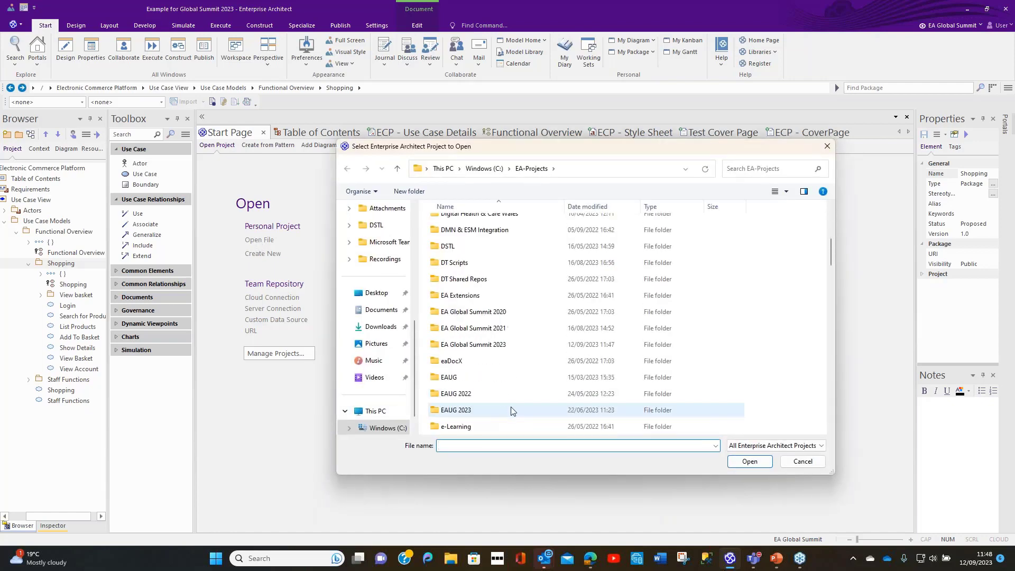
pyautogui.doubleClick(473, 295)
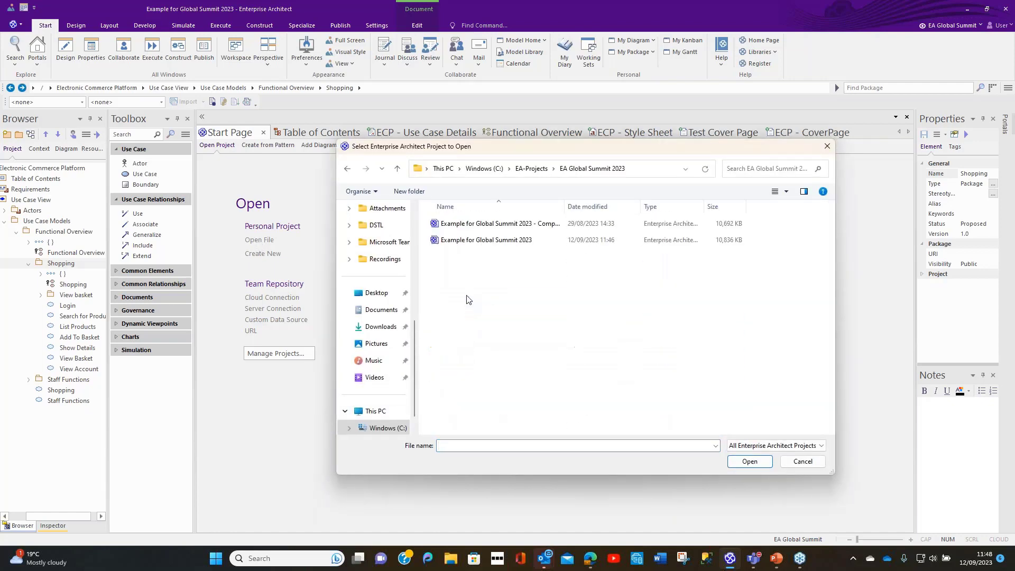
pyautogui.click(499, 224)
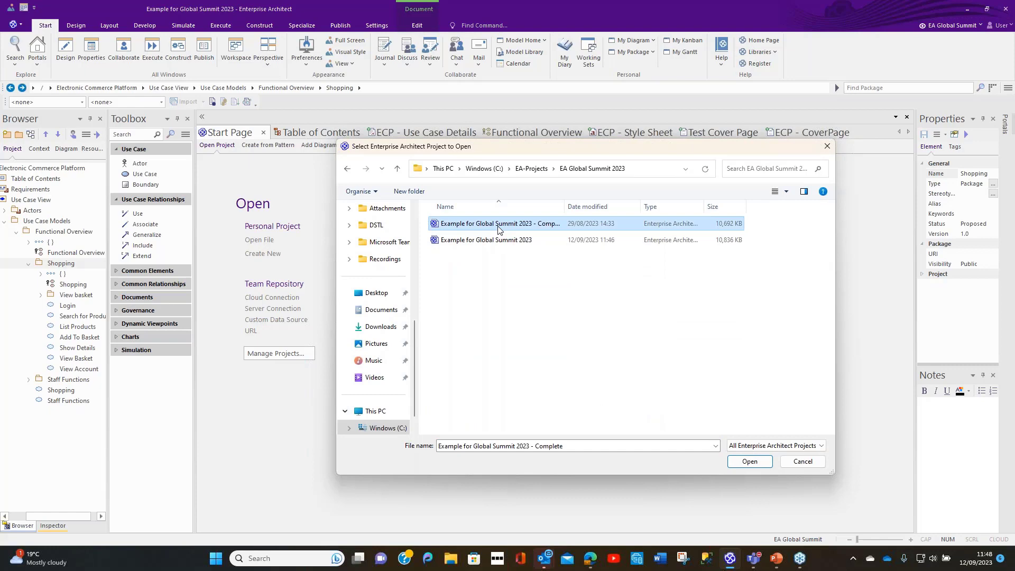
pyautogui.click(750, 461)
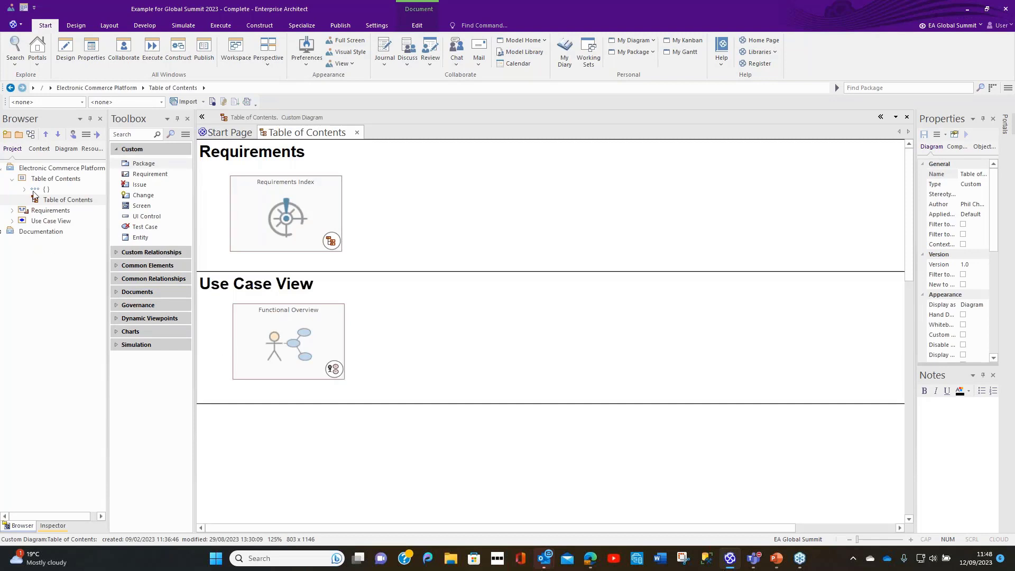
# Step: Open the ECP - Use Case Heading template from the ECP group of custom document publishing templates
pyautogui.click(93, 149)
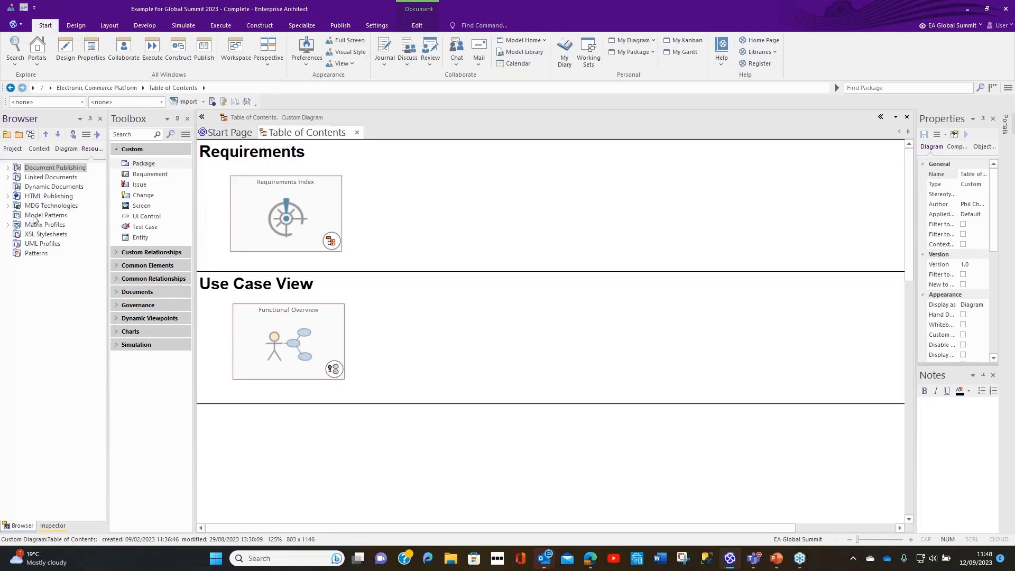
pyautogui.click(8, 177)
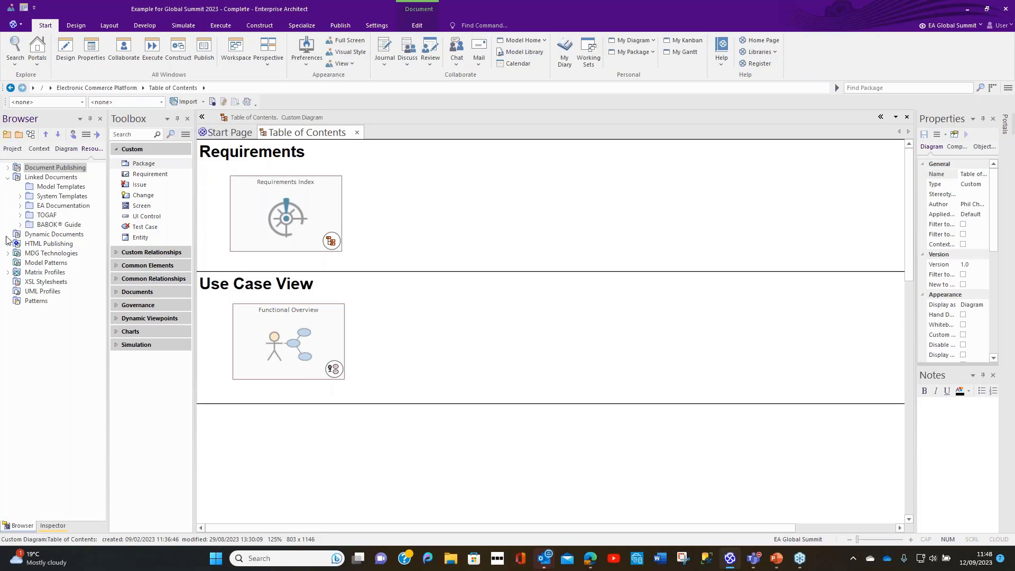
pyautogui.click(7, 168)
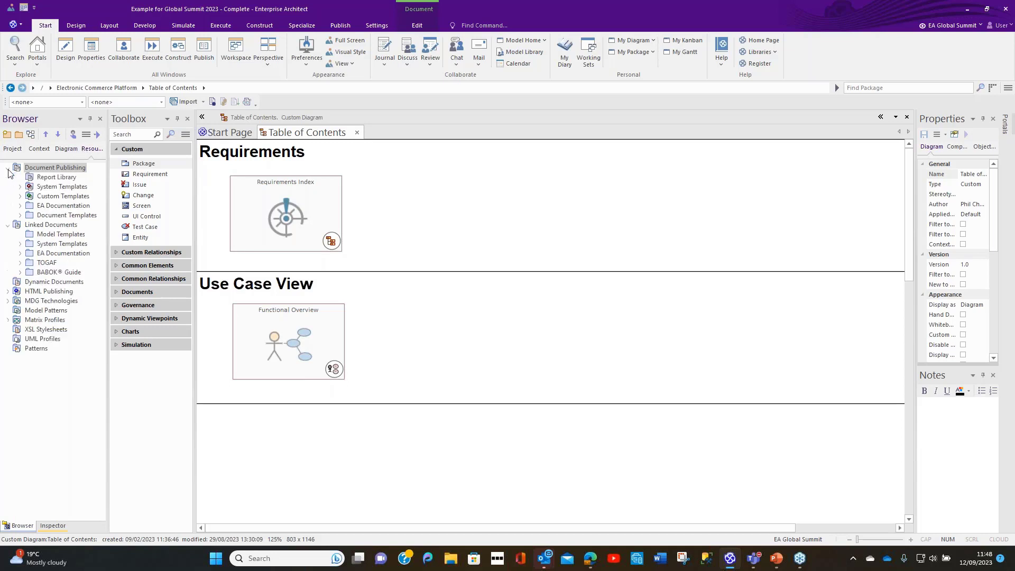
pyautogui.click(20, 197)
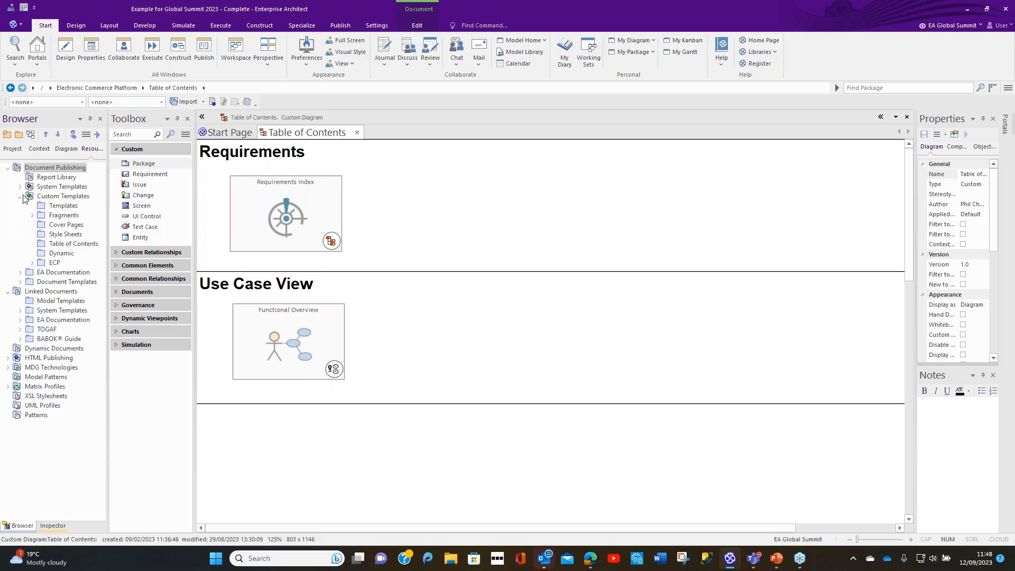
pyautogui.click(32, 263)
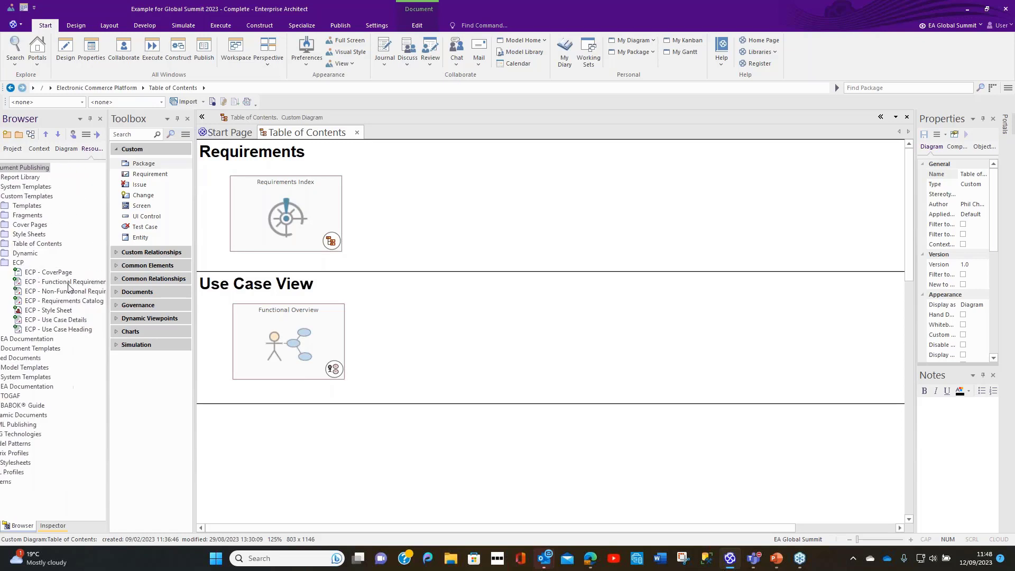
pyautogui.click(56, 330)
pyautogui.doubleClick(56, 330)
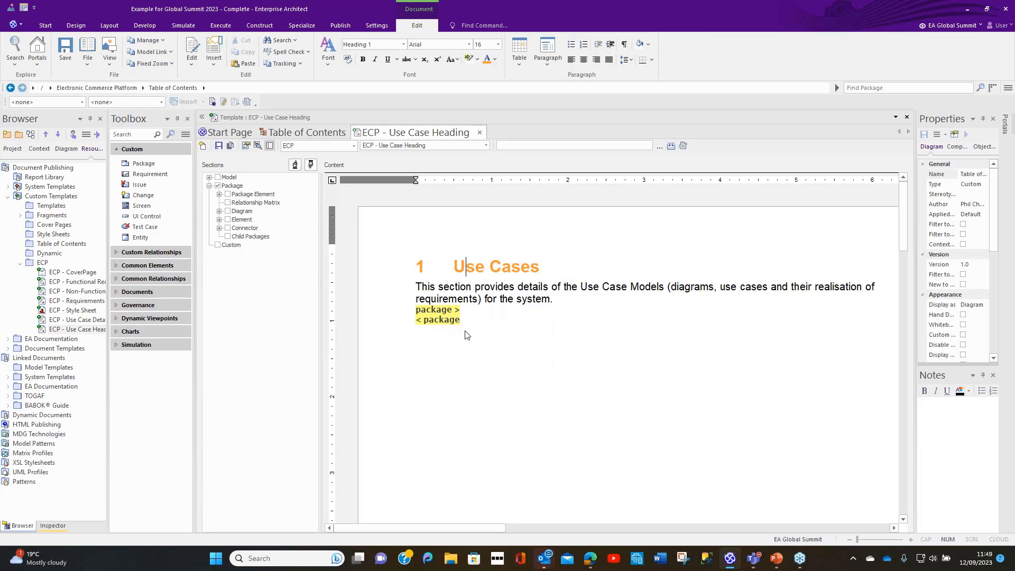
# Step: Open the page header and footer of the ECP - Use Case Heading template for editing
pyautogui.scroll(-10, 465, 336)
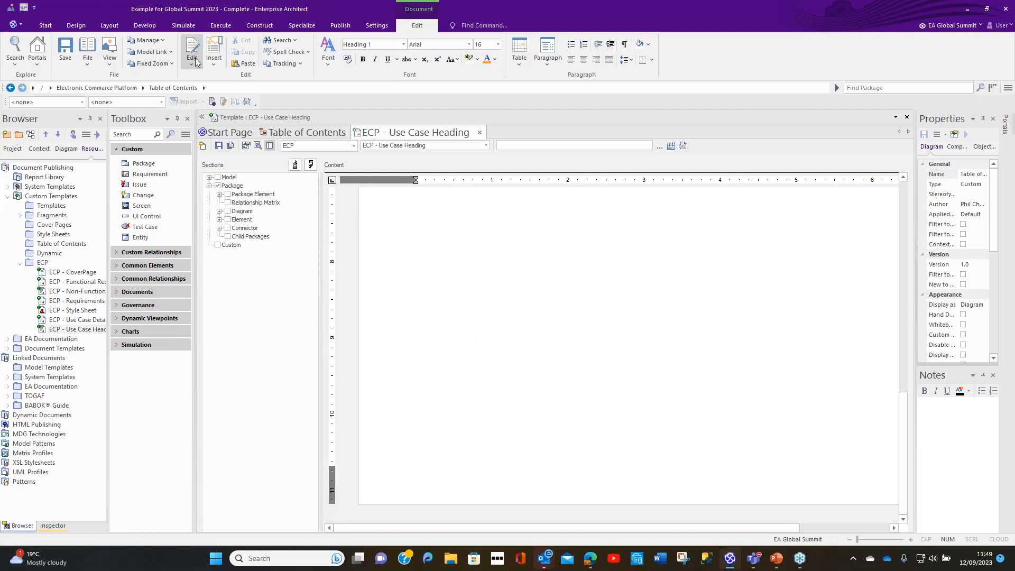
pyautogui.click(211, 62)
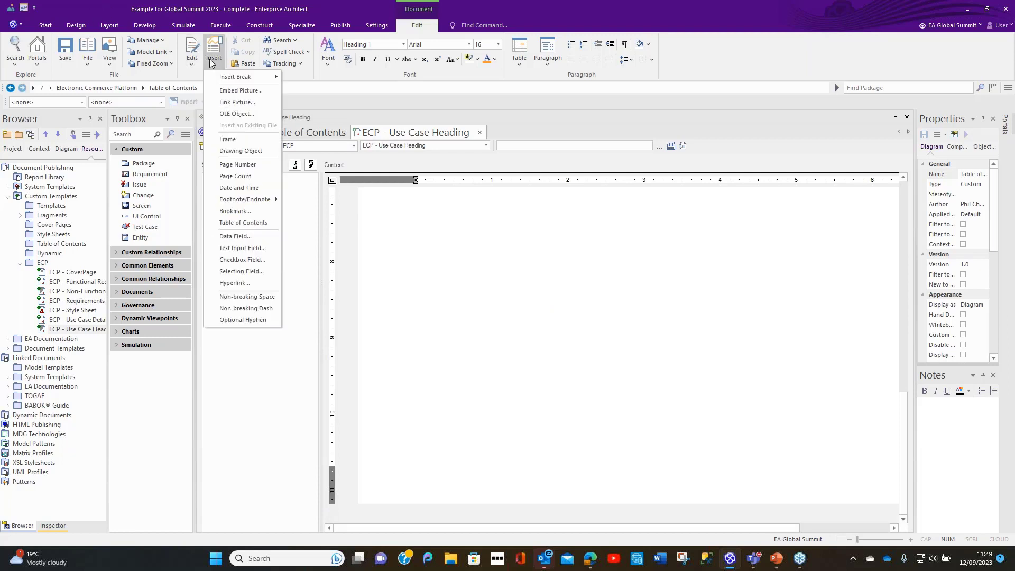
pyautogui.click(191, 59)
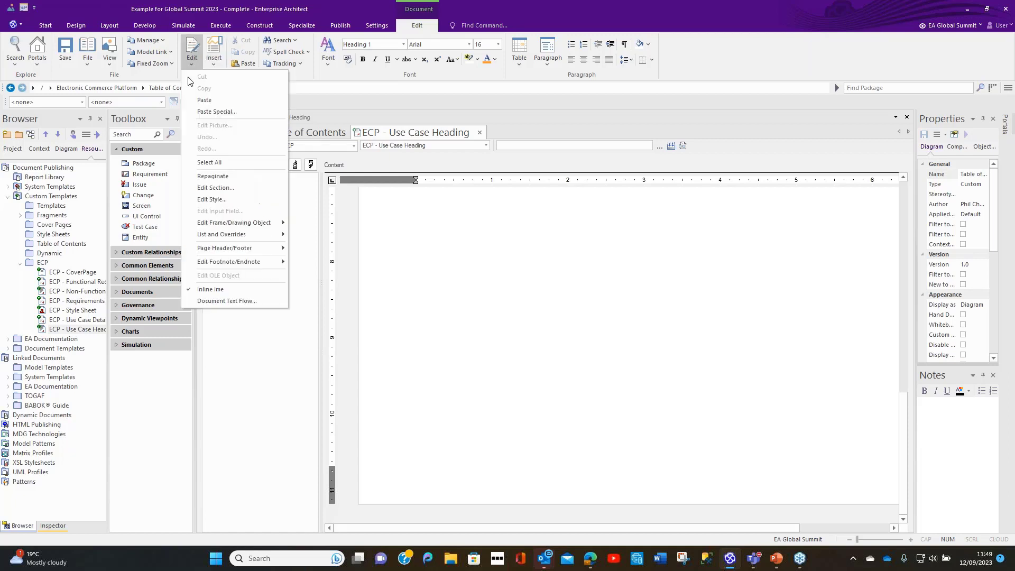
pyautogui.moveTo(220, 249)
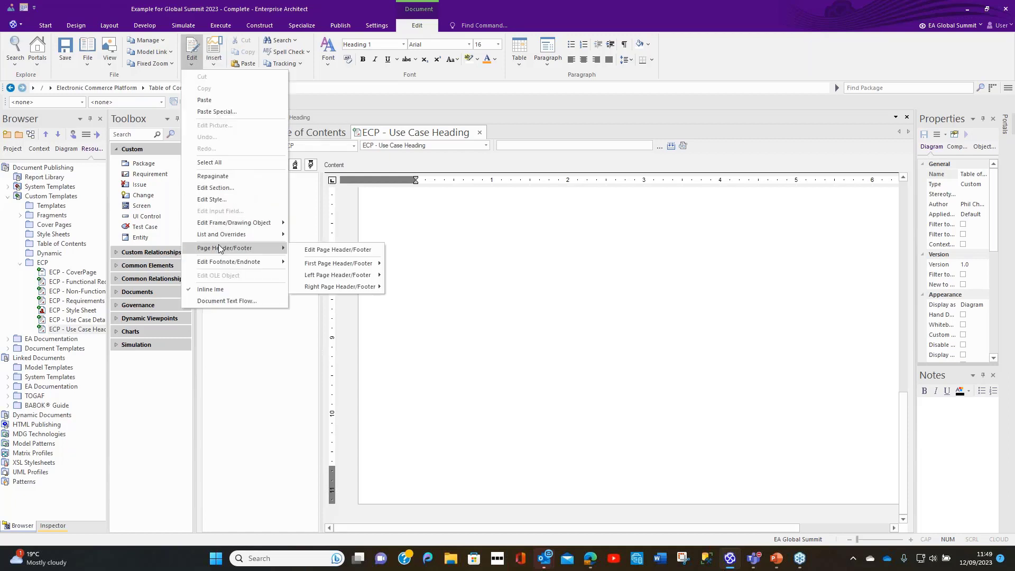
pyautogui.click(306, 251)
pyautogui.scroll(10, 504, 393)
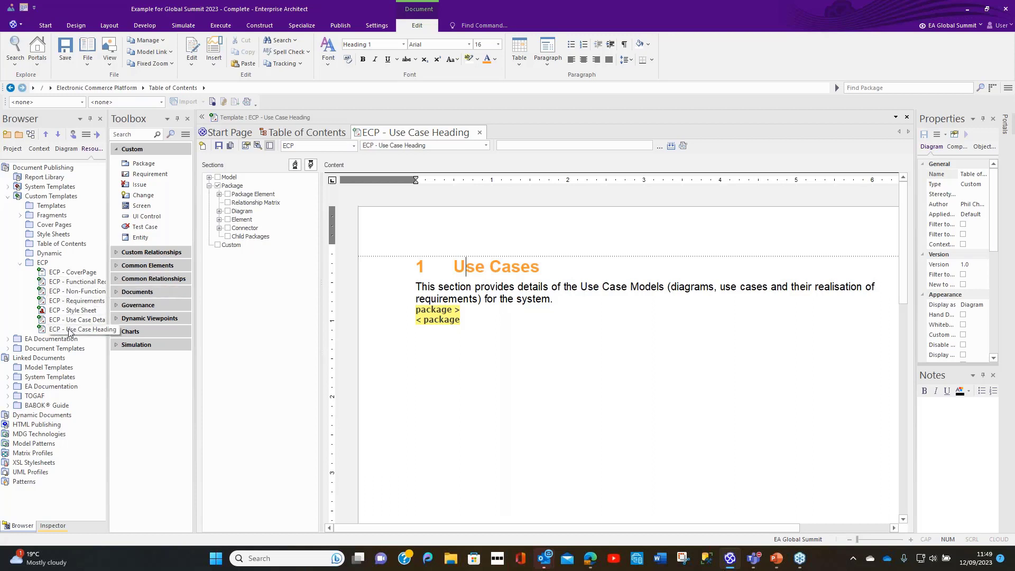
# Step: Examine the page-number footer, header/footer options and element table of the ECP - Requirements Catalog template, and close both open templates
pyautogui.doubleClick(78, 303)
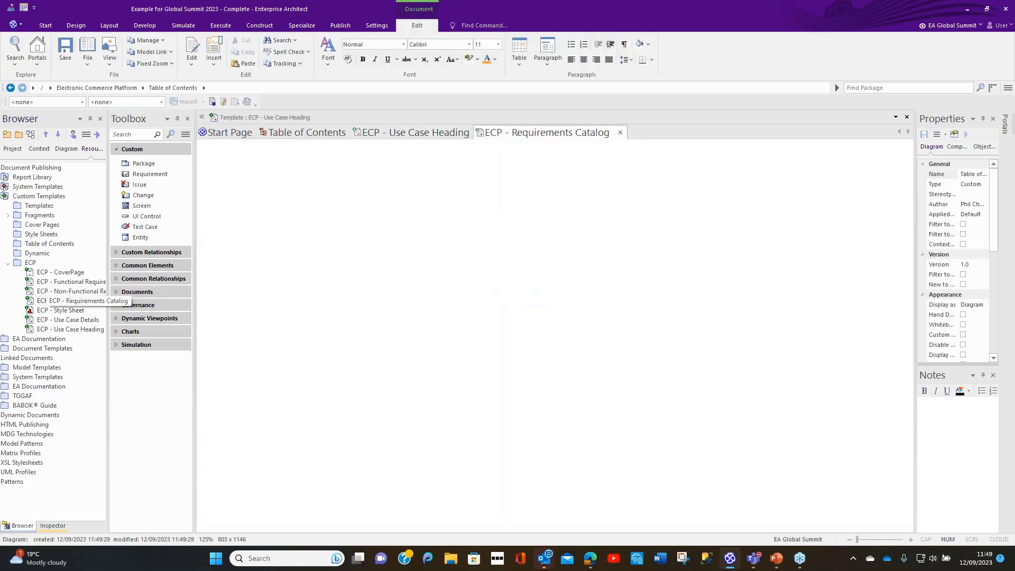
pyautogui.scroll(-5, 497, 433)
pyautogui.scroll(-4, 497, 433)
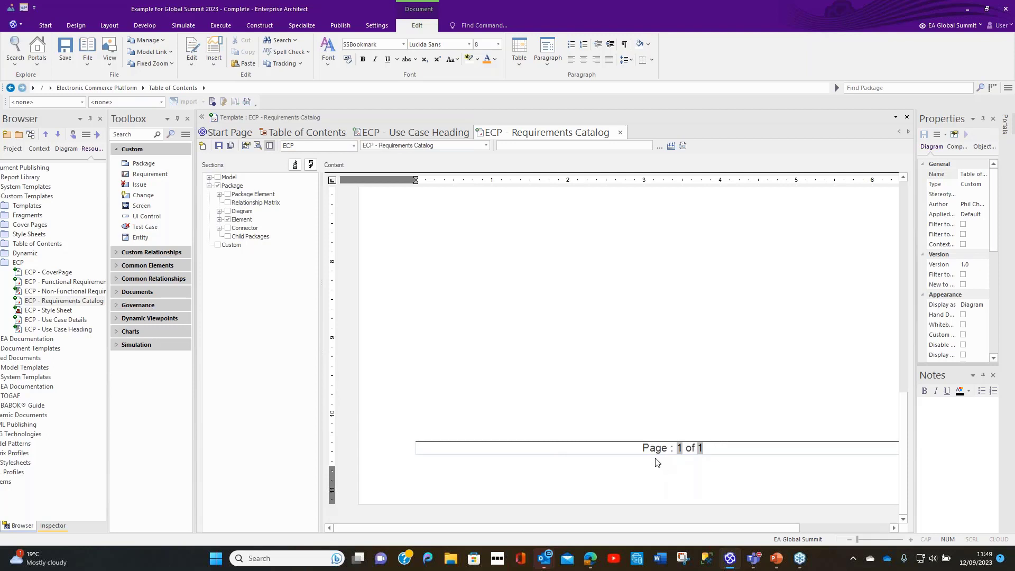
pyautogui.click(214, 62)
pyautogui.click(188, 62)
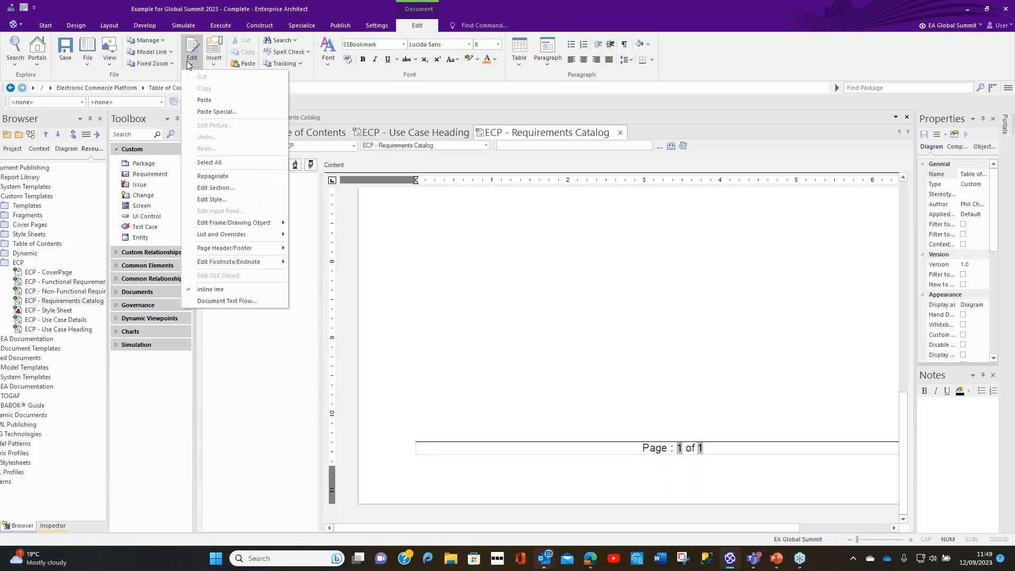
pyautogui.moveTo(222, 263)
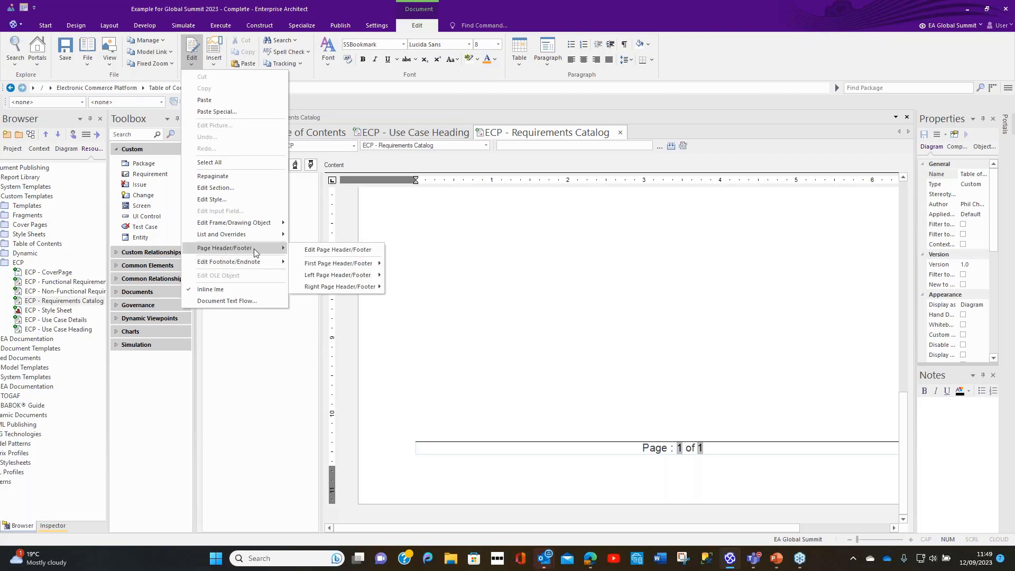
pyautogui.click(628, 451)
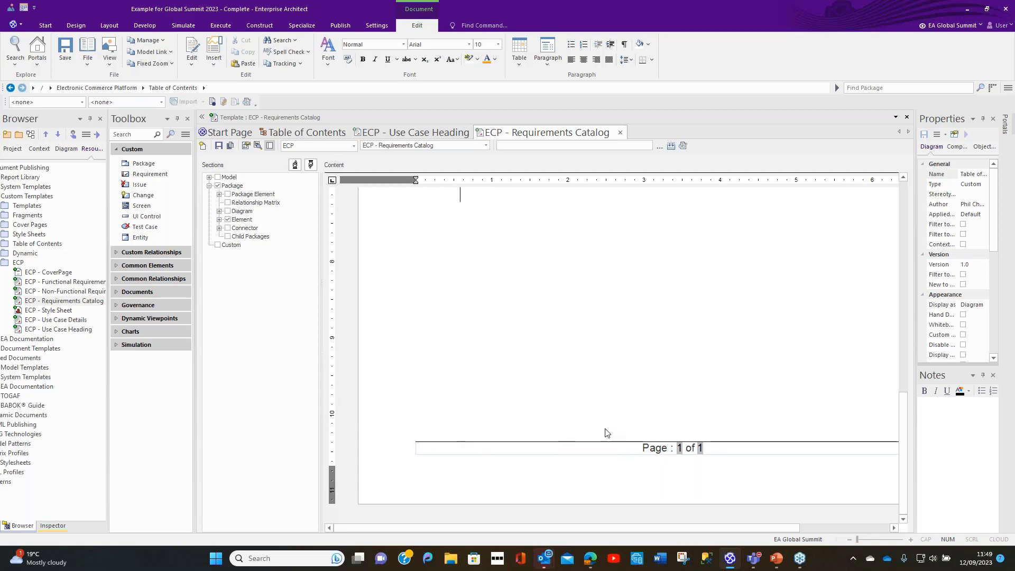
pyautogui.scroll(10, 586, 427)
pyautogui.scroll(3, 586, 426)
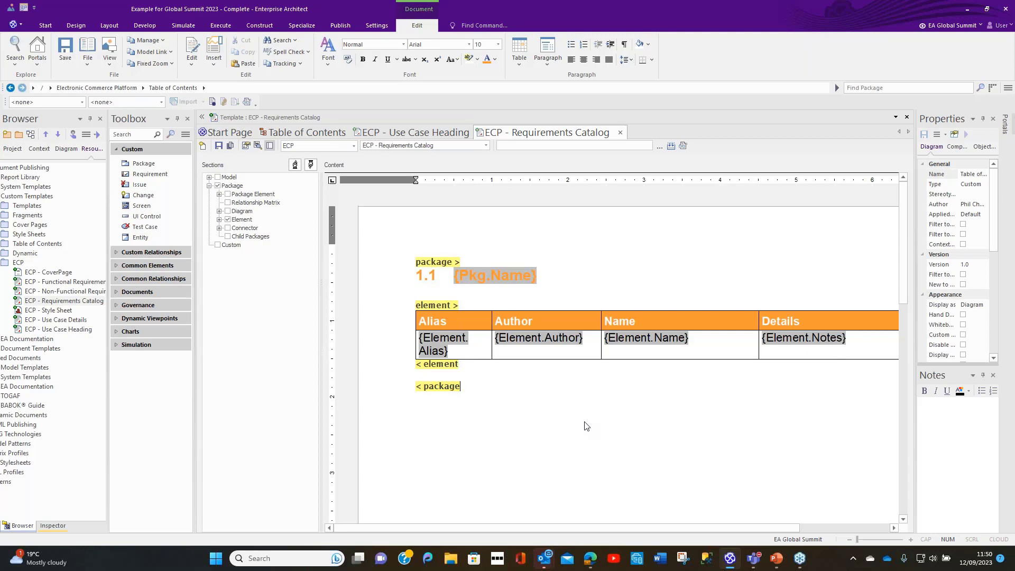
pyautogui.click(621, 133)
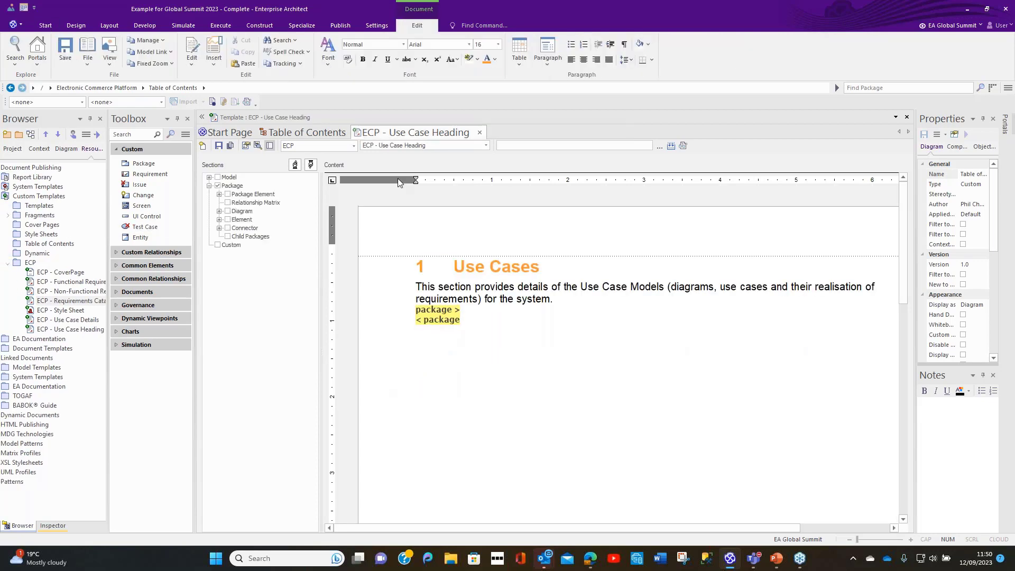
pyautogui.click(482, 132)
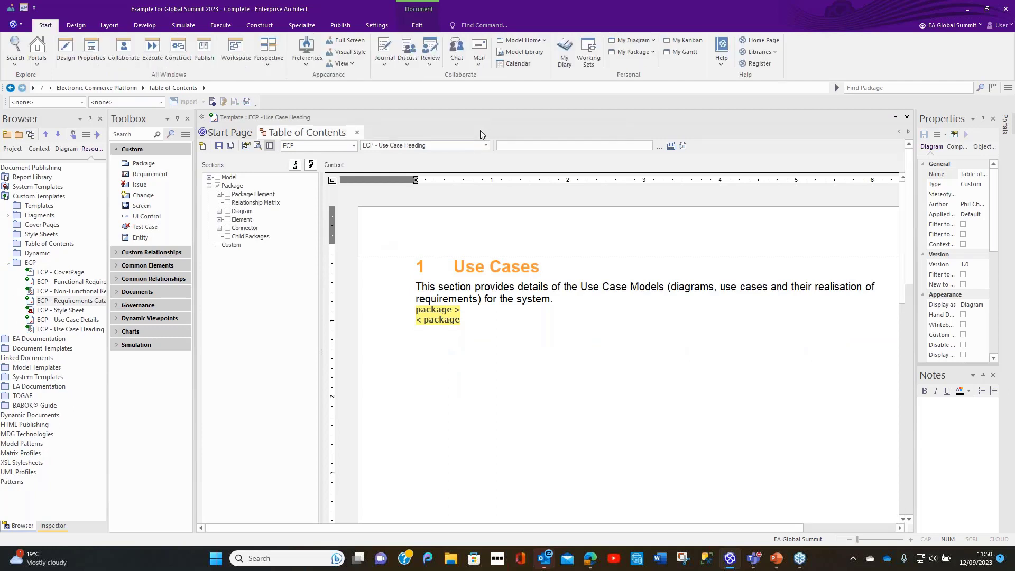
# Step: Return to the project tree and review the technologies included in the EA Global Summit personal perspective set
pyautogui.click(18, 150)
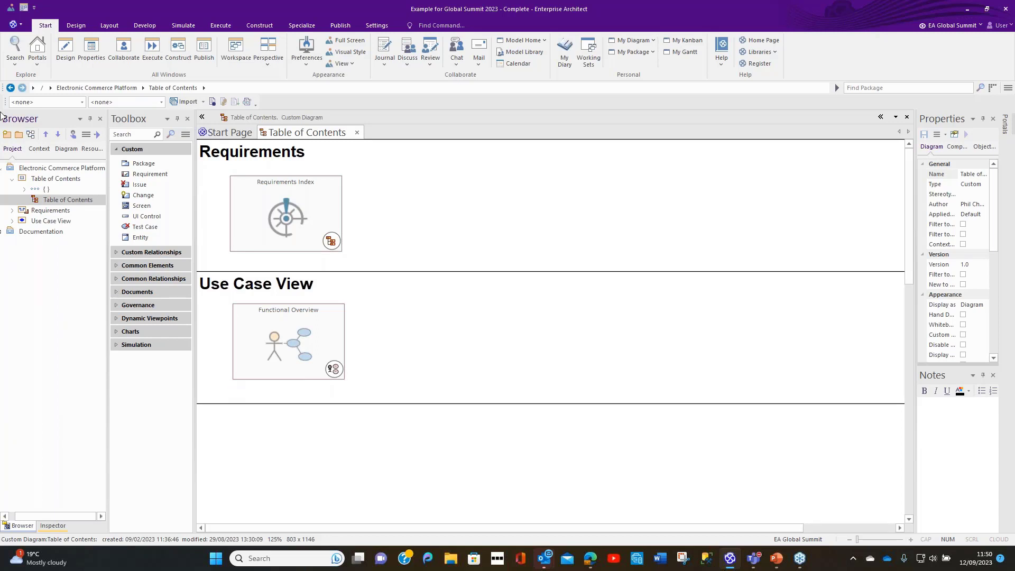
pyautogui.click(272, 65)
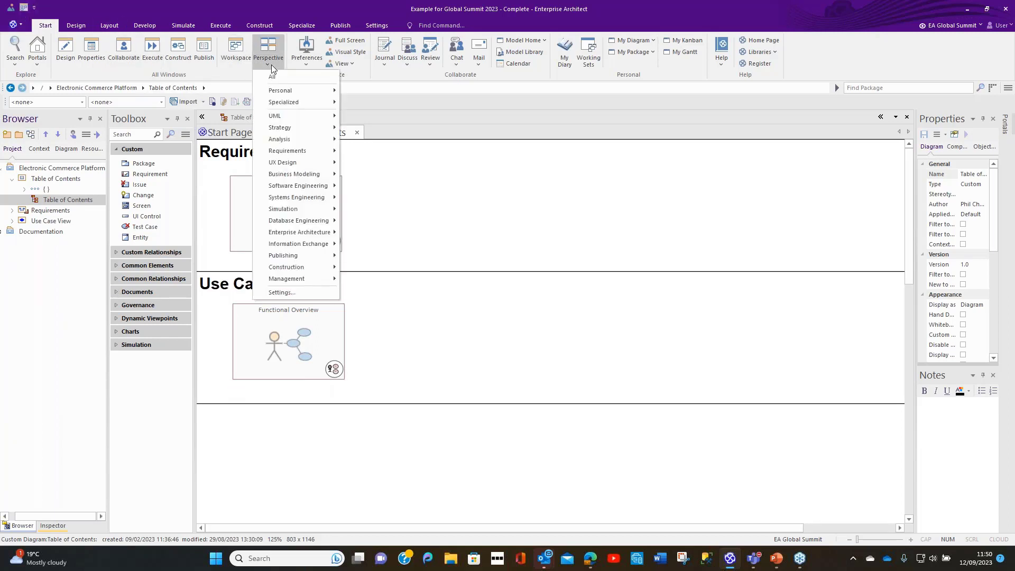
pyautogui.click(286, 294)
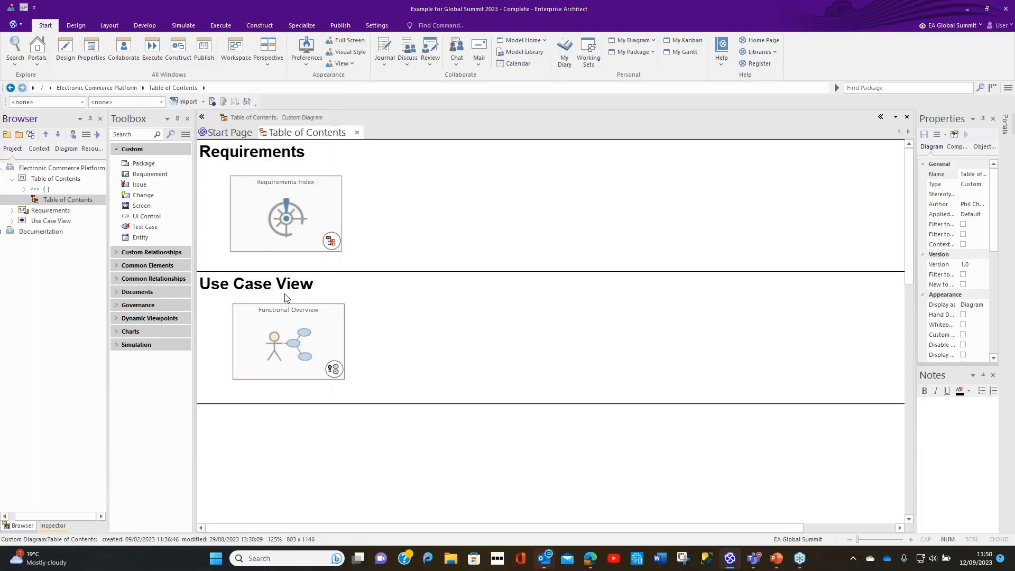
pyautogui.click(384, 32)
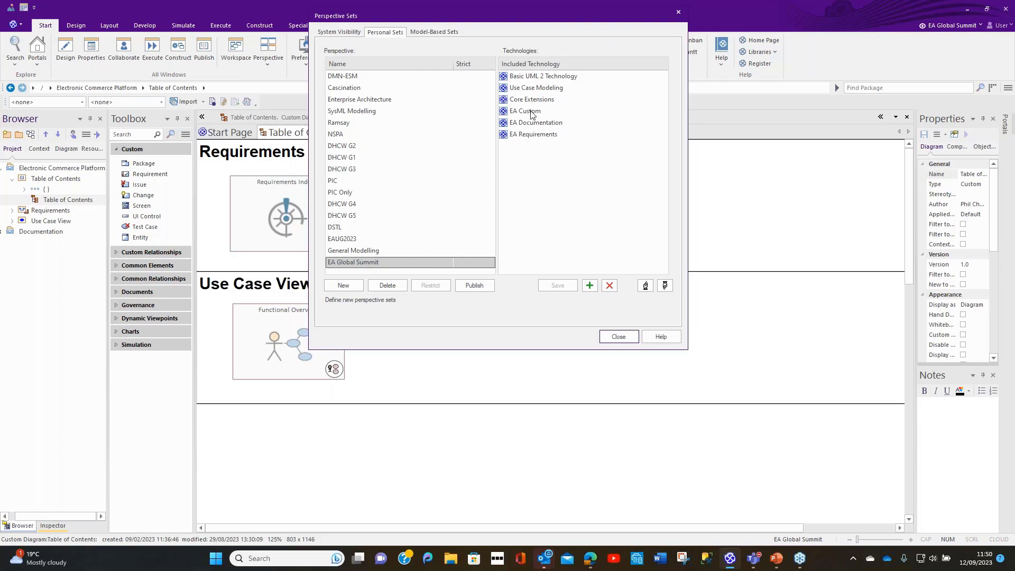
pyautogui.click(613, 339)
# Step: Expand the Documentation model with more room for the project tree, and open the Requirements Specificaton Model diagram
pyautogui.click(3, 233)
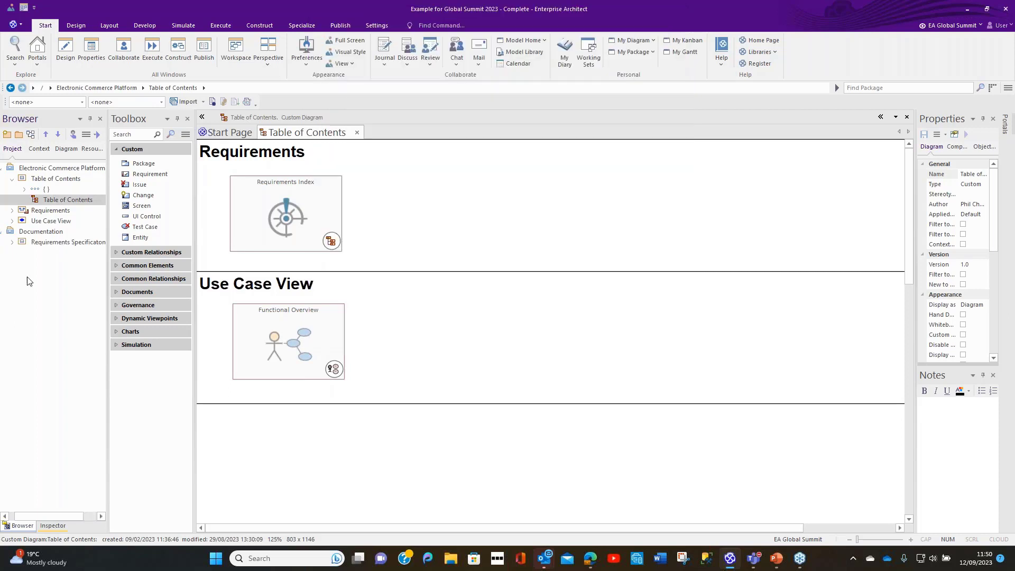
pyautogui.click(40, 232)
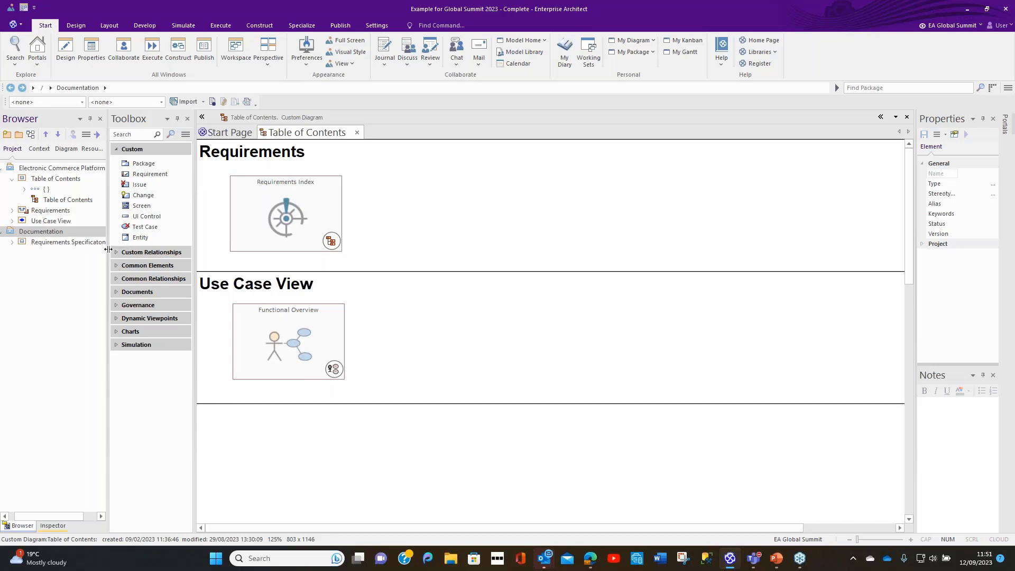
pyautogui.moveTo(109, 245); pyautogui.dragTo(140, 245)
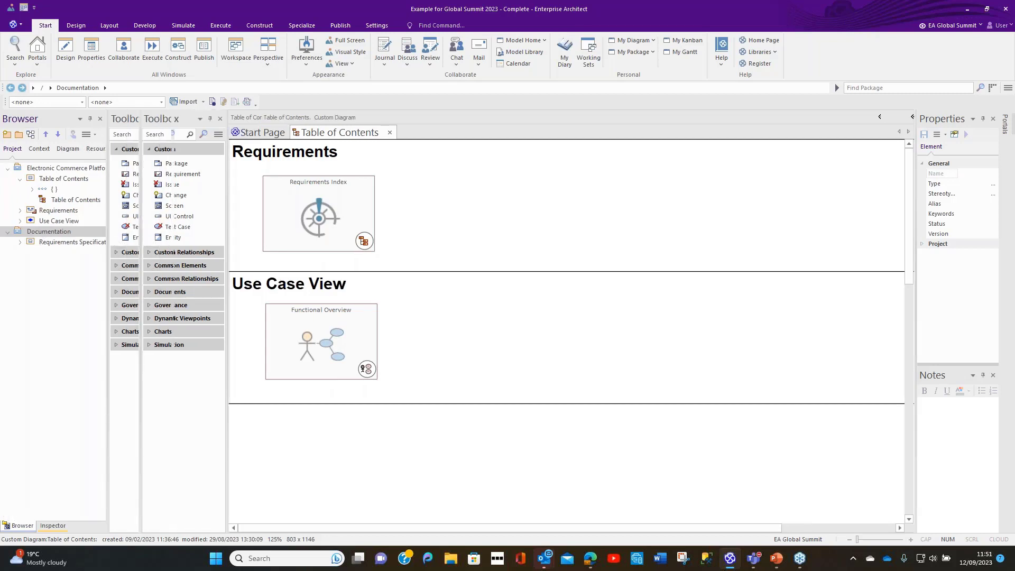
pyautogui.click(20, 242)
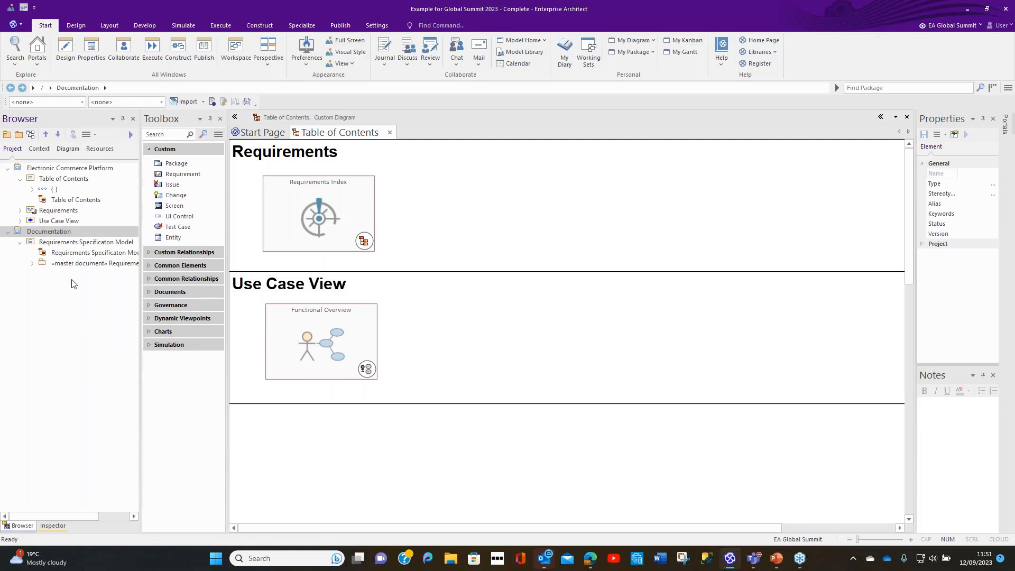
pyautogui.doubleClick(85, 253)
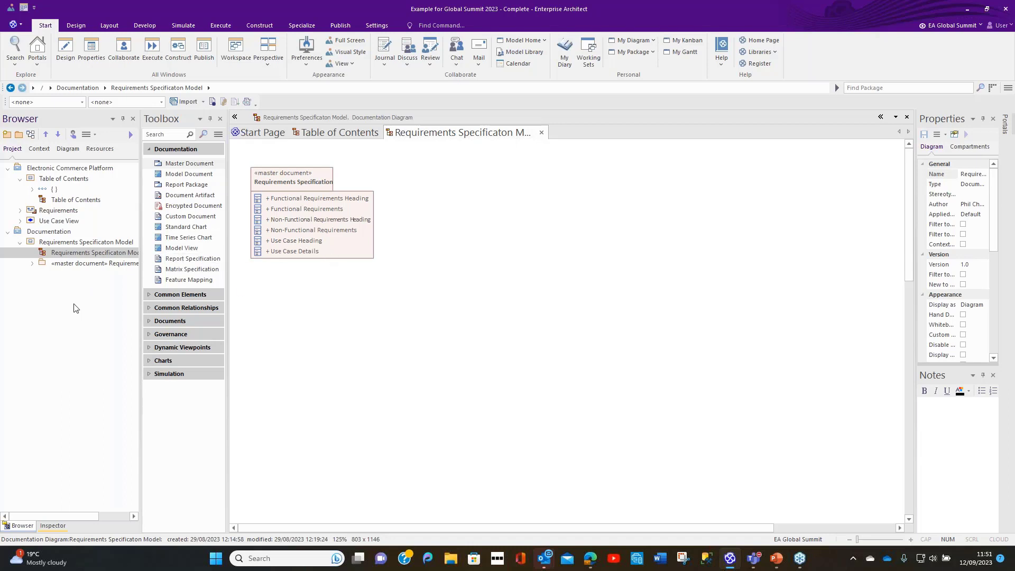
# Step: Open the master document's Requirements Specification diagram and inspect the properties of the Functional Requirements Heading model document with the side panels widened
pyautogui.click(32, 263)
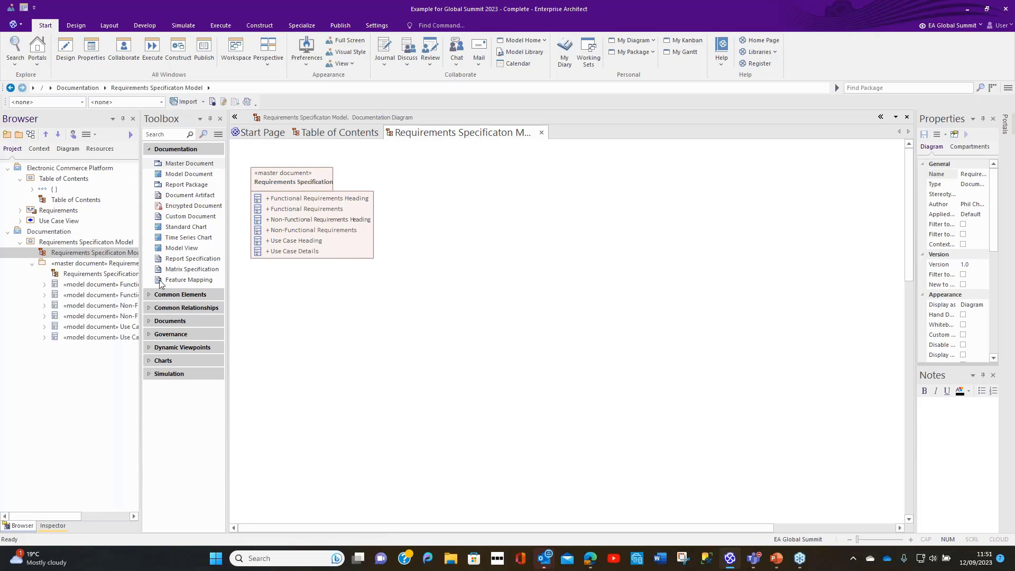
pyautogui.doubleClick(100, 274)
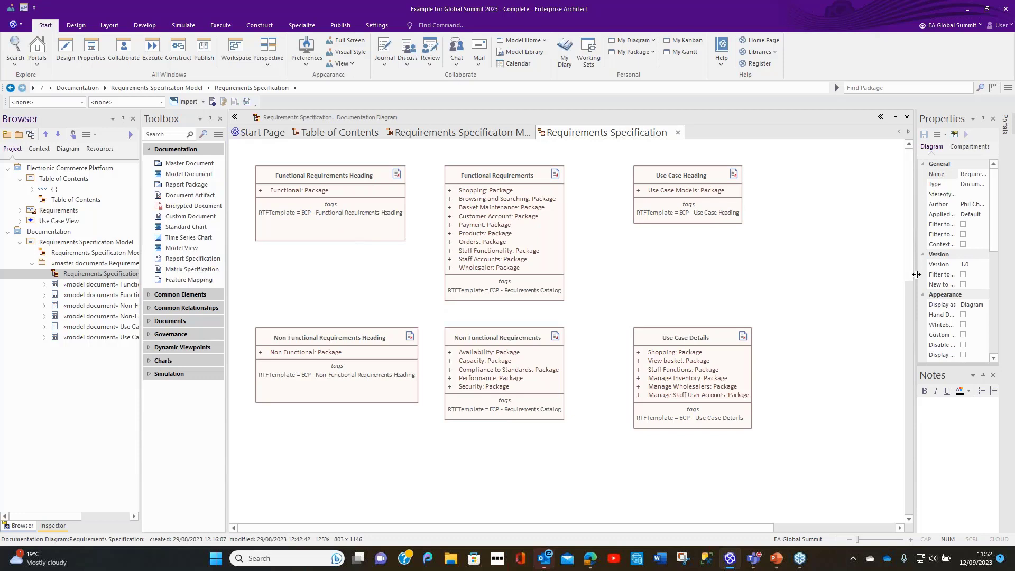
pyautogui.moveTo(915, 273); pyautogui.dragTo(805, 273)
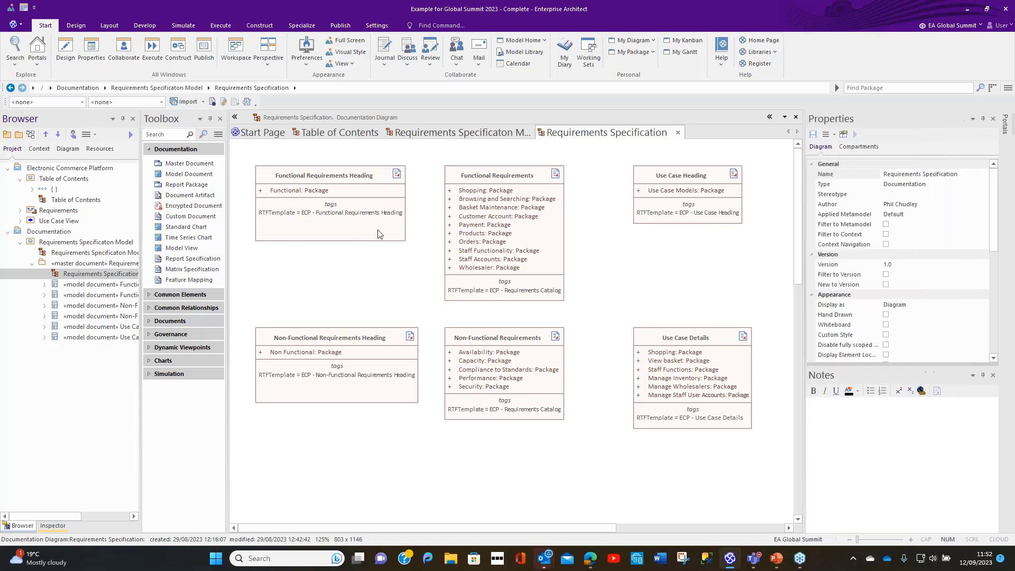
pyautogui.click(290, 214)
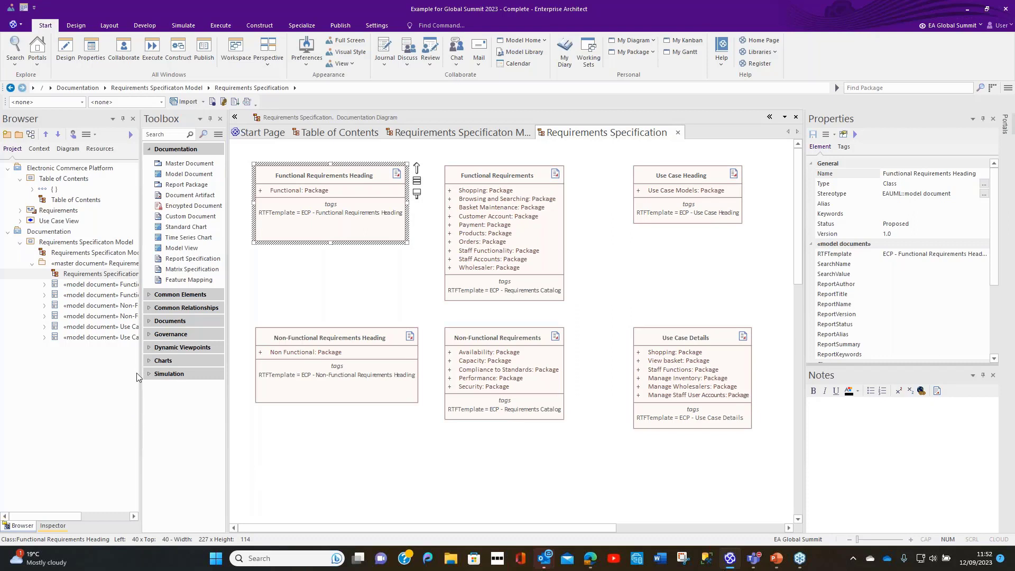
pyautogui.moveTo(140, 376); pyautogui.dragTo(203, 377)
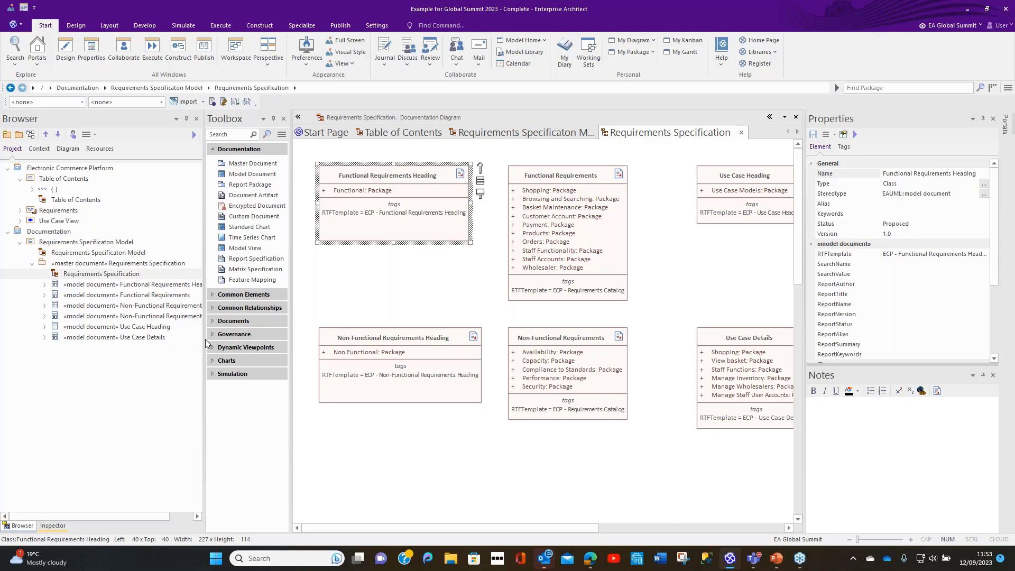
pyautogui.moveTo(205, 338); pyautogui.dragTo(184, 338)
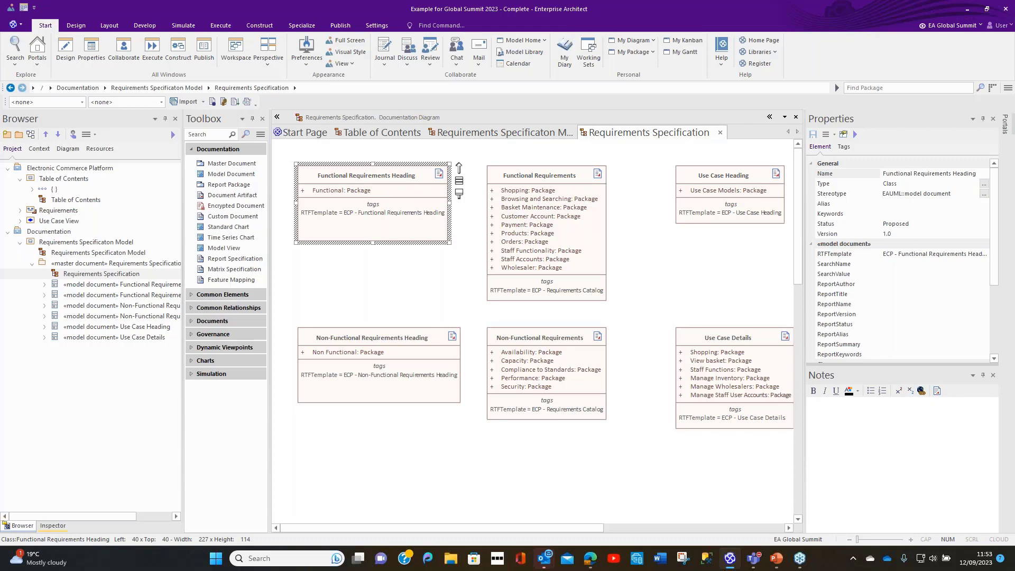
# Step: Examine the report author, title, name, version and status properties of the Requirements Specification master document
pyautogui.click(118, 264)
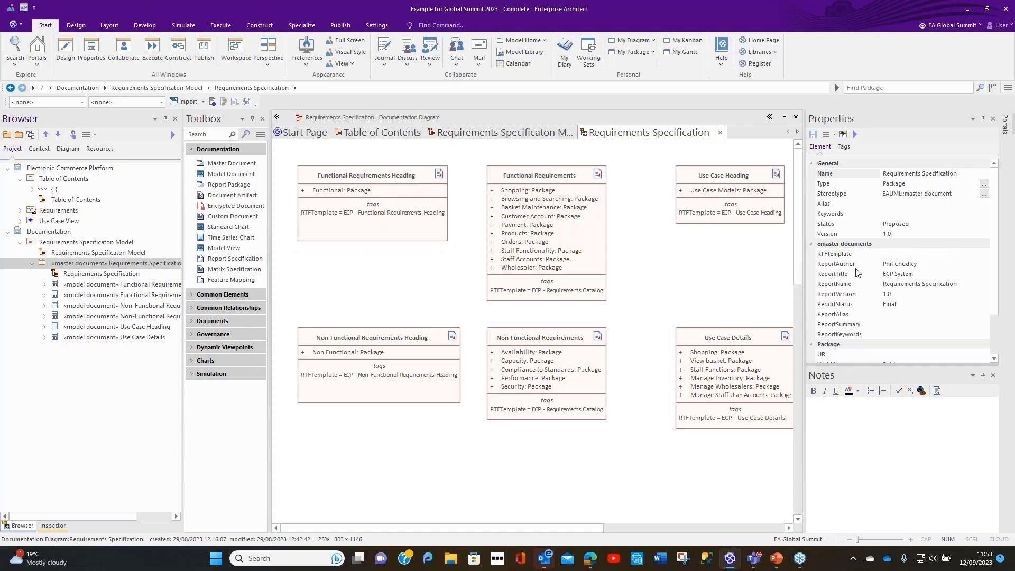
pyautogui.click(902, 265)
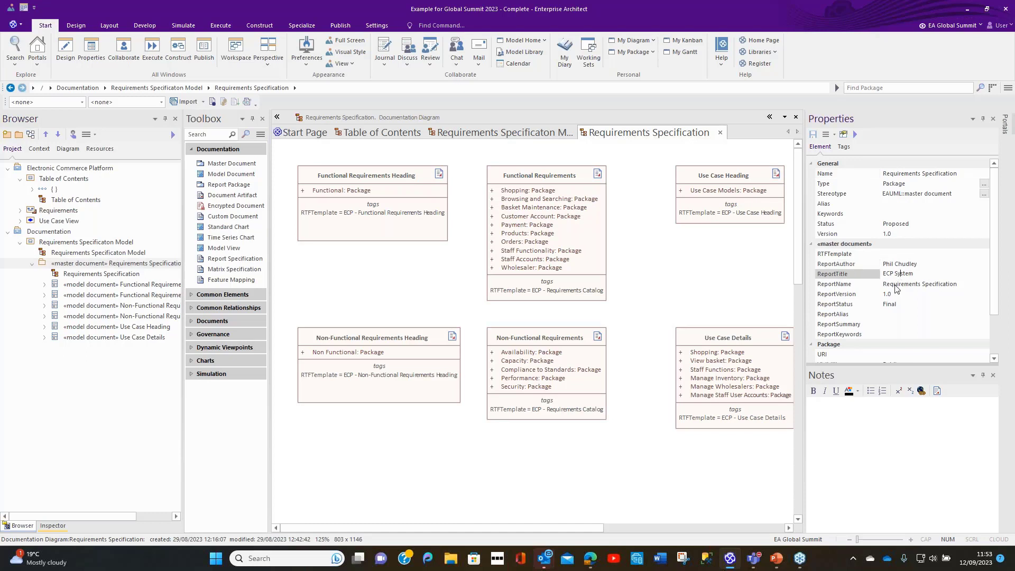
pyautogui.click(895, 286)
pyautogui.click(898, 297)
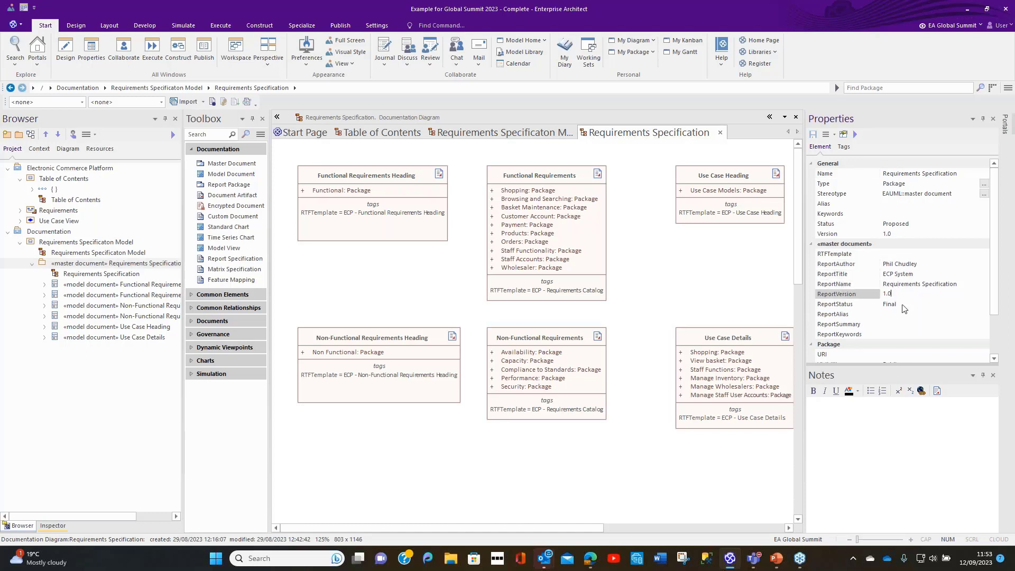
pyautogui.click(905, 307)
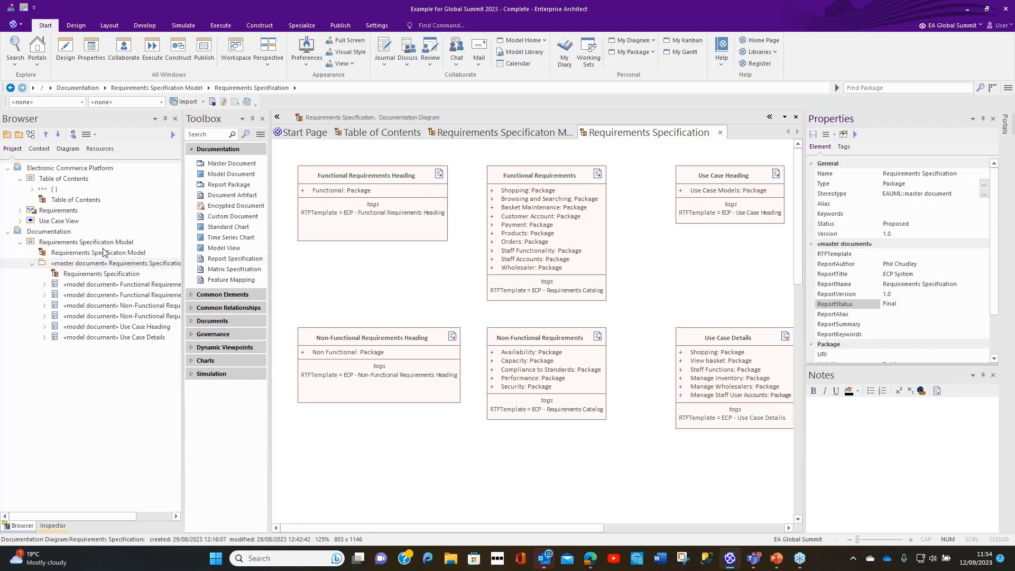
# Step: Generate the Requirements Specification master document as Requirements Specification.docx using the ECP - CoverPage cover page and ECP - Style Sheet stylesheet
pyautogui.click(88, 266)
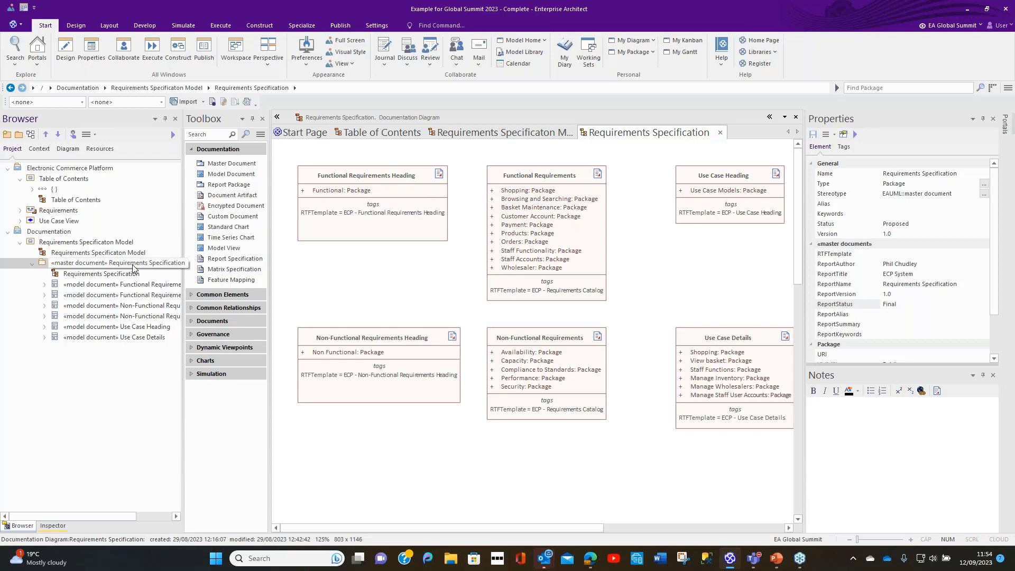
pyautogui.press('F8')
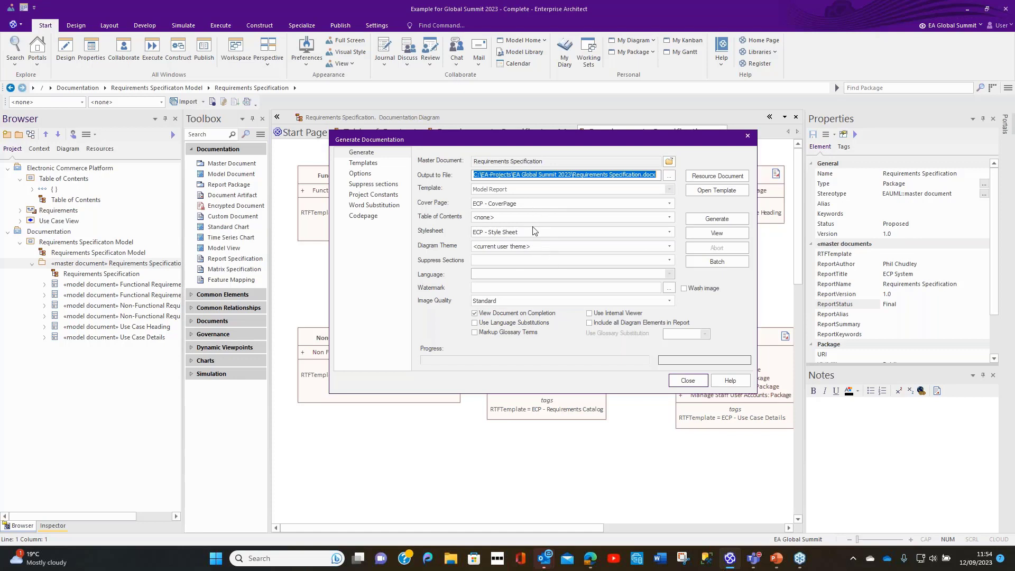
pyautogui.click(722, 220)
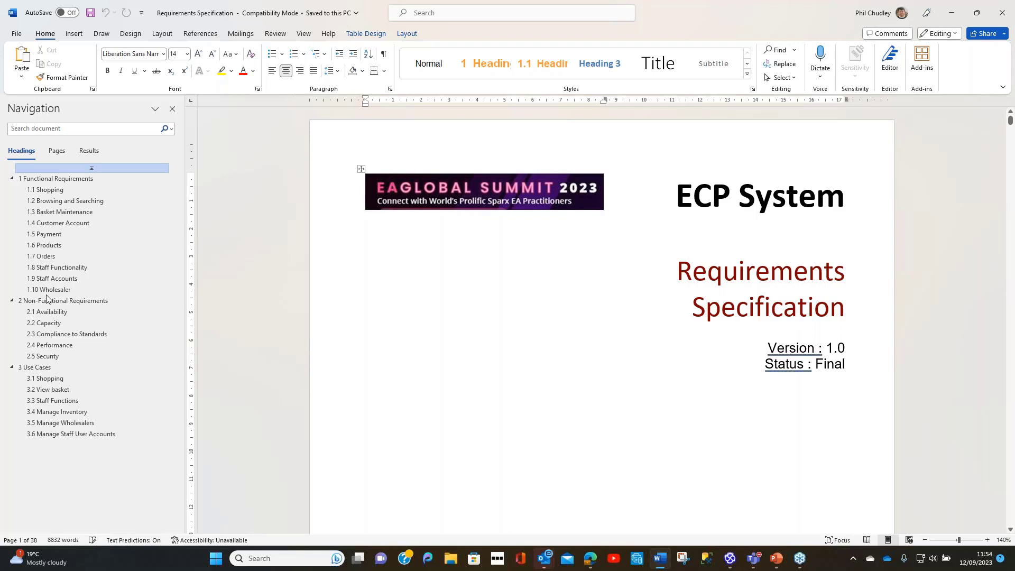
# Step: Review the functional requirements tables in the generated Word document, starting from section 1.1 Shopping
pyautogui.click(49, 189)
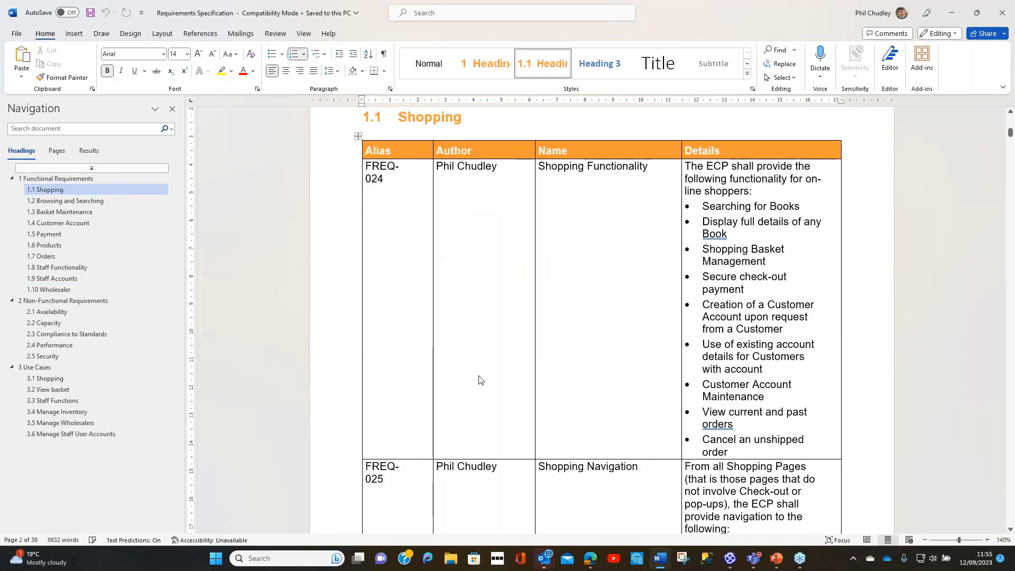
pyautogui.scroll(-2, 486, 376)
pyautogui.scroll(-12, 487, 377)
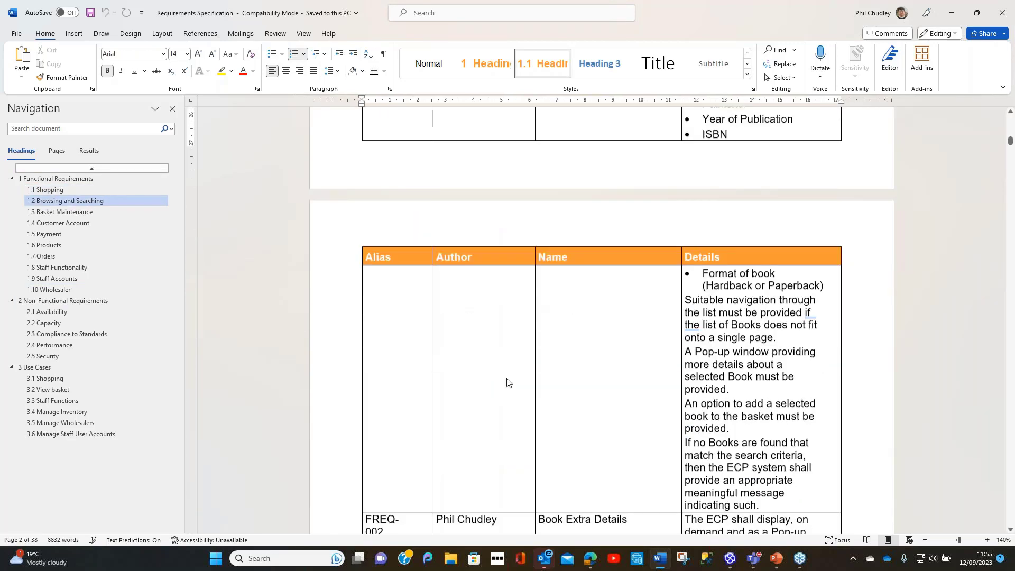
pyautogui.scroll(-1, 508, 380)
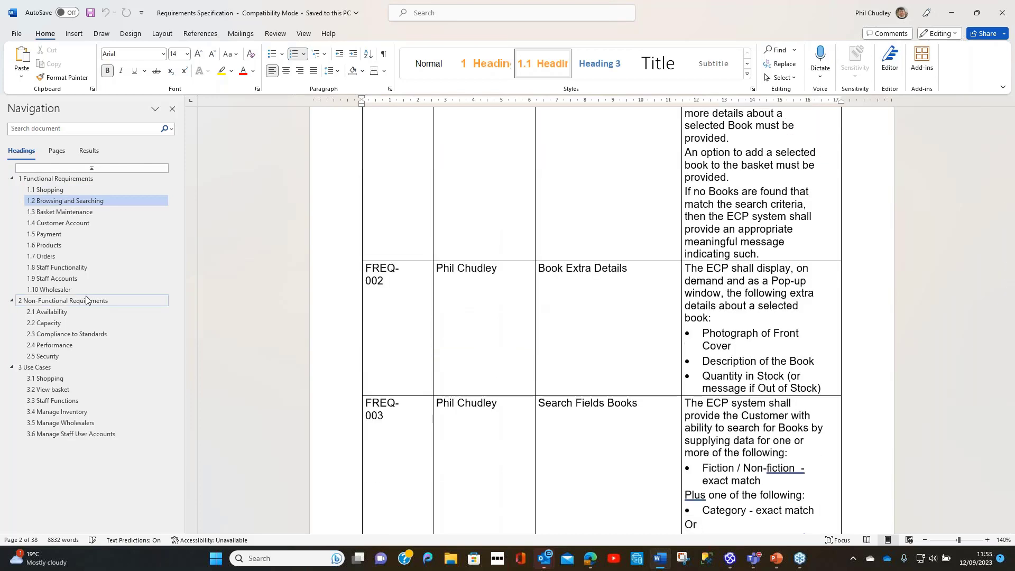
# Step: Examine the use case diagram, scenarios, conditions and realised requirements in section 3.1 Shopping of the generated document
pyautogui.click(46, 379)
pyautogui.scroll(-4, 329, 353)
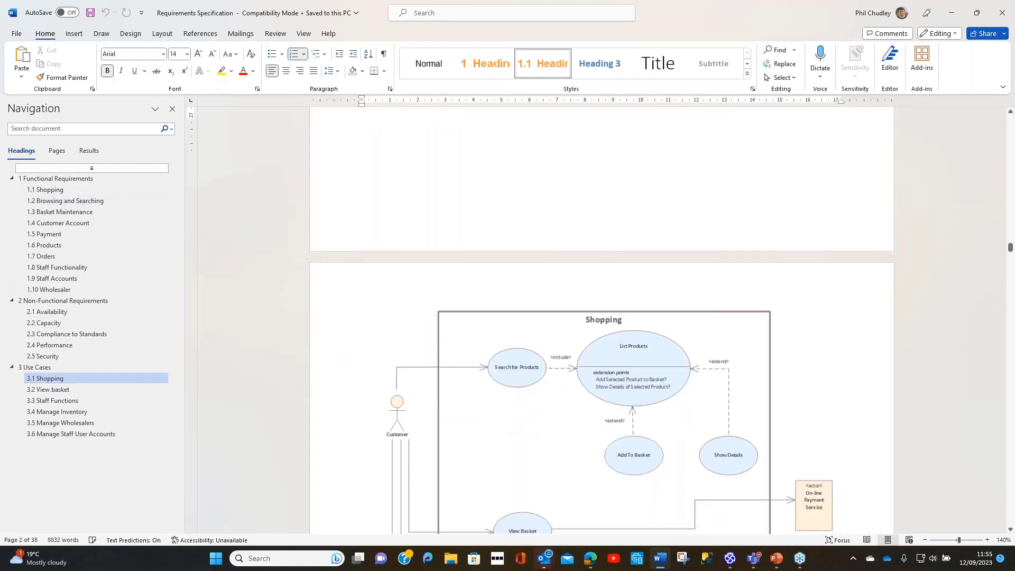
pyautogui.scroll(-5, 329, 353)
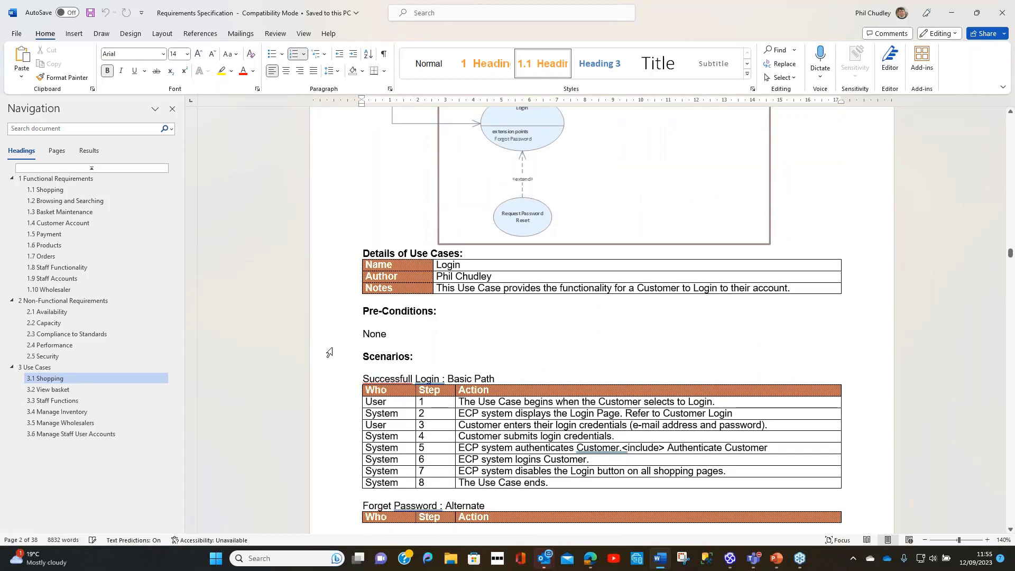
pyautogui.scroll(-1, 329, 353)
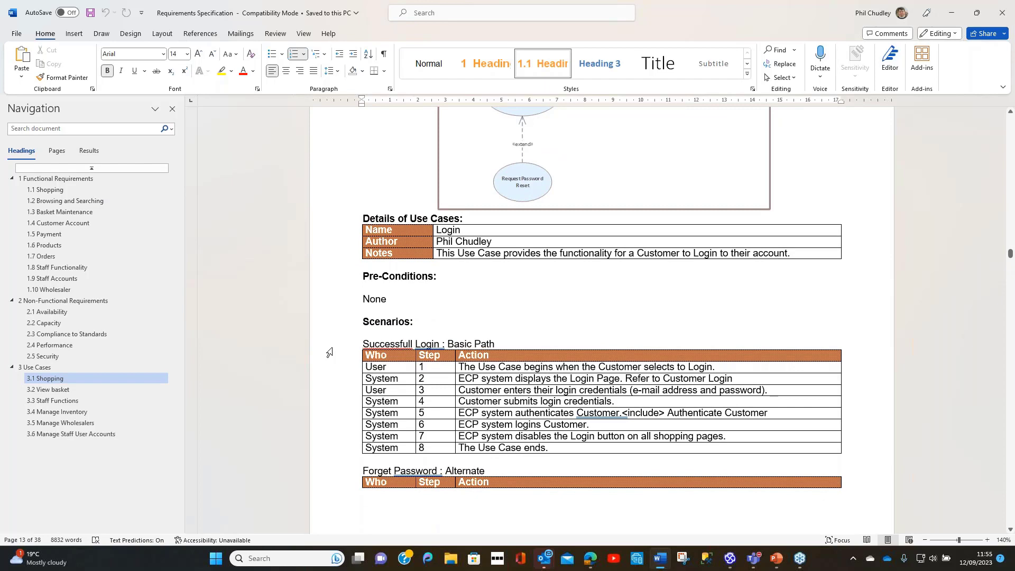
pyautogui.scroll(-3, 329, 353)
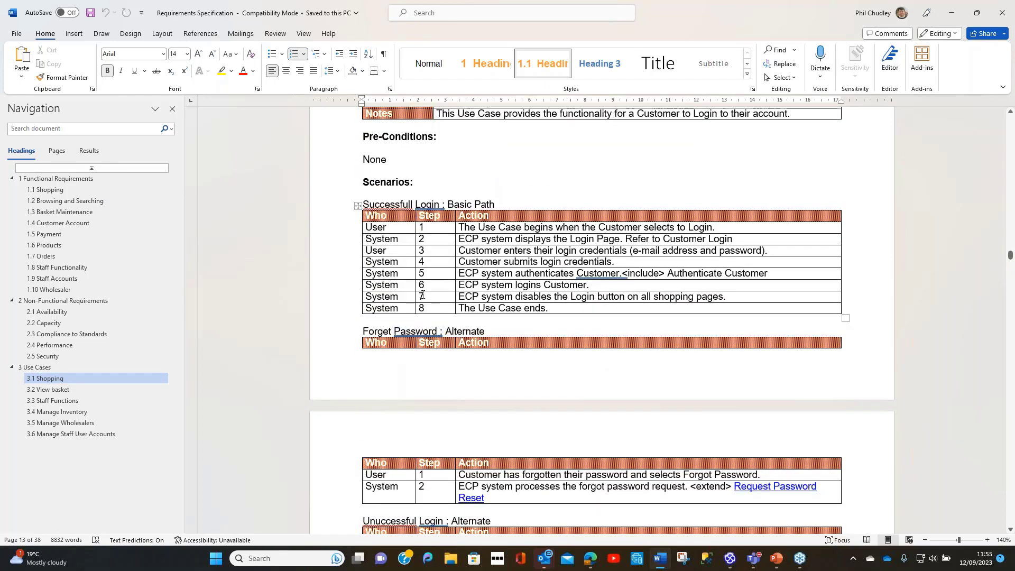
pyautogui.scroll(-2, 423, 295)
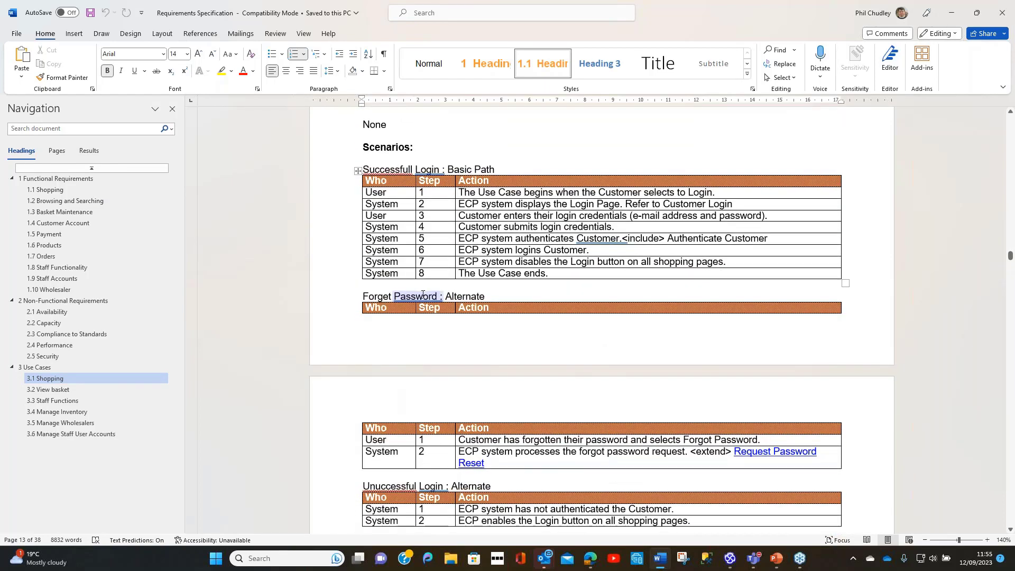
pyautogui.scroll(-4, 419, 300)
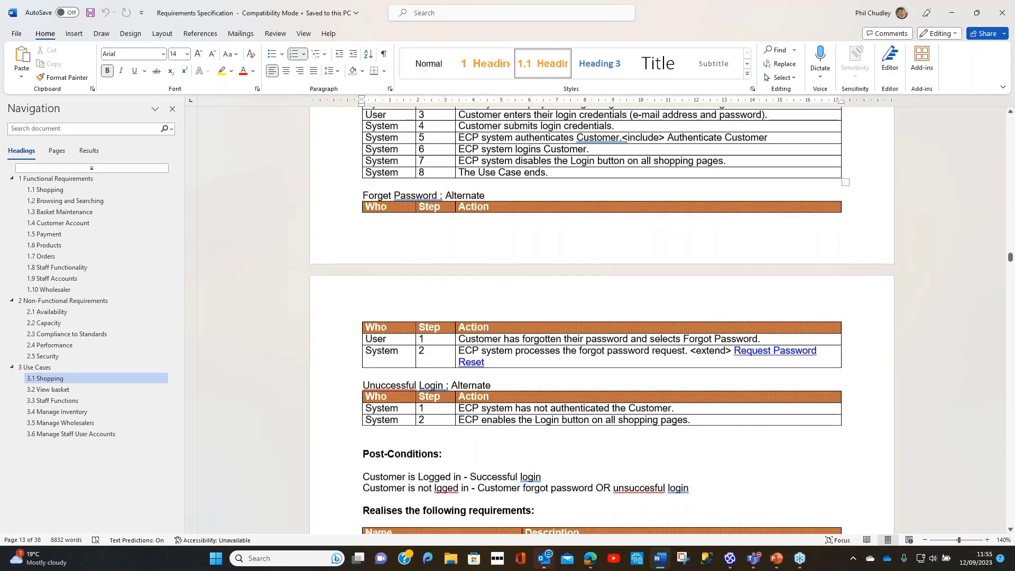
pyautogui.scroll(-15, 422, 303)
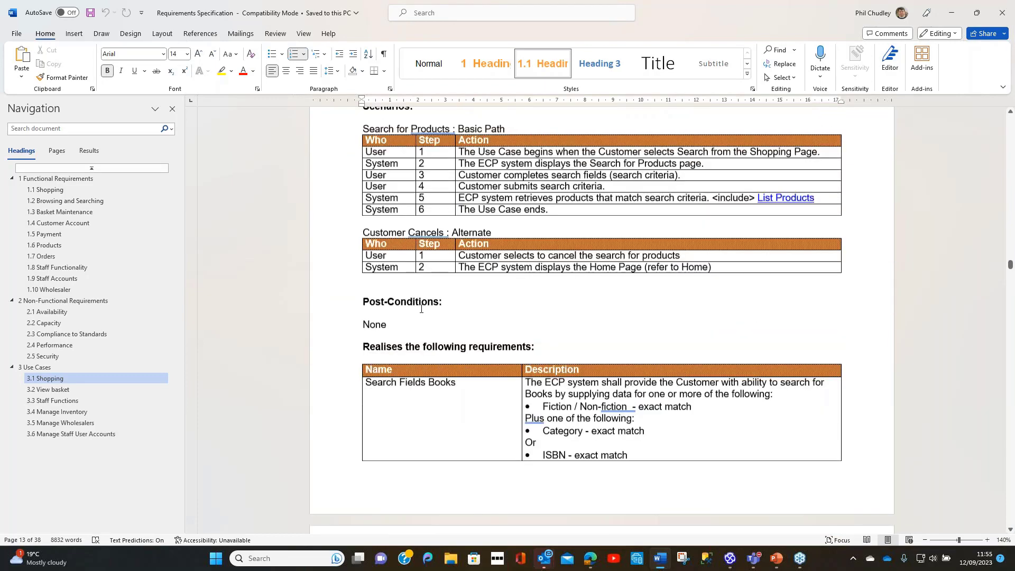
pyautogui.scroll(-9, 422, 303)
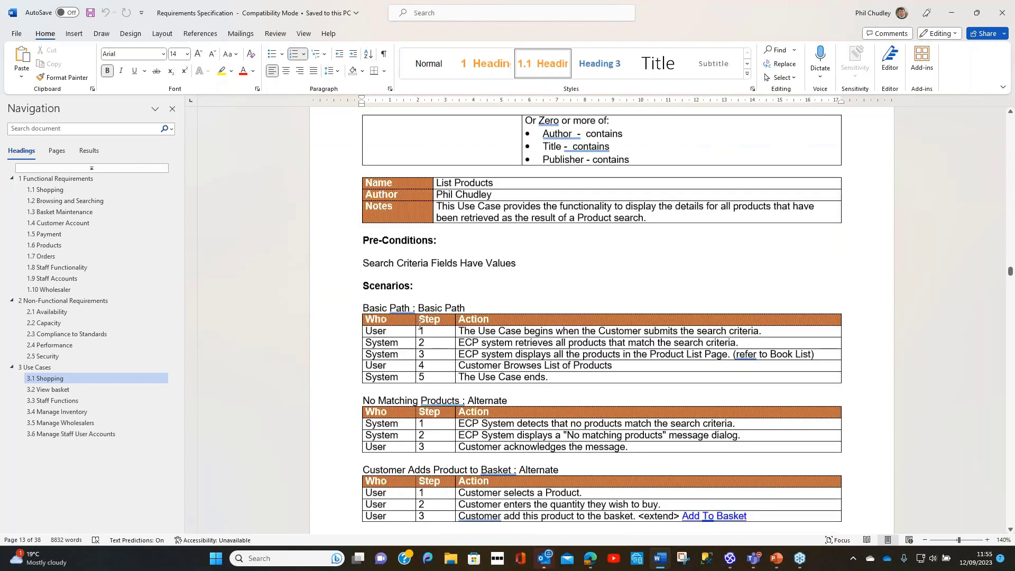
pyautogui.scroll(-18, 422, 303)
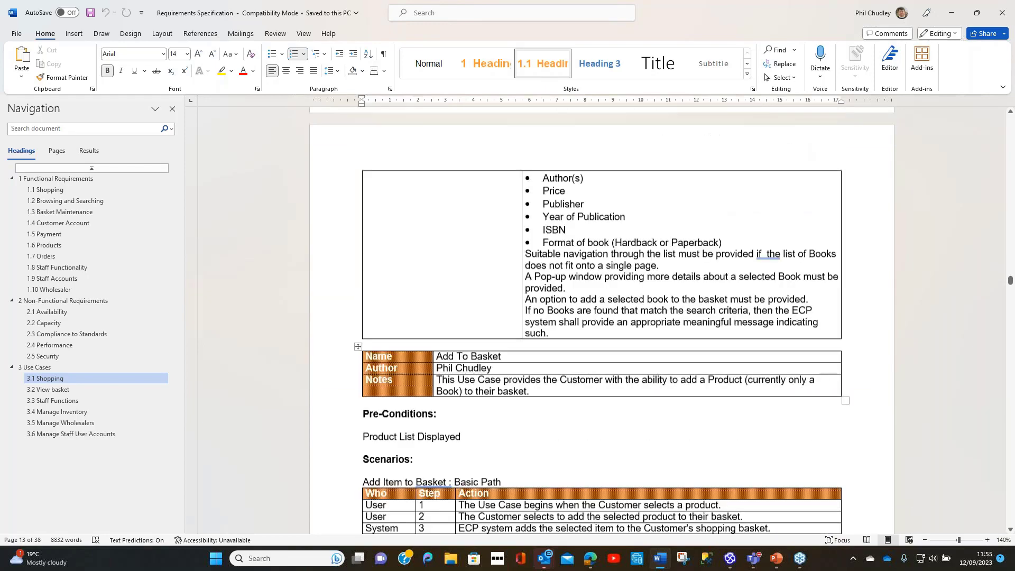
pyautogui.scroll(-15, 422, 431)
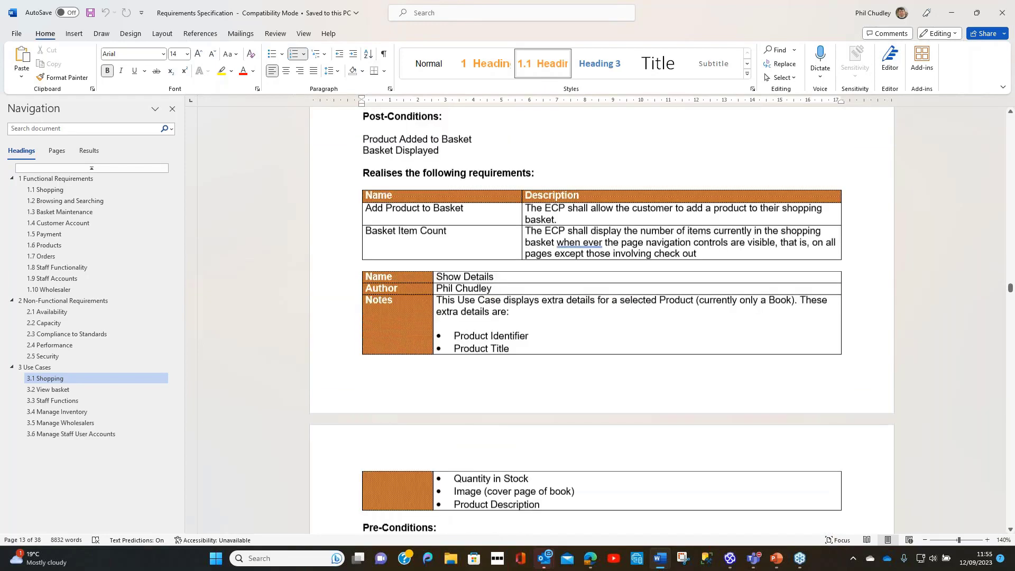
# Step: Examine the remaining use cases in section 3.1 Shopping, and the diagram, scenarios and realised requirements in section 3.2 View basket
pyautogui.scroll(-17, 422, 431)
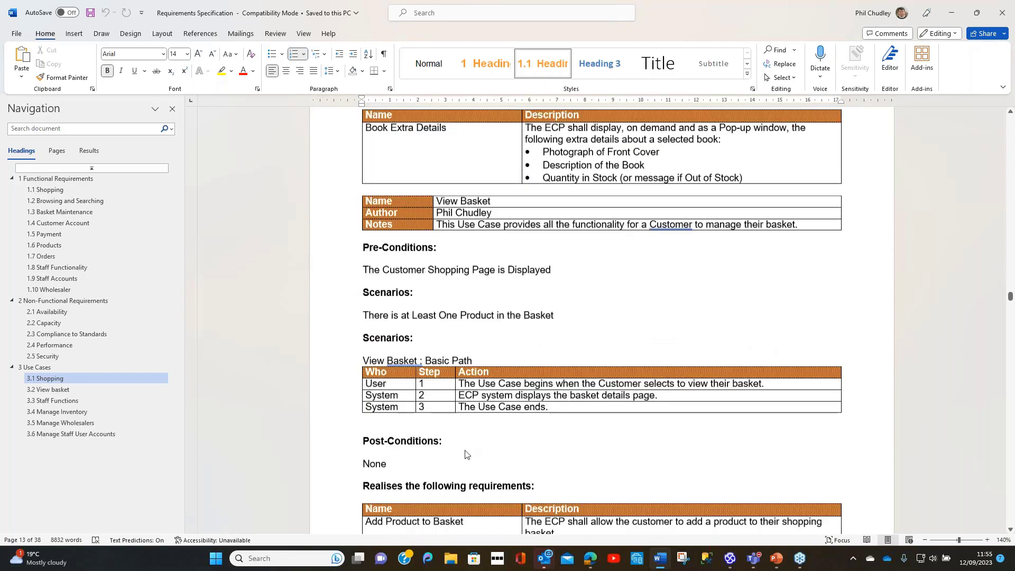
pyautogui.scroll(-15, 445, 456)
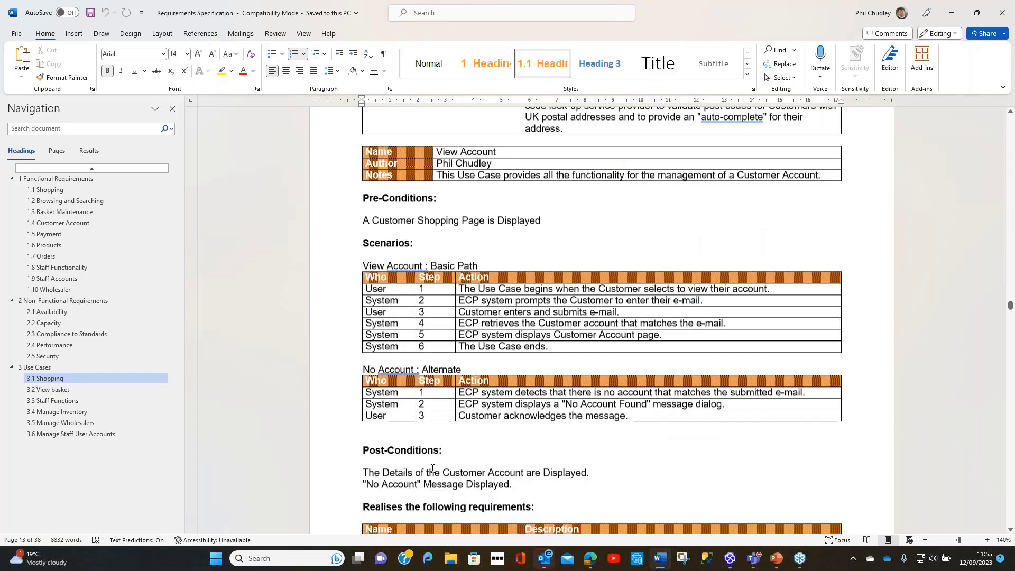
pyautogui.scroll(-12, 432, 472)
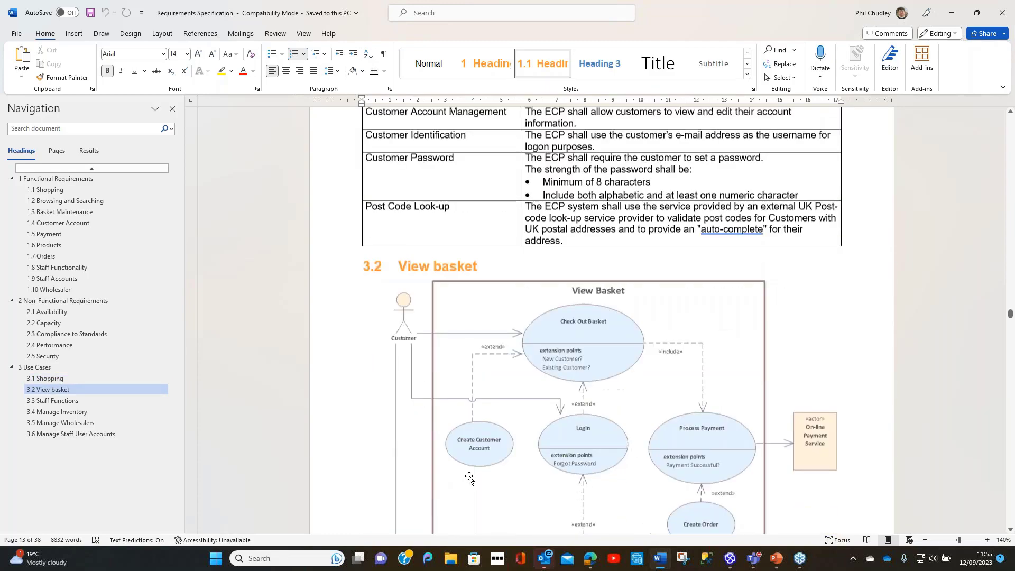
pyautogui.scroll(-13, 469, 483)
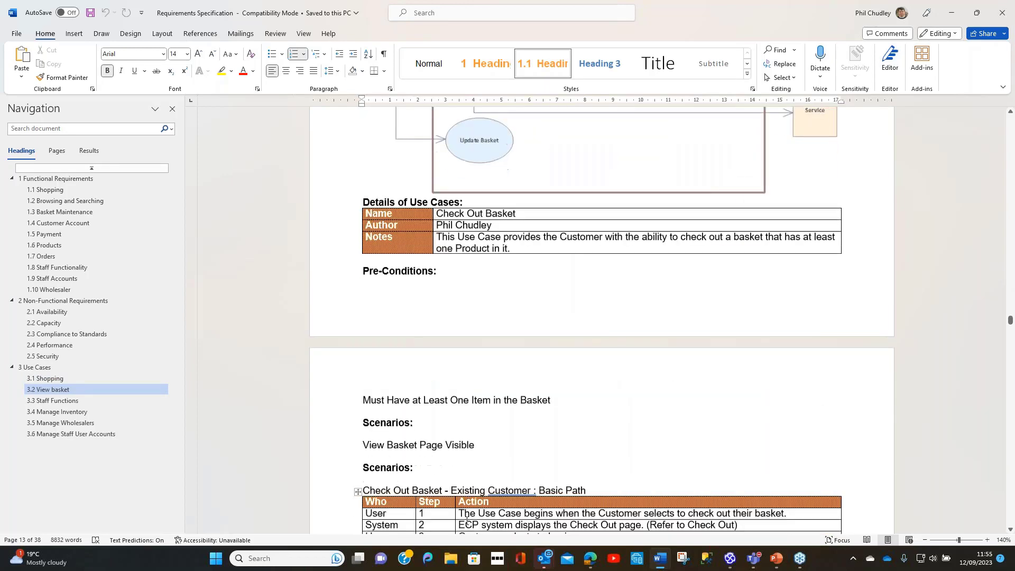
pyautogui.scroll(-2, 466, 525)
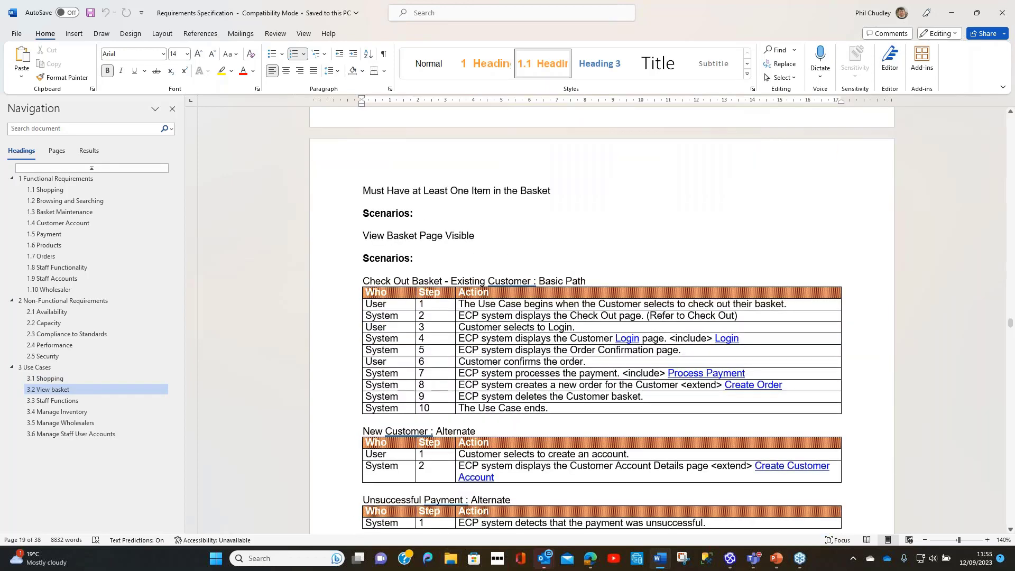
pyautogui.scroll(-15, 456, 501)
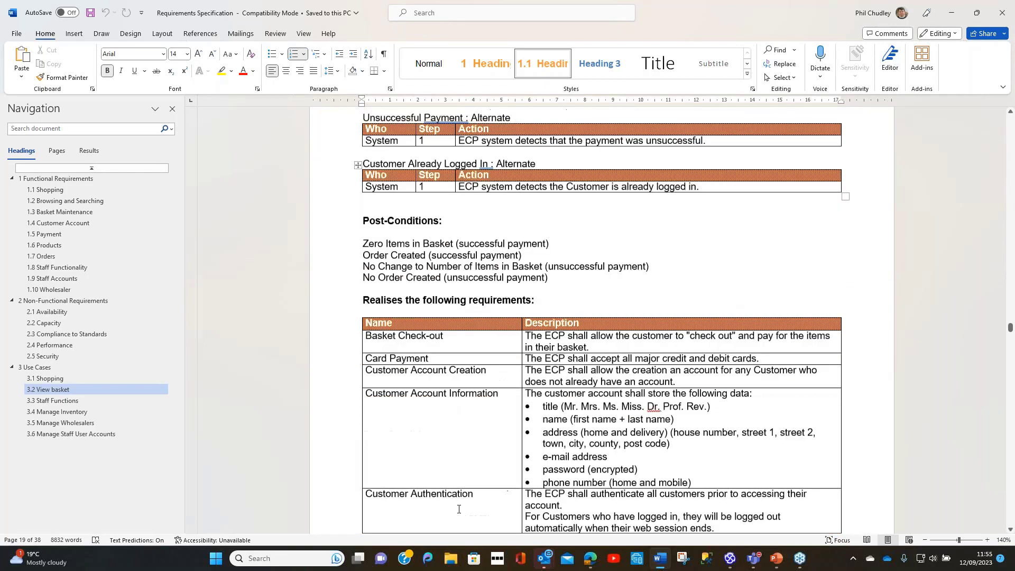
pyautogui.scroll(-3, 467, 496)
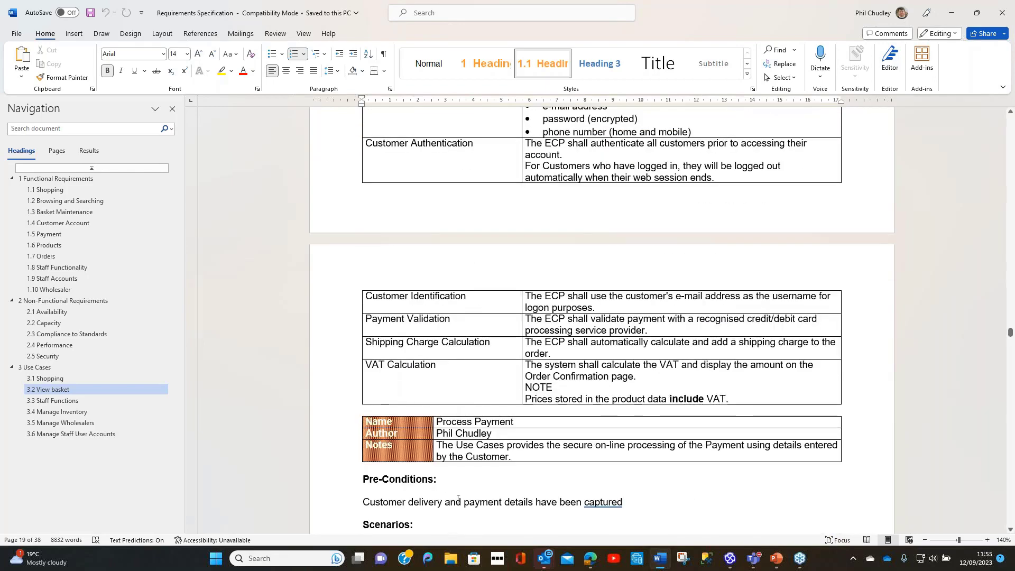
pyautogui.scroll(-4, 468, 496)
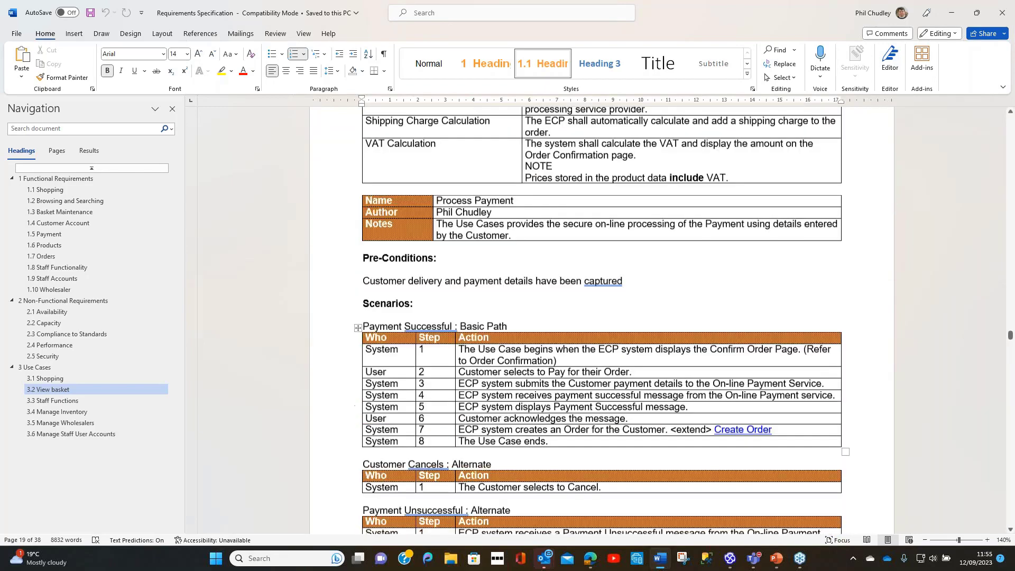
pyautogui.scroll(2, 1007, 339)
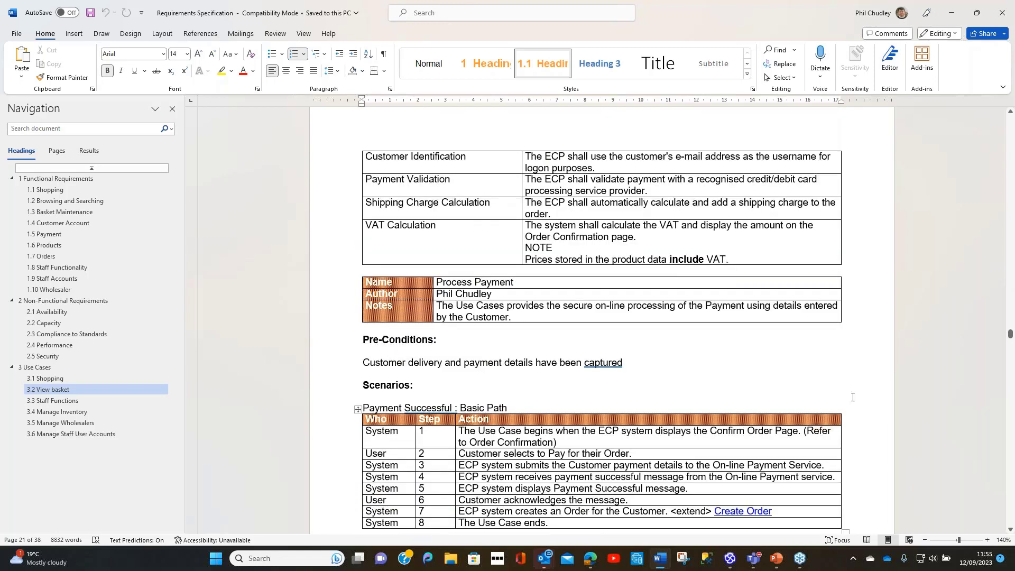
# Step: Return to the document's cover page and review it and the section 1.1 Shopping functional requirements table
pyautogui.moveTo(1008, 339); pyautogui.dragTo(953, 90)
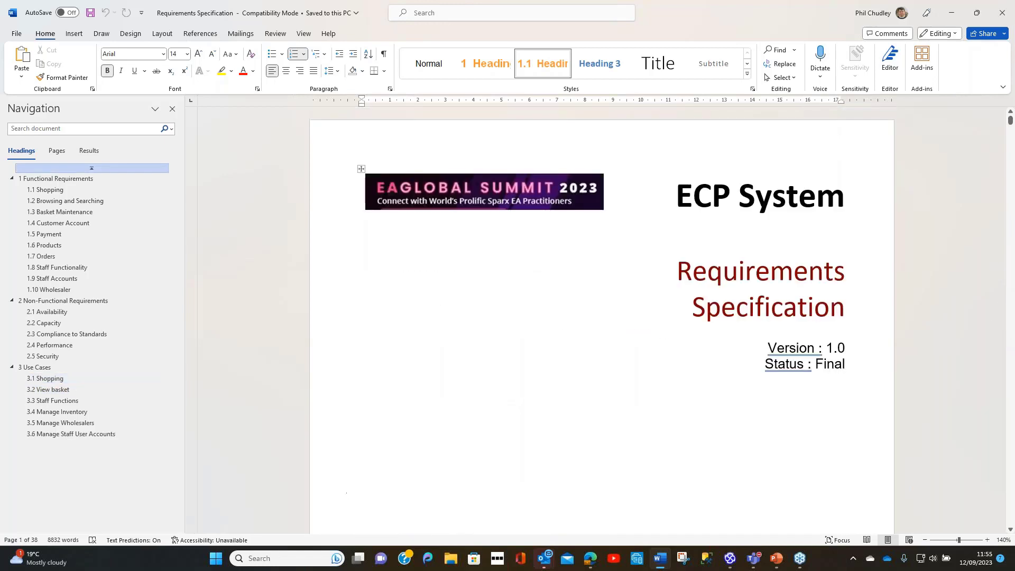
pyautogui.scroll(-10, 347, 492)
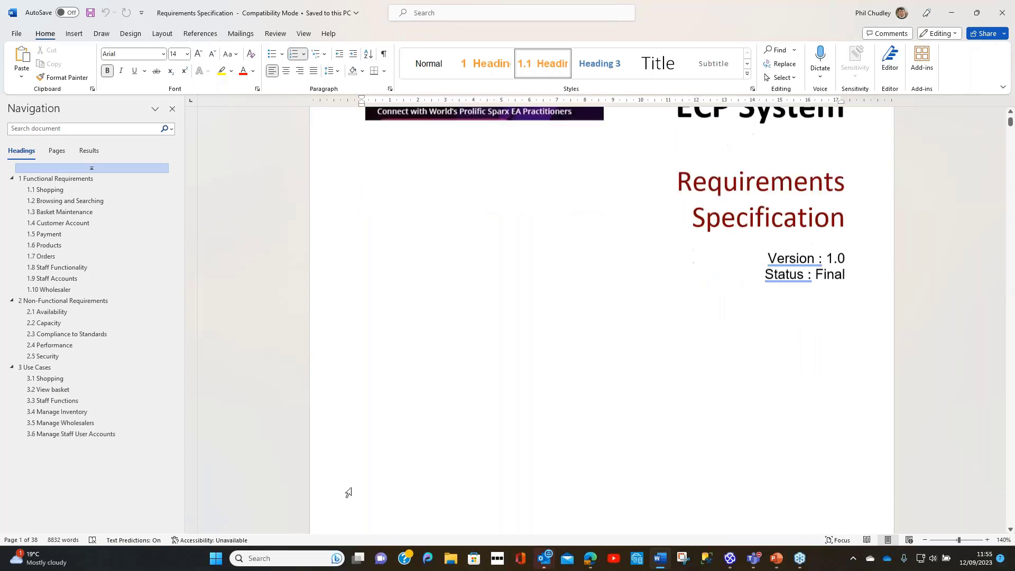
pyautogui.scroll(-3, 340, 519)
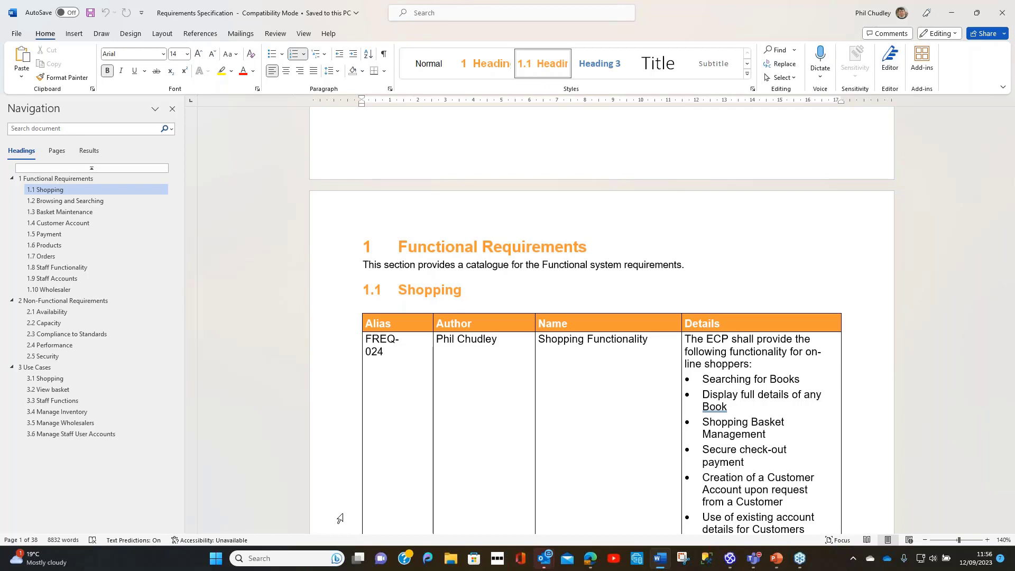
pyautogui.scroll(-5, 341, 521)
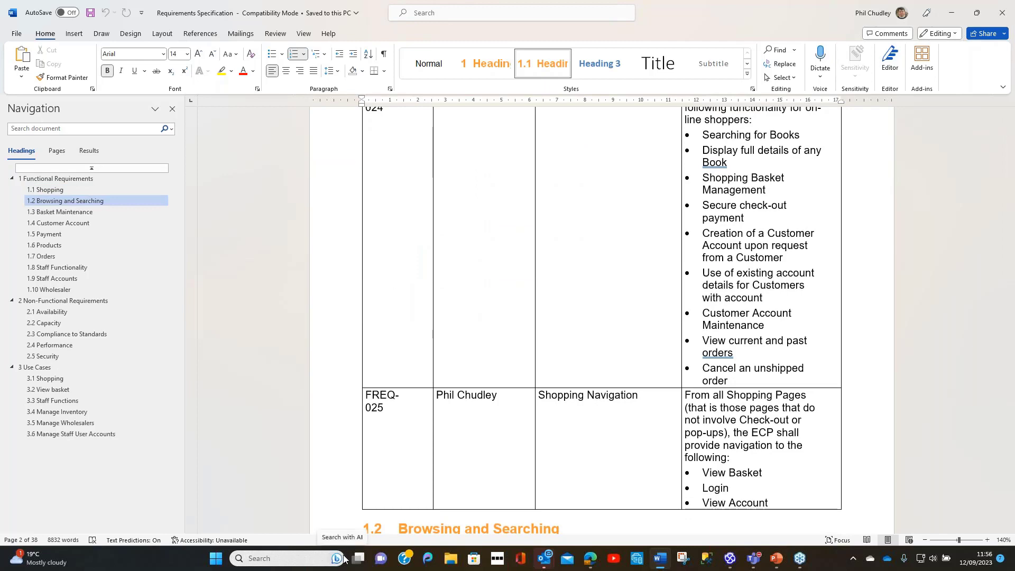
pyautogui.scroll(5, 601, 317)
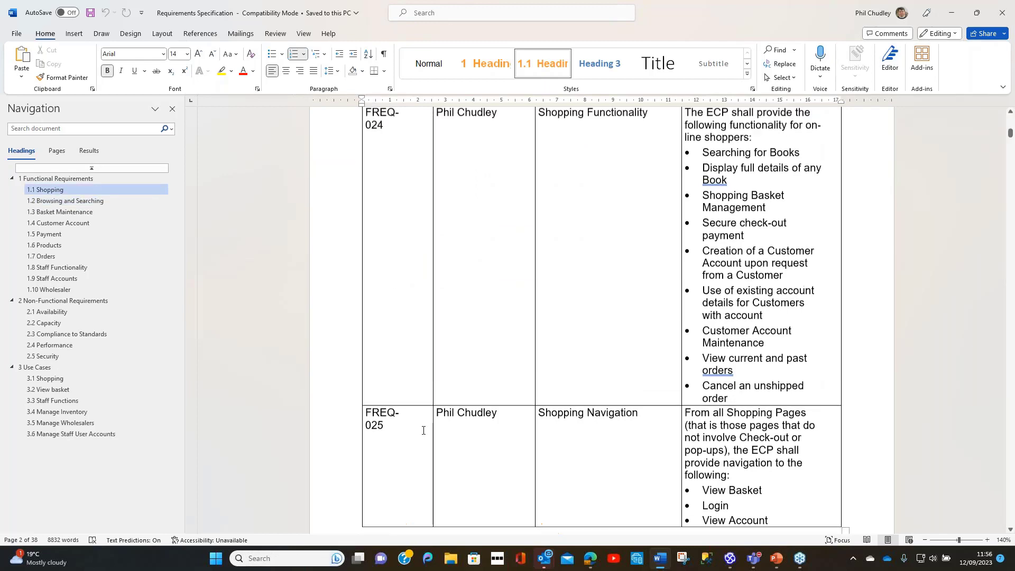
pyautogui.scroll(1, 602, 357)
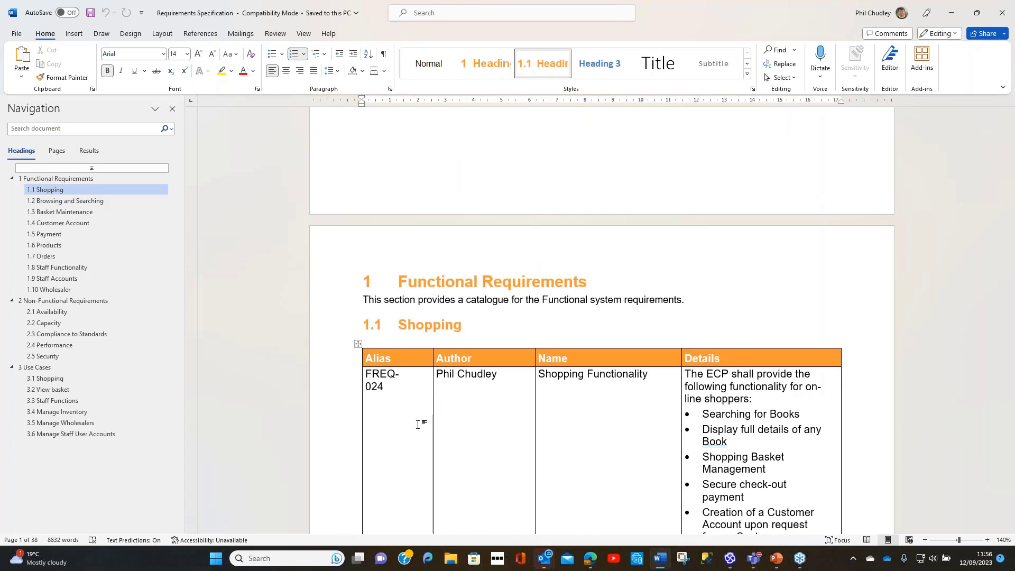
# Step: Switch to the EA Global Summit presentation in PowerPoint and show the Next Steps? slide
pyautogui.click(777, 559)
pyautogui.scroll(-2, 418, 418)
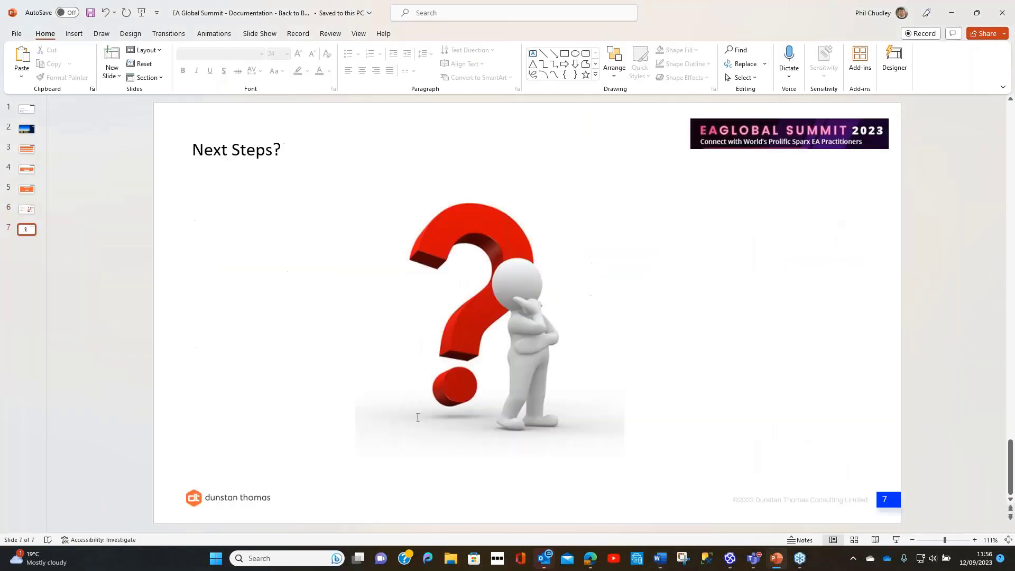
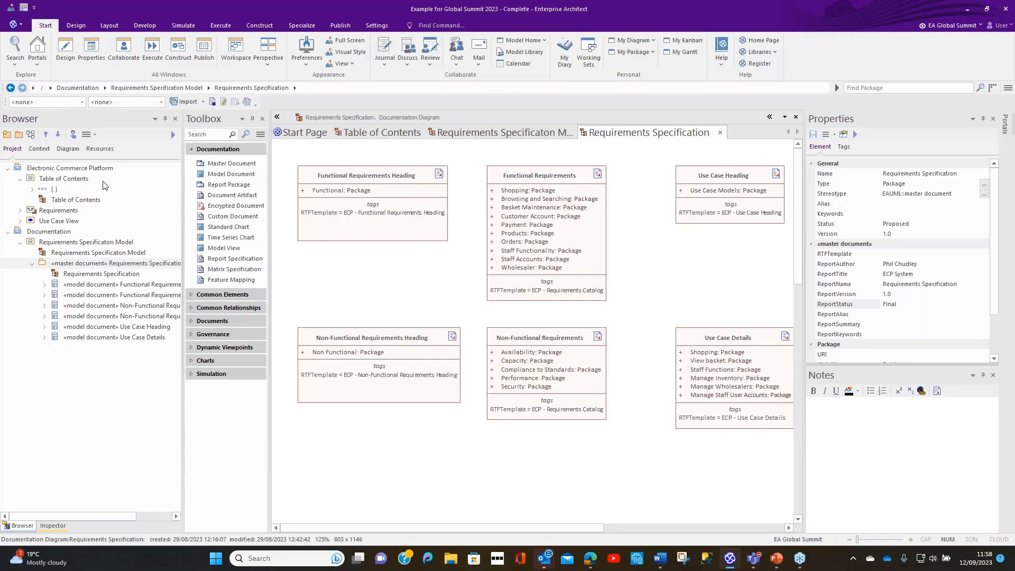
# Step: Open the ECP - Use Case Details custom template and examine the element sections it includes
pyautogui.click(101, 148)
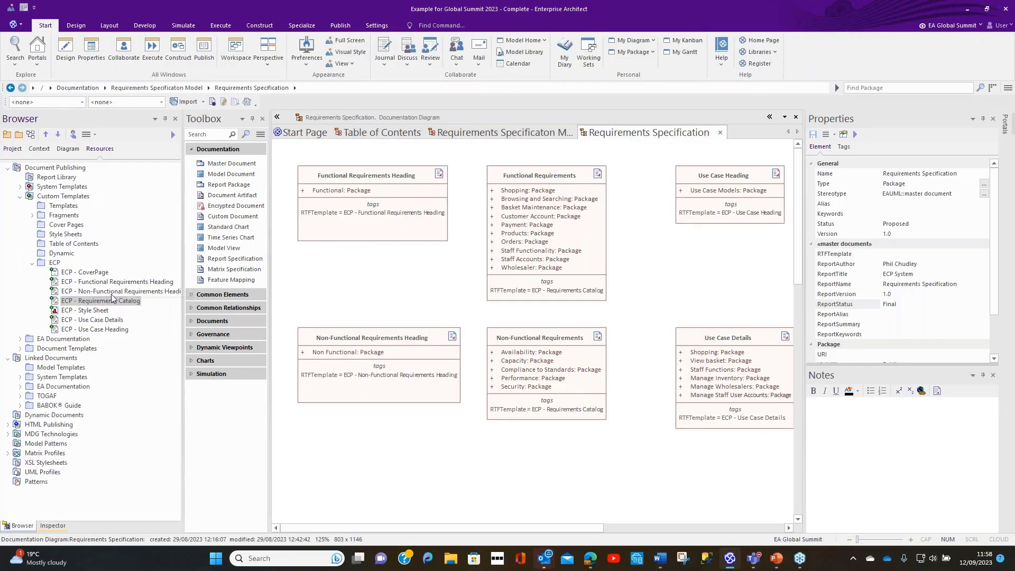
pyautogui.doubleClick(97, 321)
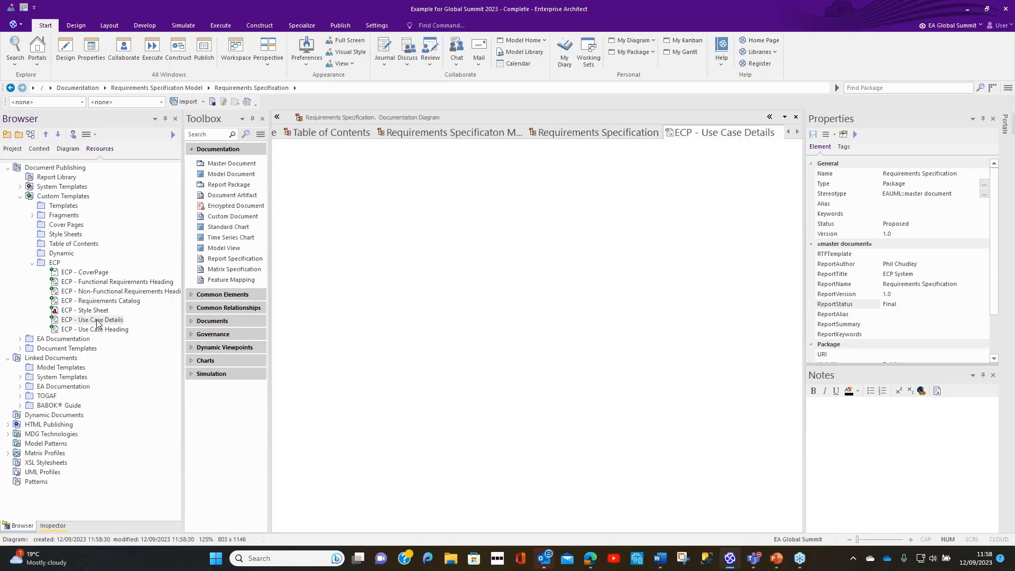
pyautogui.click(295, 220)
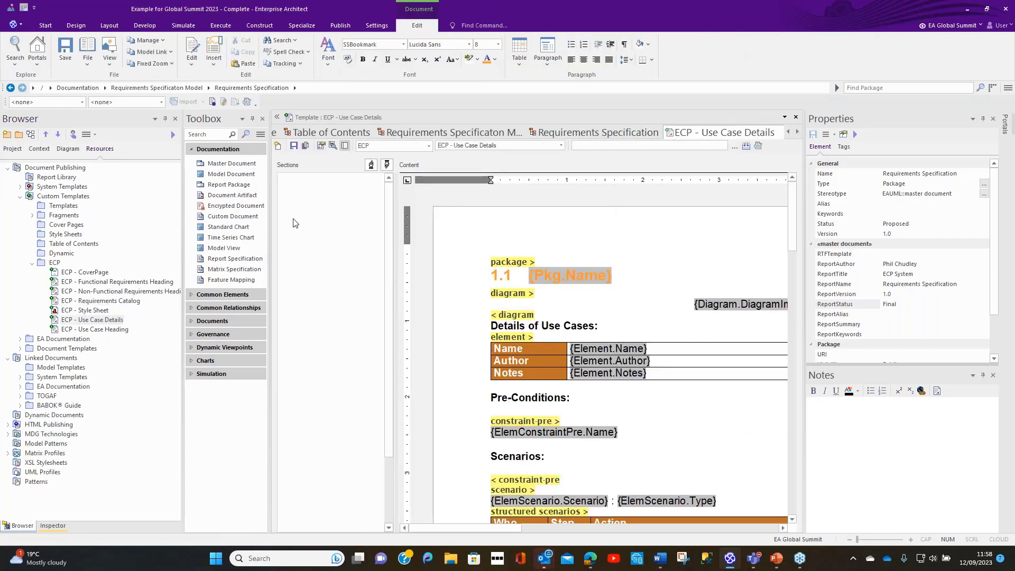
pyautogui.scroll(-1, 321, 336)
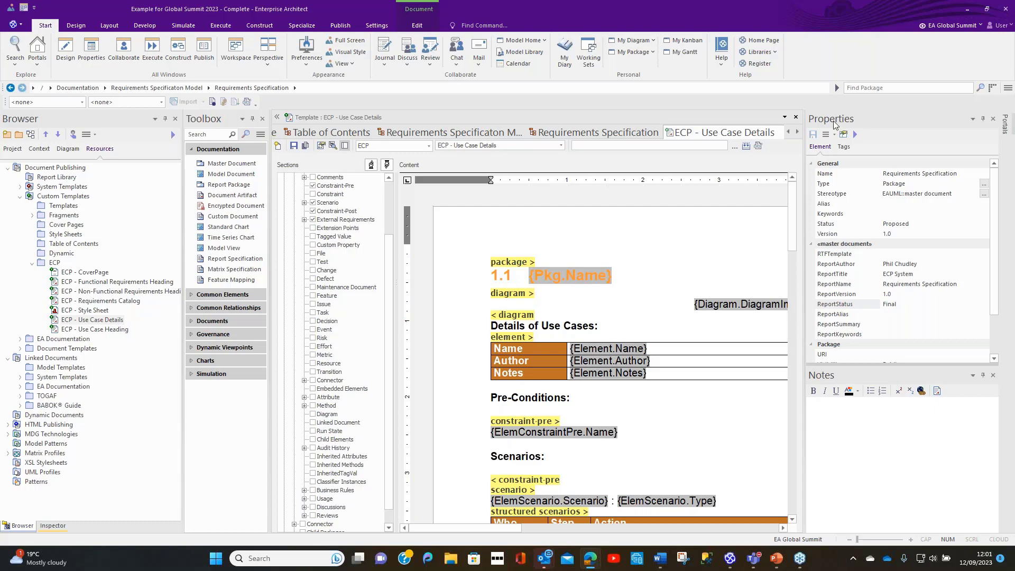
# Step: Minimise the Enterprise Architect, PowerPoint and Word windows to reach the GoTo Webinar page in the browser
pyautogui.click(966, 10)
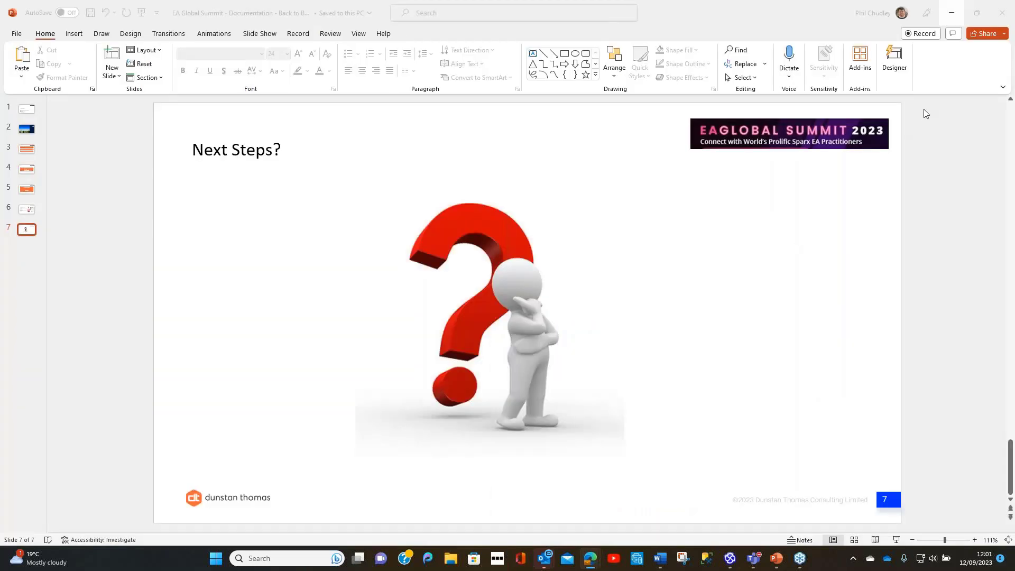
pyautogui.click(952, 17)
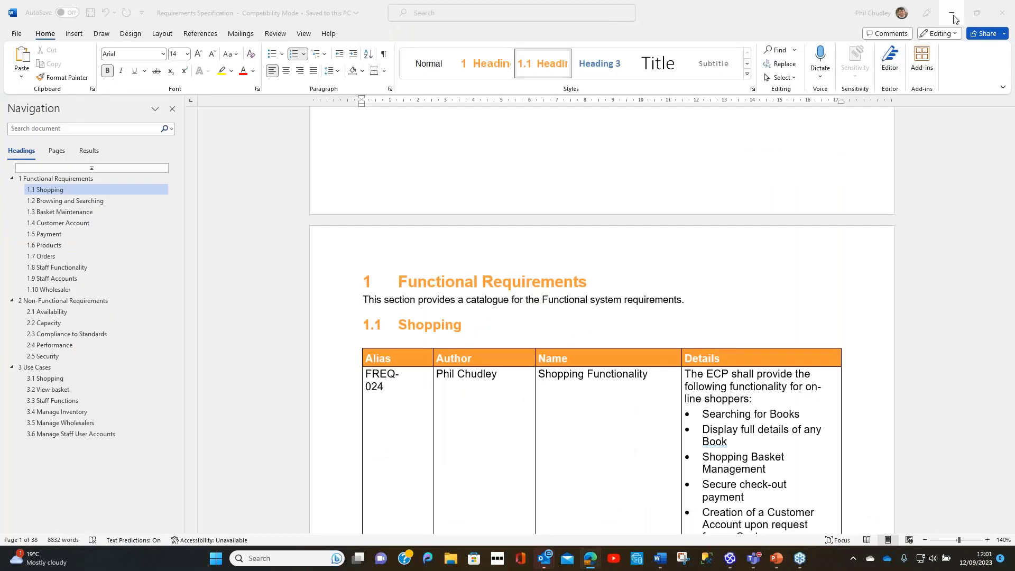
pyautogui.click(954, 15)
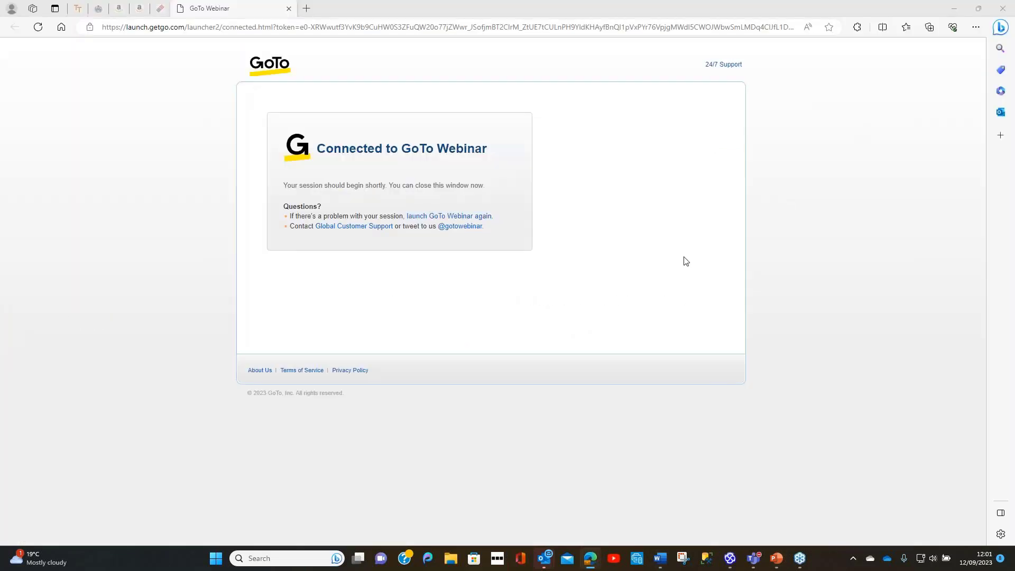